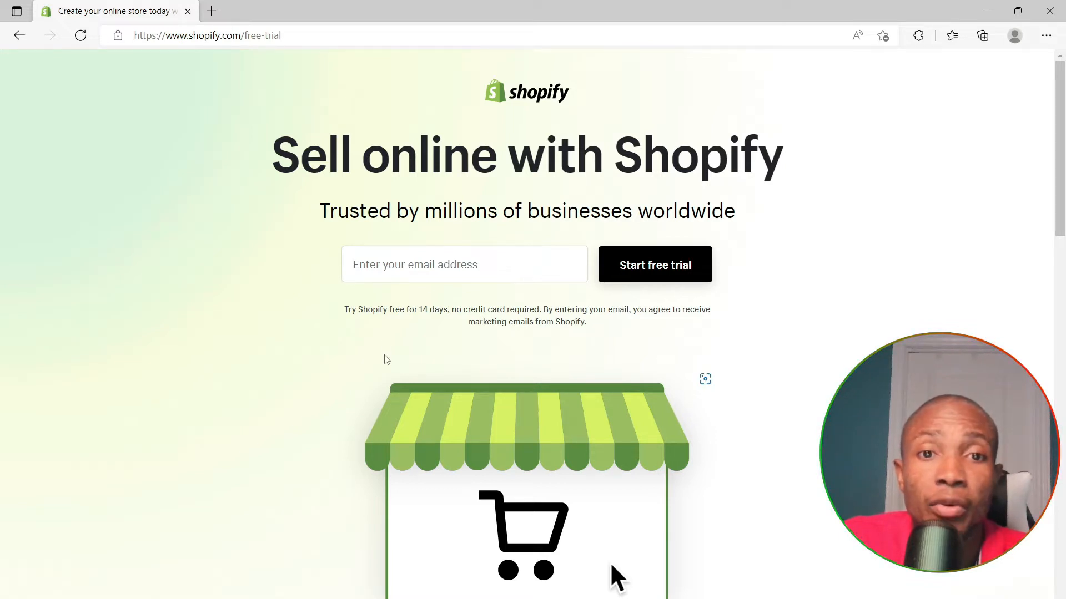
Enter the email address on the Shopify sign-up page and start the free trial.
{"action": "left_click_drag", "start_coordinate": [346, 310], "coordinate": [530, 317]}
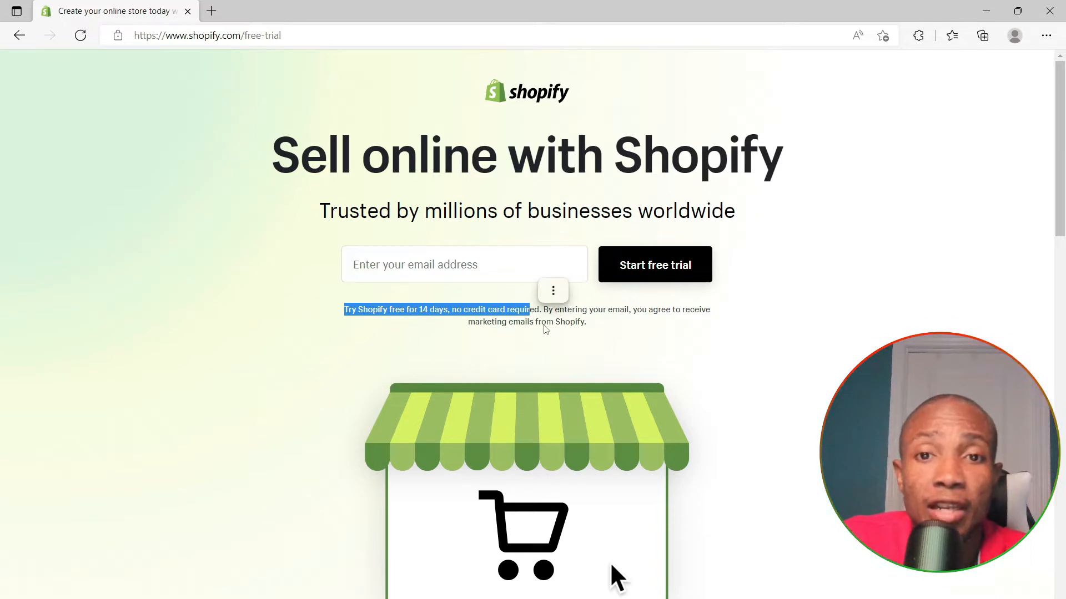
{"action": "left_click", "coordinate": [560, 325]}
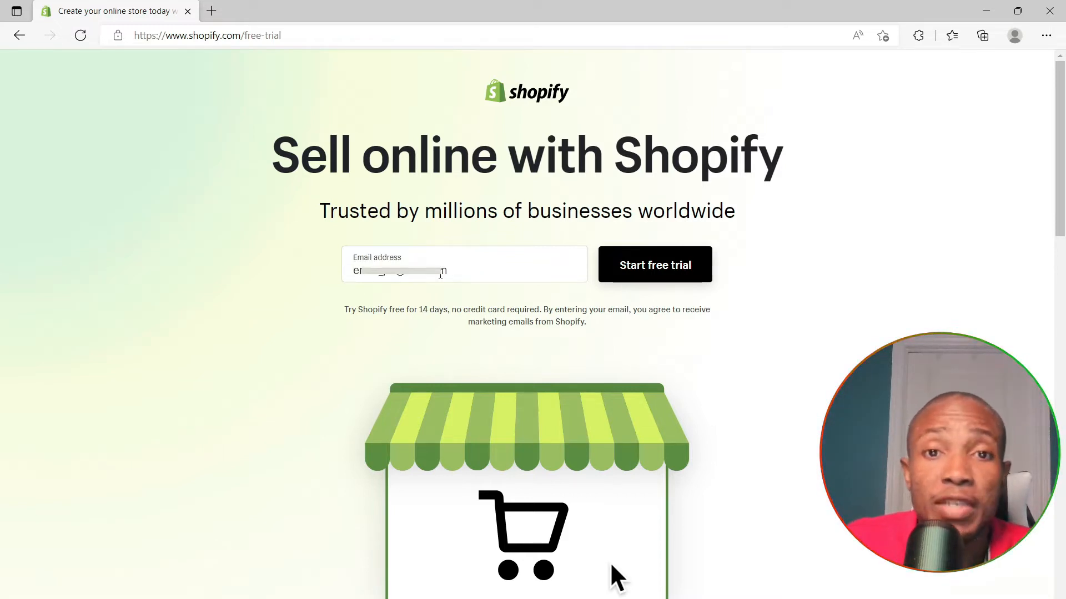
{"action": "left_click", "coordinate": [631, 277]}
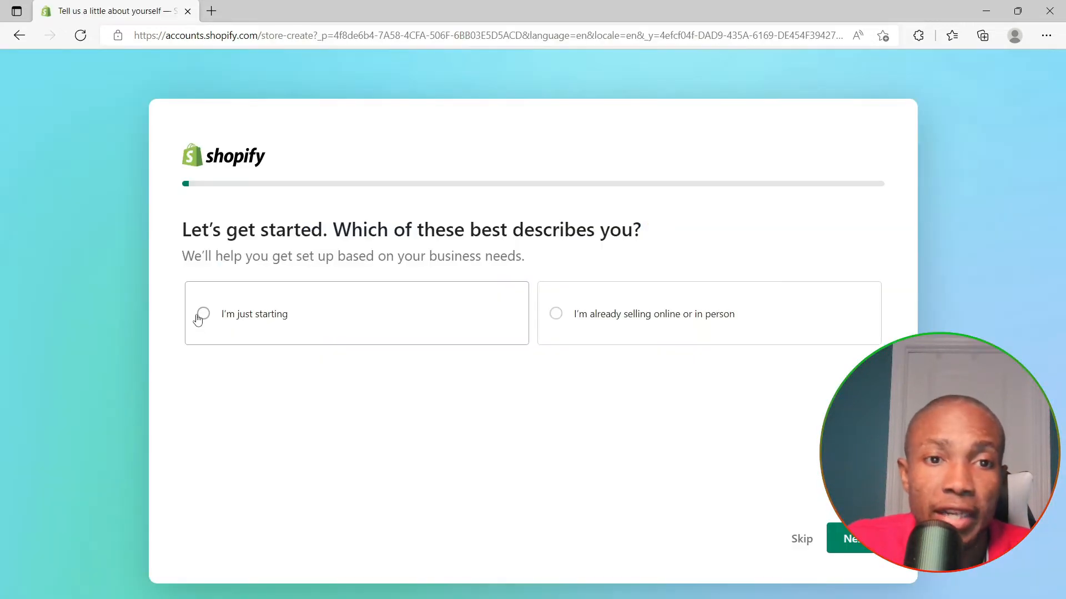
Answer the setup questions with "I'm just starting" and selling through an online store, skipping the dropshipping question.
{"action": "left_click", "coordinate": [203, 322]}
{"action": "left_click", "coordinate": [838, 540]}
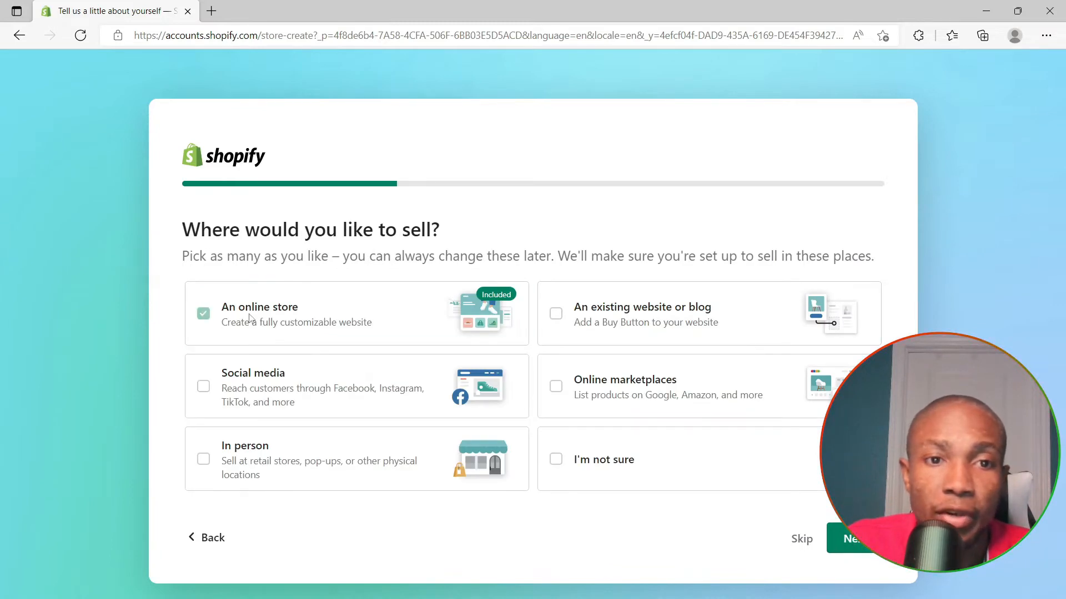
{"action": "left_click", "coordinate": [849, 536]}
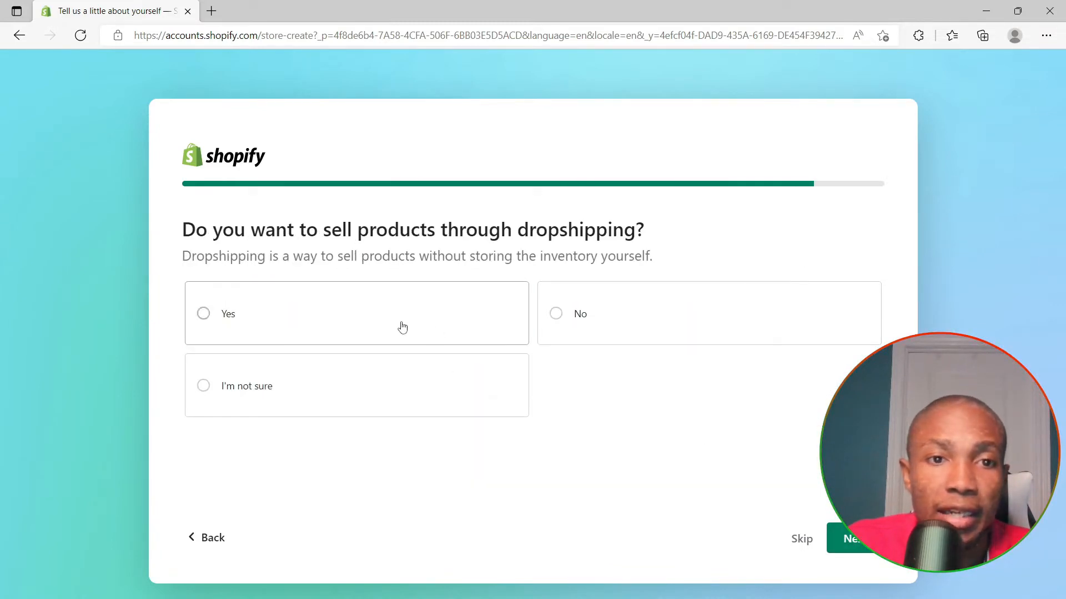
{"action": "left_click", "coordinate": [800, 545]}
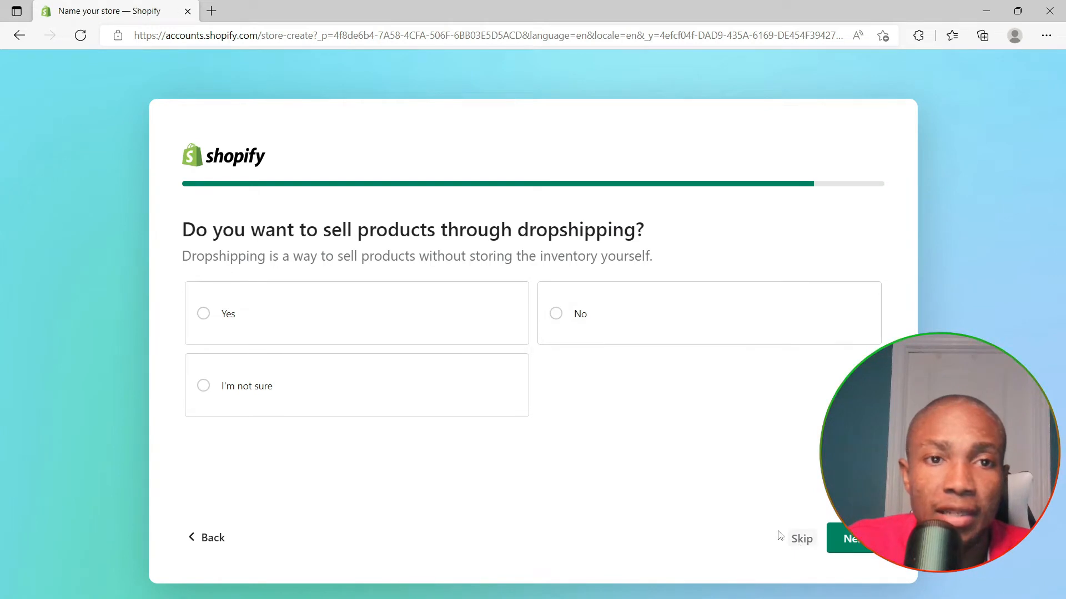
Name the store EmarsClothing and continue to the business location question.
{"action": "left_click", "coordinate": [523, 400]}
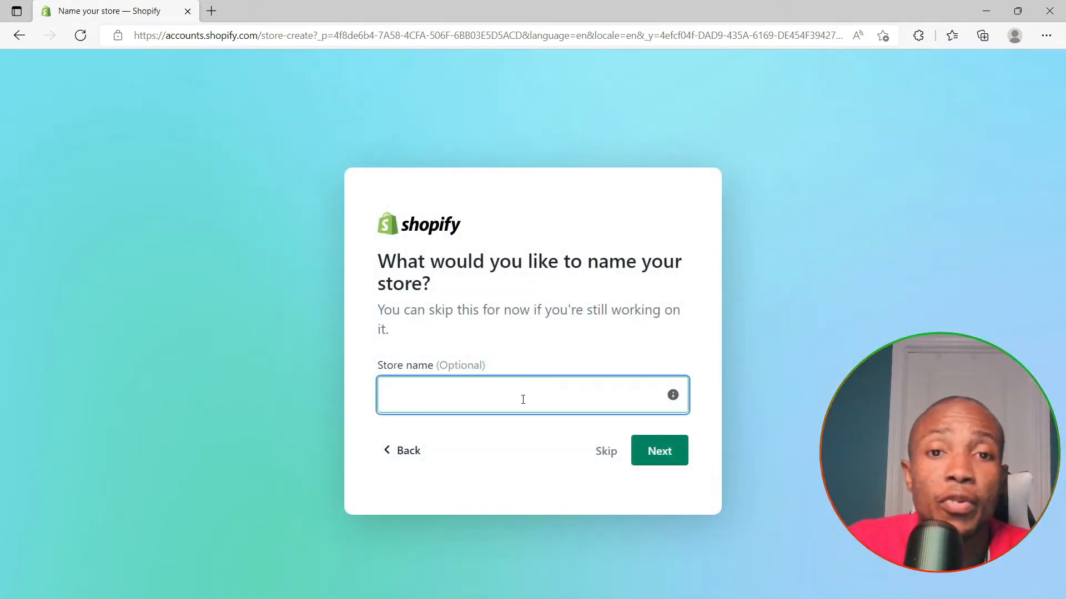
{"action": "type", "text": "EmarsC"}
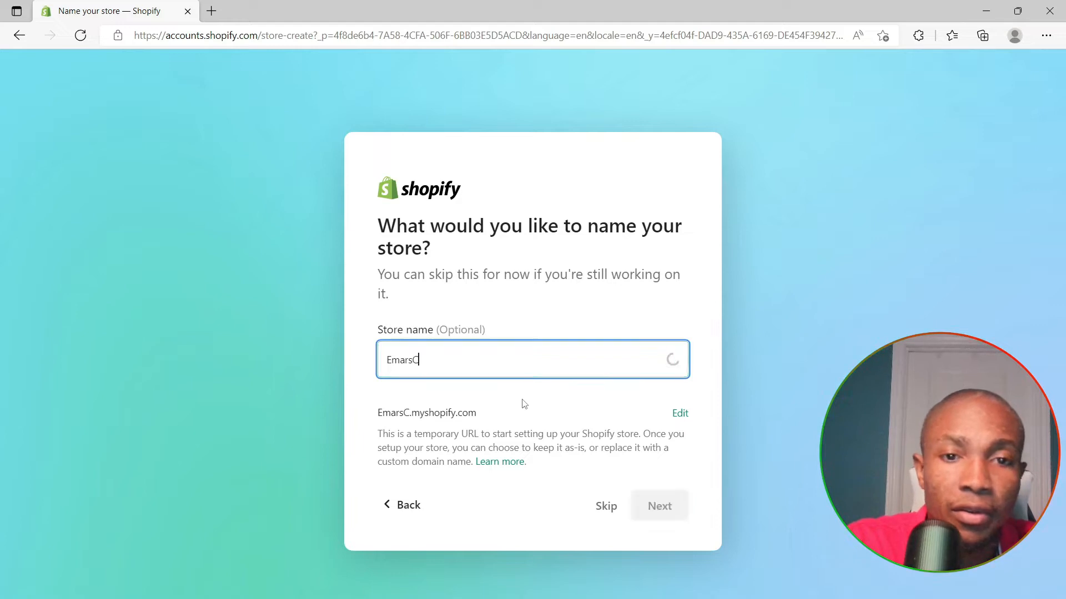
{"action": "type", "text": "loth"}
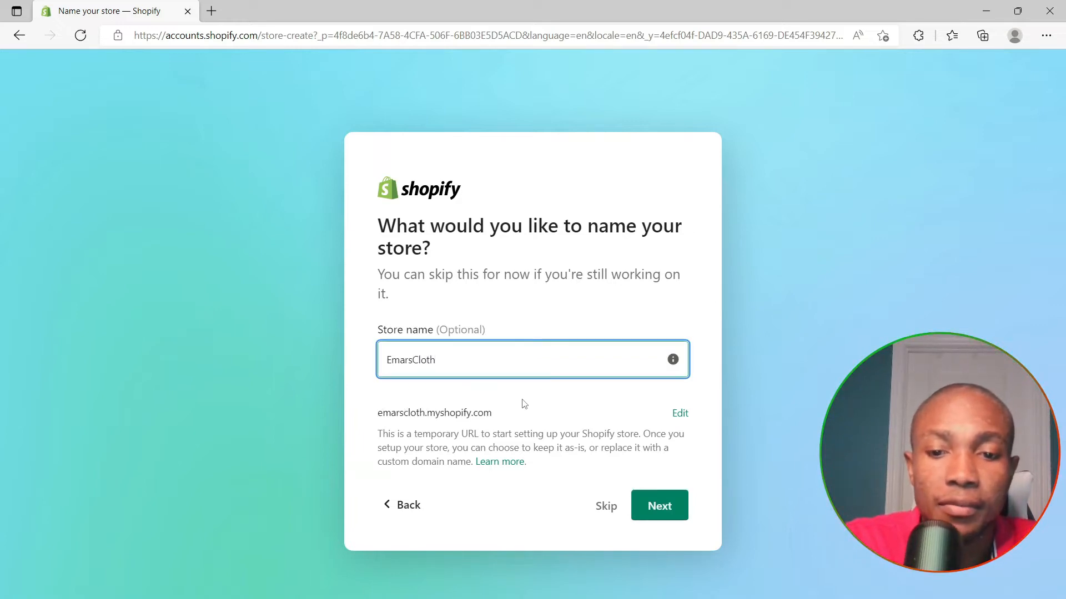
{"action": "type", "text": "ing"}
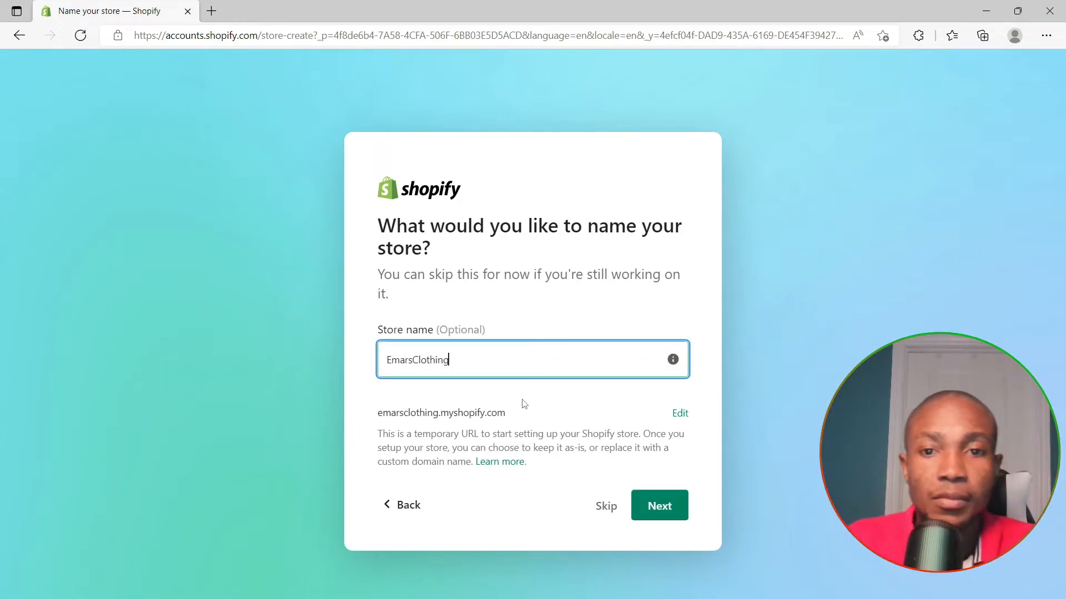
{"action": "left_click", "coordinate": [656, 507]}
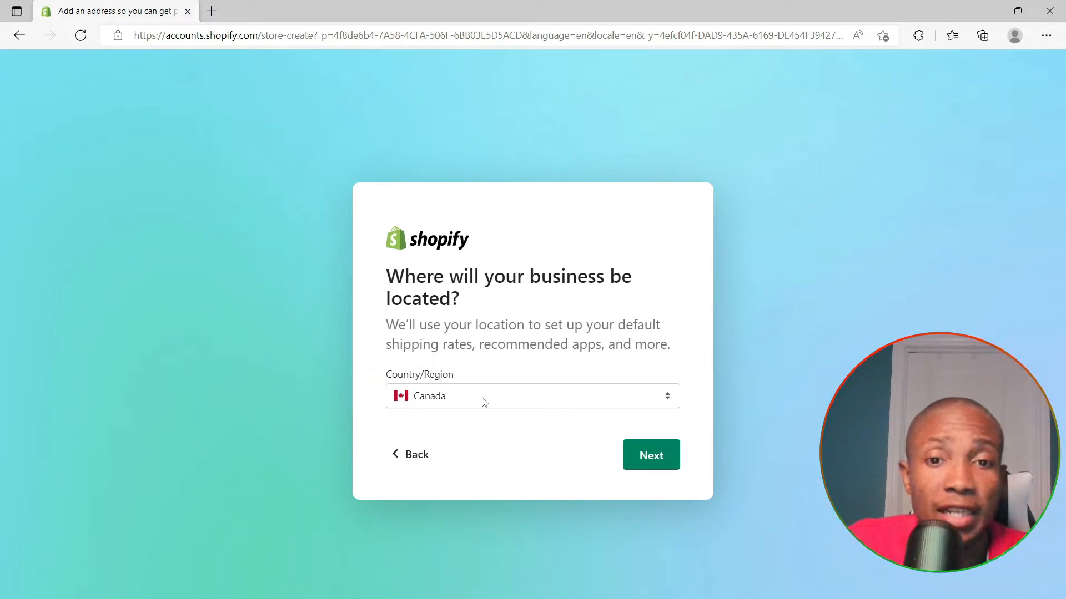
Accept Canada as the business location and create the Shopify account by email with an account password.
{"action": "left_click", "coordinate": [652, 457]}
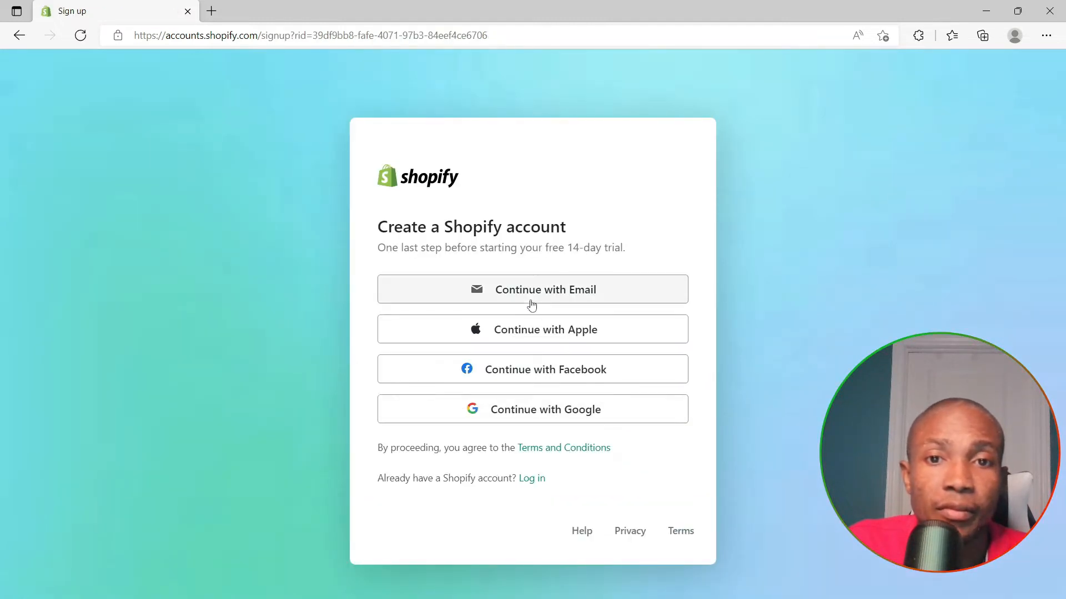
{"action": "left_click", "coordinate": [518, 292]}
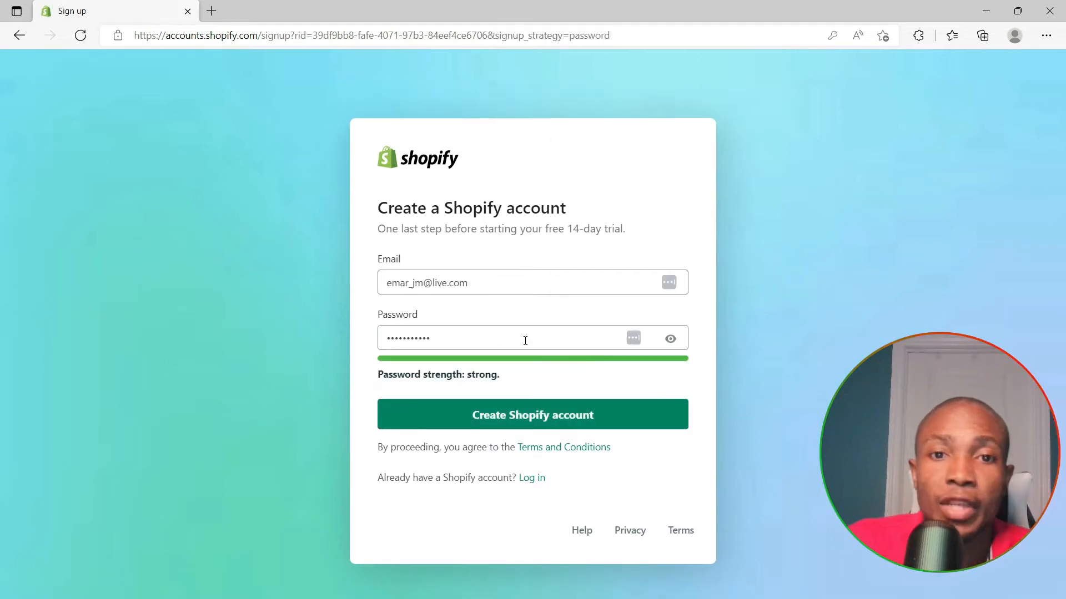
{"action": "left_click", "coordinate": [492, 418]}
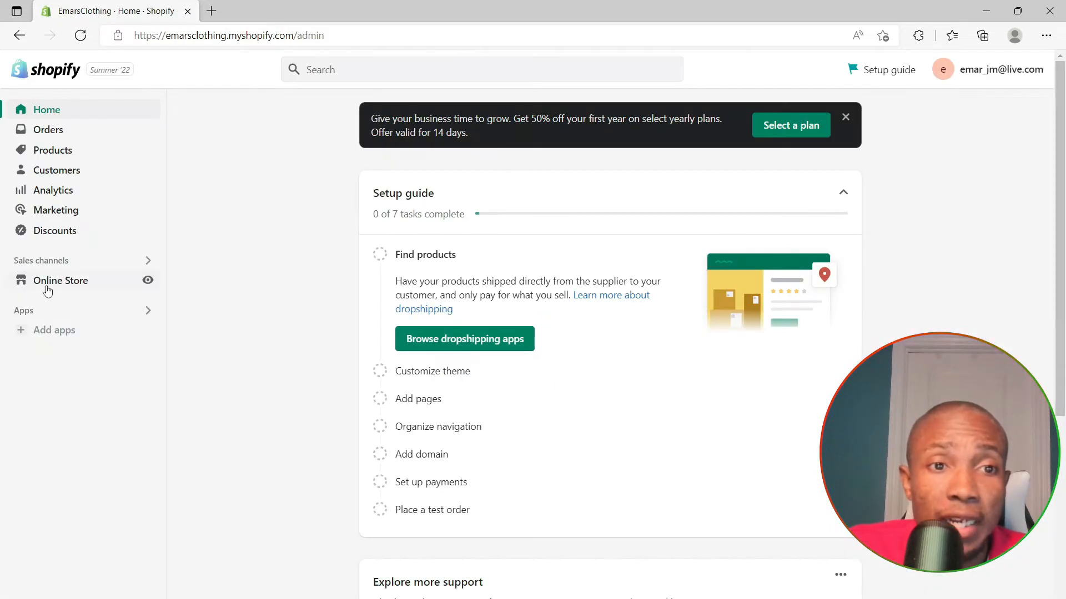
Open the online store's themes page and review the current Dawn theme and the popular free themes.
{"action": "left_click", "coordinate": [48, 289]}
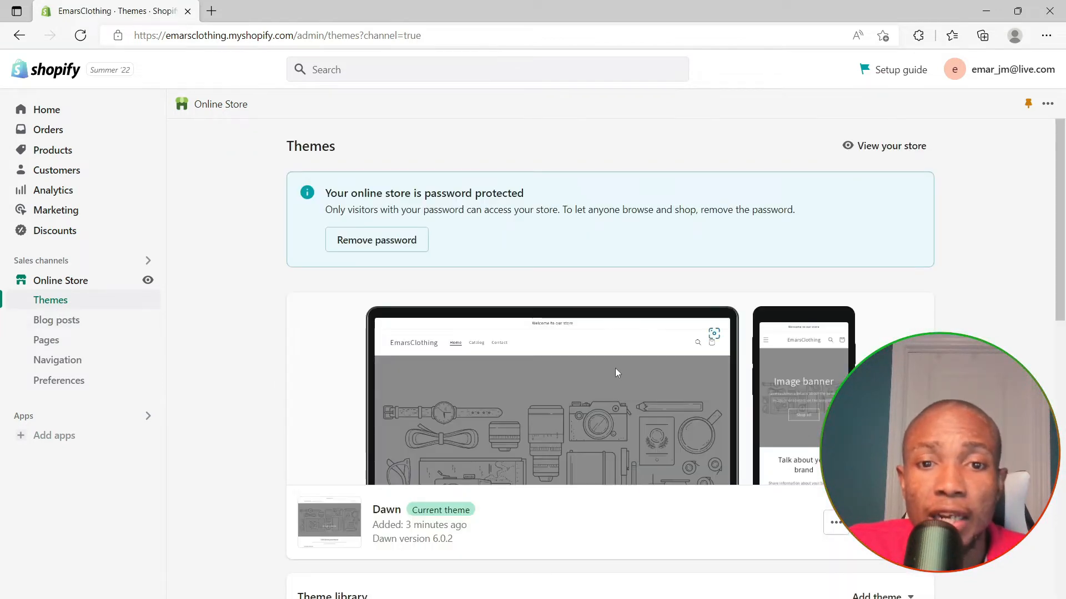
{"action": "scroll", "coordinate": [613, 368], "scroll_direction": "down", "scroll_amount": 2}
{"action": "scroll", "coordinate": [612, 364], "scroll_direction": "down", "scroll_amount": 2}
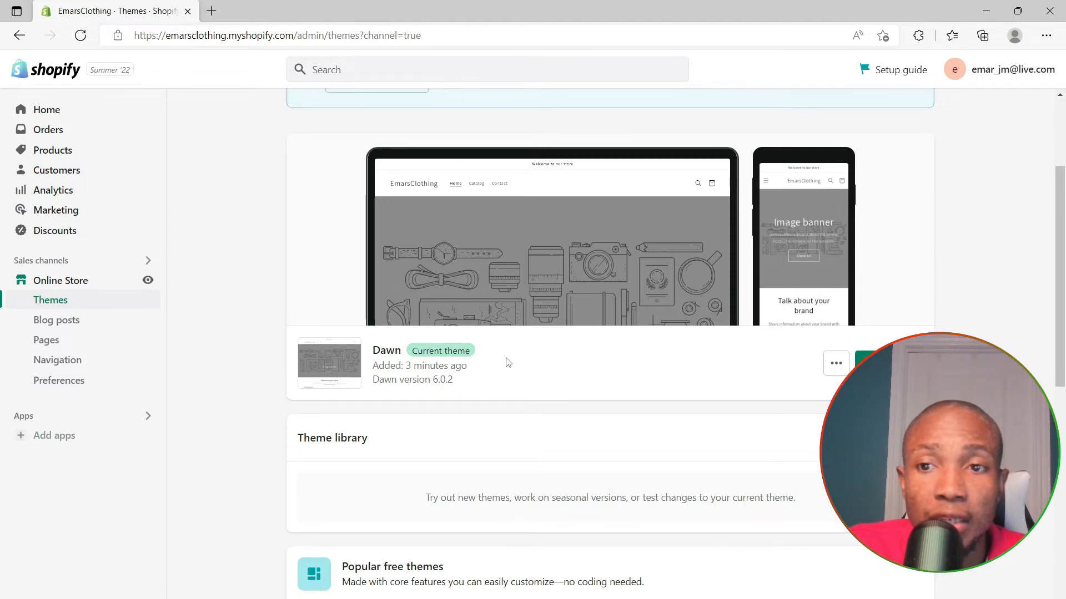
{"action": "scroll", "coordinate": [512, 362], "scroll_direction": "down", "scroll_amount": 4}
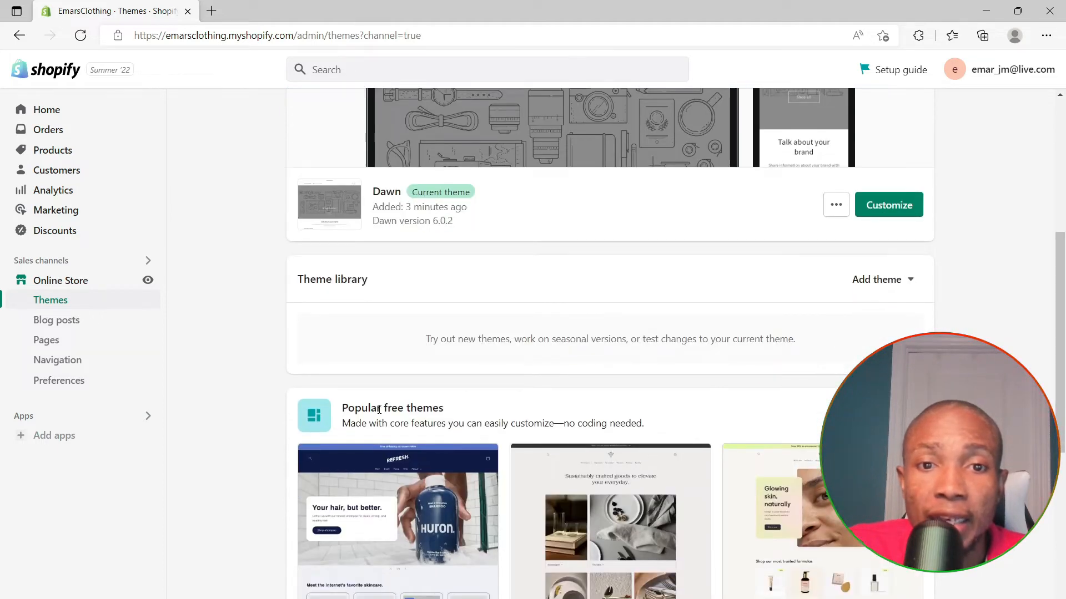
{"action": "scroll", "coordinate": [318, 422], "scroll_direction": "down", "scroll_amount": 6}
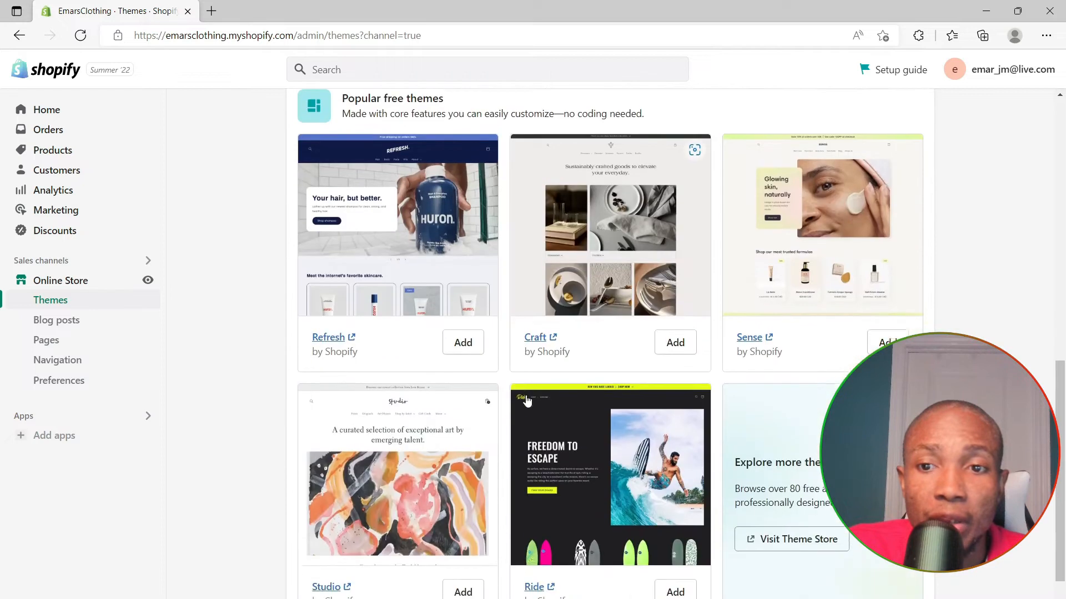
{"action": "scroll", "coordinate": [538, 398], "scroll_direction": "down", "scroll_amount": 1}
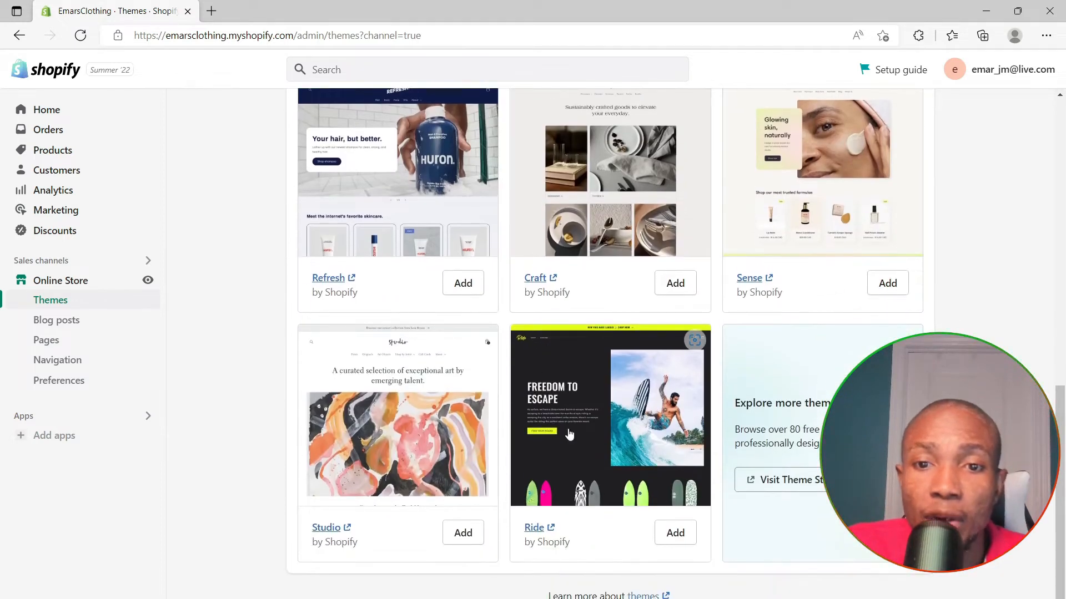
{"action": "scroll", "coordinate": [571, 433], "scroll_direction": "up", "scroll_amount": 9}
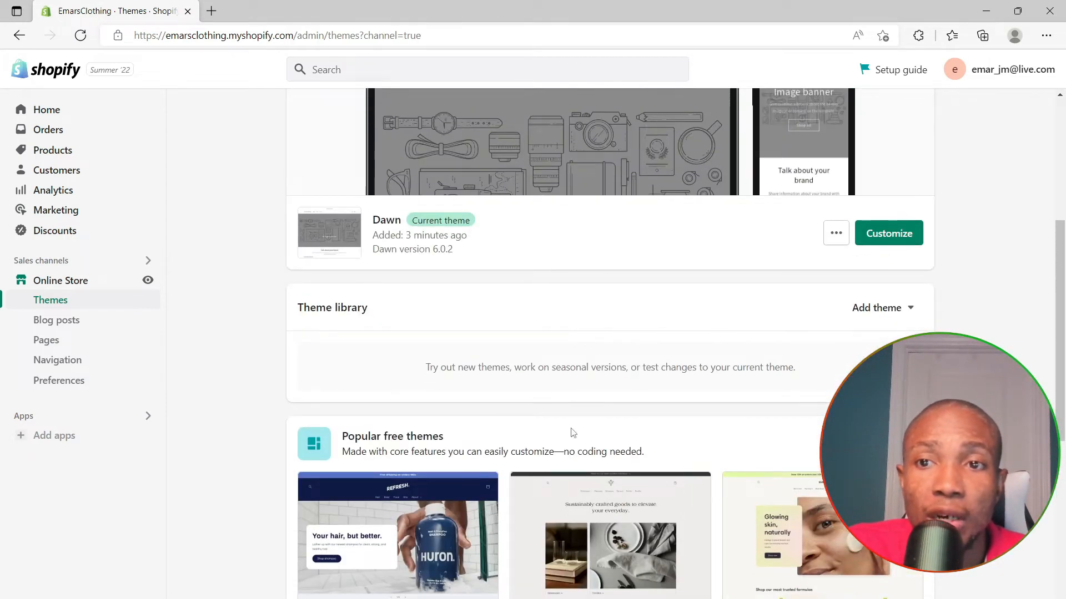
{"action": "scroll", "coordinate": [573, 433], "scroll_direction": "down", "scroll_amount": 1}
{"action": "scroll", "coordinate": [576, 433], "scroll_direction": "down", "scroll_amount": 5}
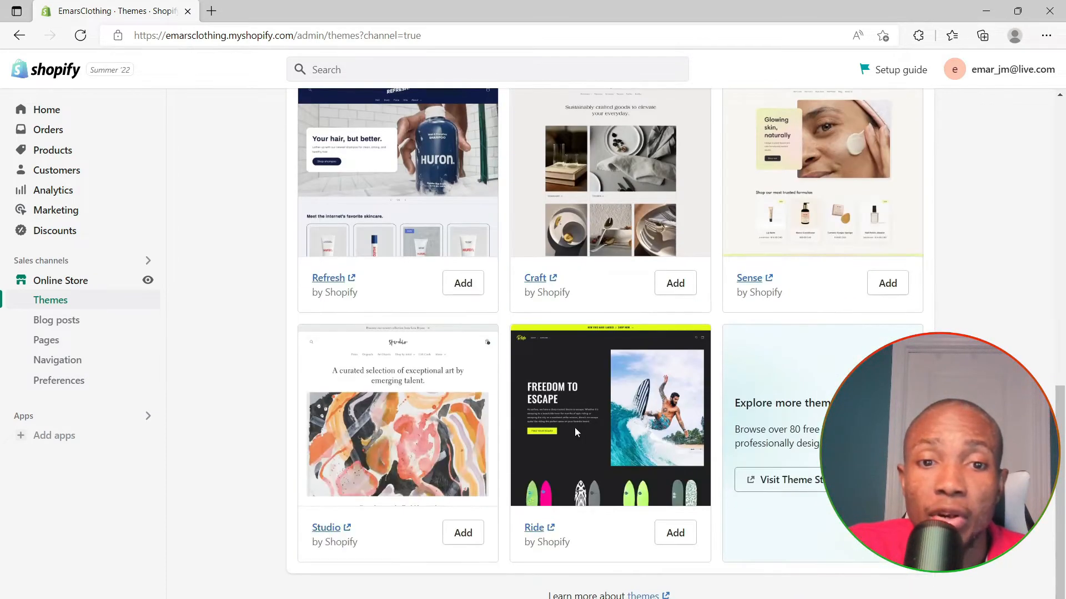
{"action": "scroll", "coordinate": [575, 433], "scroll_direction": "up", "scroll_amount": 7}
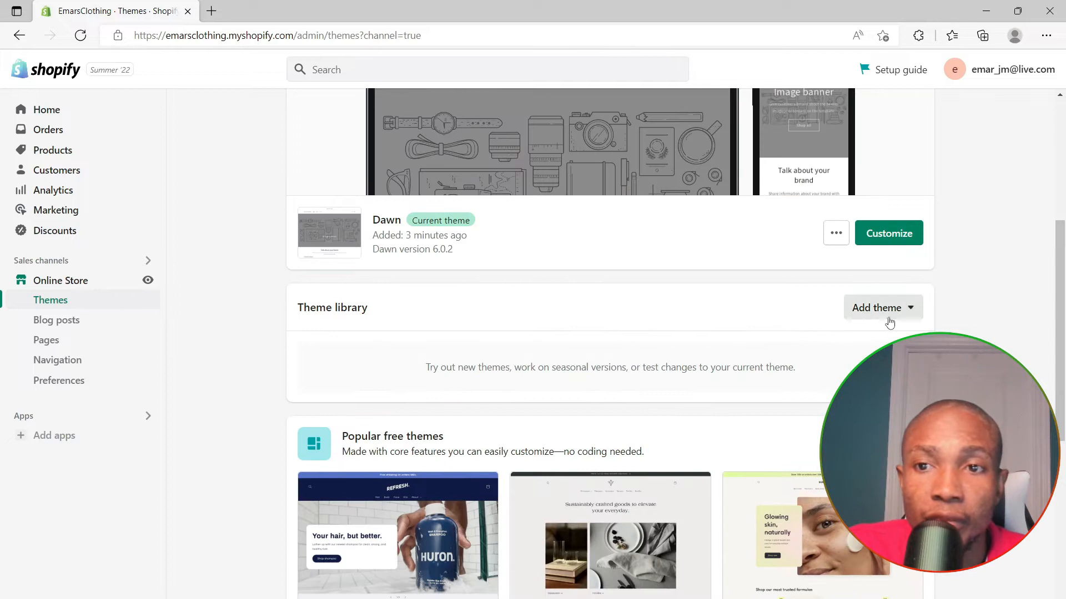
Visit the Shopify Theme Store, browse its free and paid themes, and return to the store's themes page.
{"action": "left_click", "coordinate": [905, 310]}
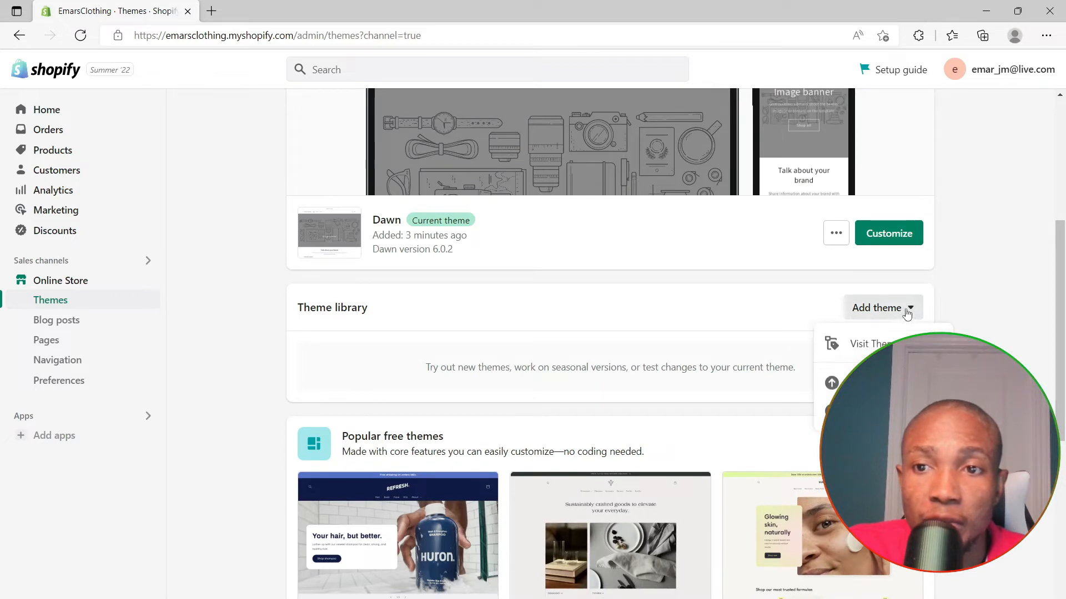
{"action": "left_click", "coordinate": [880, 344]}
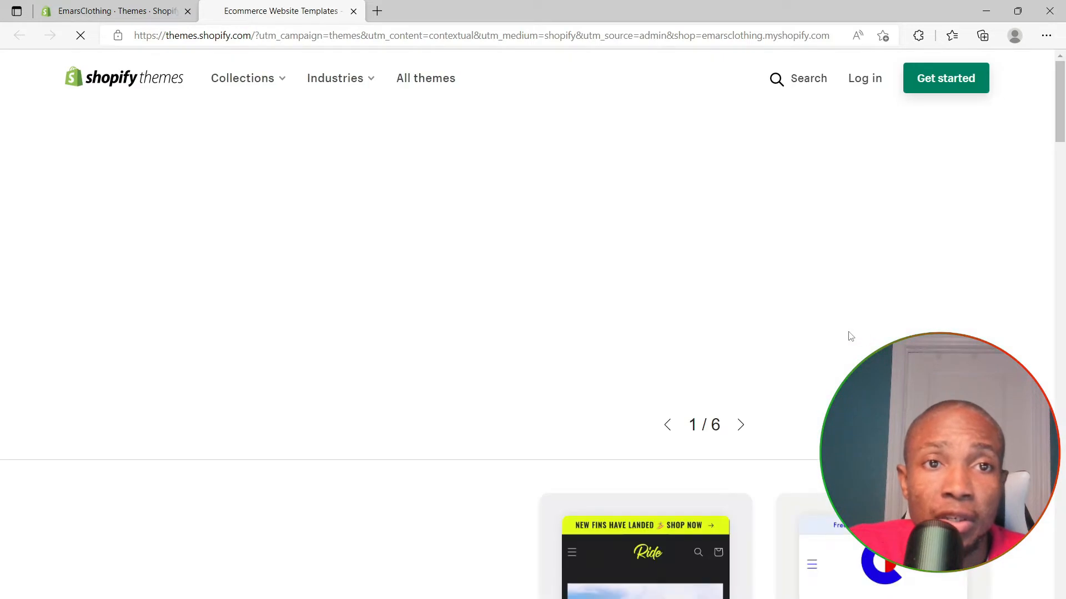
{"action": "scroll", "coordinate": [716, 322], "scroll_direction": "down", "scroll_amount": 9}
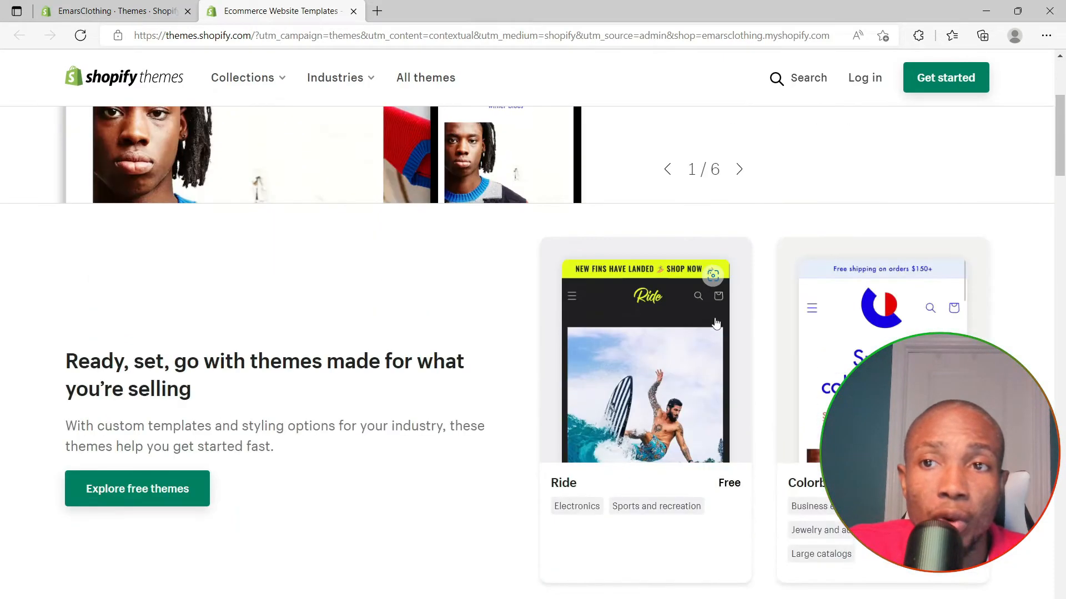
{"action": "scroll", "coordinate": [716, 322], "scroll_direction": "down", "scroll_amount": 7}
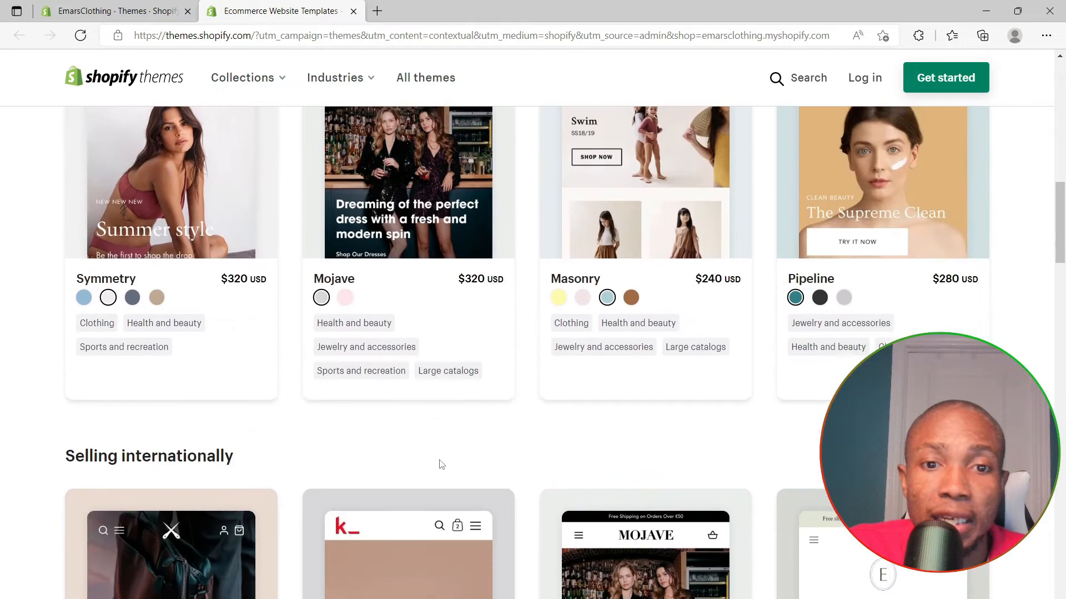
{"action": "left_click", "coordinate": [102, 18]}
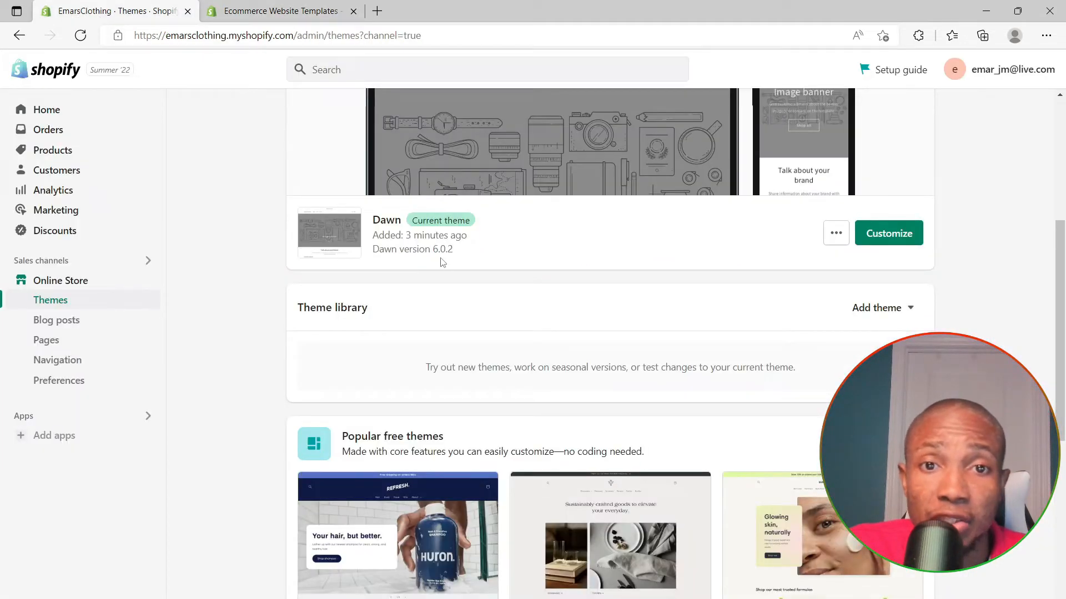
Open the theme editor for the current Dawn theme in a new browser tab.
{"action": "scroll", "coordinate": [483, 283], "scroll_direction": "up", "scroll_amount": 1}
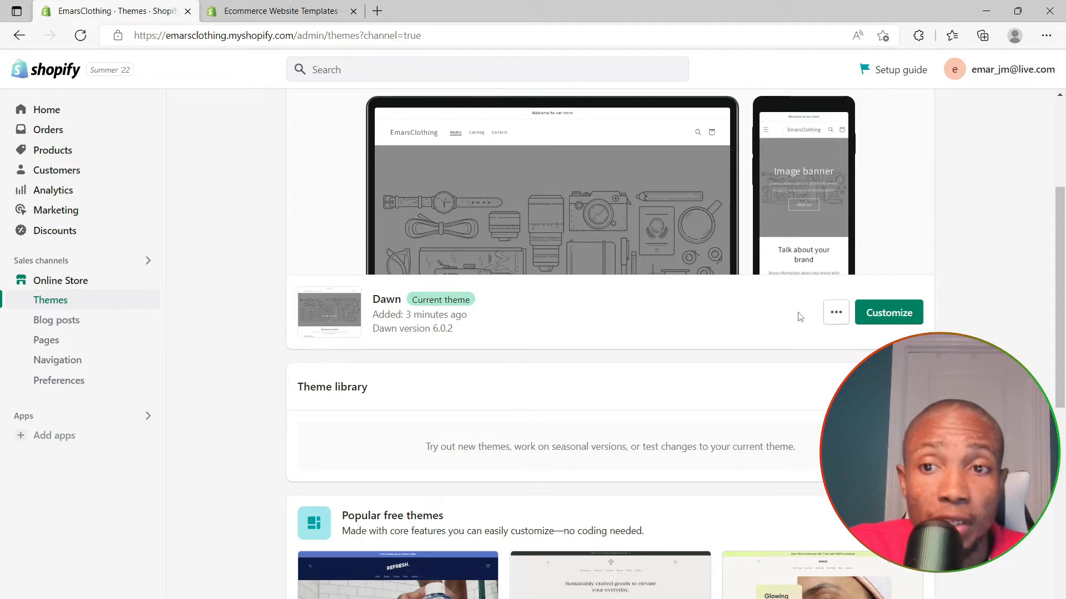
{"action": "scroll", "coordinate": [781, 312], "scroll_direction": "up", "scroll_amount": 1}
{"action": "right_click", "coordinate": [889, 395]}
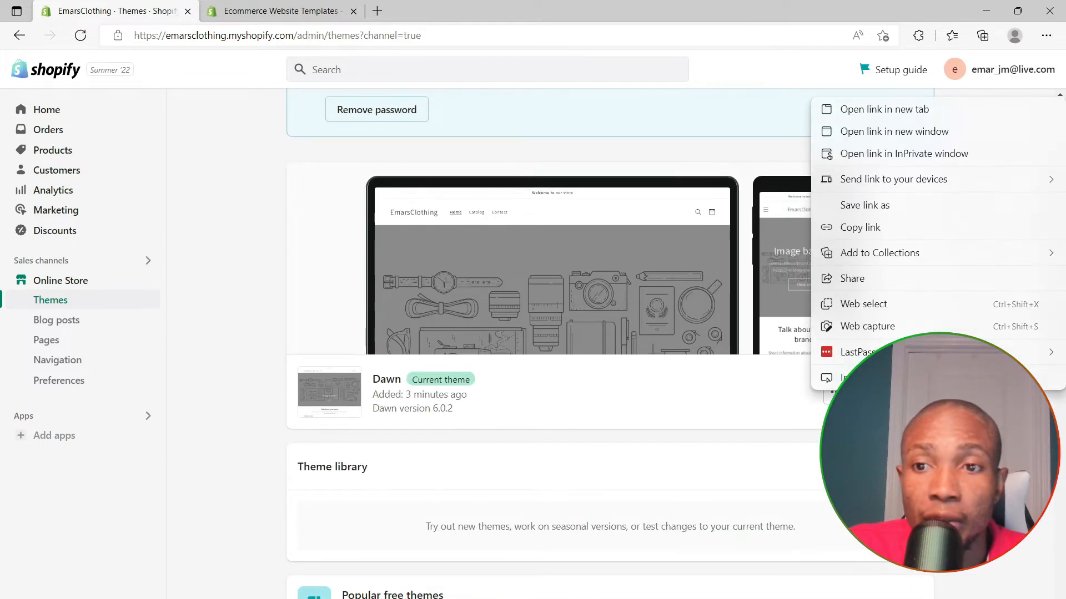
{"action": "left_click", "coordinate": [716, 401]}
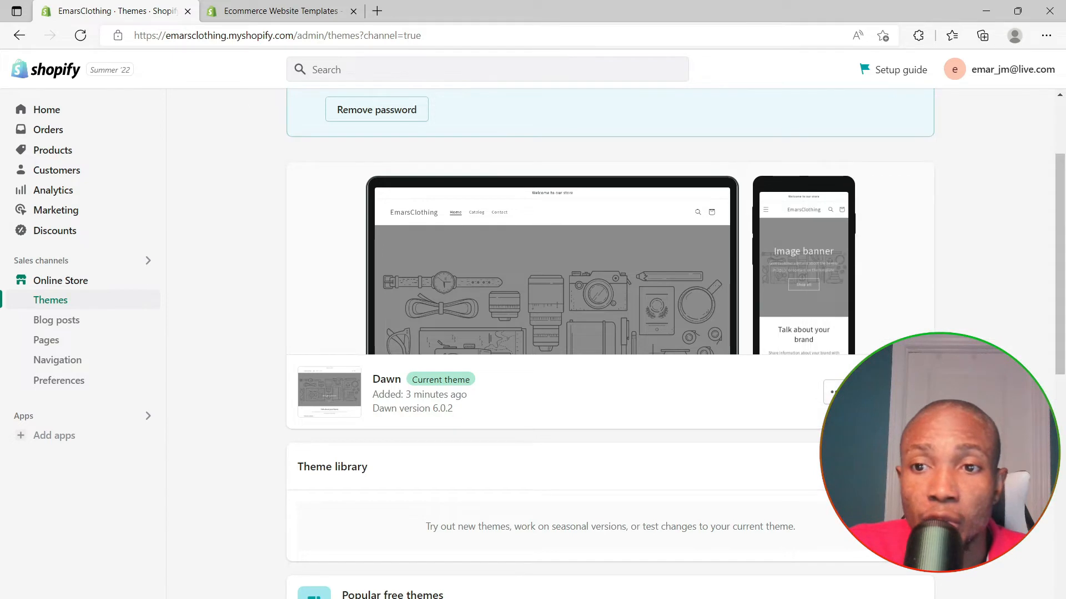
{"action": "right_click", "coordinate": [833, 392]}
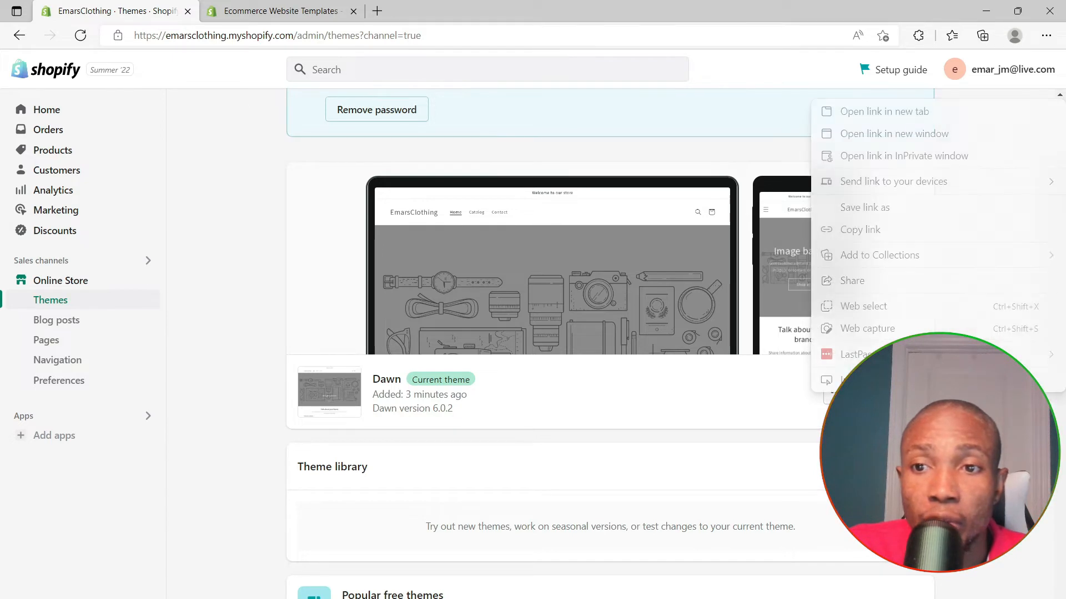
{"action": "left_click", "coordinate": [867, 113]}
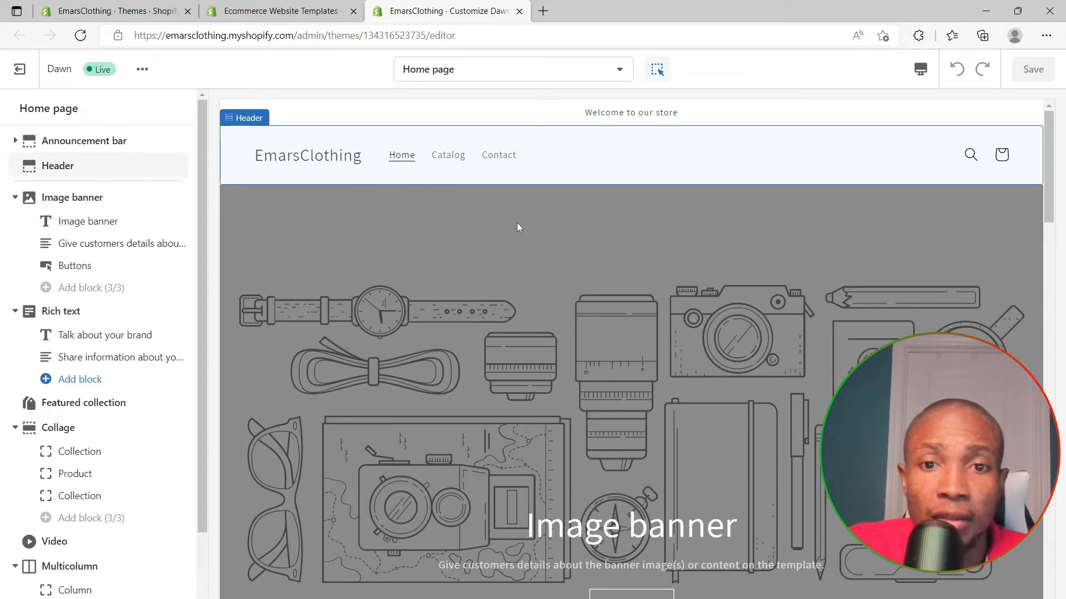
Look through the home page preview from the header down to the footer and back up to the Rich text section.
{"action": "scroll", "coordinate": [518, 222], "scroll_direction": "down", "scroll_amount": 5}
{"action": "scroll", "coordinate": [561, 202], "scroll_direction": "up", "scroll_amount": 1}
{"action": "scroll", "coordinate": [595, 223], "scroll_direction": "down", "scroll_amount": 3}
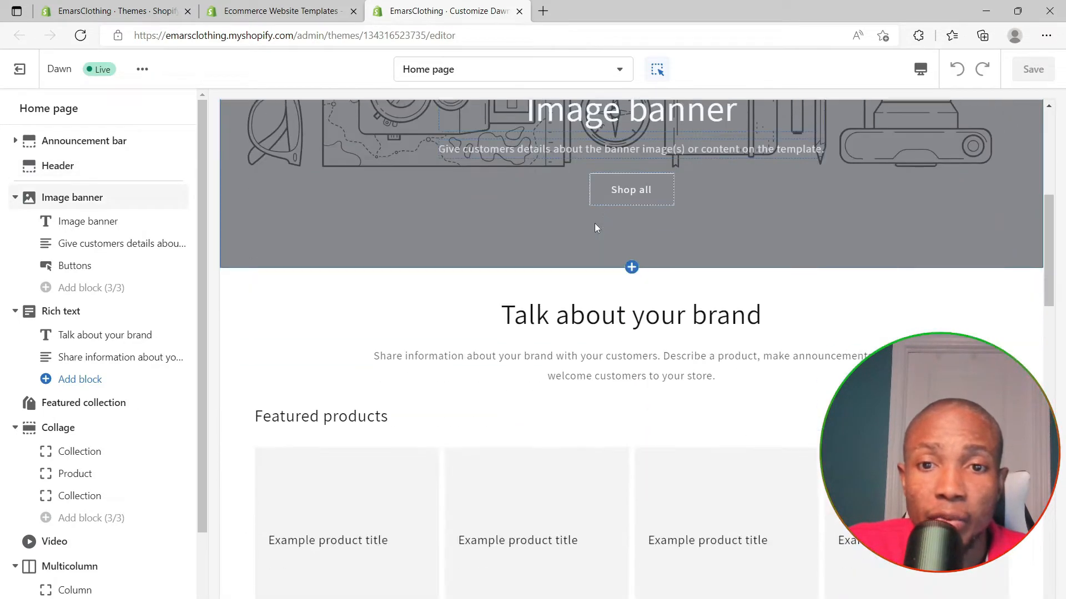
{"action": "scroll", "coordinate": [658, 222], "scroll_direction": "down", "scroll_amount": 4}
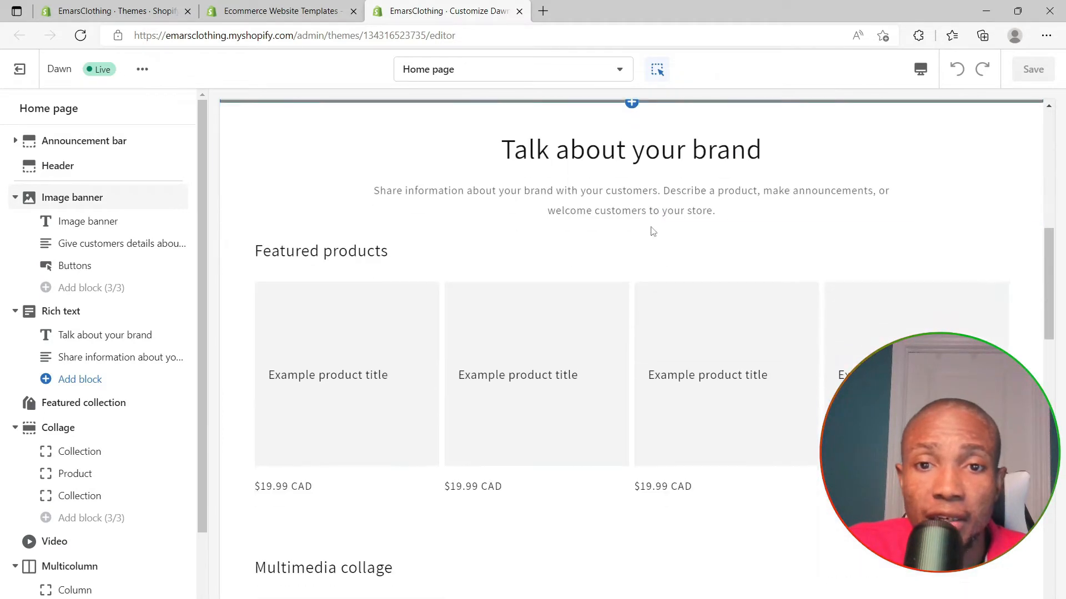
{"action": "scroll", "coordinate": [592, 333], "scroll_direction": "up", "scroll_amount": 2}
{"action": "scroll", "coordinate": [602, 277], "scroll_direction": "down", "scroll_amount": 7}
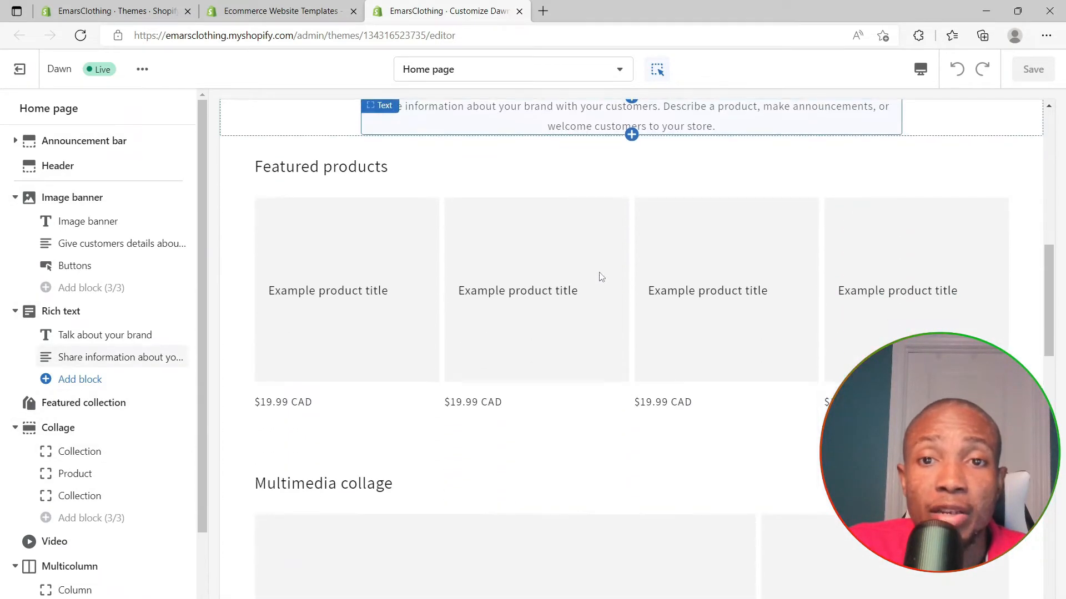
{"action": "scroll", "coordinate": [600, 282], "scroll_direction": "down", "scroll_amount": 7}
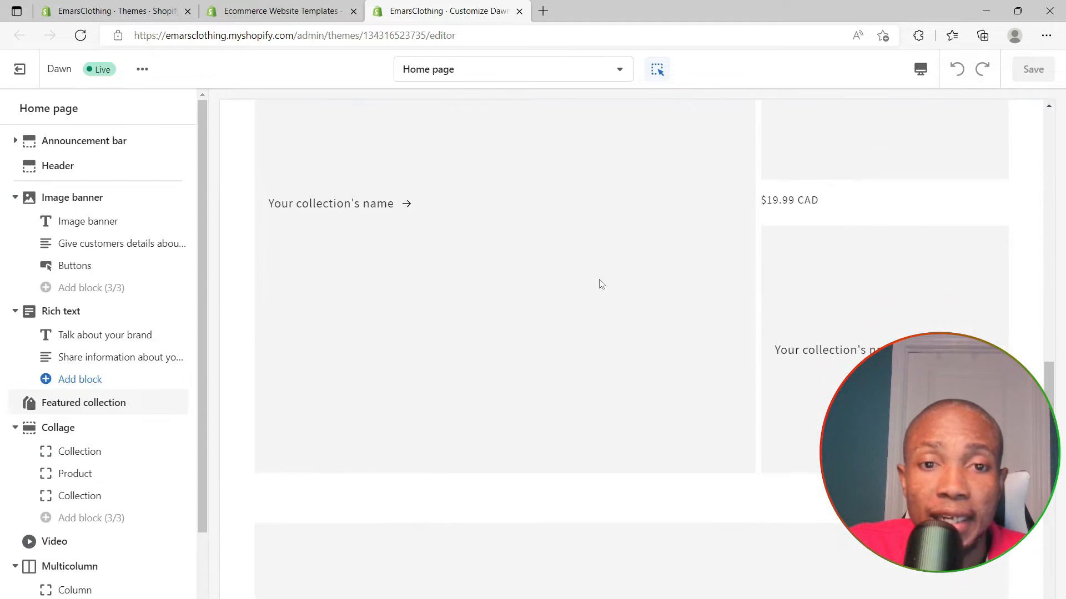
{"action": "scroll", "coordinate": [584, 215], "scroll_direction": "down", "scroll_amount": 8}
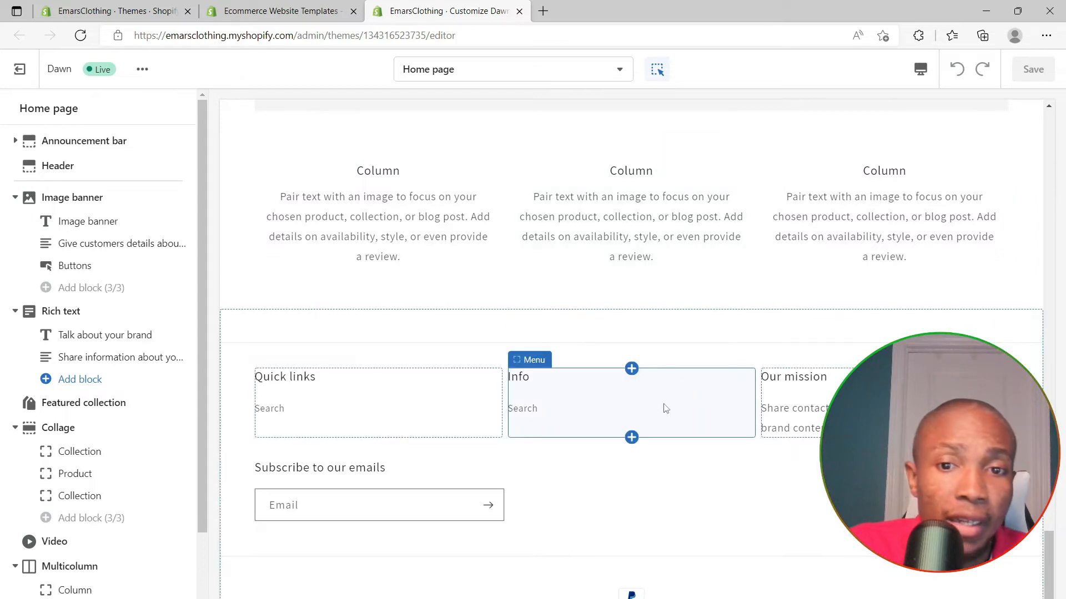
{"action": "scroll", "coordinate": [516, 502], "scroll_direction": "up", "scroll_amount": 20}
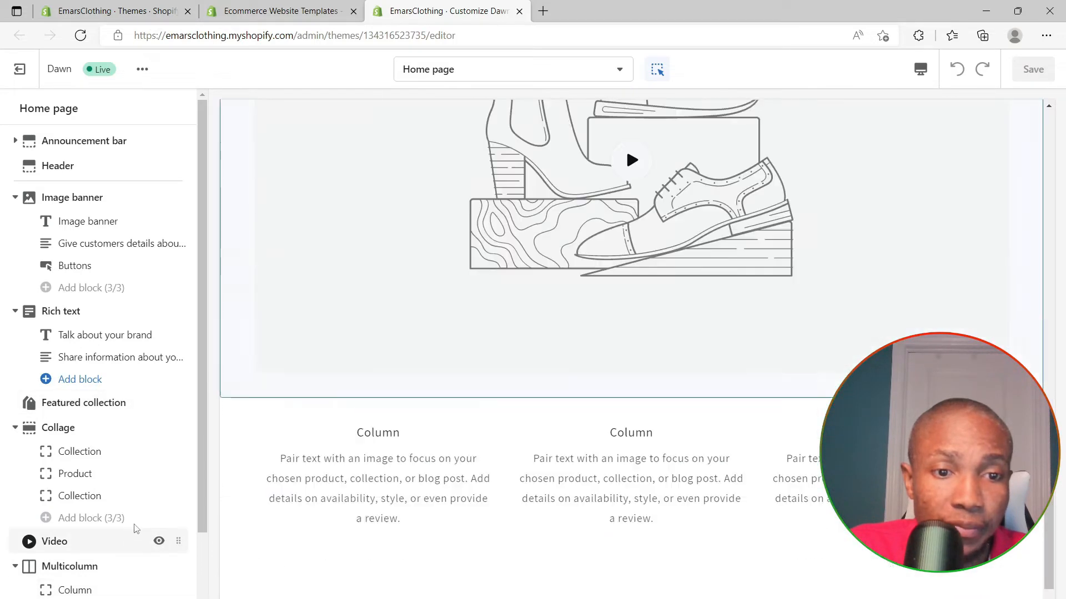
{"action": "scroll", "coordinate": [368, 409], "scroll_direction": "up", "scroll_amount": 8}
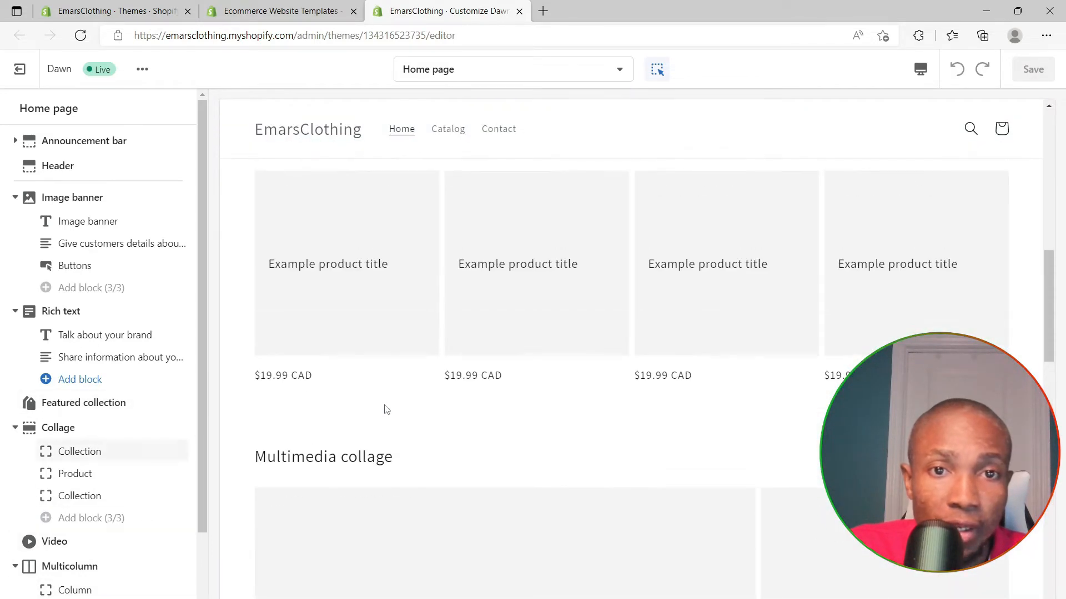
{"action": "scroll", "coordinate": [356, 417], "scroll_direction": "up", "scroll_amount": 10}
{"action": "scroll", "coordinate": [355, 416], "scroll_direction": "down", "scroll_amount": 5}
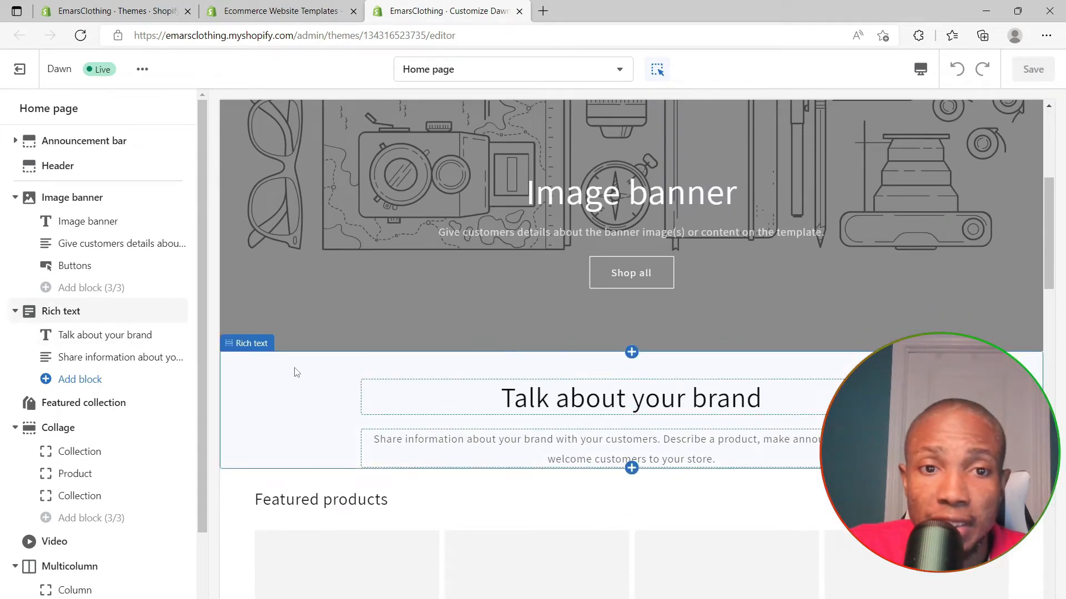
Remove the Rich text section located below the image banner from the home page.
{"action": "left_click", "coordinate": [297, 371]}
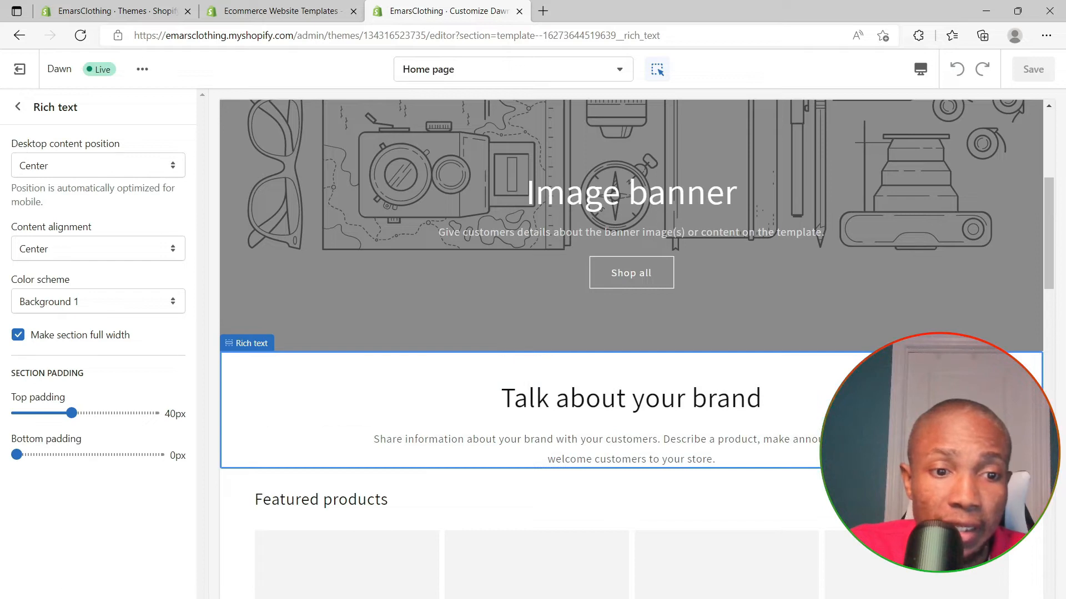
{"action": "left_click", "coordinate": [60, 598]}
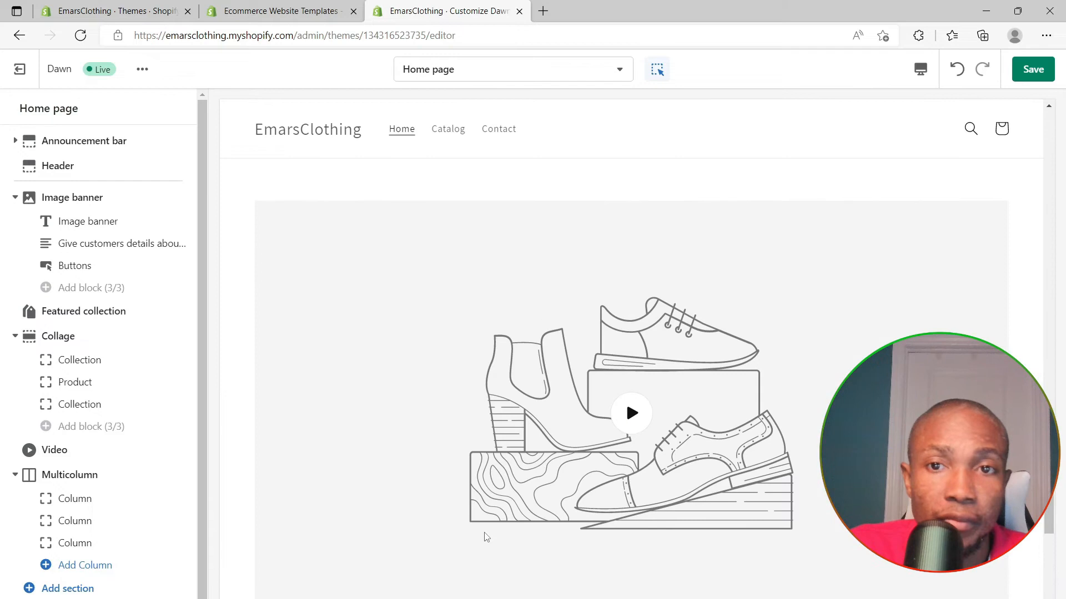
{"action": "scroll", "coordinate": [486, 538], "scroll_direction": "up", "scroll_amount": 12}
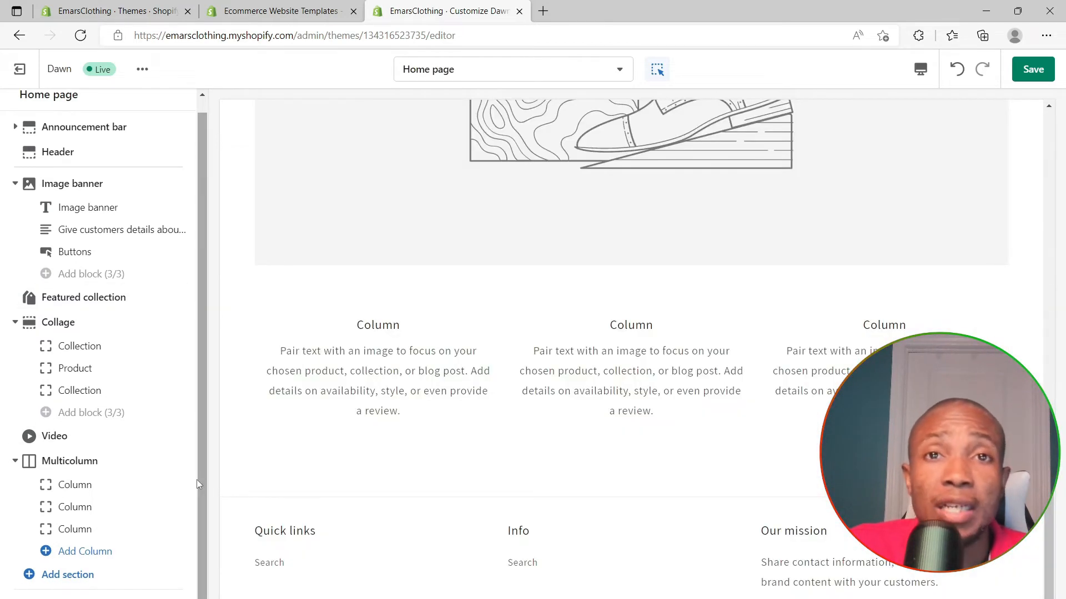
Add a new Rich text section below the Multicolumn section and check it in the preview.
{"action": "left_click", "coordinate": [29, 576]}
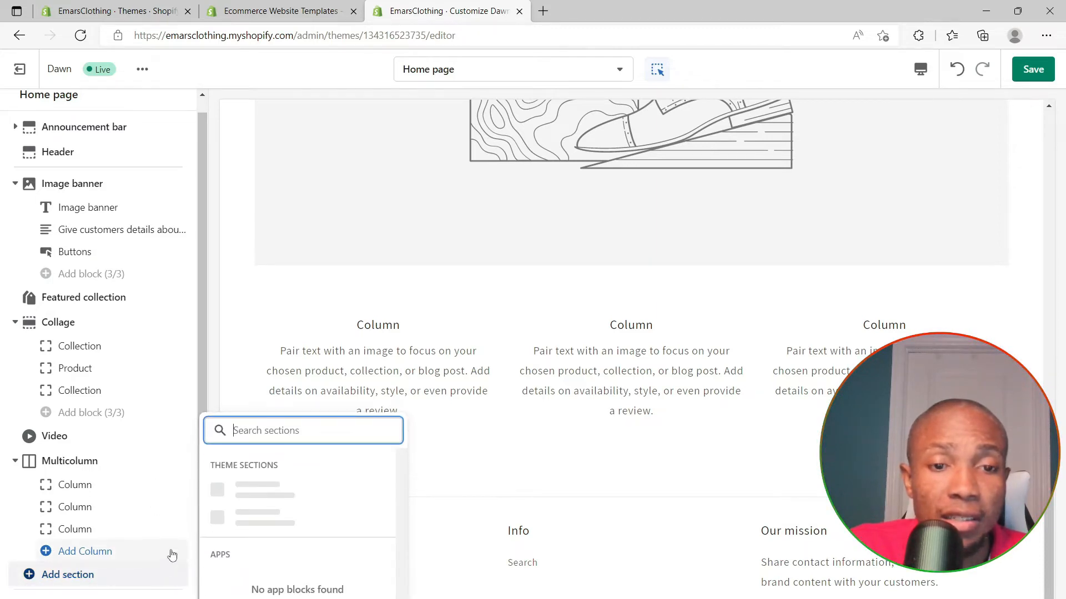
{"action": "scroll", "coordinate": [264, 513], "scroll_direction": "down", "scroll_amount": 2}
{"action": "scroll", "coordinate": [262, 514], "scroll_direction": "down", "scroll_amount": 2}
{"action": "left_click", "coordinate": [251, 475]}
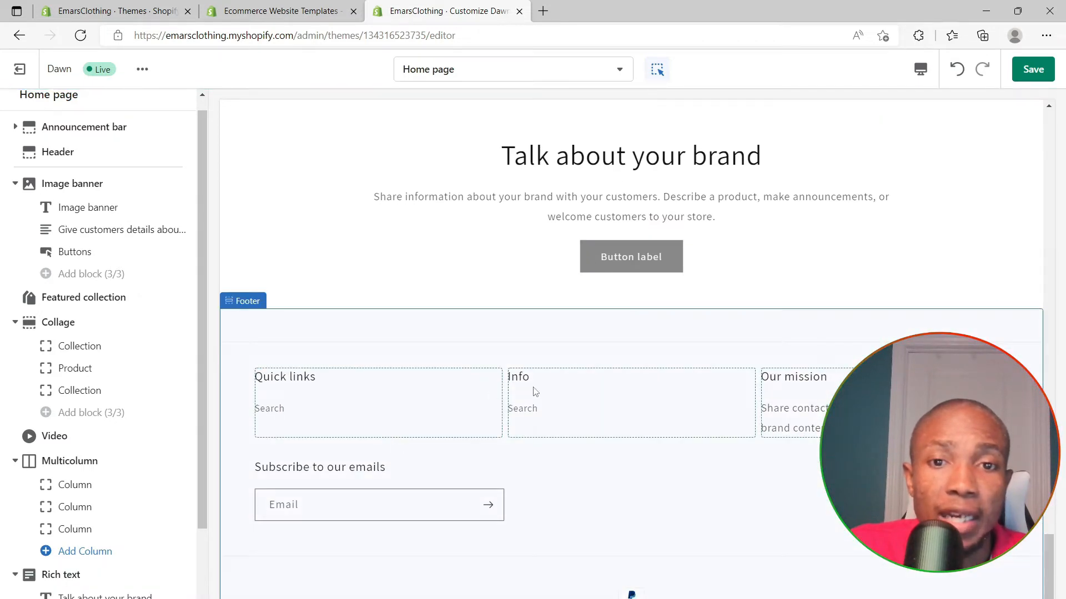
{"action": "scroll", "coordinate": [555, 278], "scroll_direction": "up", "scroll_amount": 3}
{"action": "scroll", "coordinate": [497, 358], "scroll_direction": "up", "scroll_amount": 2}
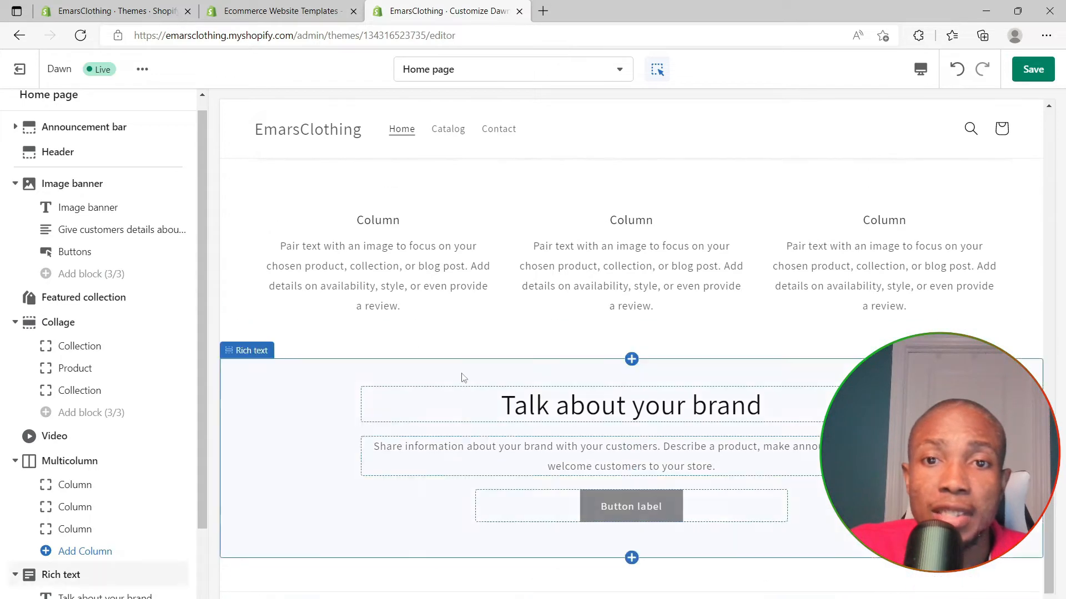
View the new Rich text section's settings, return to the section list, and move the section above Multicolumn.
{"action": "left_click", "coordinate": [294, 444]}
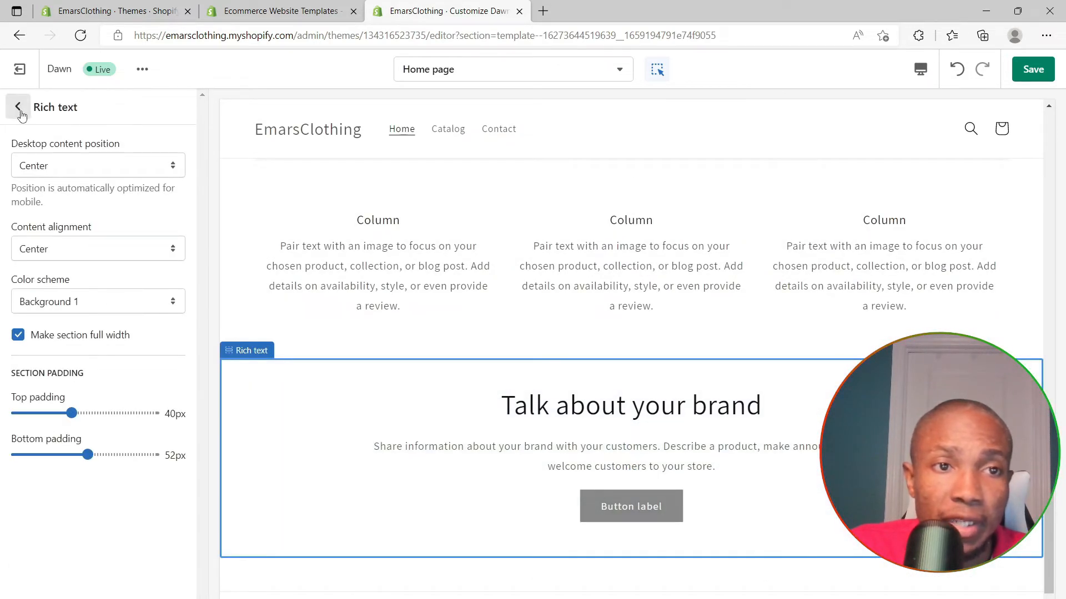
{"action": "left_click", "coordinate": [20, 111]}
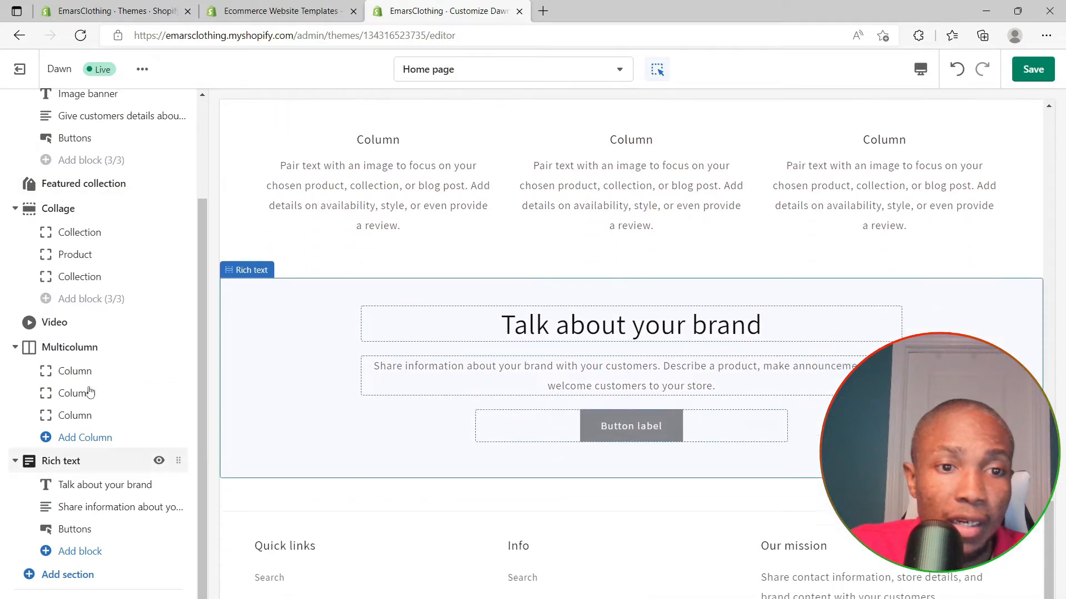
{"action": "left_click_drag", "start_coordinate": [180, 455], "coordinate": [166, 405]}
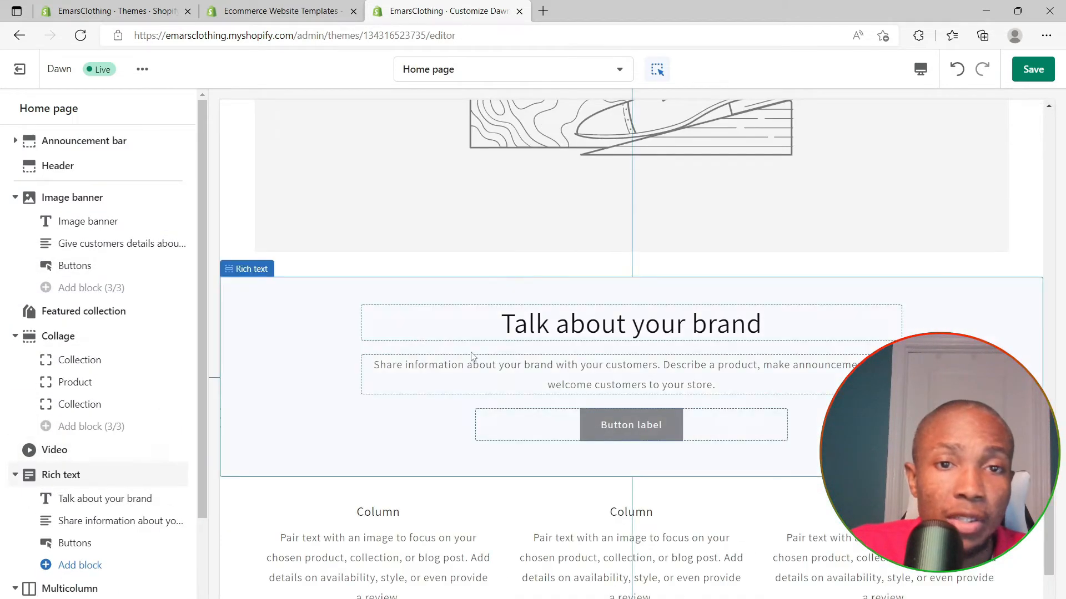
Remove the Rich text section located between the Video and Multicolumn sections.
{"action": "left_click", "coordinate": [281, 351]}
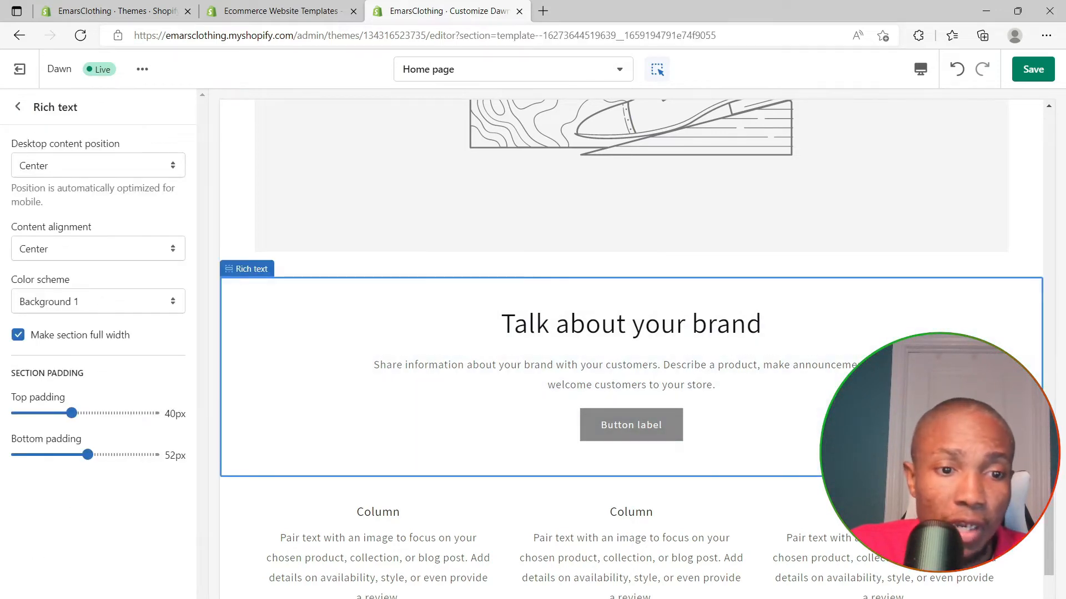
{"action": "left_click", "coordinate": [54, 597]}
{"action": "scroll", "coordinate": [389, 425], "scroll_direction": "up", "scroll_amount": 3}
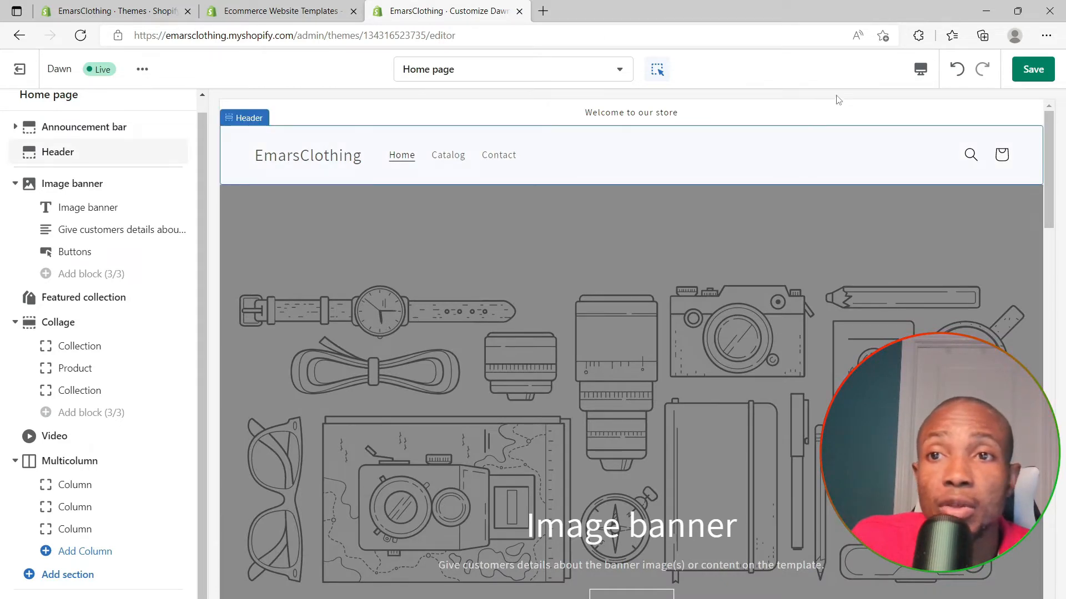
Preview the home page layout in the Mobile view and switch back to the Desktop view to compare it.
{"action": "left_click", "coordinate": [921, 72]}
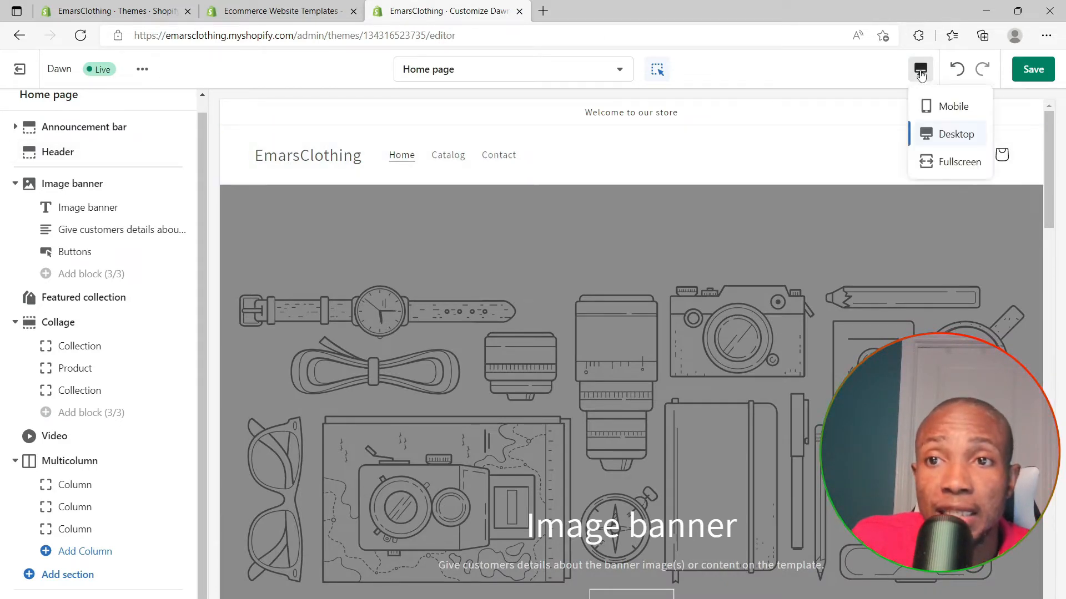
{"action": "left_click", "coordinate": [941, 105]}
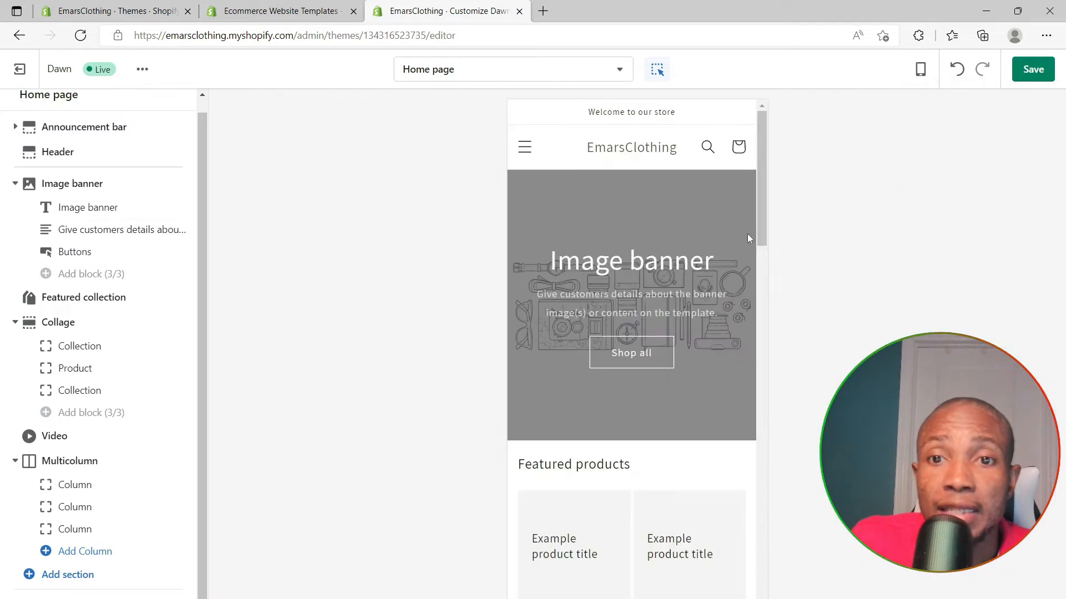
{"action": "scroll", "coordinate": [711, 266], "scroll_direction": "down", "scroll_amount": 12}
{"action": "scroll", "coordinate": [711, 266], "scroll_direction": "up", "scroll_amount": 8}
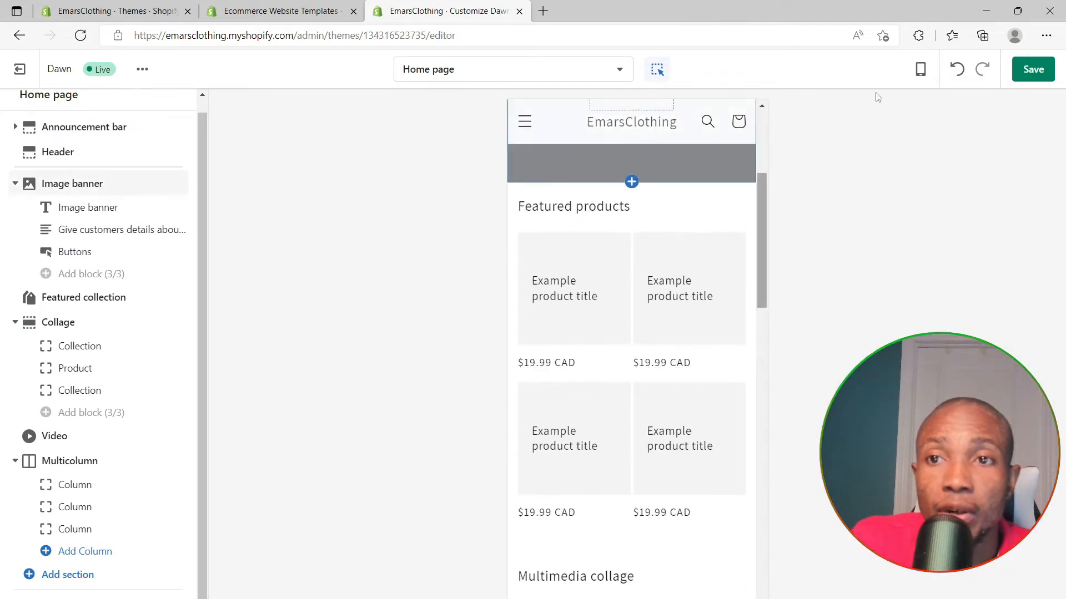
{"action": "left_click", "coordinate": [921, 69]}
{"action": "left_click", "coordinate": [946, 133]}
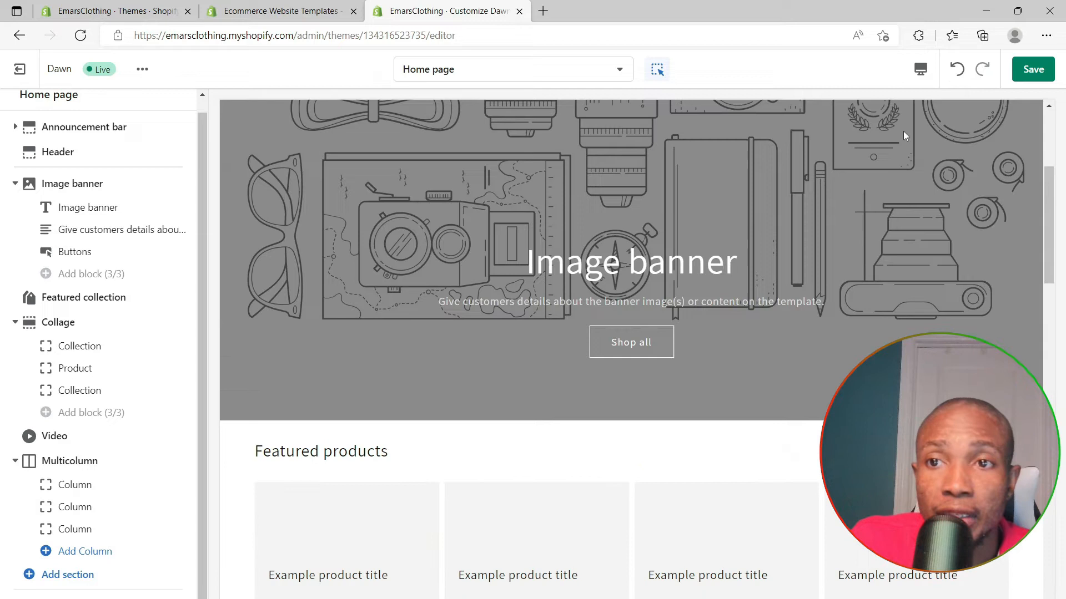
{"action": "scroll", "coordinate": [715, 292], "scroll_direction": "down", "scroll_amount": 14}
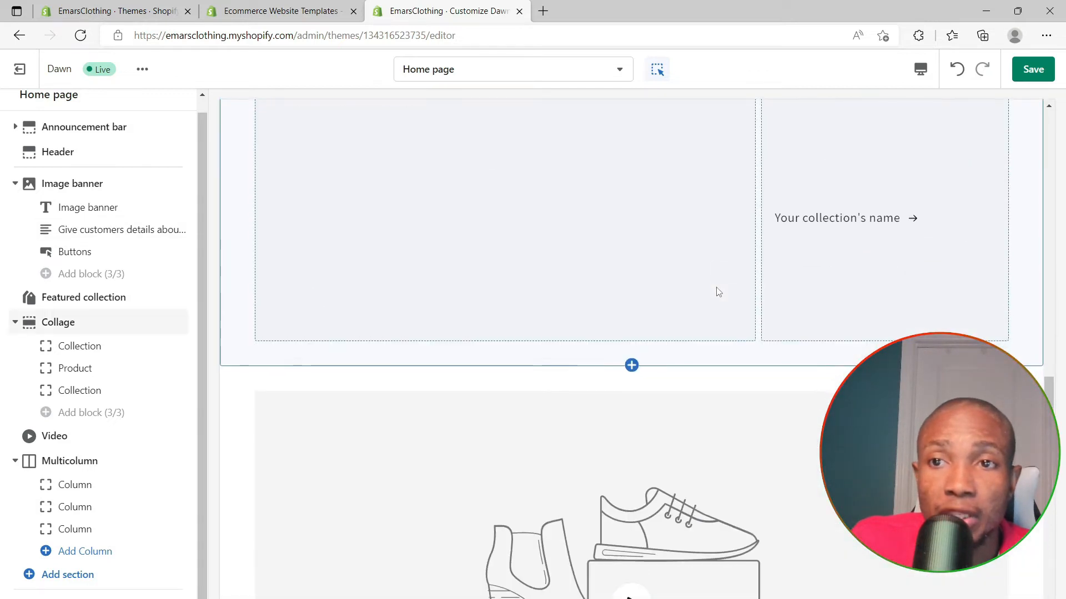
{"action": "scroll", "coordinate": [719, 288], "scroll_direction": "up", "scroll_amount": 6}
{"action": "scroll", "coordinate": [719, 288], "scroll_direction": "up", "scroll_amount": 8}
Review the available page templates, view the Cart template, and return to the Home page template.
{"action": "left_click", "coordinate": [619, 69]}
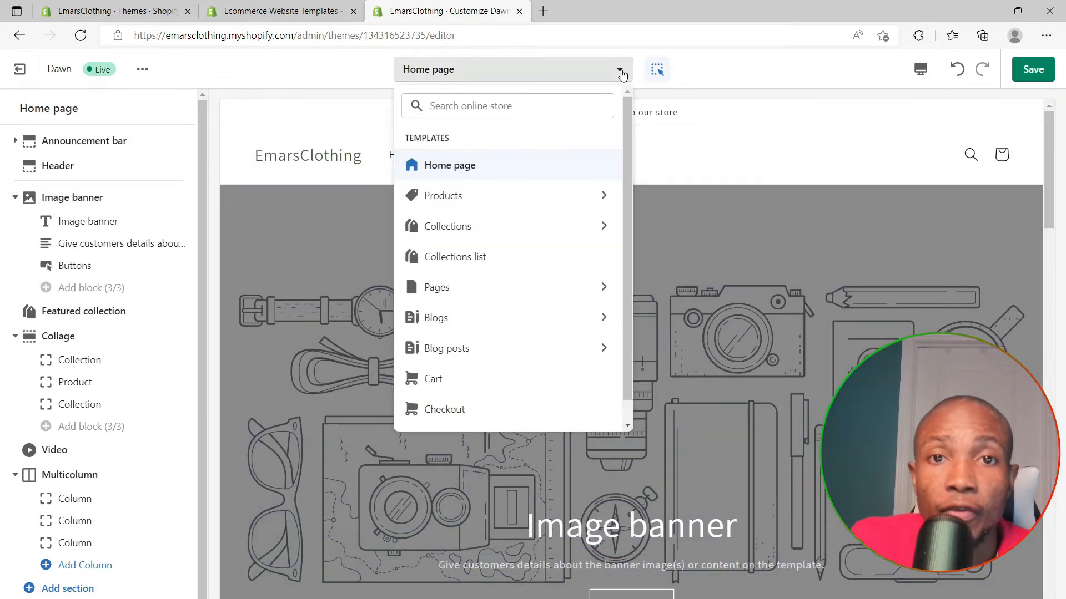
{"action": "scroll", "coordinate": [517, 205], "scroll_direction": "down", "scroll_amount": 1}
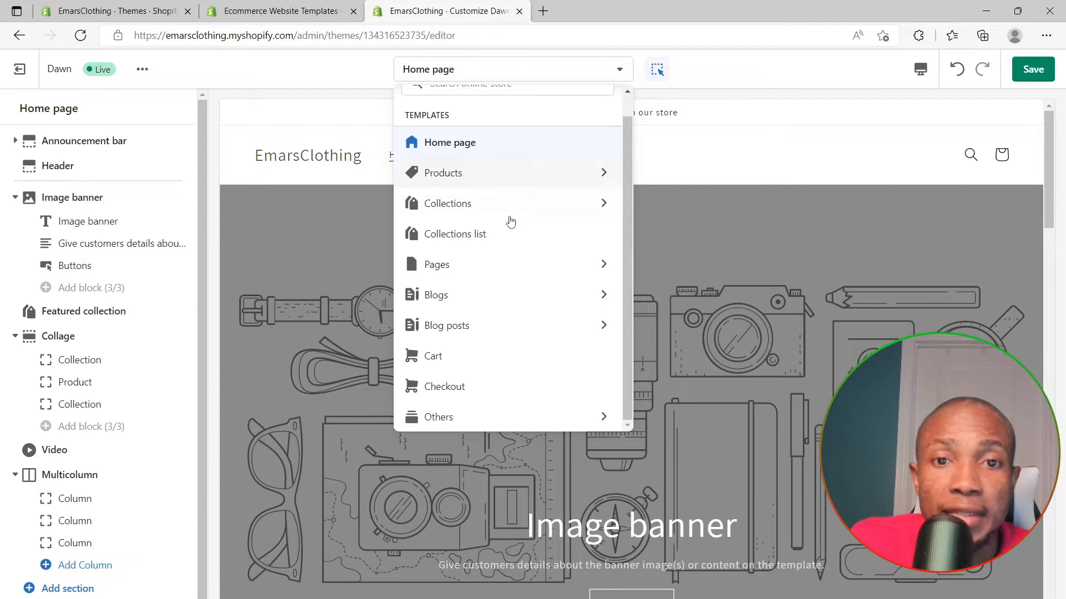
{"action": "left_click", "coordinate": [430, 358]}
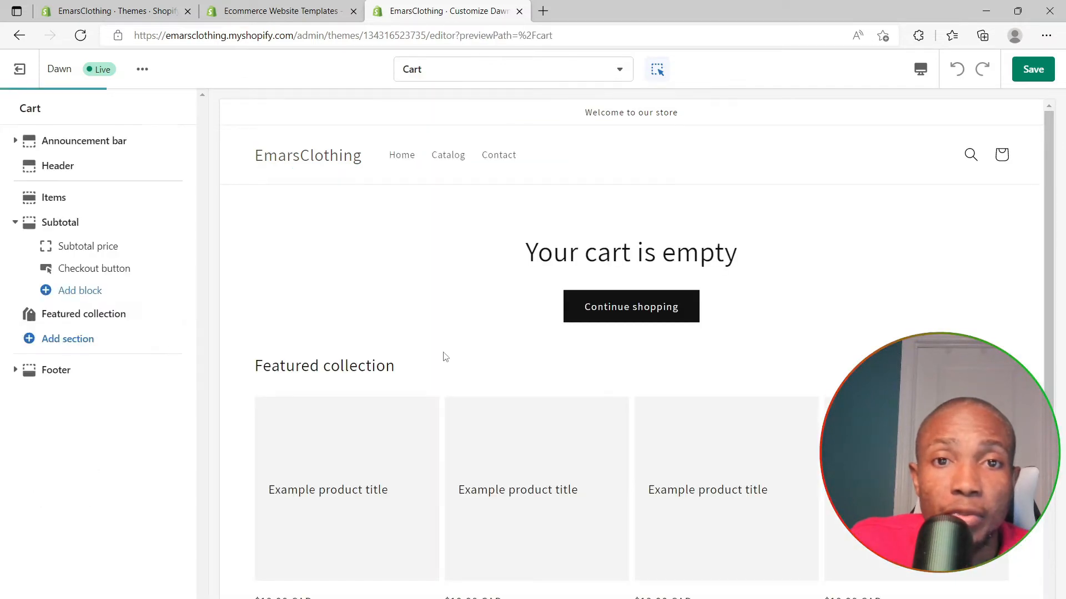
{"action": "left_click", "coordinate": [621, 69]}
{"action": "left_click", "coordinate": [622, 71]}
{"action": "left_click", "coordinate": [621, 70]}
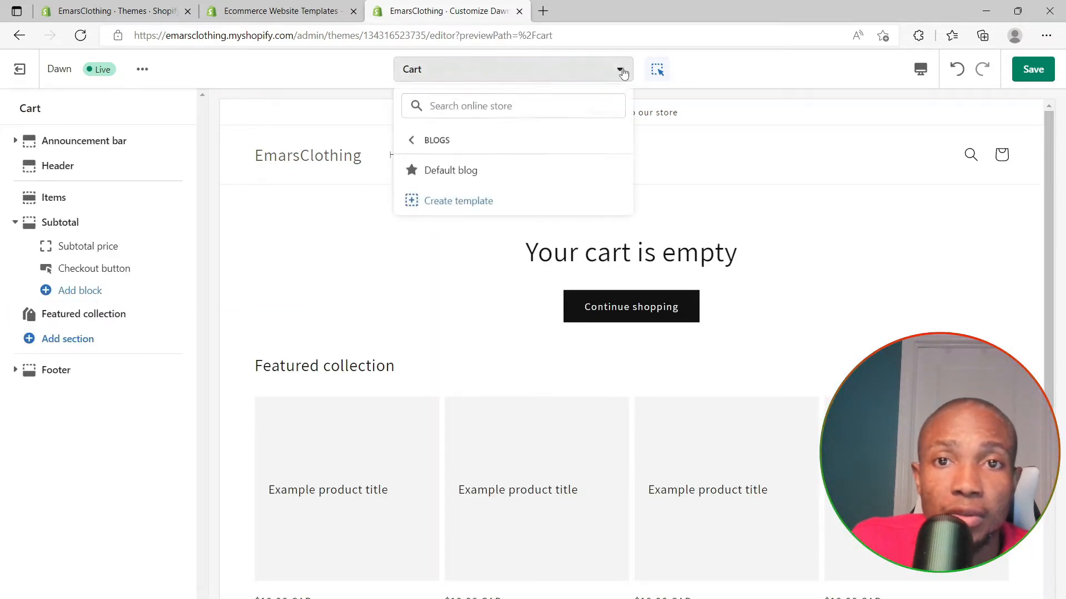
{"action": "left_click", "coordinate": [411, 141]}
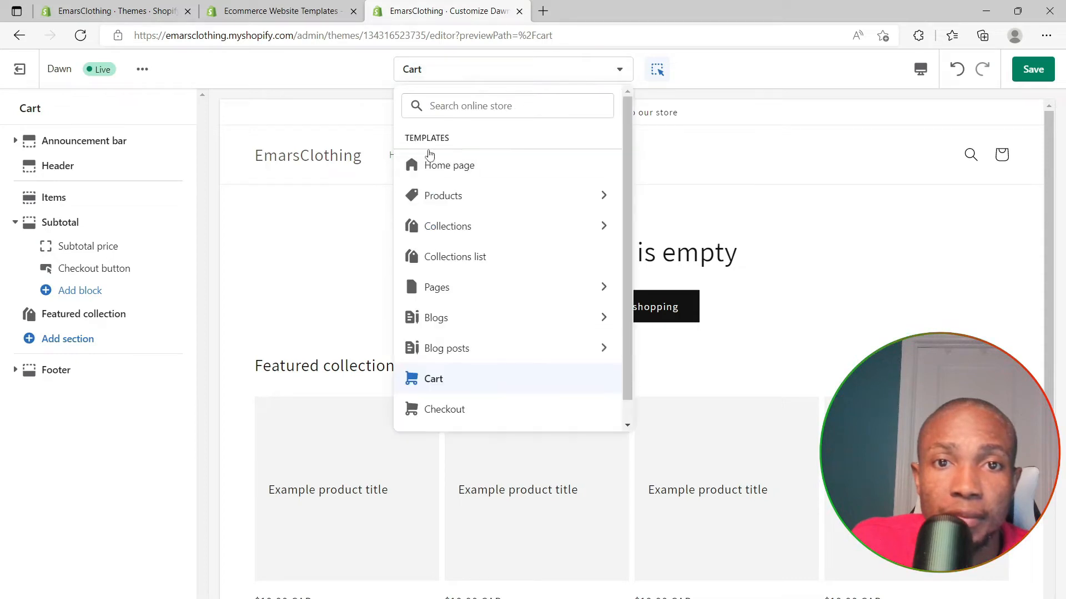
{"action": "left_click", "coordinate": [452, 162]}
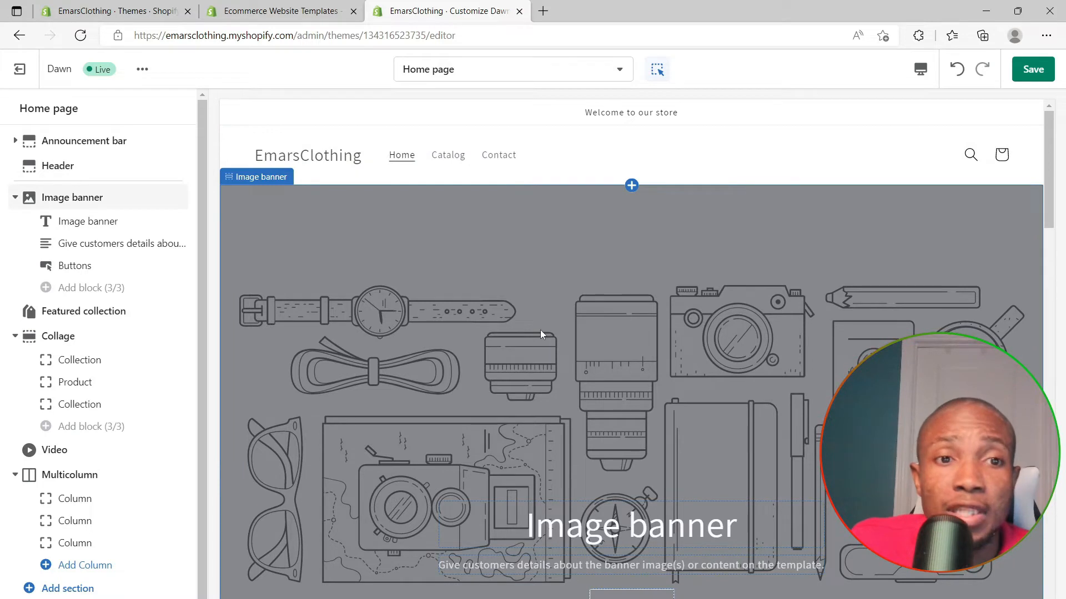
Upload the photo of three colorful sneakers from the store folder as the image banner's second image.
{"action": "scroll", "coordinate": [540, 330], "scroll_direction": "down", "scroll_amount": 3}
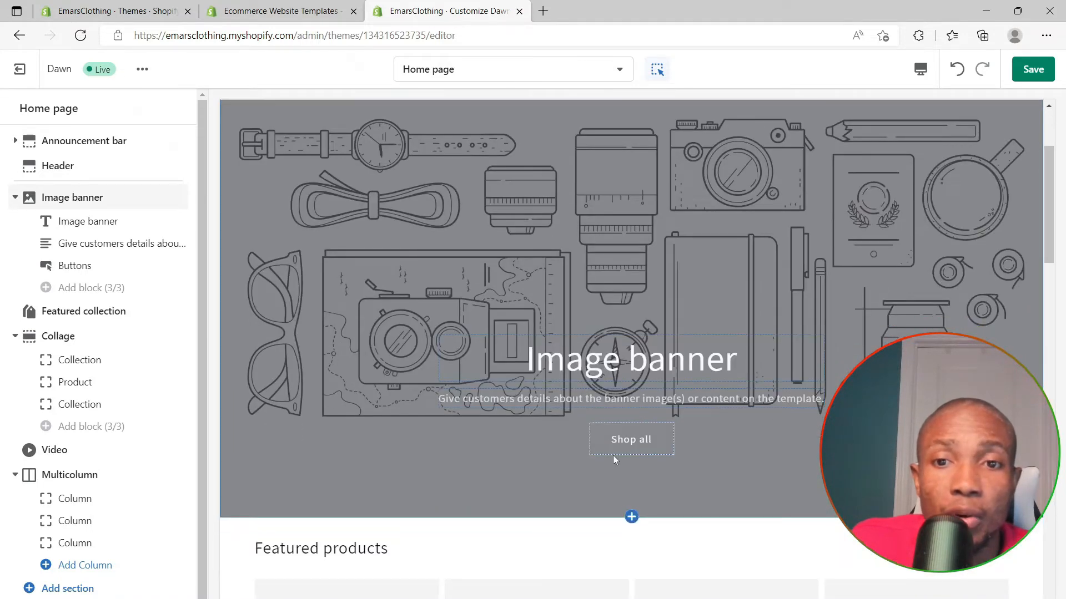
{"action": "left_click", "coordinate": [577, 265]}
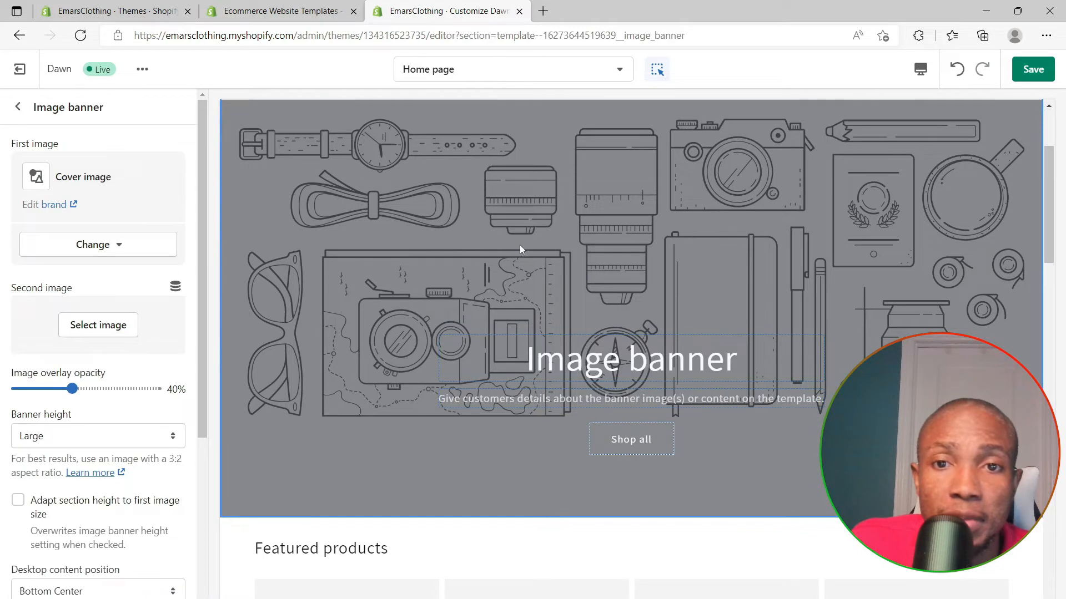
{"action": "left_click", "coordinate": [86, 330]}
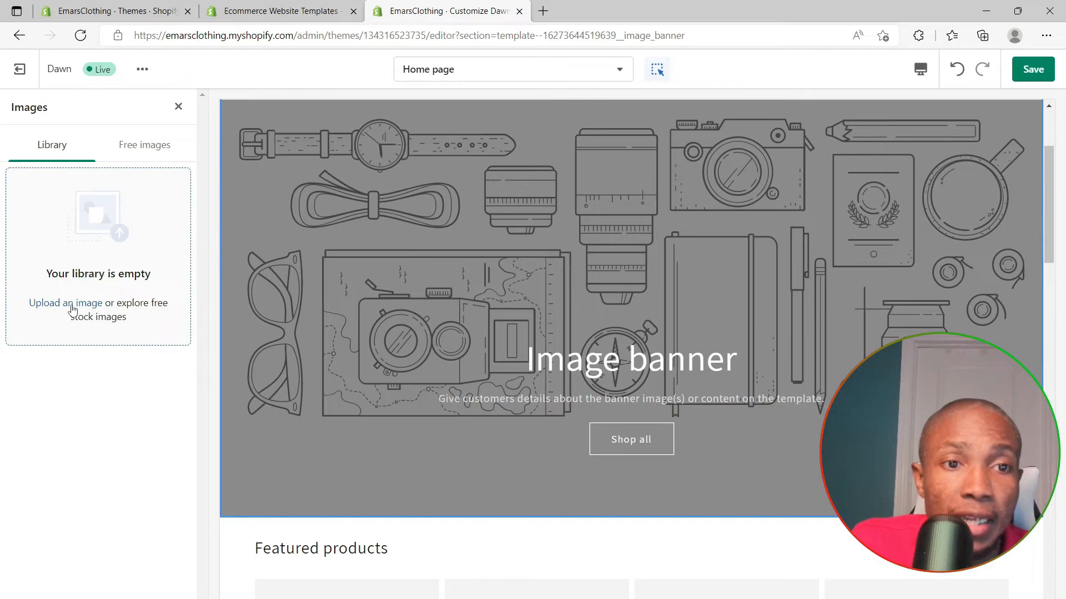
{"action": "left_click", "coordinate": [73, 307]}
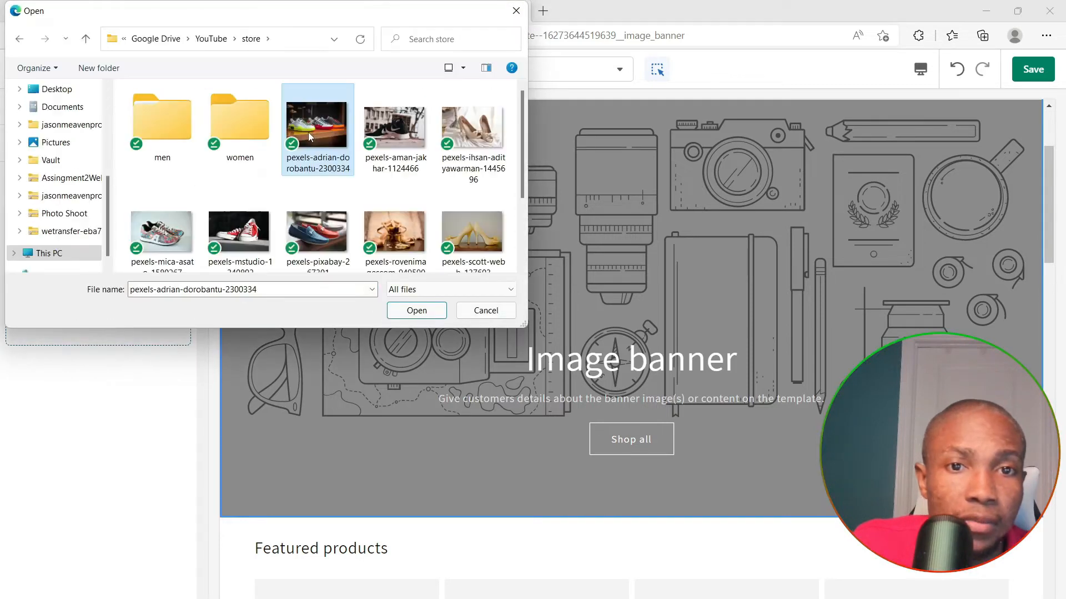
{"action": "left_click", "coordinate": [413, 310]}
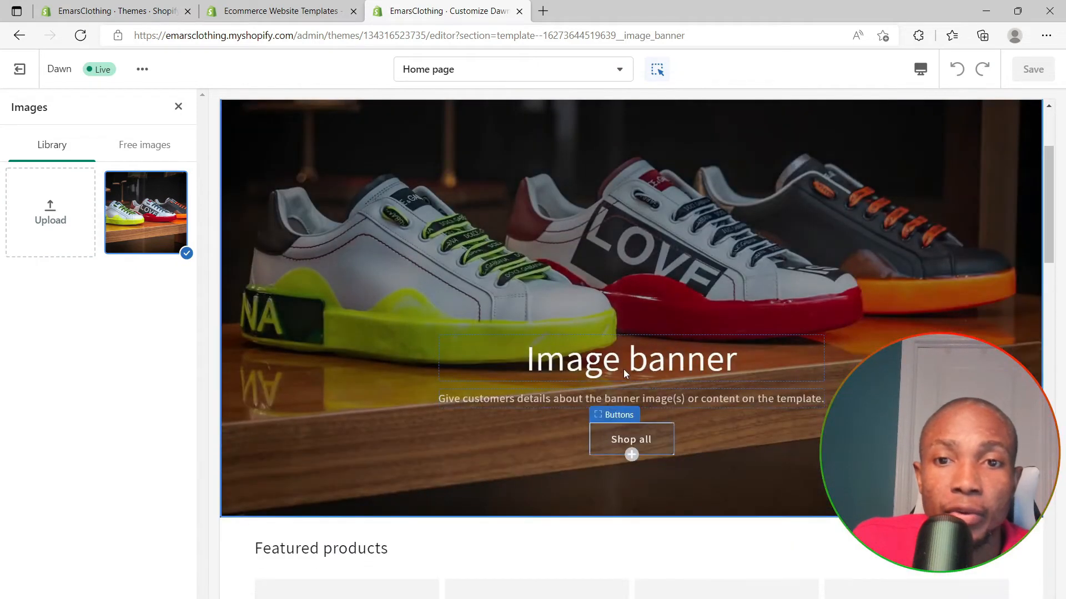
Set the image banner's height to Medium.
{"action": "left_click", "coordinate": [624, 369]}
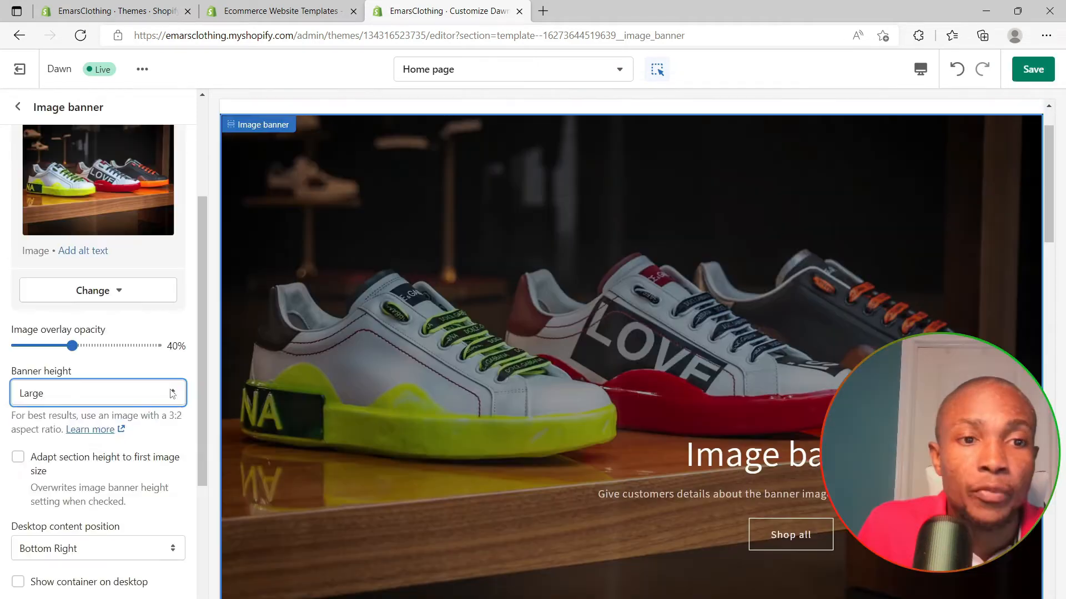
{"action": "left_click", "coordinate": [172, 393]}
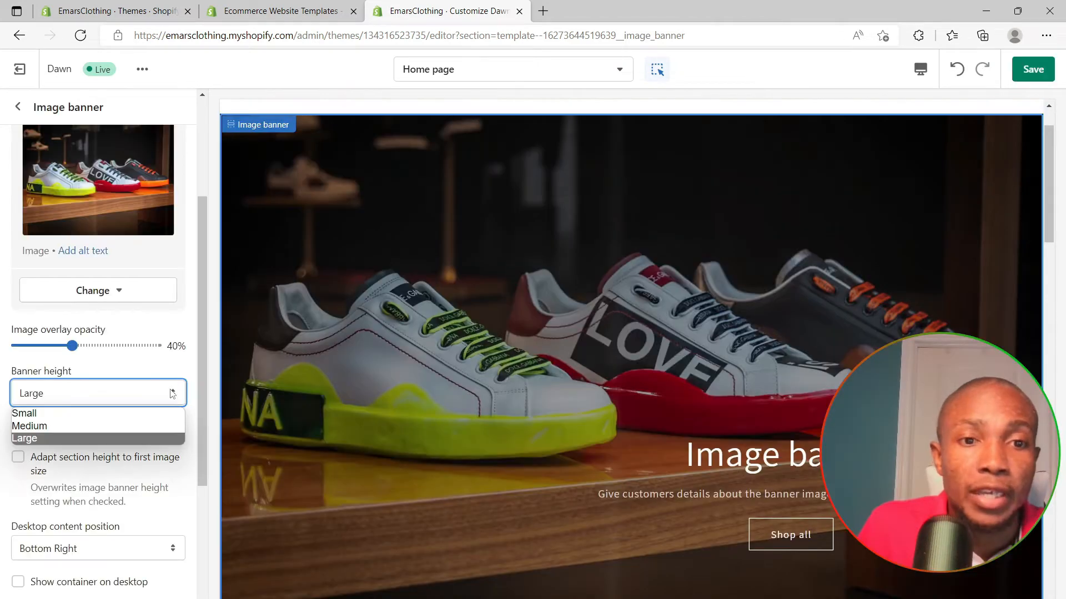
{"action": "left_click", "coordinate": [114, 430]}
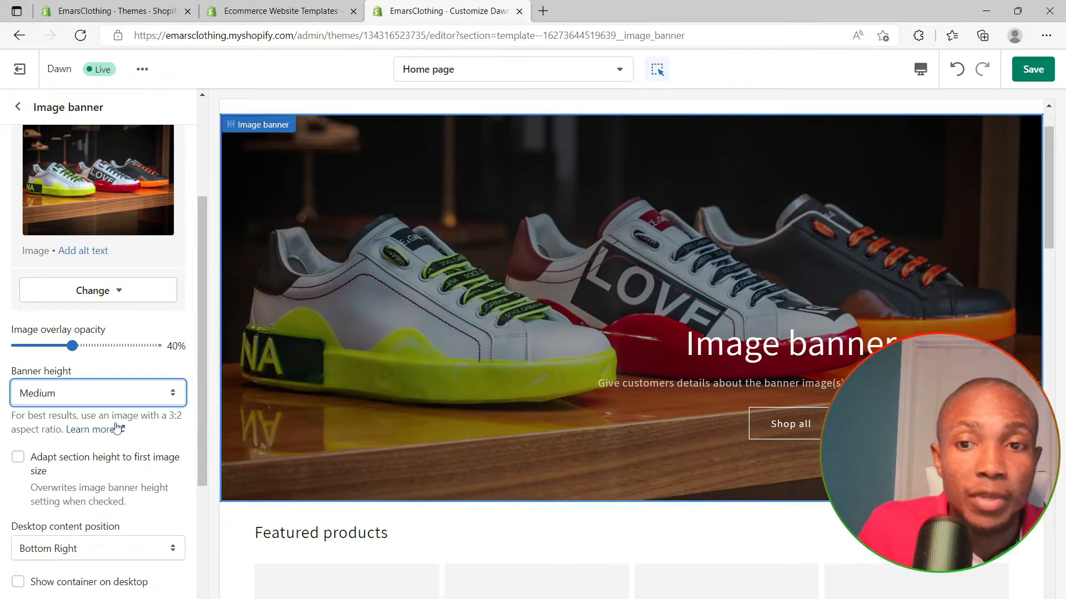
Try Middle Center as the image banner's desktop content position, and return it to Bottom Right.
{"action": "scroll", "coordinate": [118, 424], "scroll_direction": "down", "scroll_amount": 3}
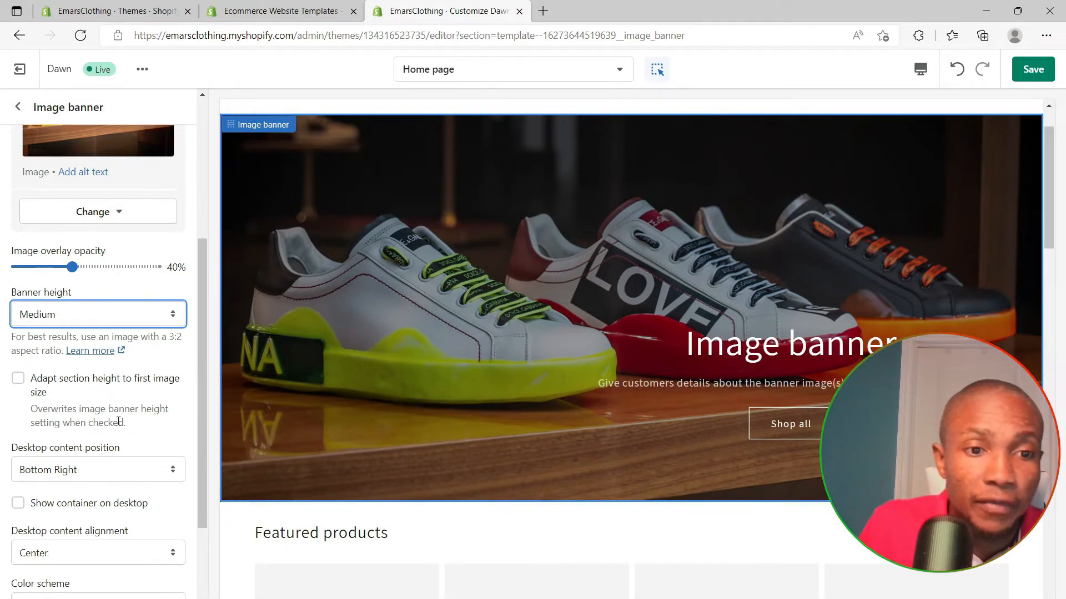
{"action": "scroll", "coordinate": [118, 422], "scroll_direction": "down", "scroll_amount": 1}
{"action": "scroll", "coordinate": [92, 397], "scroll_direction": "down", "scroll_amount": 2}
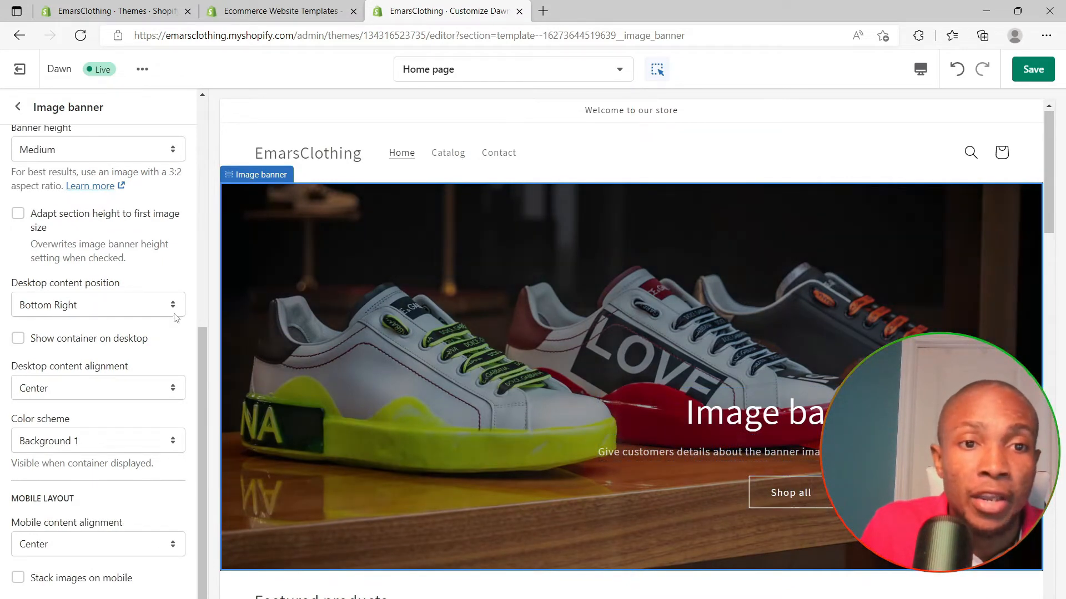
{"action": "left_click", "coordinate": [111, 305]}
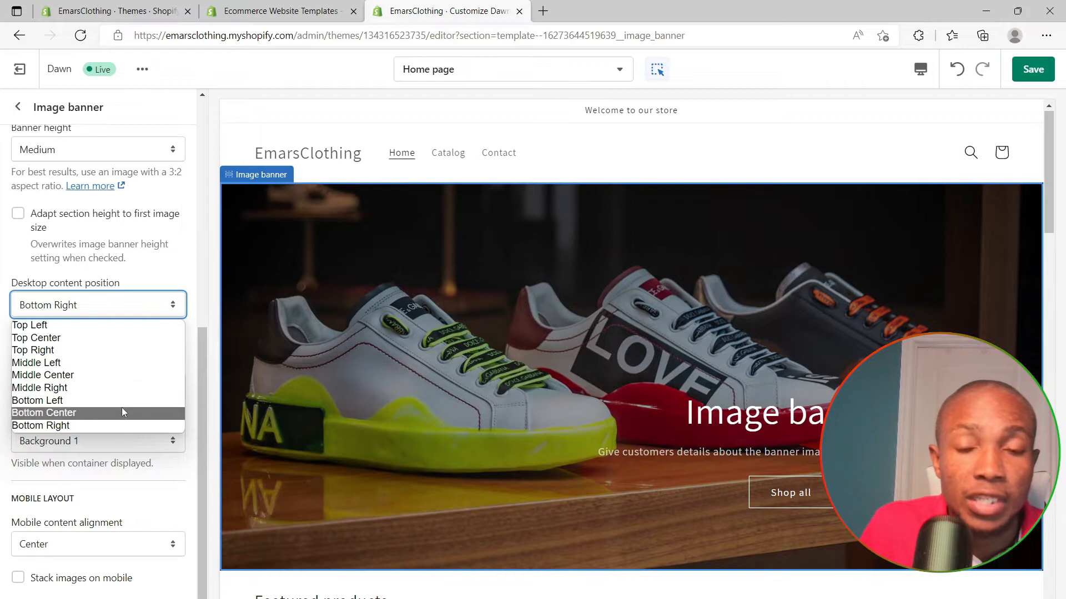
{"action": "left_click", "coordinate": [116, 376]}
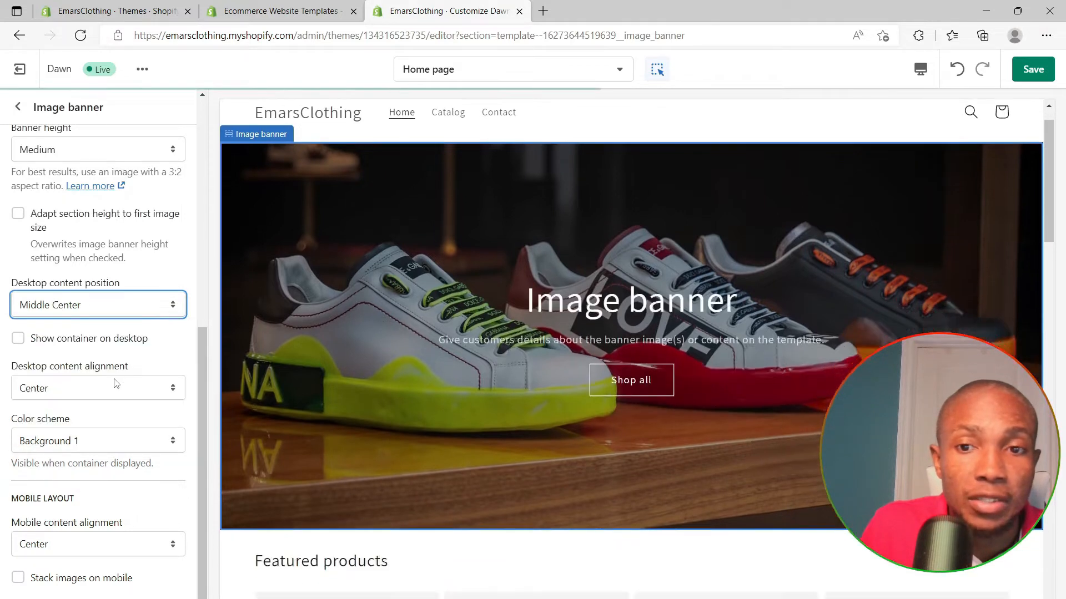
{"action": "left_click", "coordinate": [172, 310]}
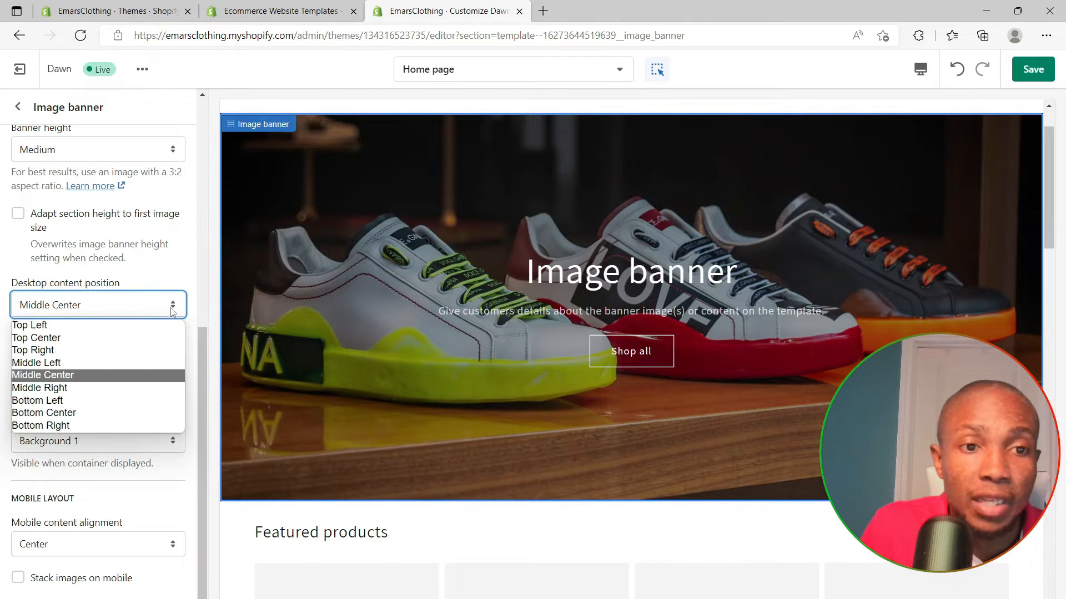
{"action": "left_click", "coordinate": [90, 425]}
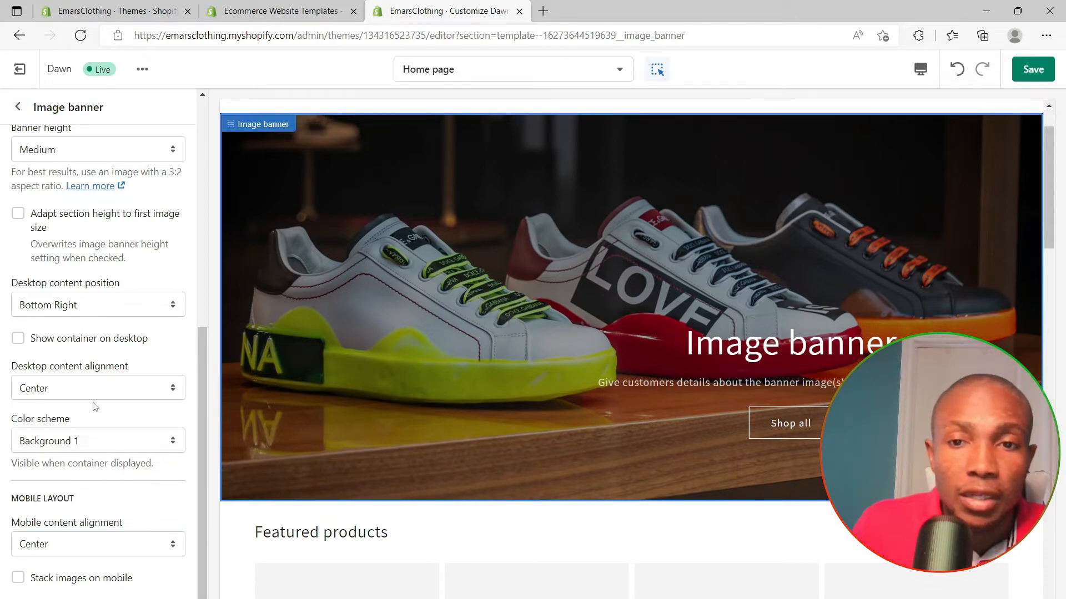
Change the banner's heading to "Timeles Clothing" and the text beneath it to "DISCOVER OUR NEW DESIGNS".
{"action": "left_click", "coordinate": [794, 348]}
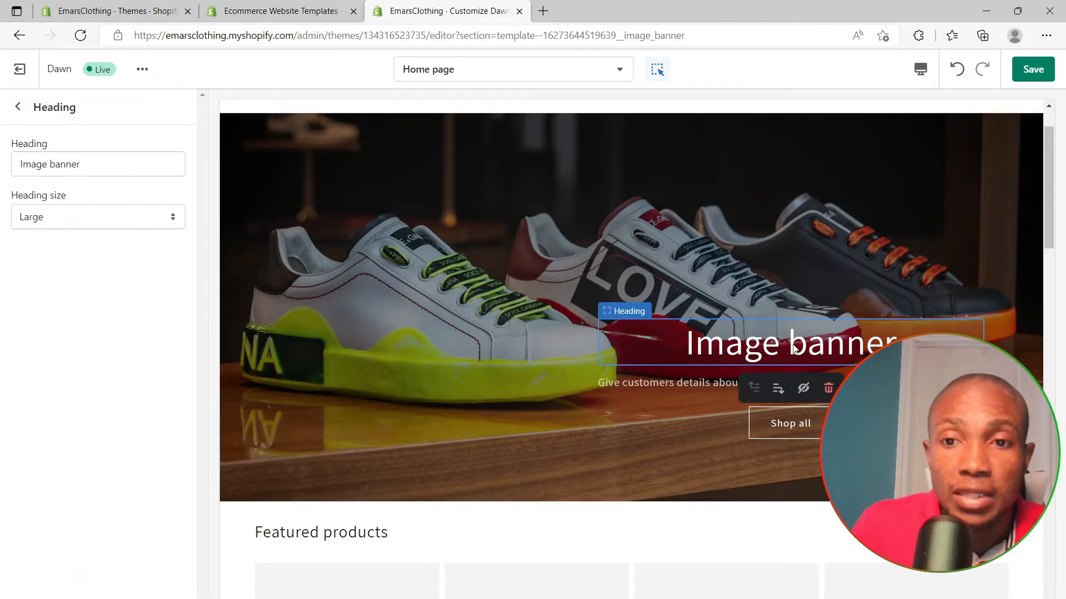
{"action": "left_click_drag", "start_coordinate": [93, 171], "coordinate": [2, 189]}
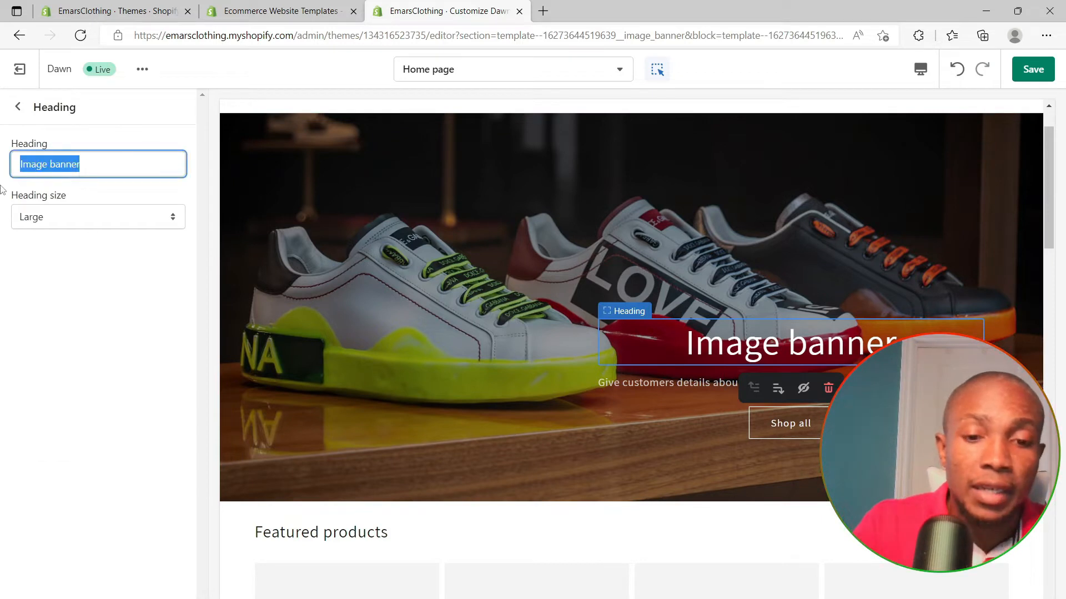
{"action": "type", "text": "Timeles Clothing"}
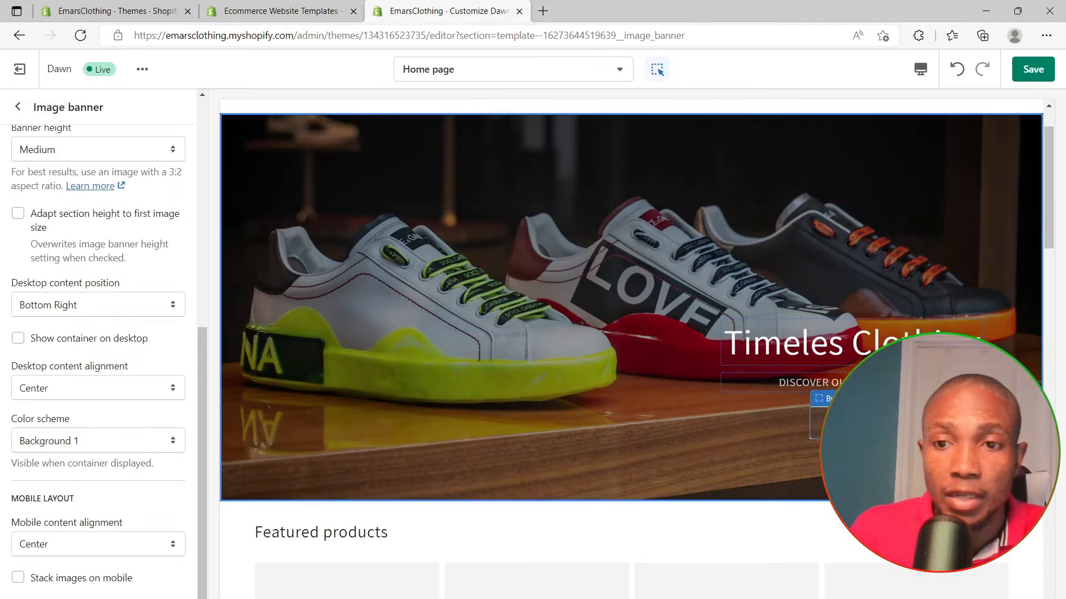
Review the link destination options for the banner's Shop all button without changing them.
{"action": "left_click", "coordinate": [827, 422]}
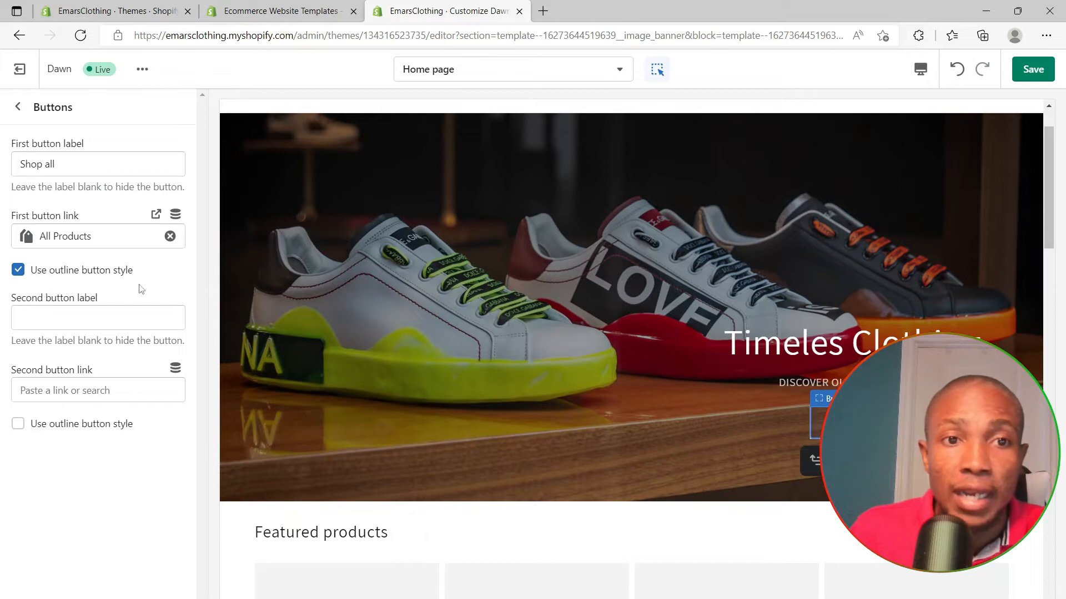
{"action": "left_click", "coordinate": [59, 239]}
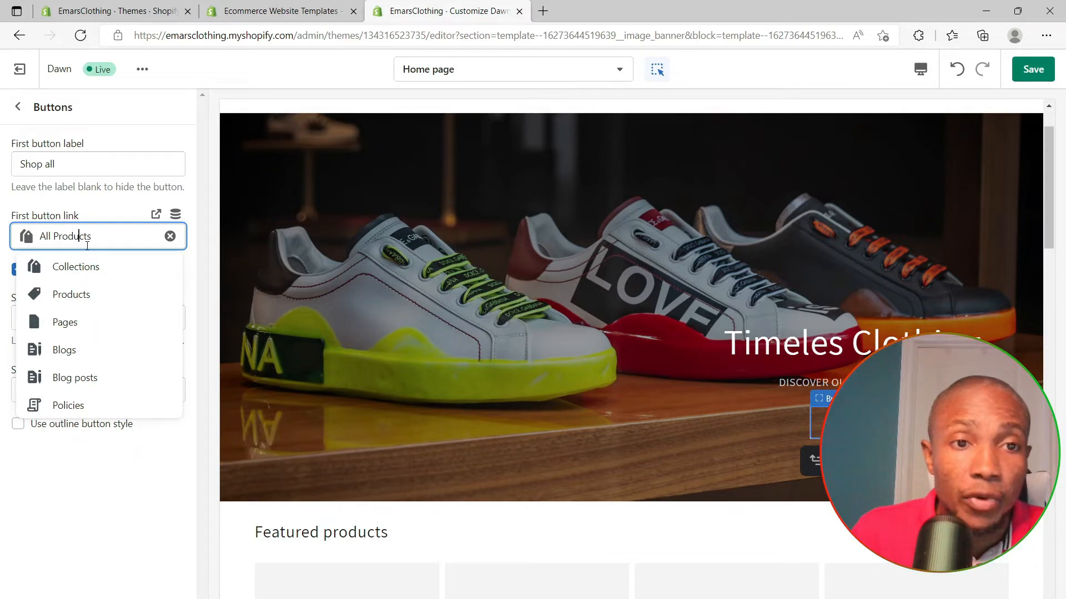
{"action": "left_click", "coordinate": [543, 416]}
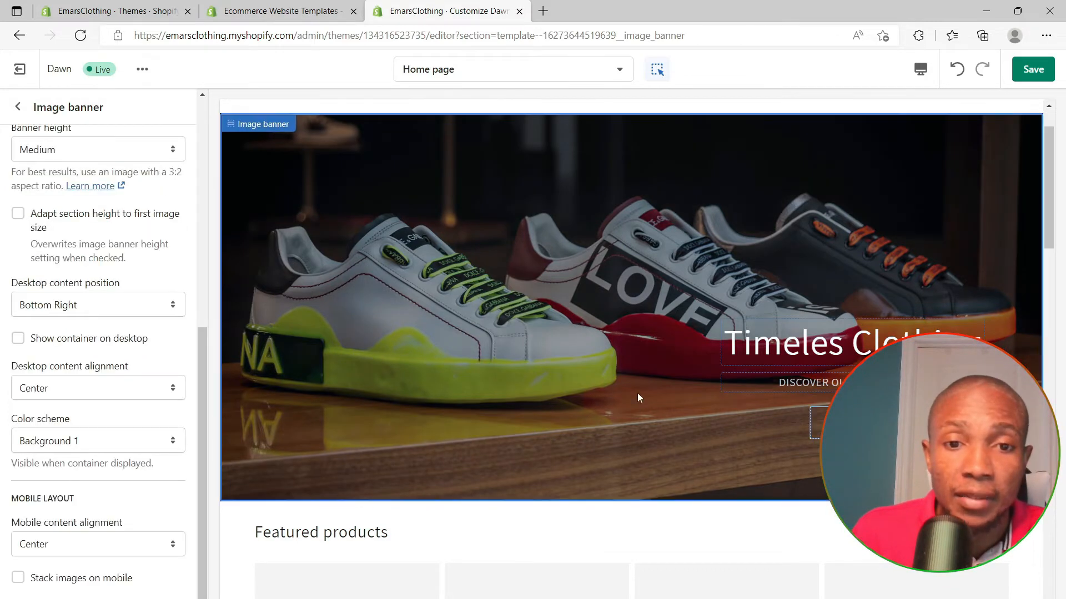
Check the updated banner content in the preview and save the home page changes.
{"action": "scroll", "coordinate": [621, 389], "scroll_direction": "down", "scroll_amount": 3}
{"action": "scroll", "coordinate": [623, 393], "scroll_direction": "down", "scroll_amount": 2}
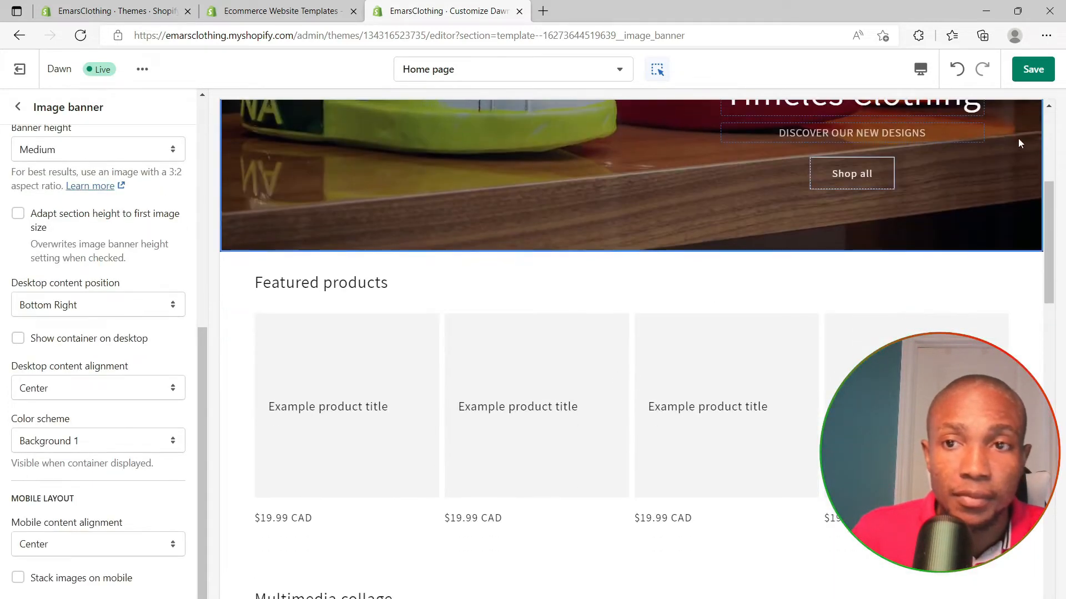
{"action": "left_click", "coordinate": [1033, 71]}
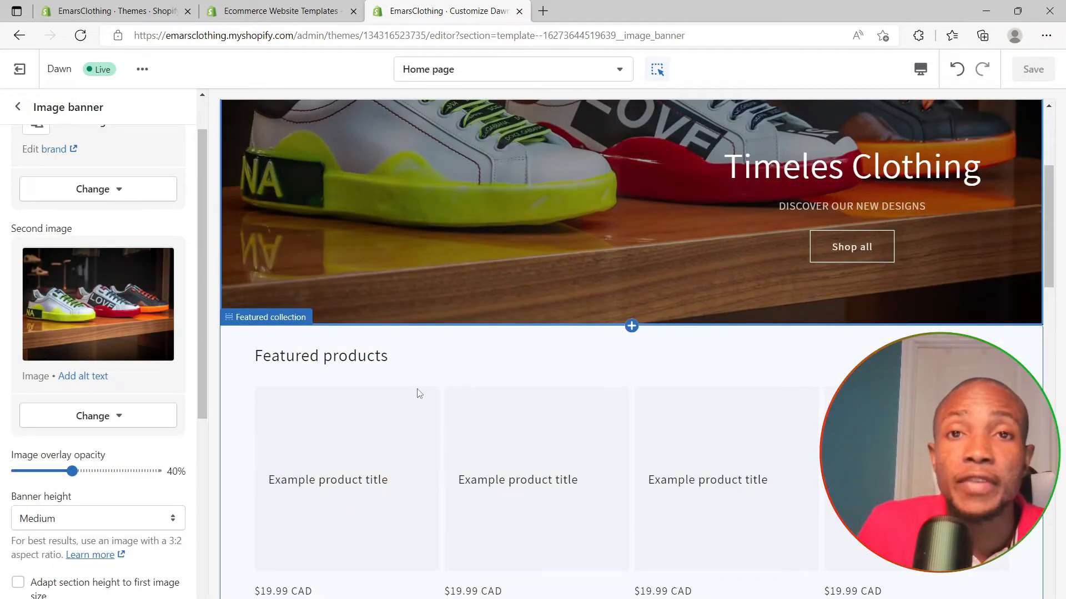
Set the maximum products to show in the Featured products section to 4.
{"action": "scroll", "coordinate": [419, 393], "scroll_direction": "down", "scroll_amount": 4}
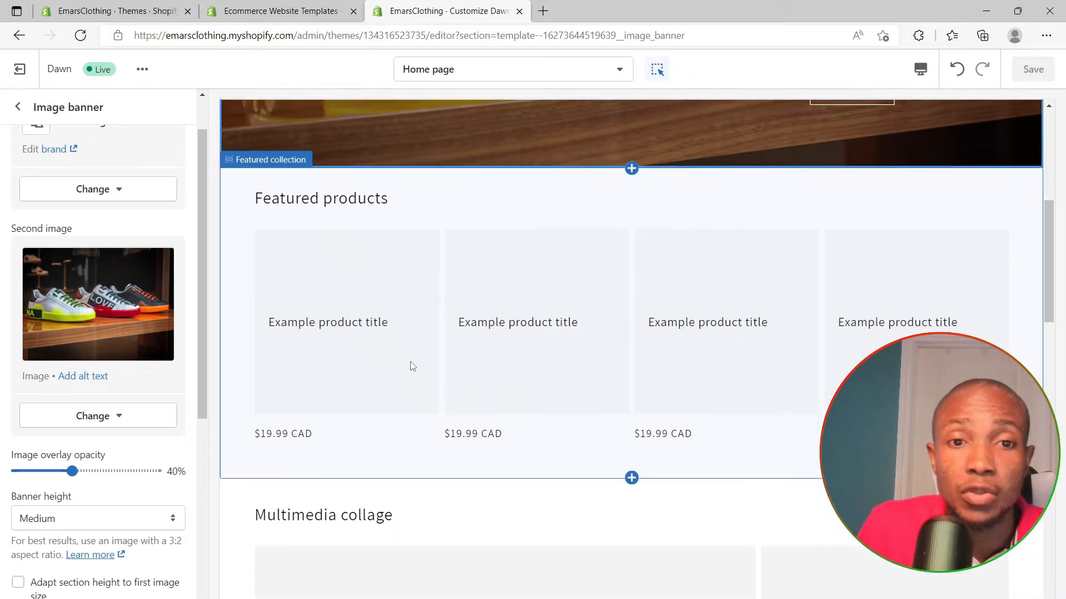
{"action": "left_click", "coordinate": [353, 274]}
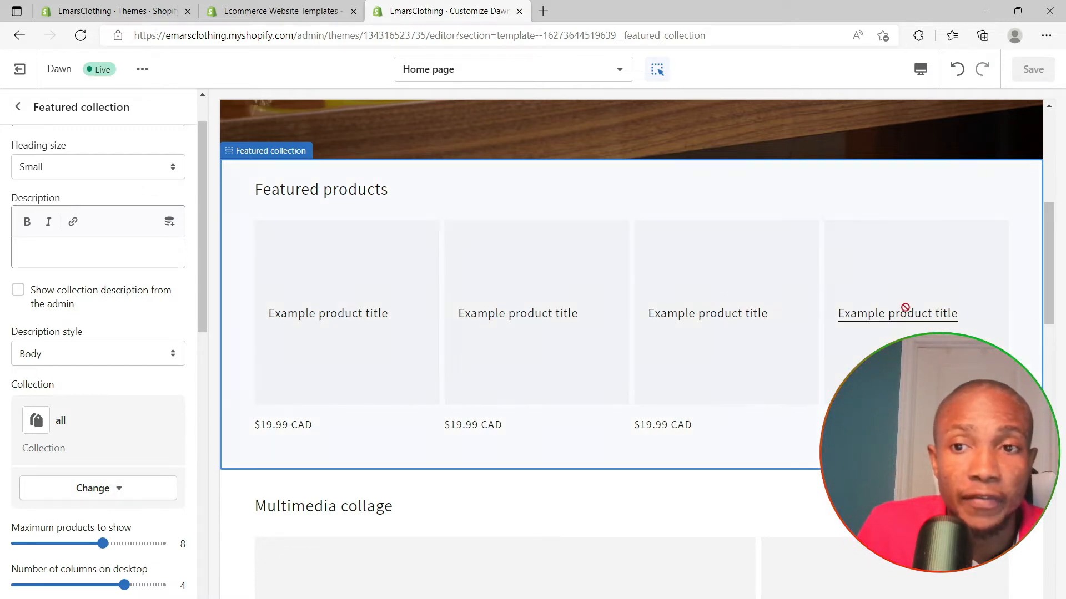
{"action": "scroll", "coordinate": [77, 526], "scroll_direction": "down", "scroll_amount": 2}
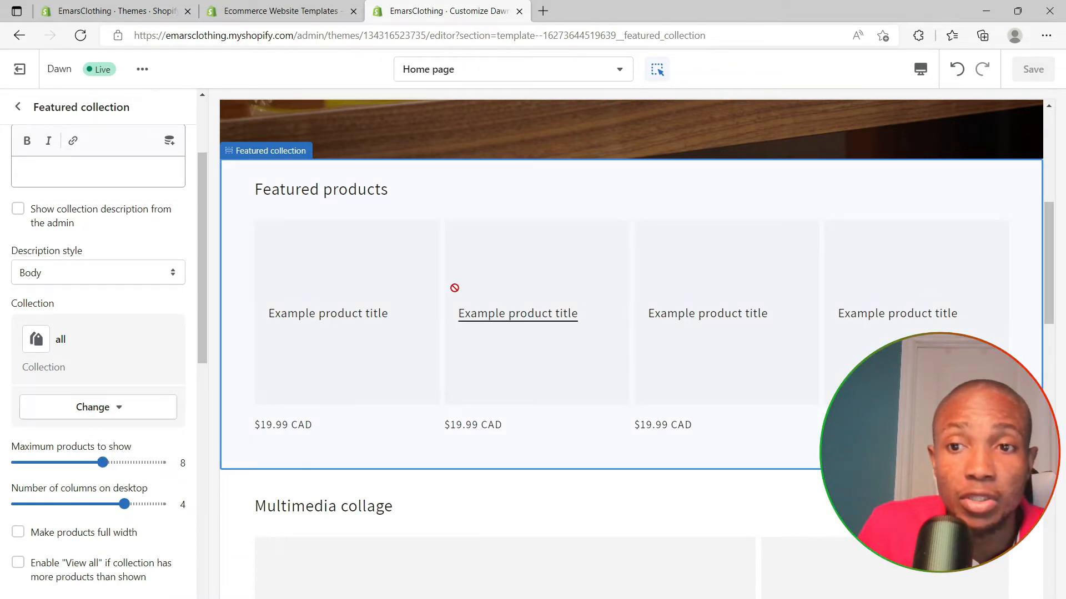
{"action": "left_click_drag", "start_coordinate": [94, 462], "coordinate": [49, 462]}
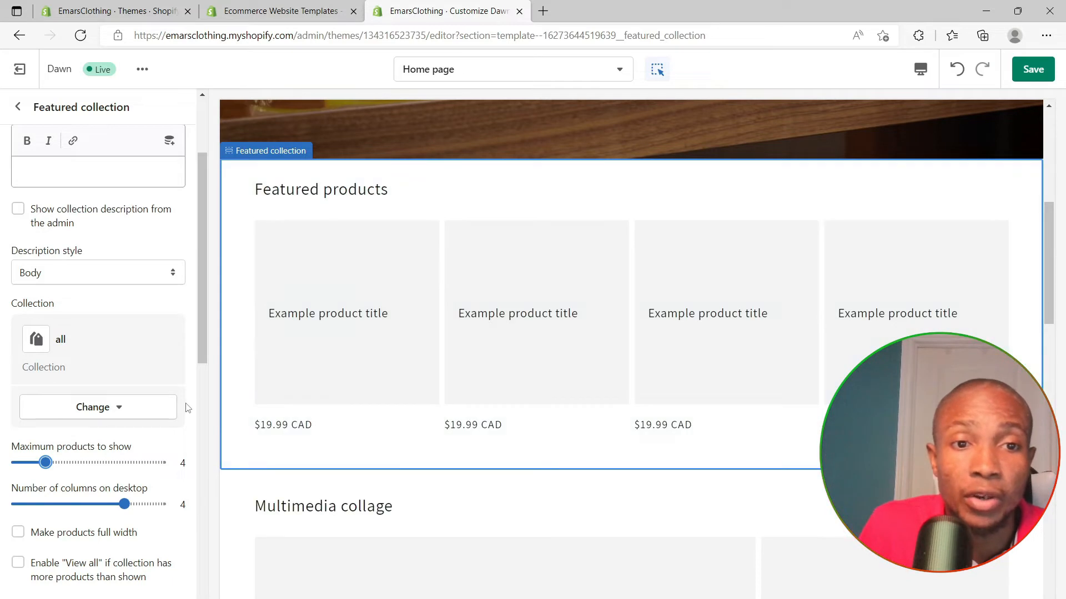
Set the Featured products section's number of columns on mobile to 1 column.
{"action": "scroll", "coordinate": [187, 408], "scroll_direction": "down", "scroll_amount": 2}
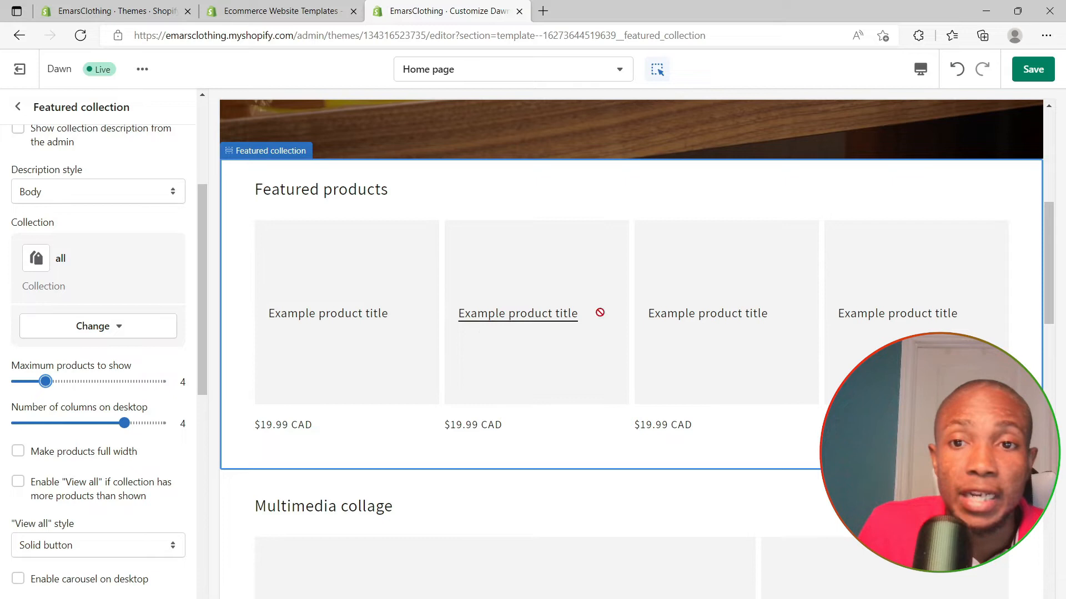
{"action": "scroll", "coordinate": [138, 413], "scroll_direction": "down", "scroll_amount": 2}
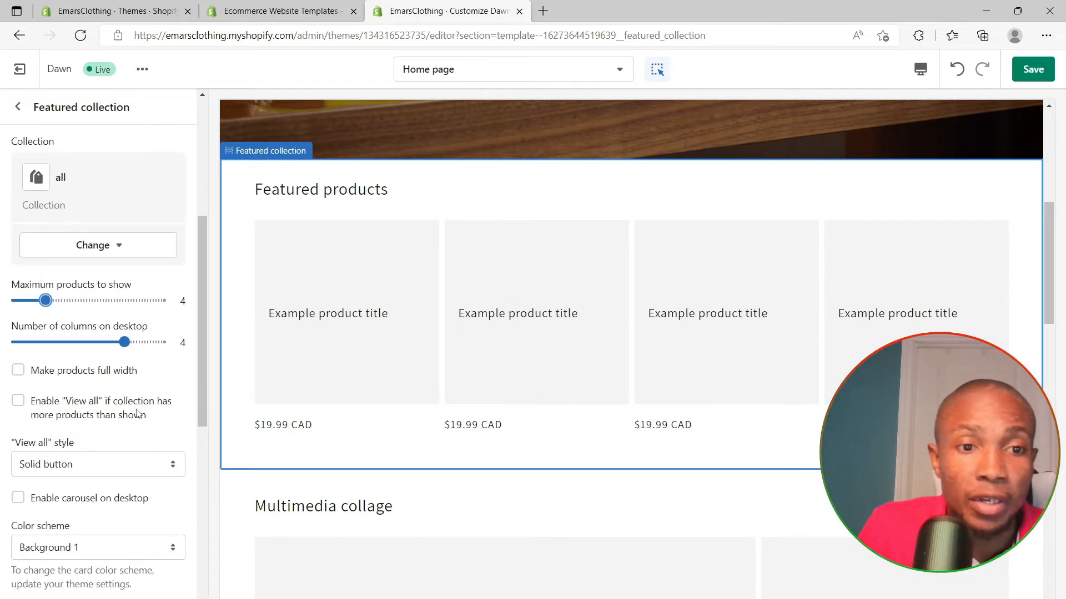
{"action": "scroll", "coordinate": [108, 454], "scroll_direction": "down", "scroll_amount": 2}
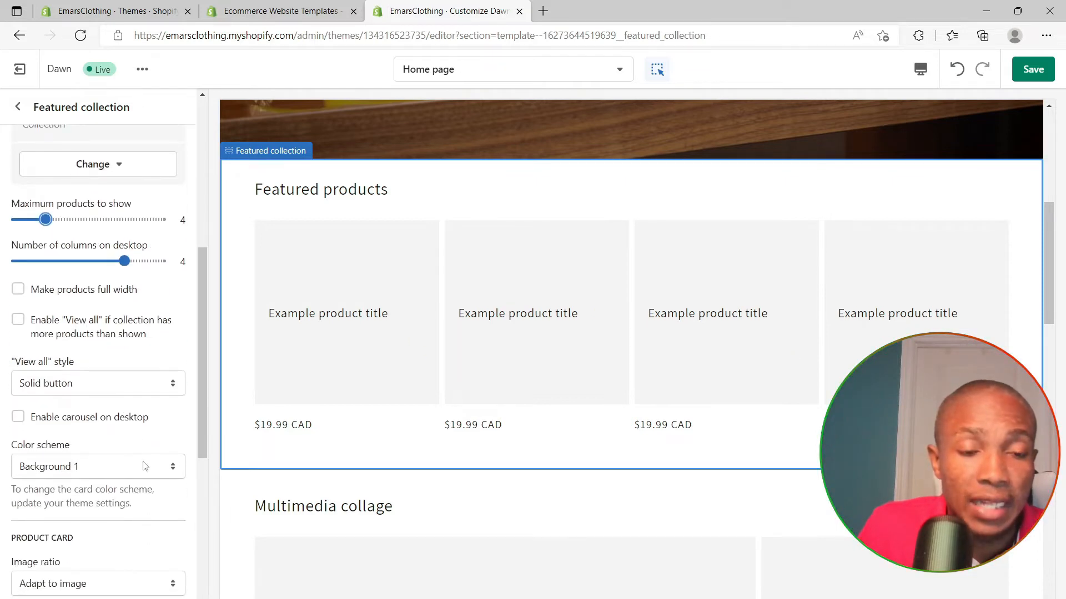
{"action": "scroll", "coordinate": [140, 484], "scroll_direction": "down", "scroll_amount": 6}
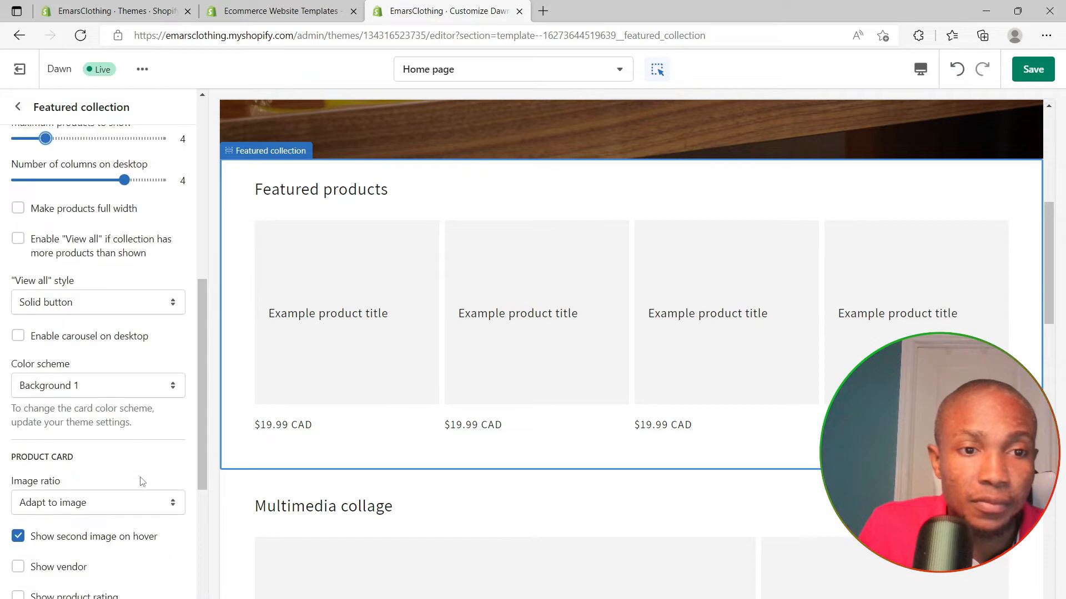
{"action": "scroll", "coordinate": [140, 484], "scroll_direction": "down", "scroll_amount": 2}
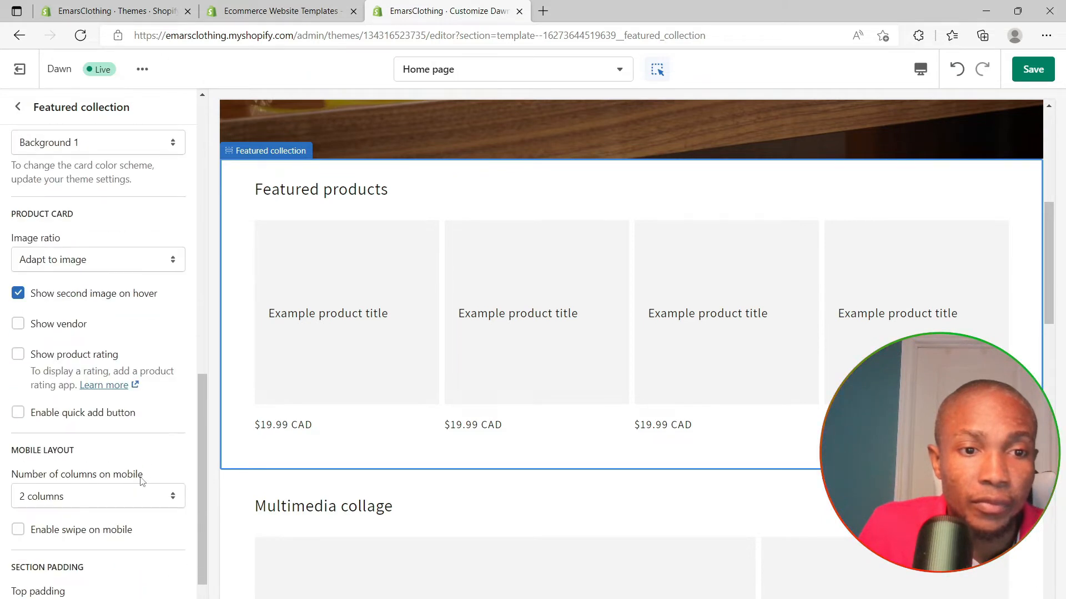
{"action": "left_click", "coordinate": [169, 499]}
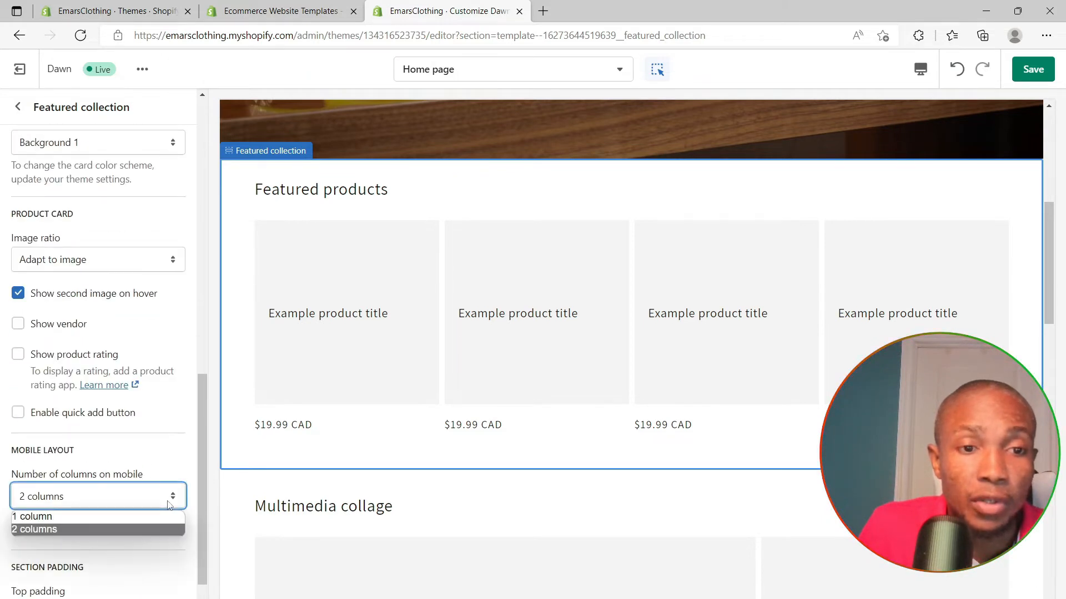
{"action": "left_click", "coordinate": [94, 518]}
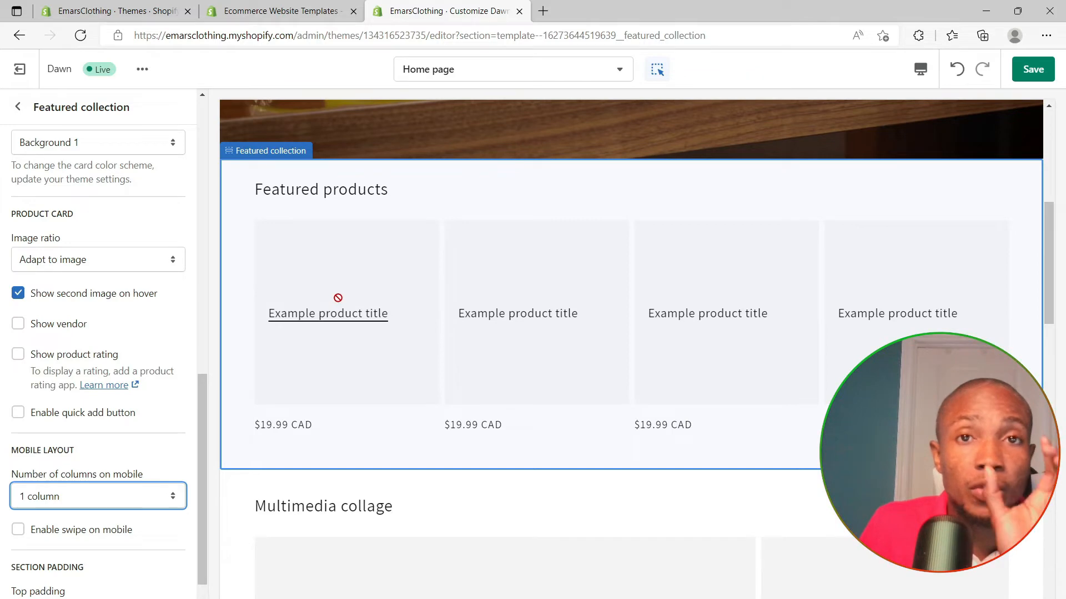
Start creating a new collection from the Featured products section's collection selection.
{"action": "scroll", "coordinate": [125, 224], "scroll_direction": "up", "scroll_amount": 10}
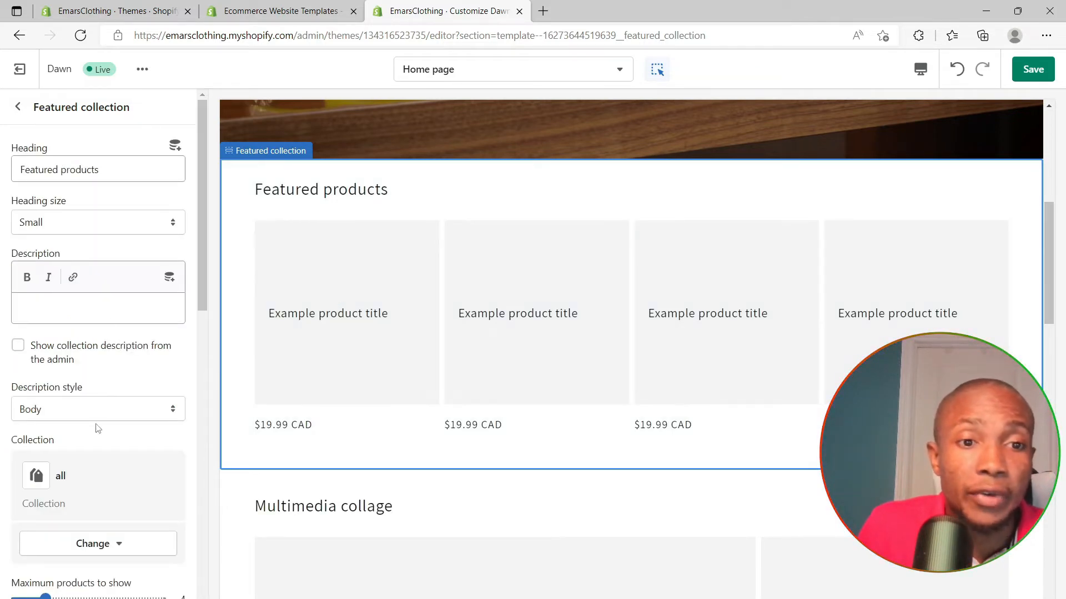
{"action": "left_click", "coordinate": [94, 550]}
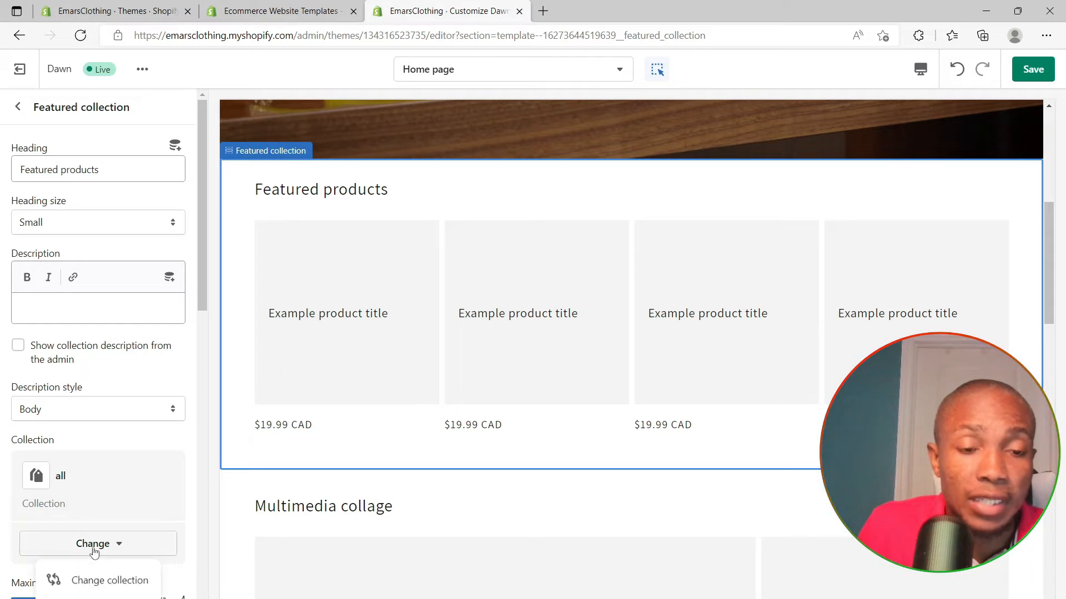
{"action": "left_click", "coordinate": [101, 580]}
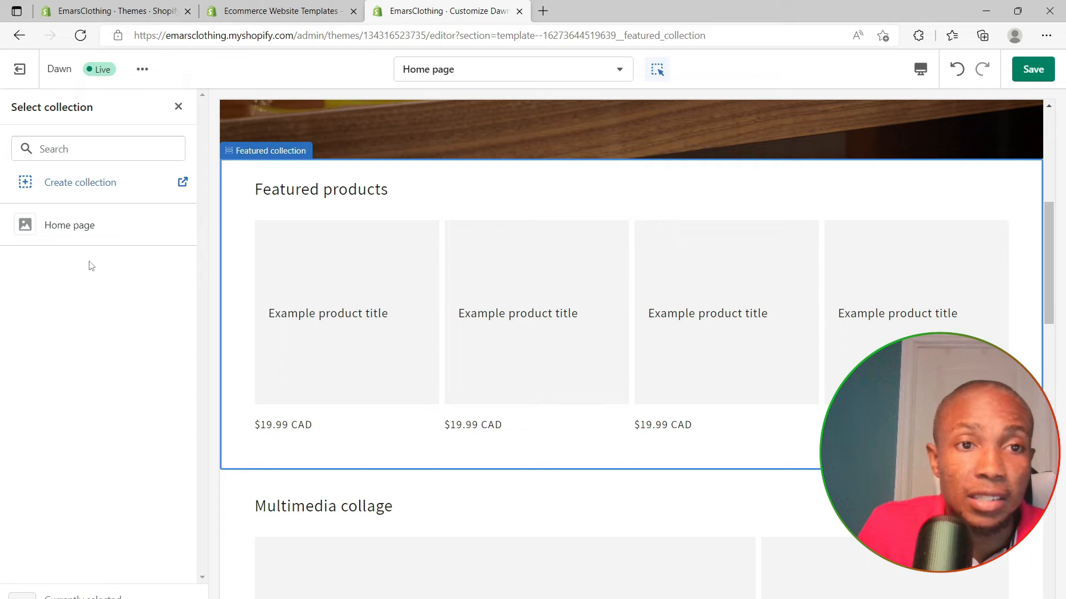
{"action": "left_click", "coordinate": [75, 189]}
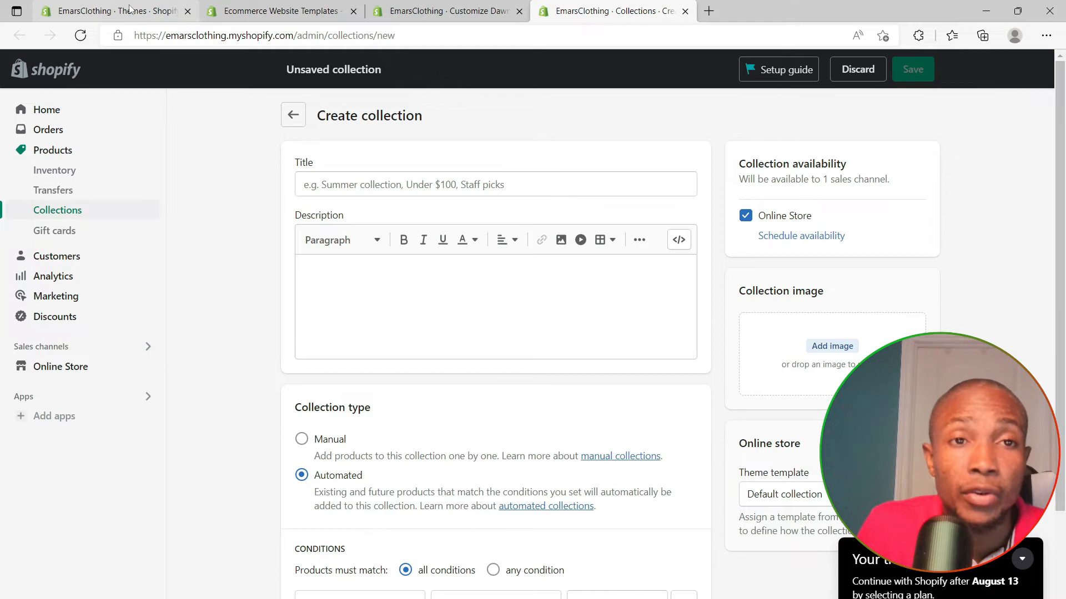
View the store admin's Products page and its subsections, and return to the unsaved Create collection page.
{"action": "left_click", "coordinate": [113, 11]}
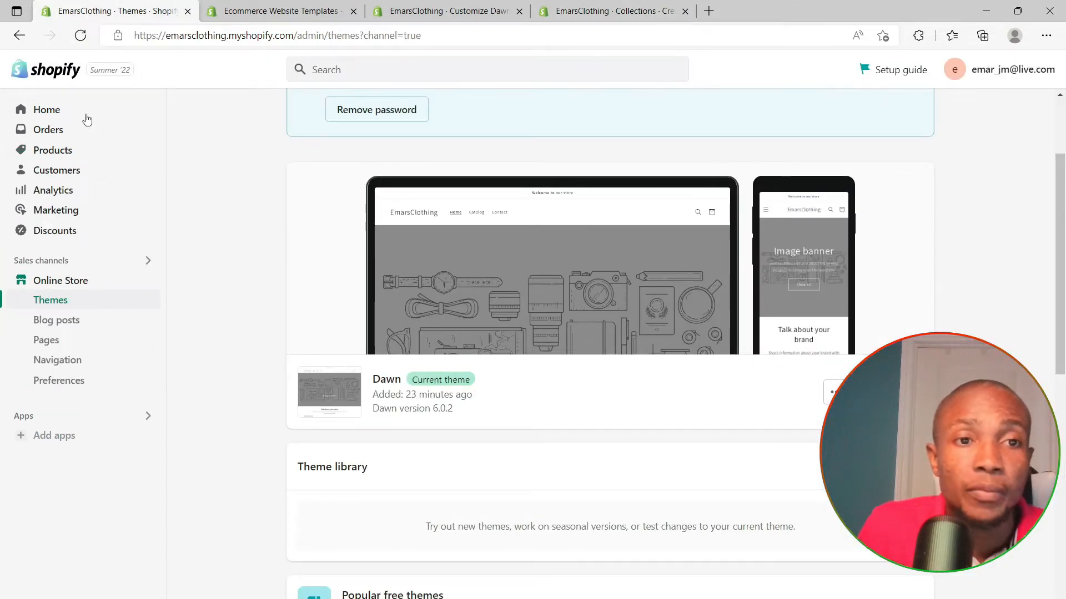
{"action": "left_click", "coordinate": [52, 158]}
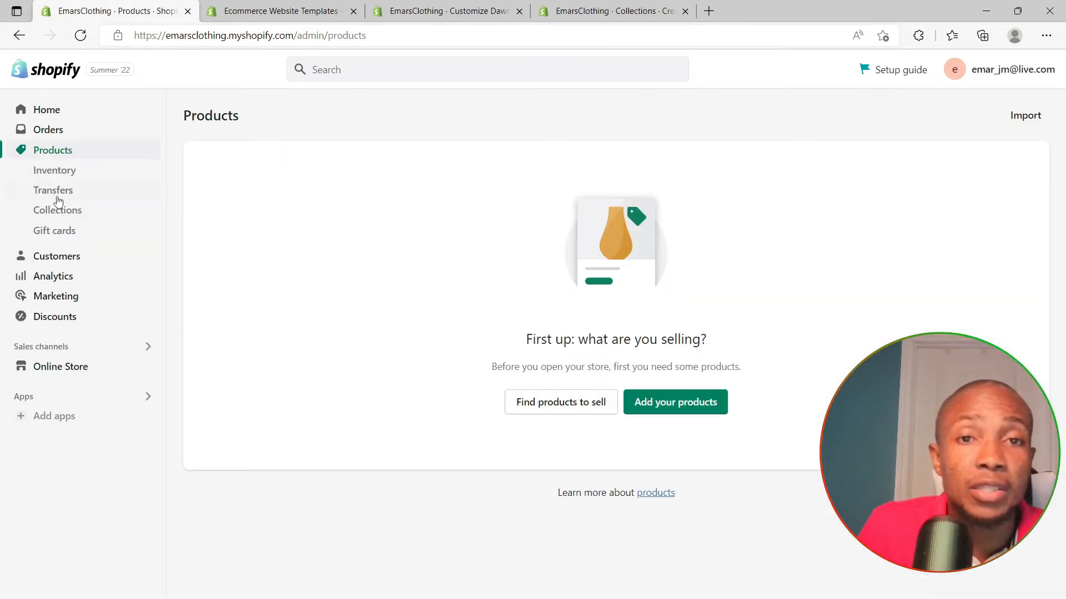
{"action": "left_click", "coordinate": [586, 14]}
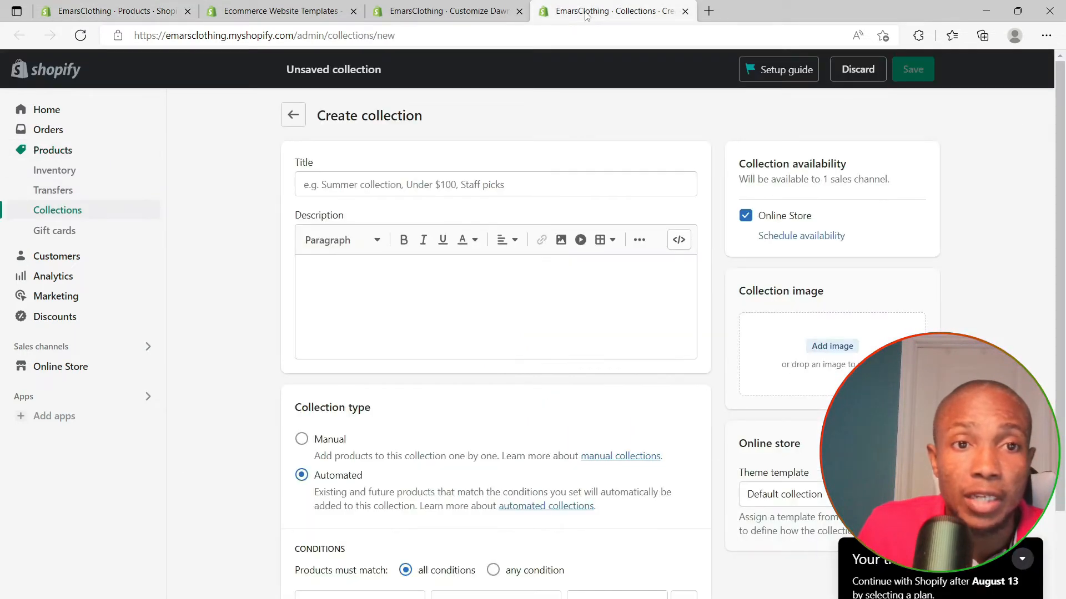
Title the new collection "Mens" and set its collection type to Manual.
{"action": "left_click", "coordinate": [343, 188]}
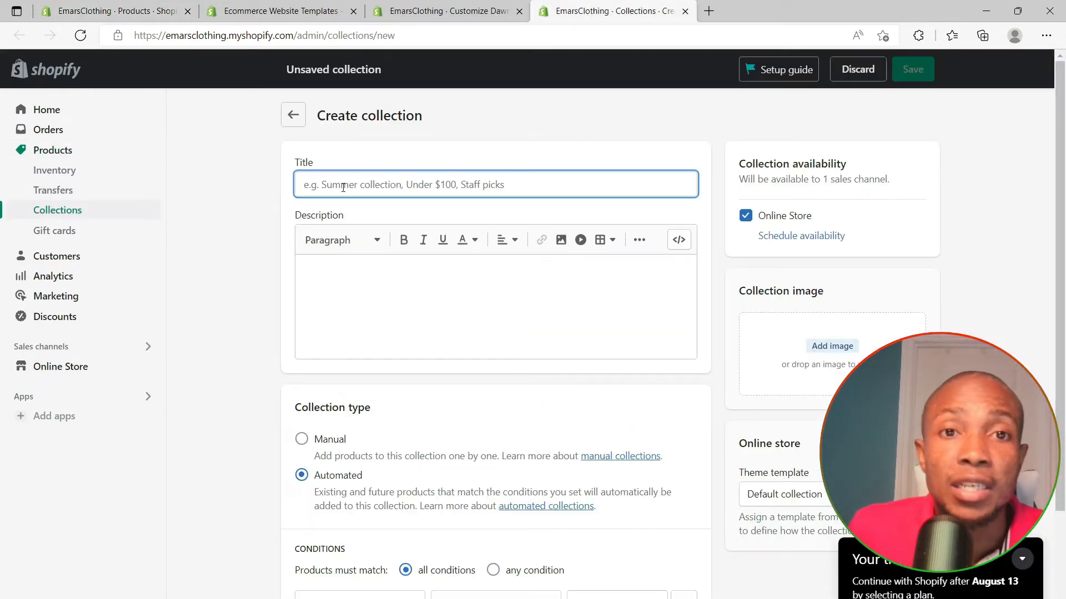
{"action": "type", "text": "Mens"}
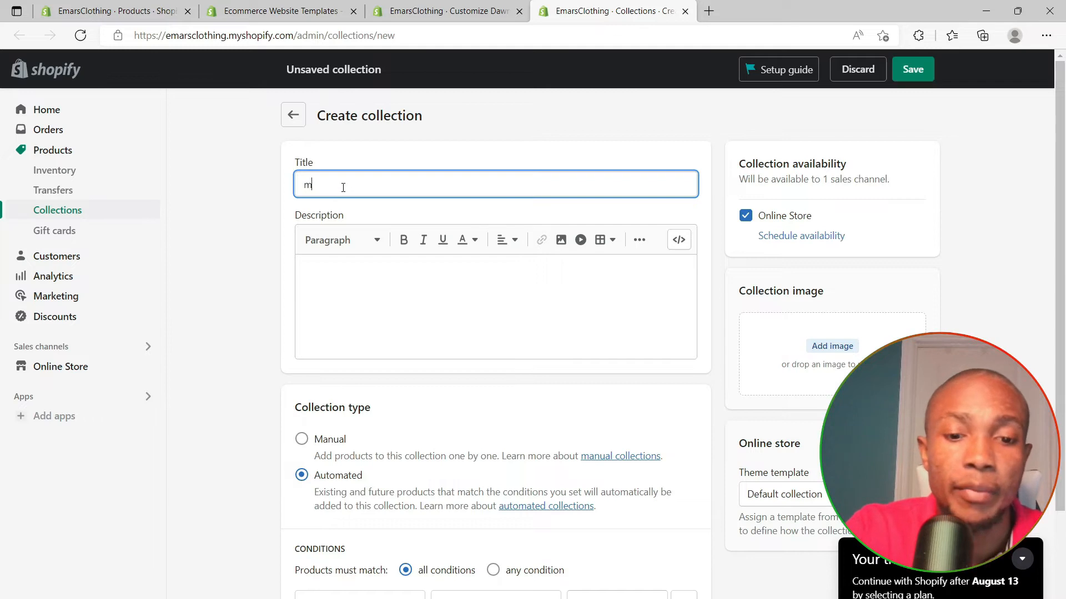
{"action": "left_click", "coordinate": [302, 440]}
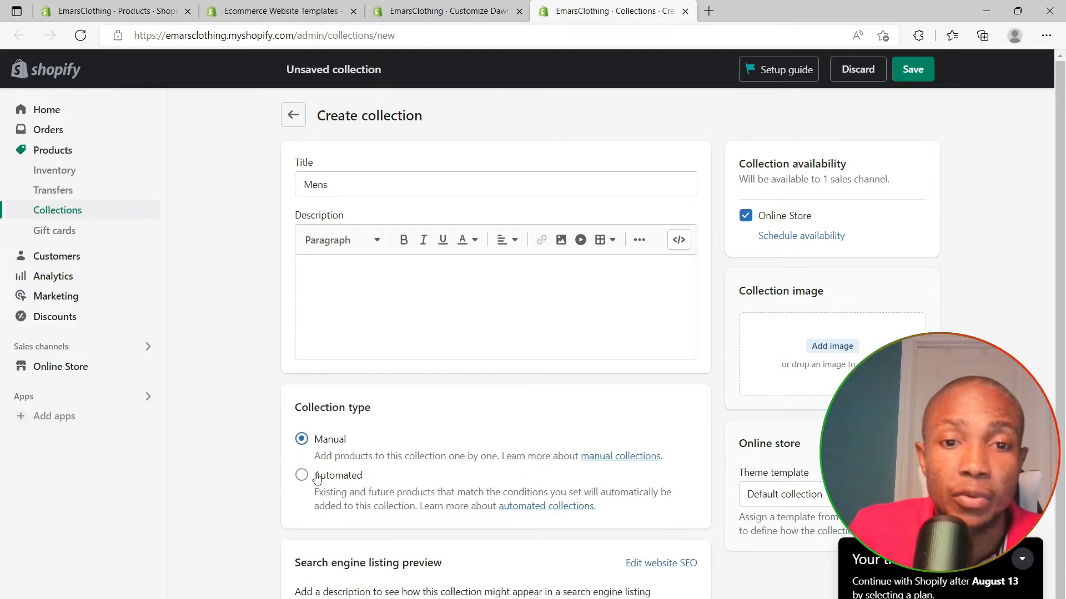
{"action": "scroll", "coordinate": [328, 477], "scroll_direction": "down", "scroll_amount": 1}
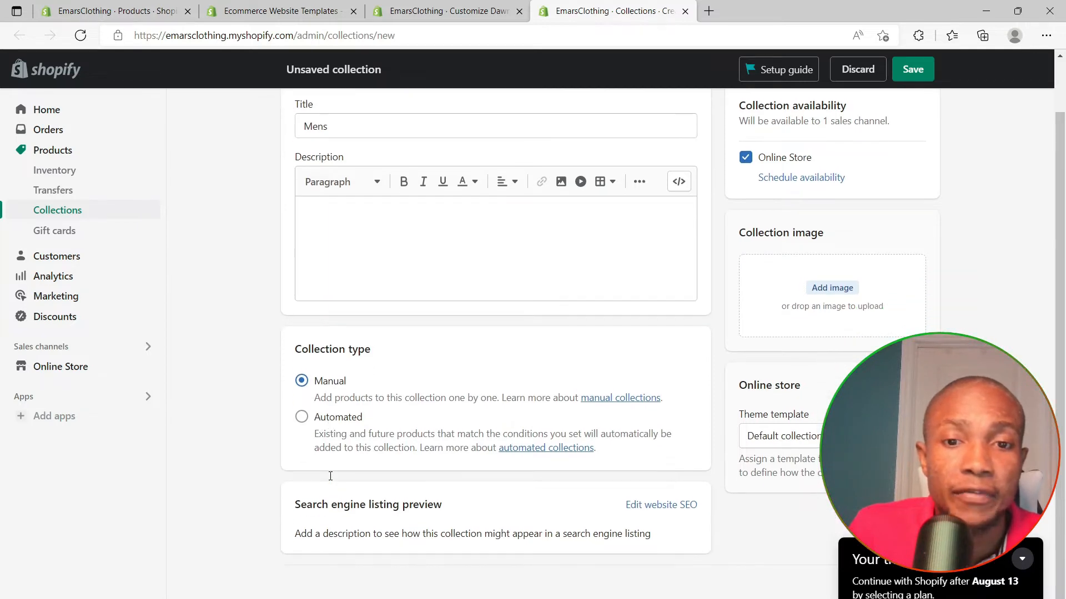
{"action": "scroll", "coordinate": [612, 398], "scroll_direction": "up", "scroll_amount": 1}
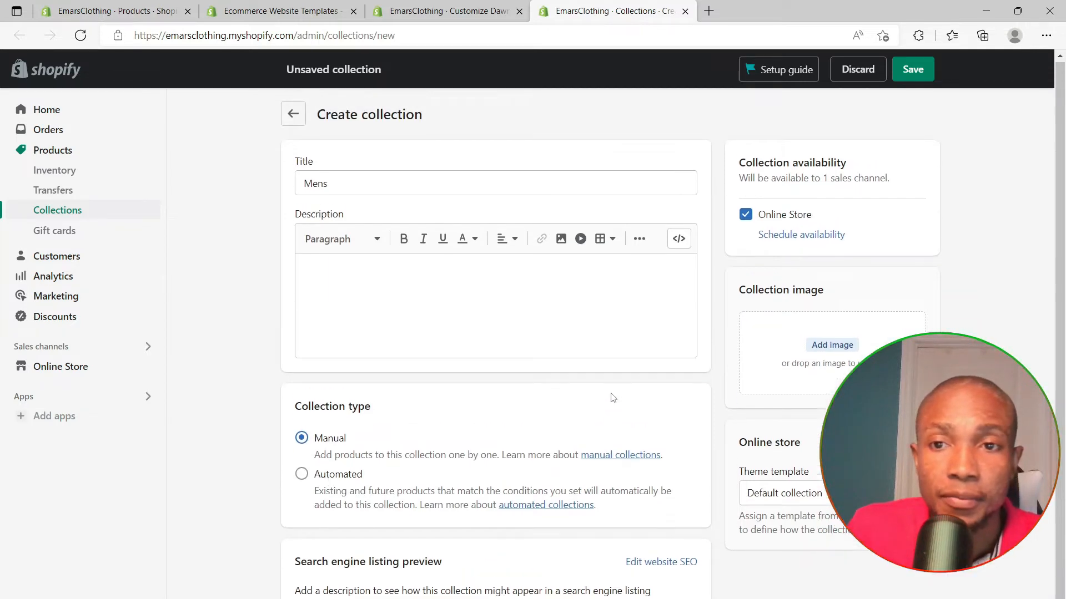
Add pexels-aman-jakhar-1124466 as the Mens collection image and save the collection.
{"action": "left_click", "coordinate": [836, 354]}
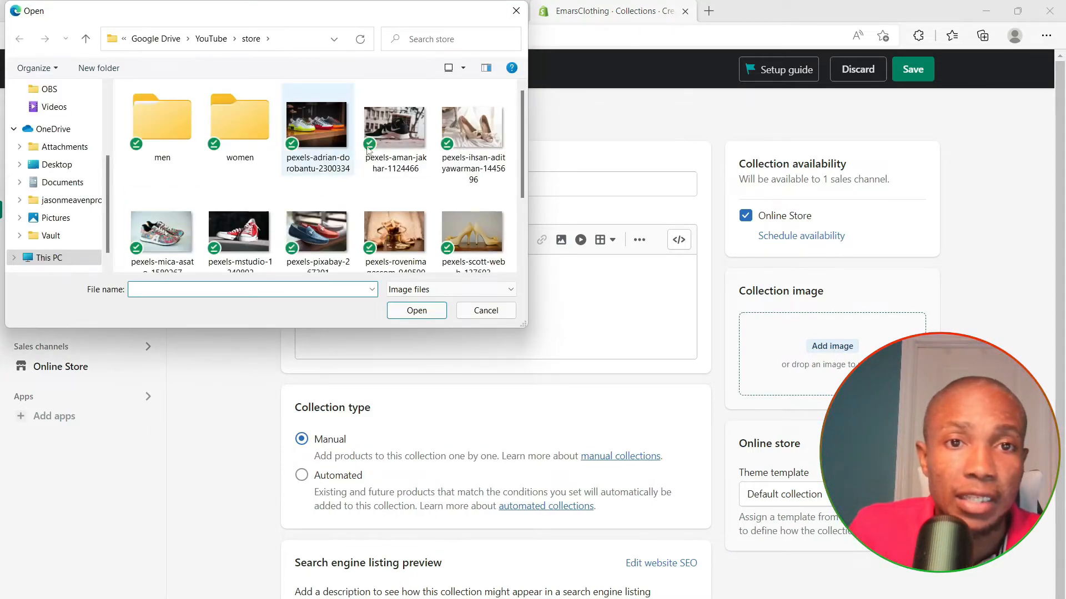
{"action": "left_click", "coordinate": [404, 134]}
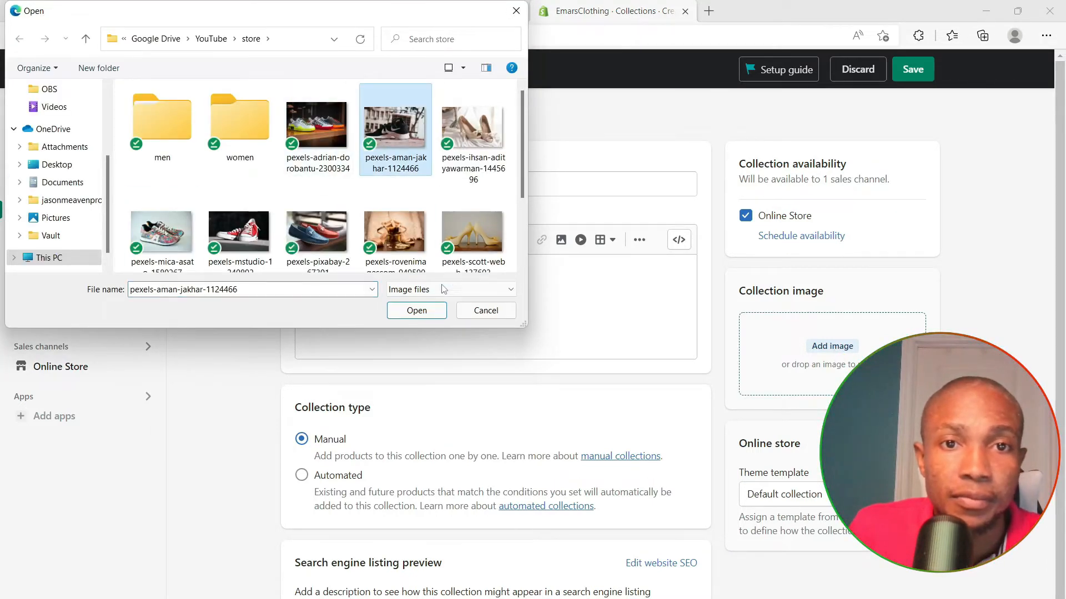
{"action": "left_click", "coordinate": [421, 312]}
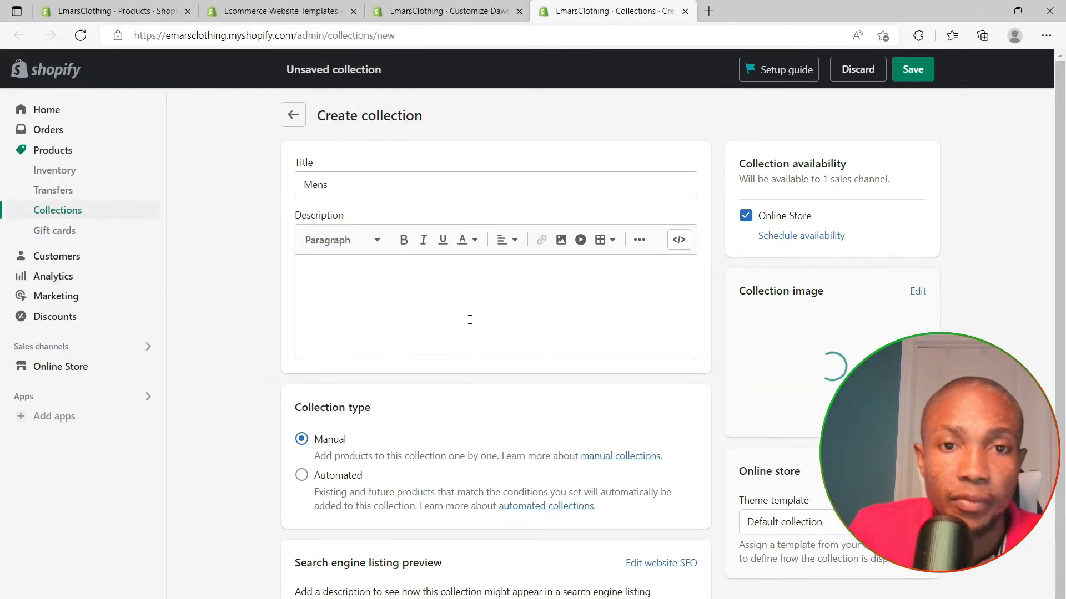
{"action": "left_click", "coordinate": [363, 286]}
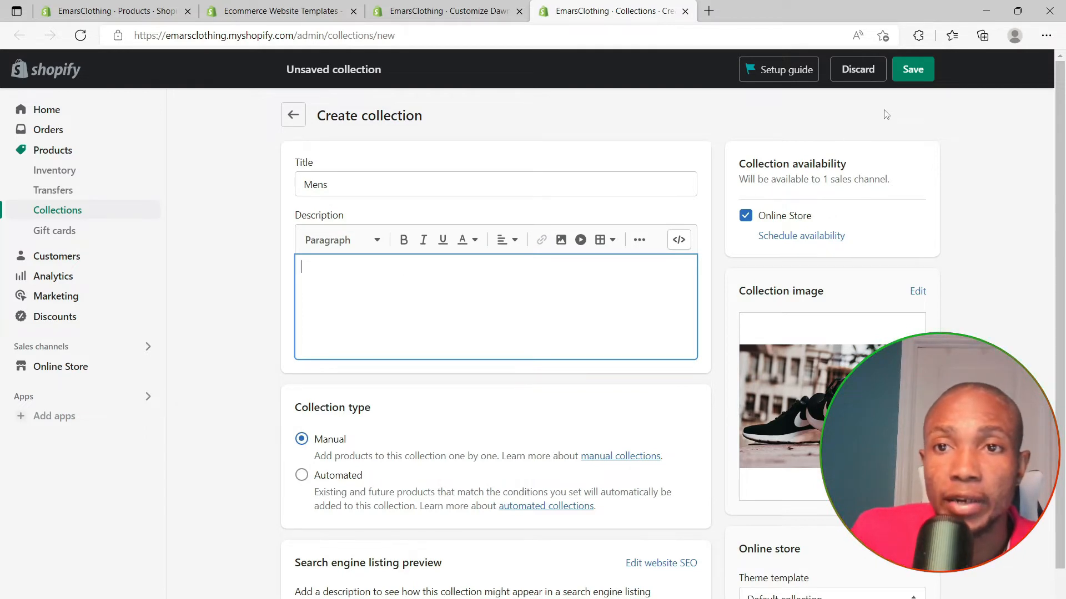
{"action": "left_click", "coordinate": [914, 74]}
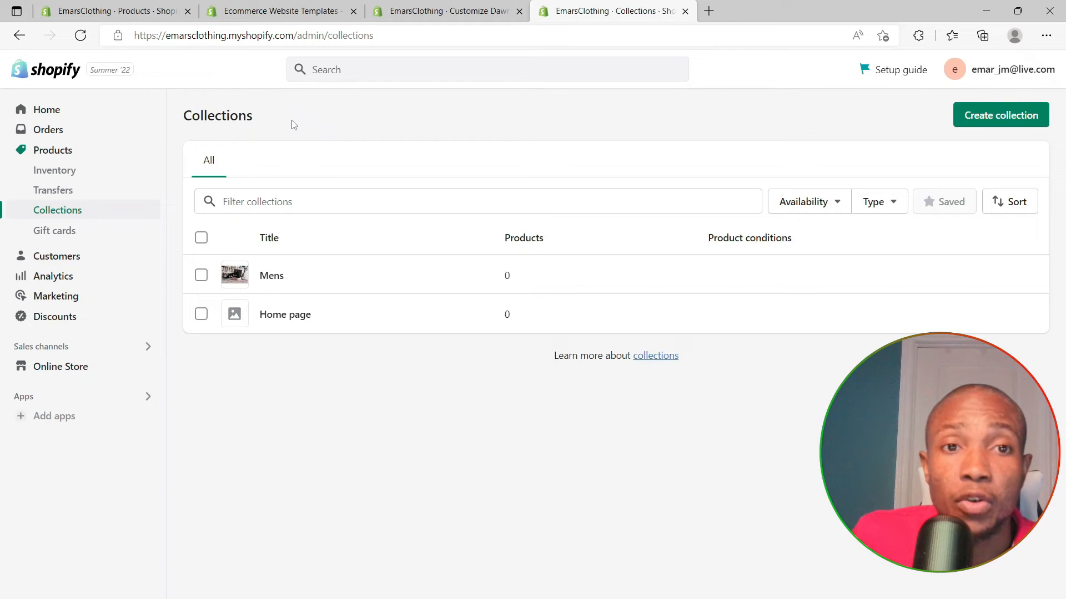
Start another new collection and title it "Womens".
{"action": "left_click", "coordinate": [994, 115]}
{"action": "left_click", "coordinate": [447, 170]}
{"action": "type", "text": "Womens"}
Add pexels-rovenimagescom-949590 from the store folder as the Womens collection image, make the collection type Manual and save the collection.
{"action": "left_click", "coordinate": [835, 346]}
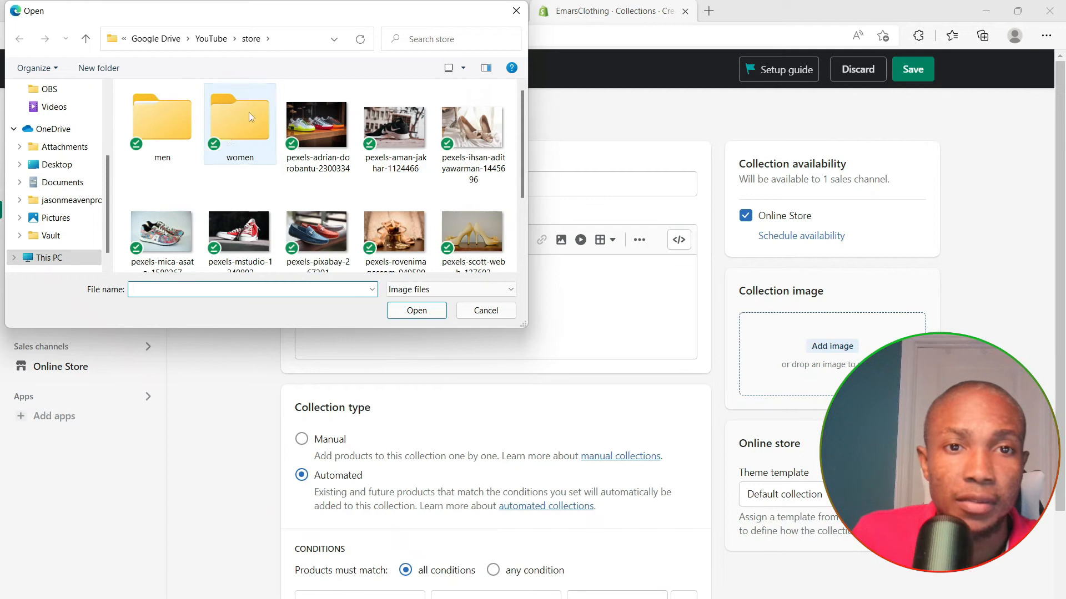
{"action": "double_click", "coordinate": [229, 134]}
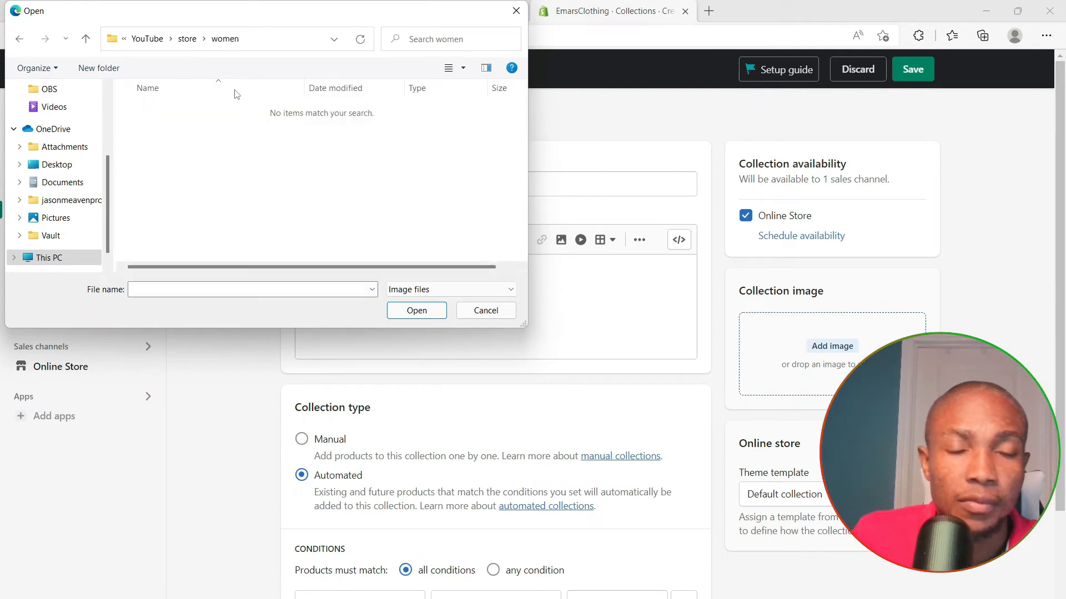
{"action": "left_click", "coordinate": [188, 39]}
{"action": "scroll", "coordinate": [432, 193], "scroll_direction": "down", "scroll_amount": 2}
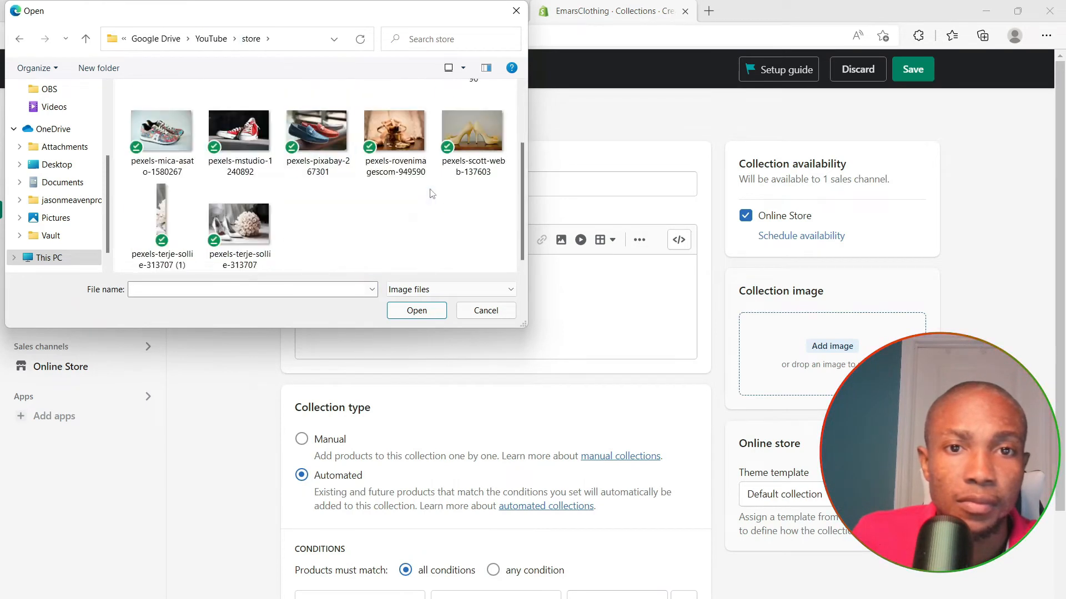
{"action": "double_click", "coordinate": [419, 169]}
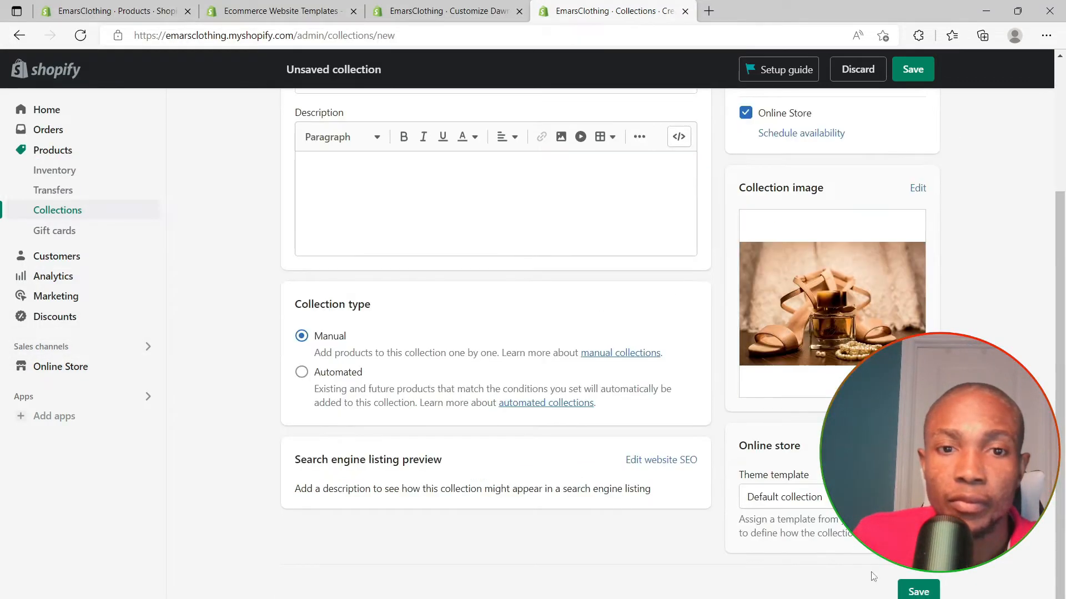
{"action": "left_click", "coordinate": [919, 592]}
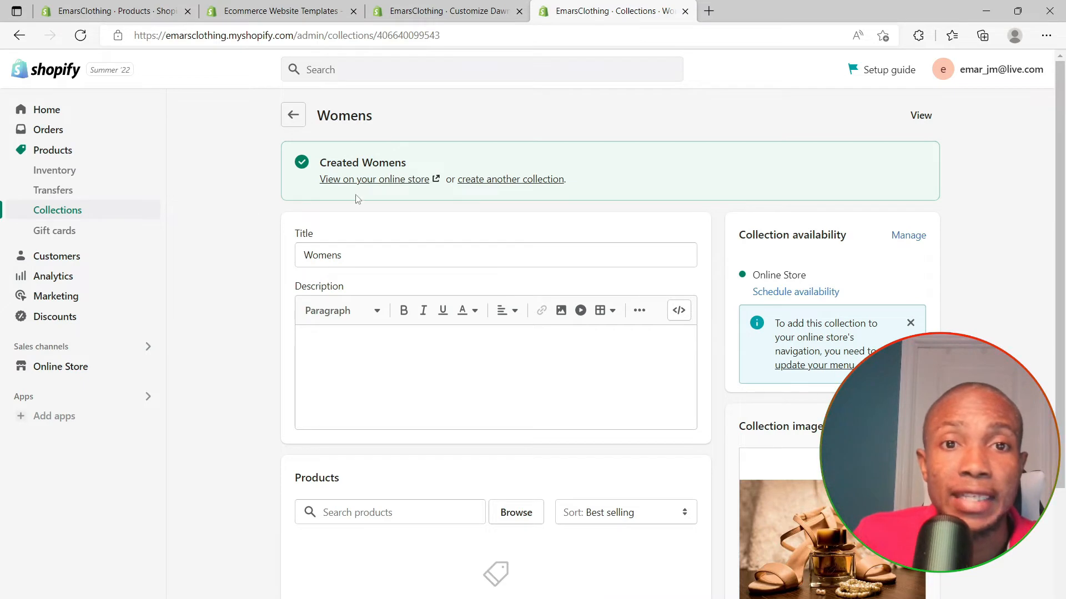
Start adding a new product and upload pexels-mica-asato-1580267 from the store folder as its media.
{"action": "left_click", "coordinate": [60, 155]}
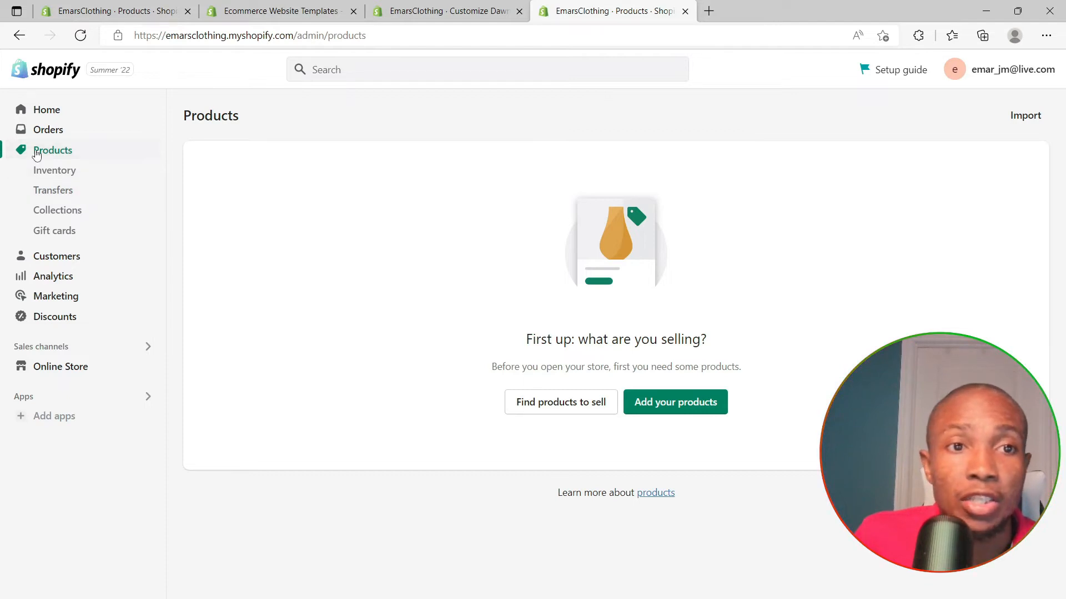
{"action": "left_click", "coordinate": [666, 407]}
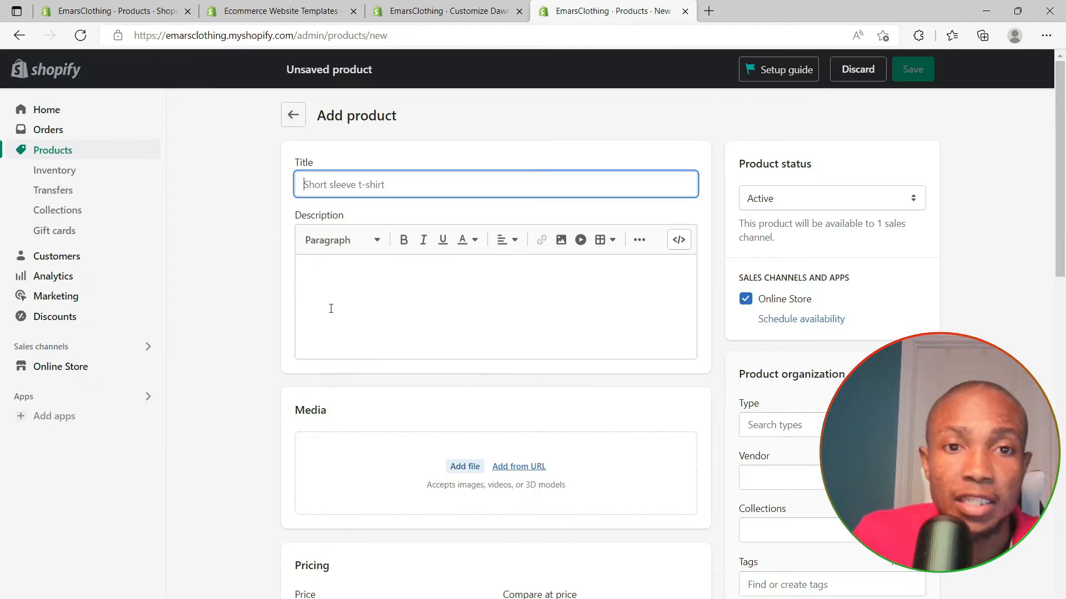
{"action": "scroll", "coordinate": [345, 424], "scroll_direction": "down", "scroll_amount": 2}
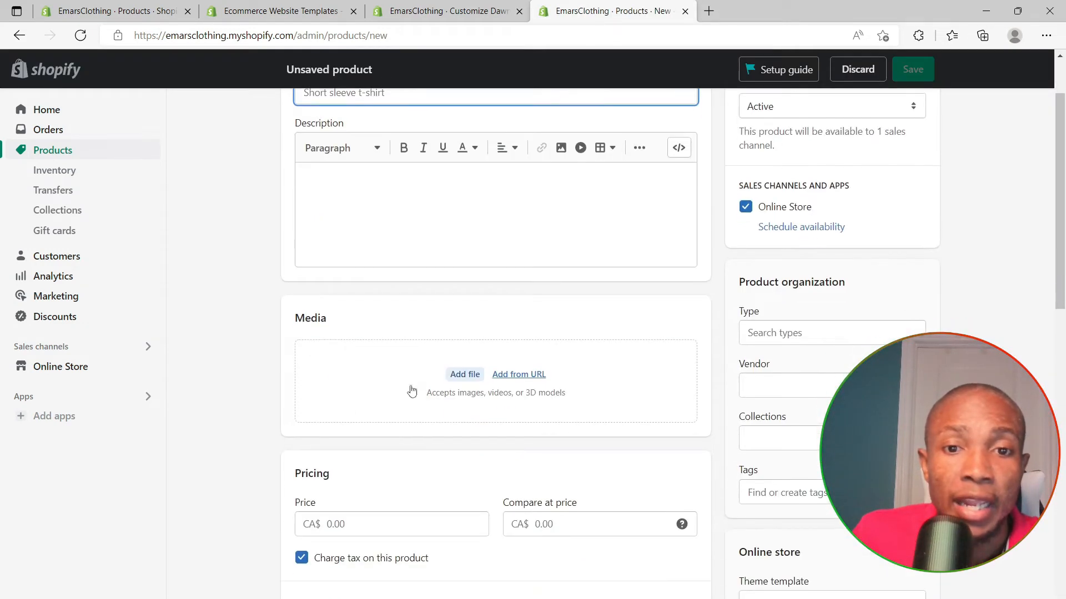
{"action": "left_click", "coordinate": [465, 374]}
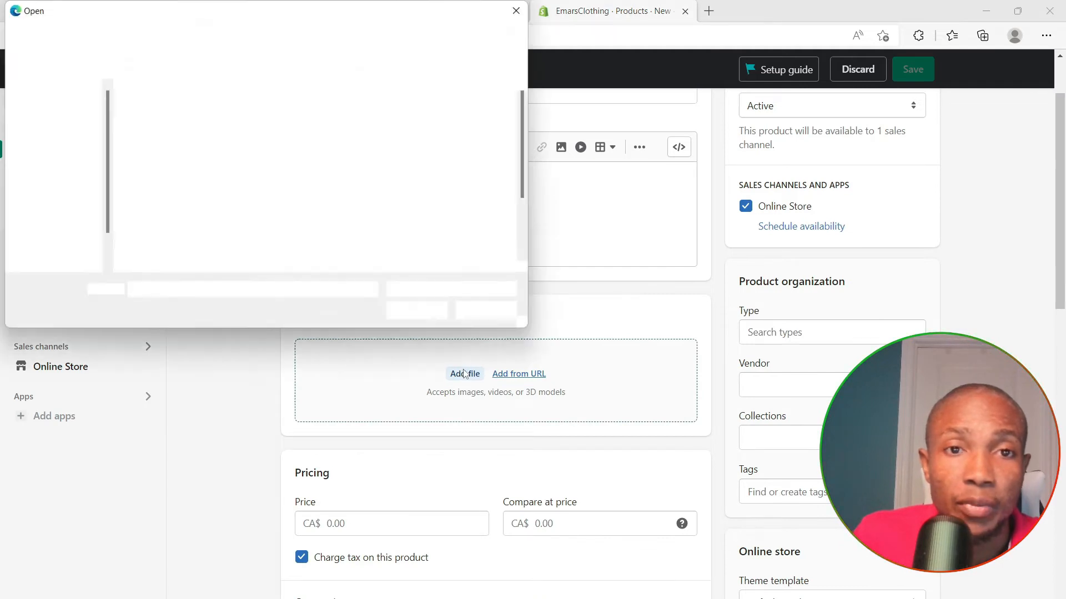
{"action": "left_click", "coordinate": [163, 222]}
{"action": "left_click", "coordinate": [416, 311]}
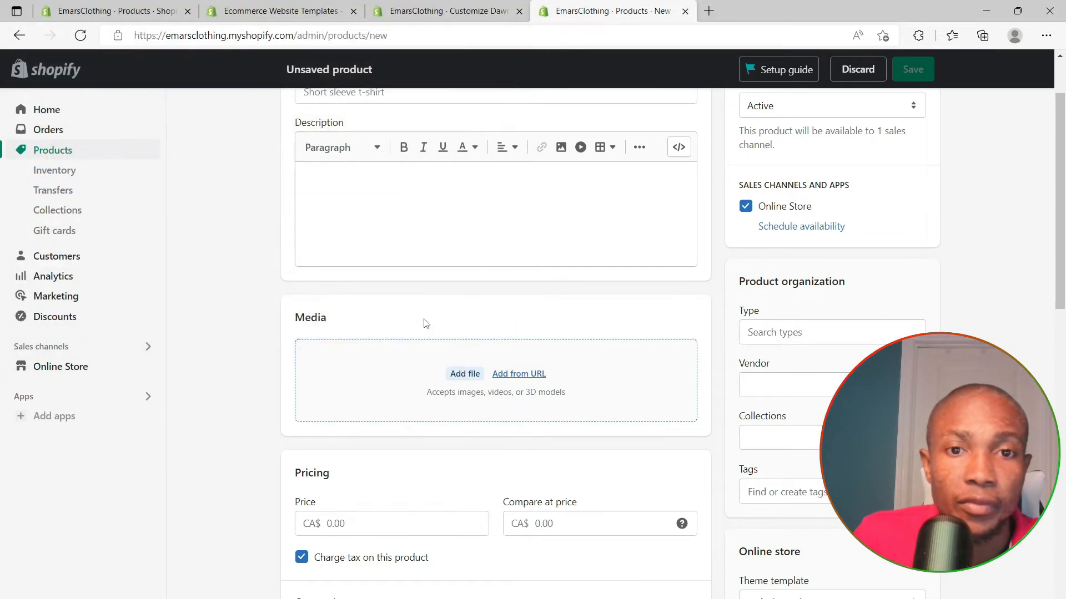
Paste the copied text as the new product's title.
{"action": "scroll", "coordinate": [404, 250], "scroll_direction": "up", "scroll_amount": 2}
{"action": "left_click", "coordinate": [321, 184]}
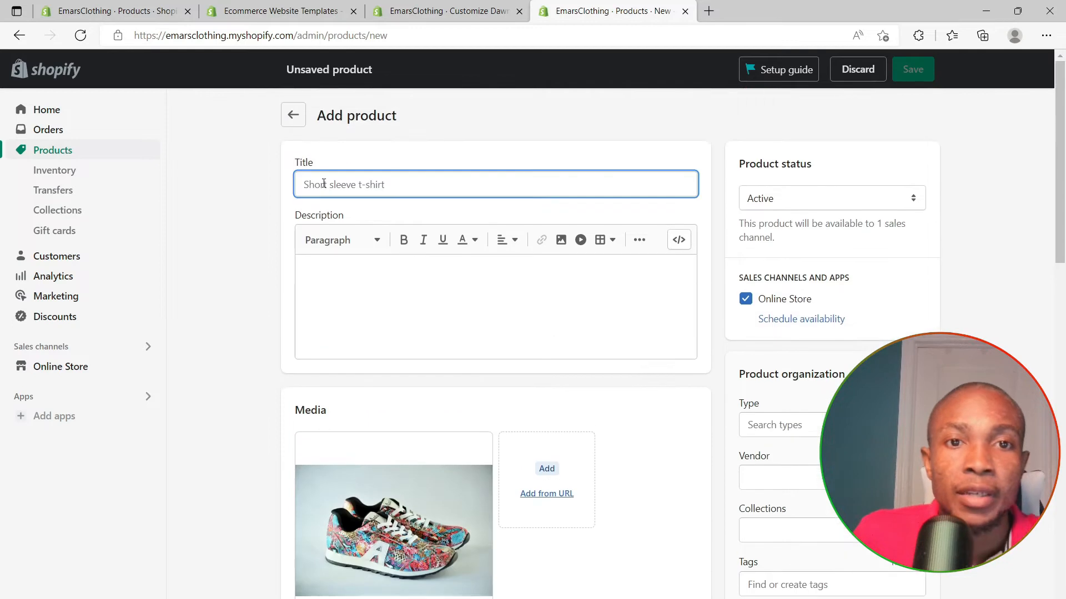
{"action": "right_click", "coordinate": [323, 183]}
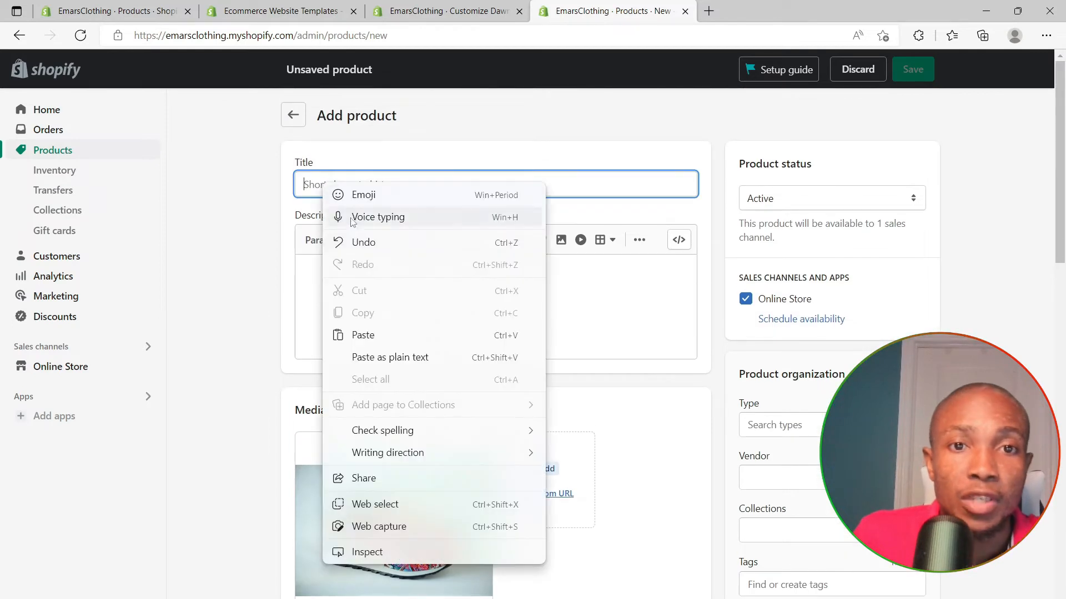
{"action": "left_click", "coordinate": [364, 335]}
Set the product's price to CA$45 and its compare-at price to CA$60.
{"action": "scroll", "coordinate": [367, 327], "scroll_direction": "down", "scroll_amount": 7}
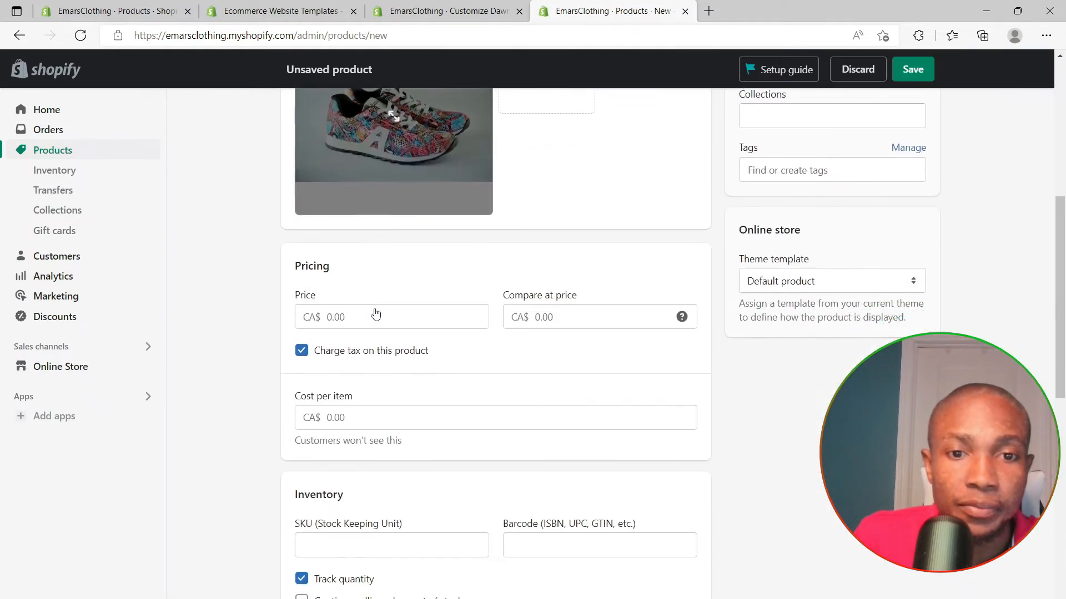
{"action": "scroll", "coordinate": [360, 305], "scroll_direction": "down", "scroll_amount": 1}
{"action": "left_click", "coordinate": [333, 272]}
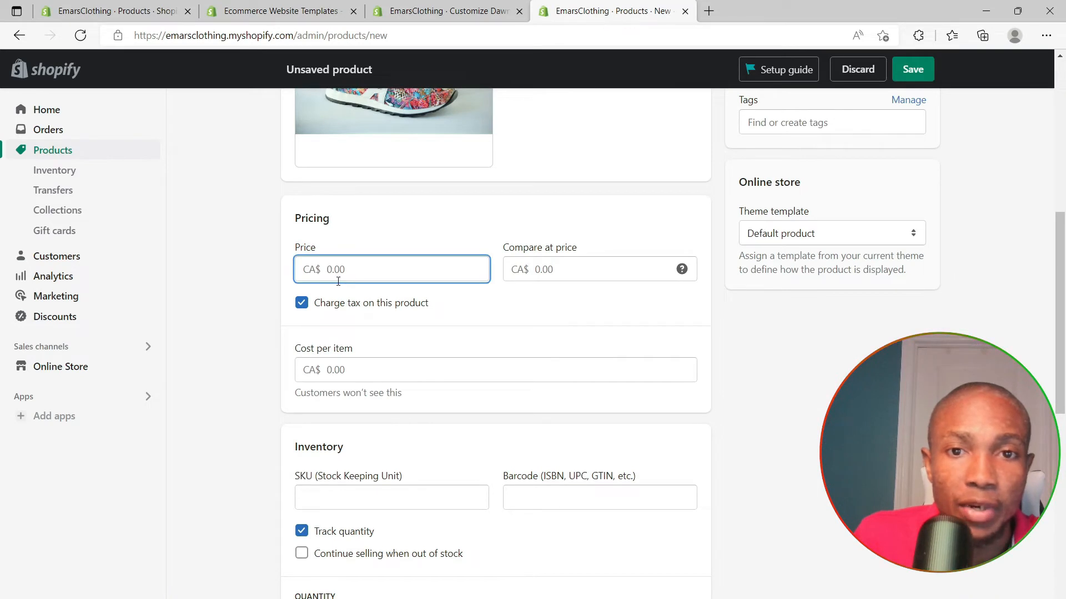
{"action": "type", "text": "45"}
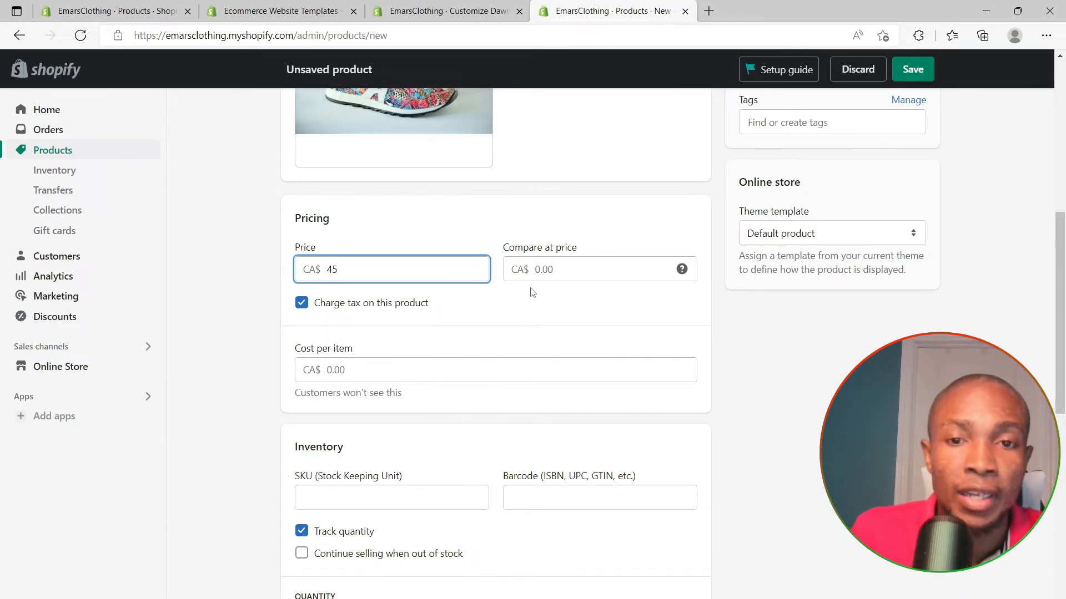
{"action": "left_click", "coordinate": [543, 272]}
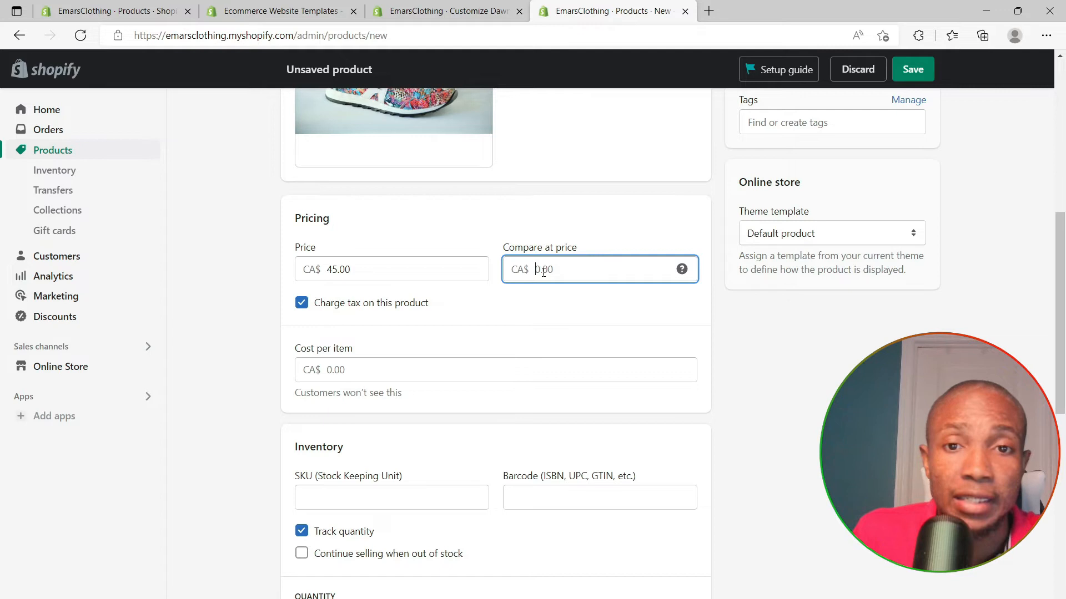
{"action": "type", "text": "5"}
{"action": "key", "text": "BackSpace"}
{"action": "type", "text": "60"}
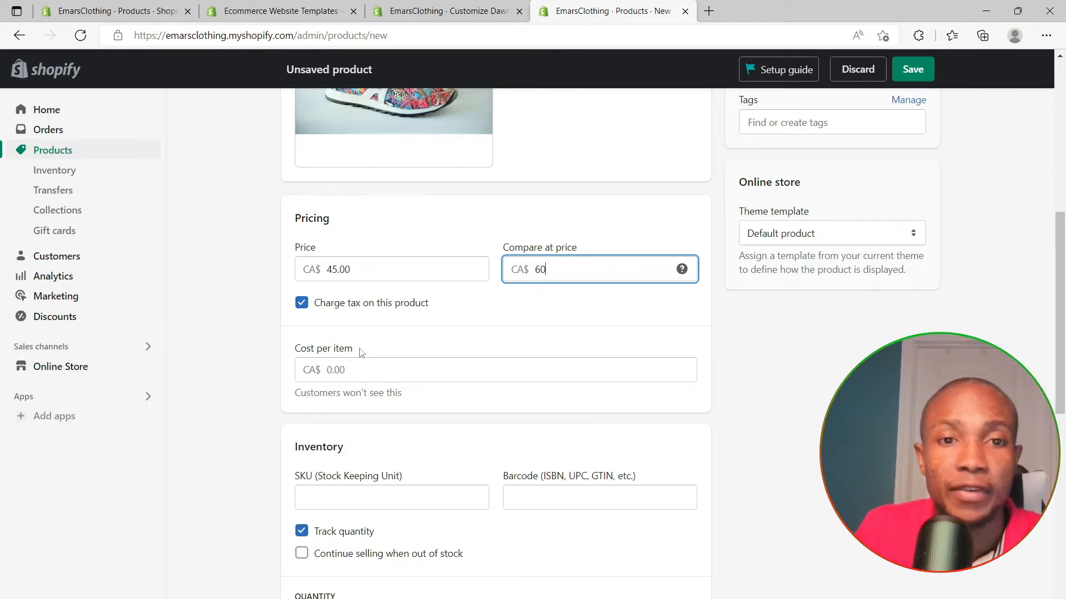
Set the product's cost per item to CA$20.
{"action": "left_click", "coordinate": [335, 369]}
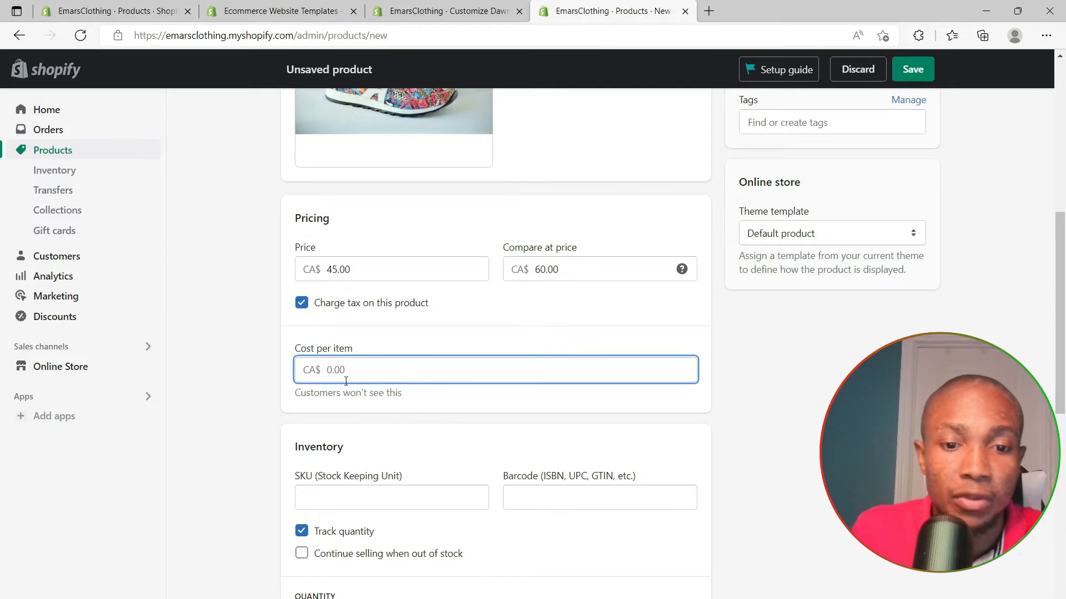
{"action": "type", "text": "2"}
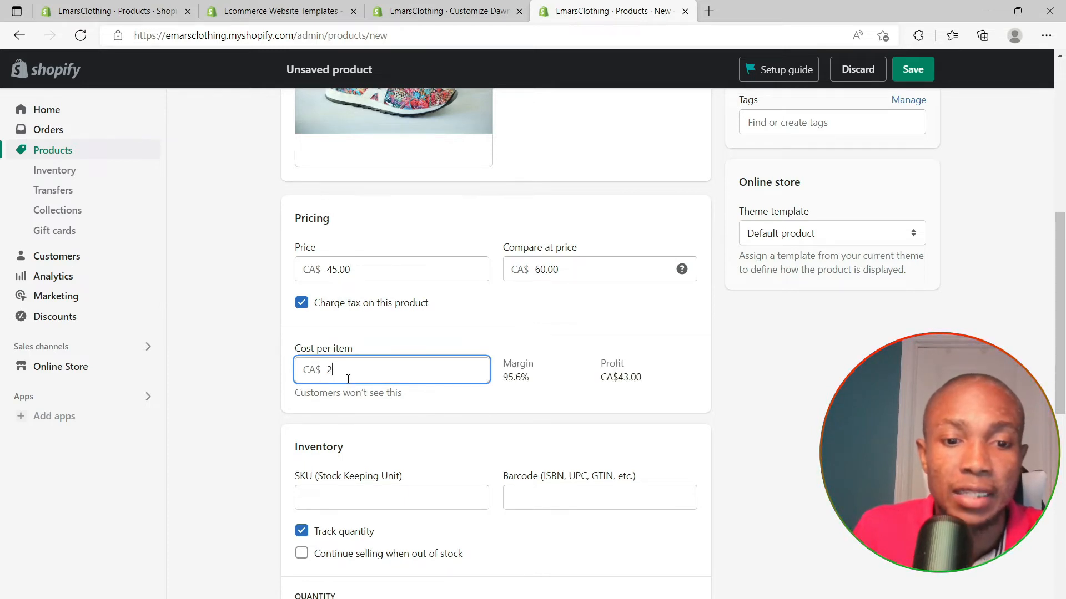
{"action": "type", "text": "0"}
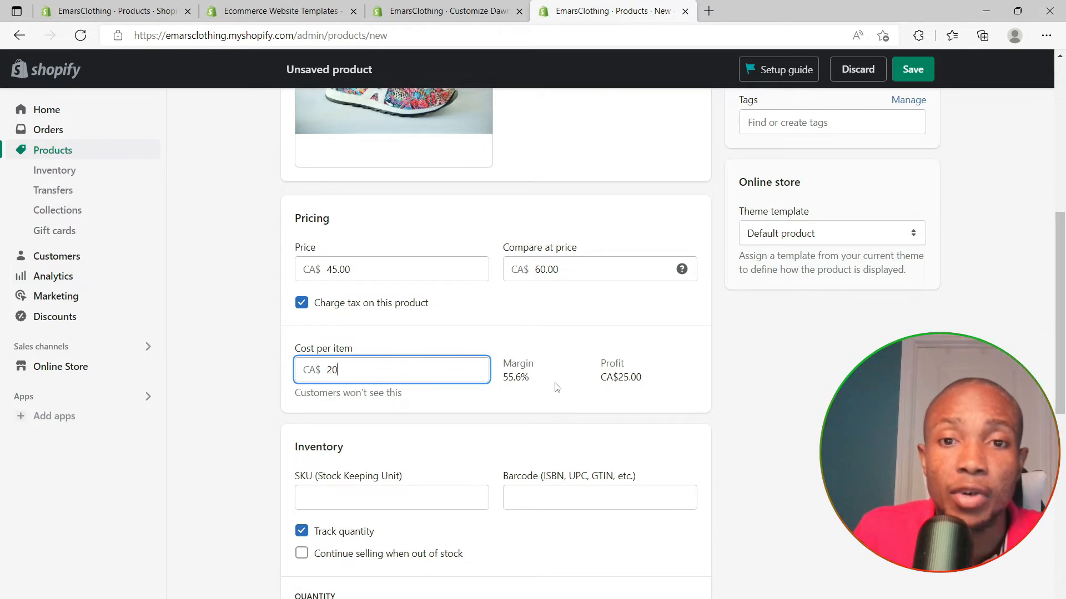
Enter 0001 as the product's SKU and set the available quantity at the shop location to 10.
{"action": "scroll", "coordinate": [367, 397], "scroll_direction": "down", "scroll_amount": 2}
{"action": "left_click", "coordinate": [366, 396]}
{"action": "type", "text": "000"}
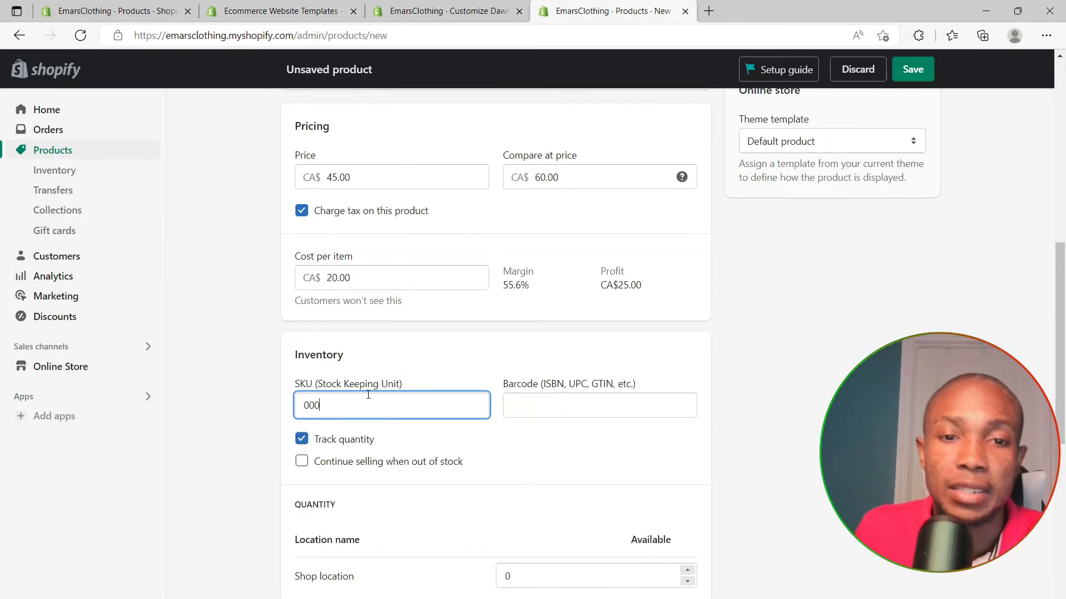
{"action": "type", "text": "1"}
{"action": "left_click", "coordinate": [511, 579]}
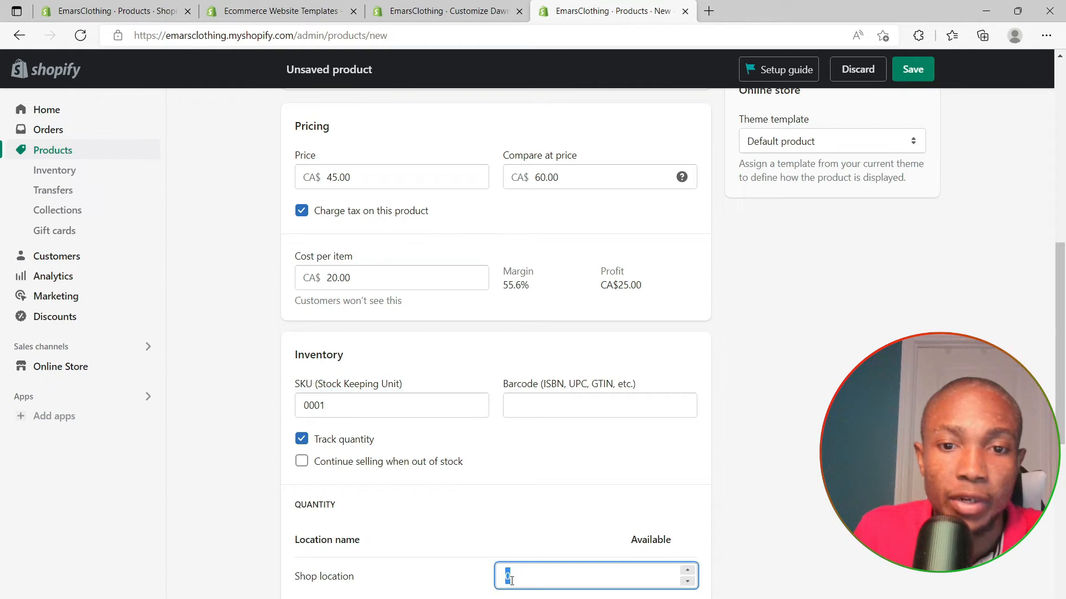
{"action": "type", "text": "1"}
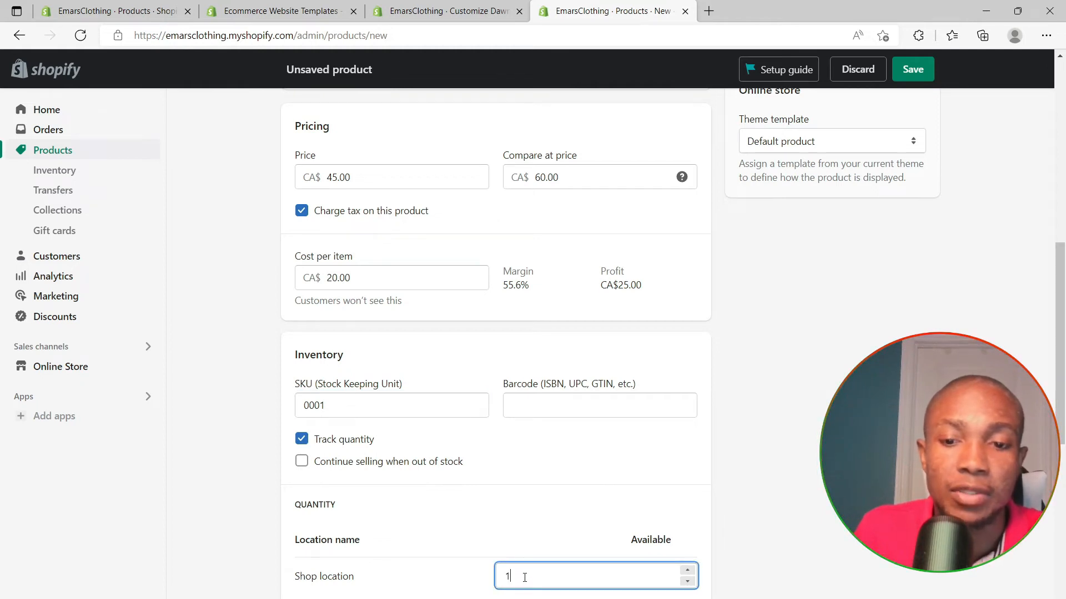
Review the new product's quantity, shipping, customs and options settings, and return to its product organization details.
{"action": "scroll", "coordinate": [525, 574], "scroll_direction": "down", "scroll_amount": 4}
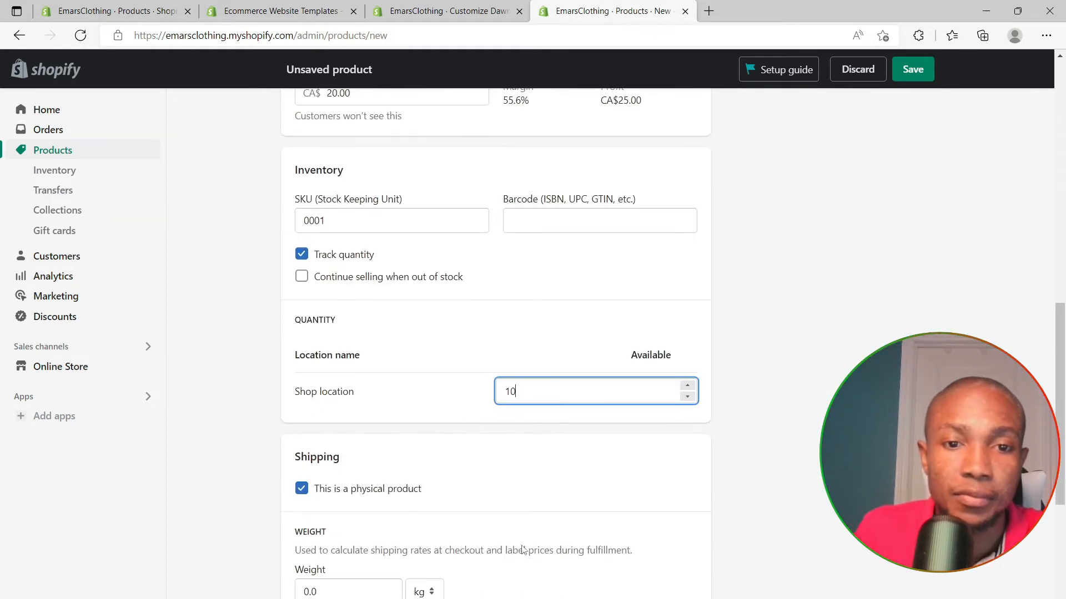
{"action": "scroll", "coordinate": [521, 548], "scroll_direction": "down", "scroll_amount": 4}
{"action": "scroll", "coordinate": [522, 548], "scroll_direction": "down", "scroll_amount": 4}
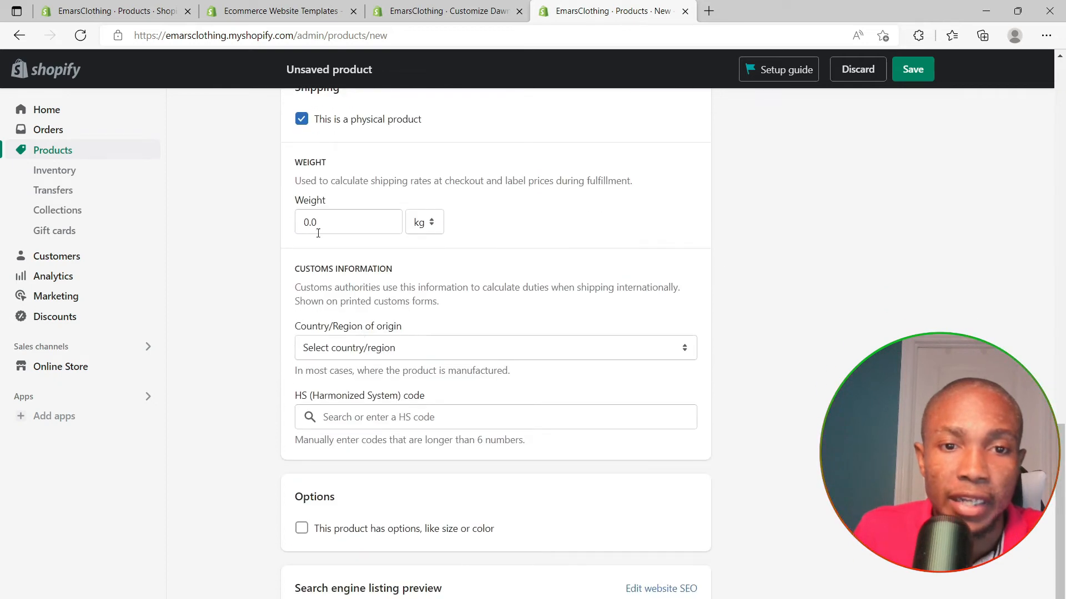
{"action": "scroll", "coordinate": [410, 388], "scroll_direction": "up", "scroll_amount": 16}
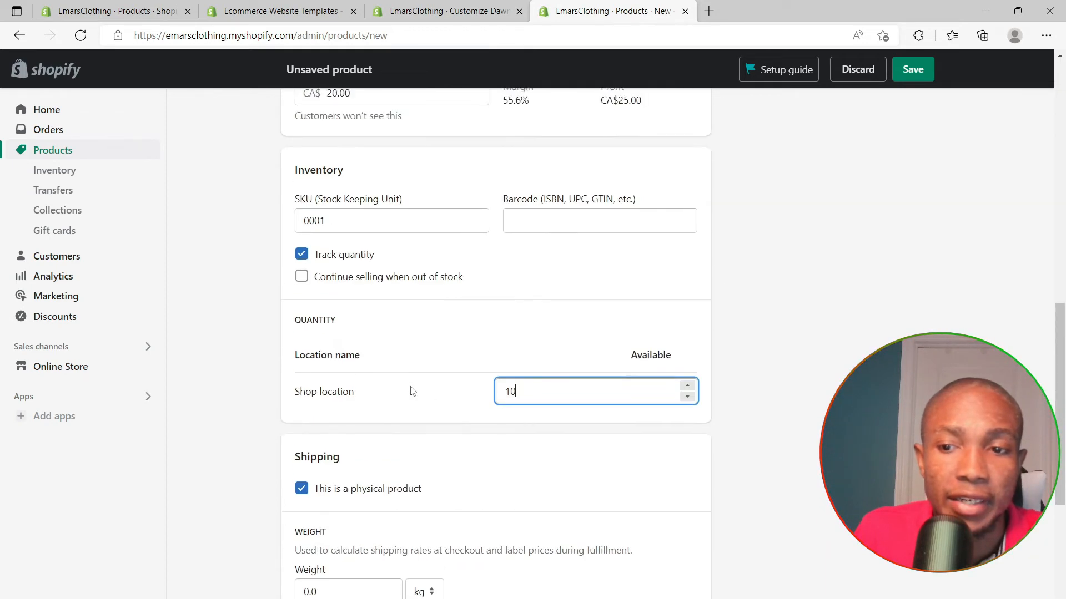
{"action": "scroll", "coordinate": [413, 393], "scroll_direction": "up", "scroll_amount": 4}
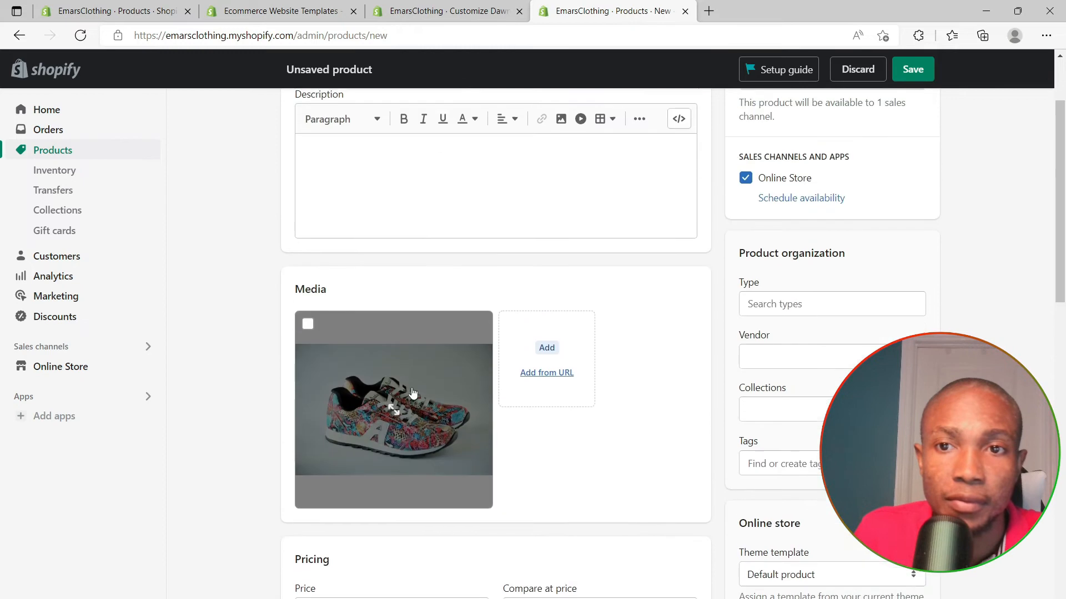
{"action": "left_click", "coordinate": [780, 438]}
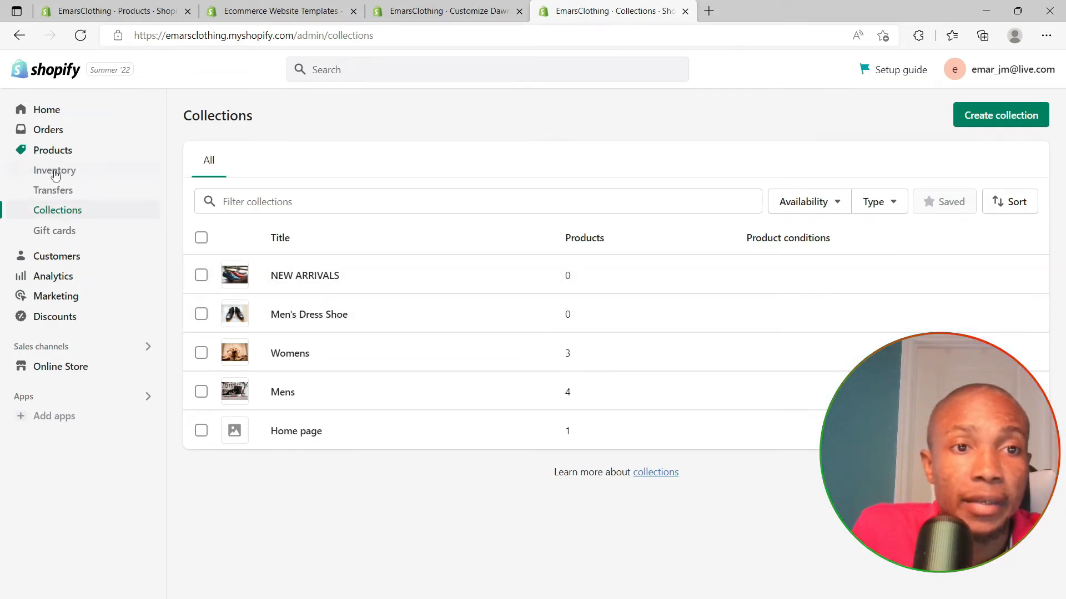
Open the Fresh Foot Sneakers product from the product list and check which collections it is assigned to.
{"action": "left_click", "coordinate": [54, 148]}
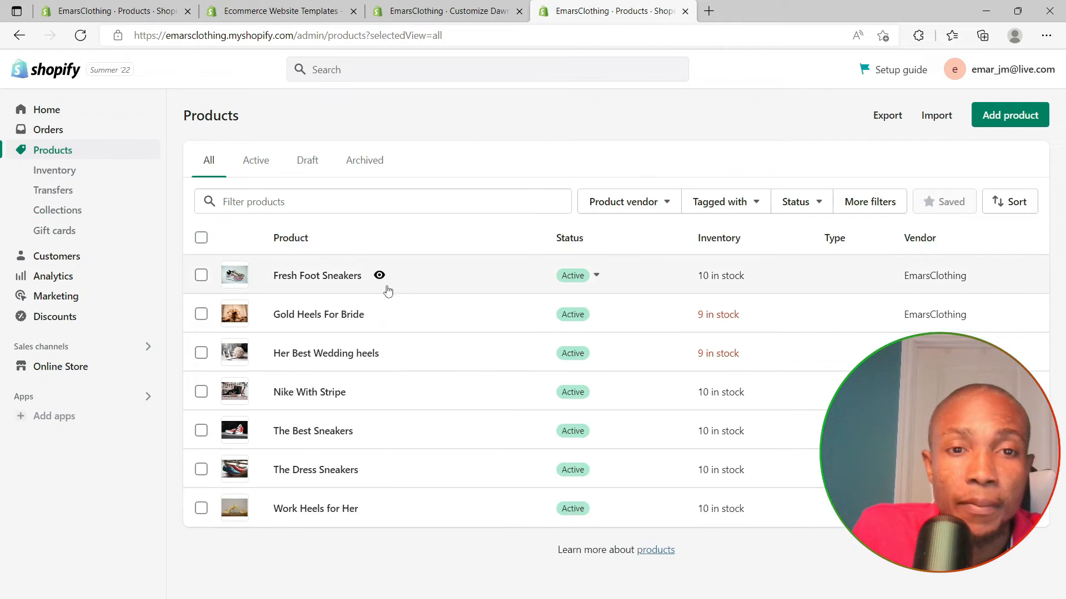
{"action": "left_click", "coordinate": [314, 276]}
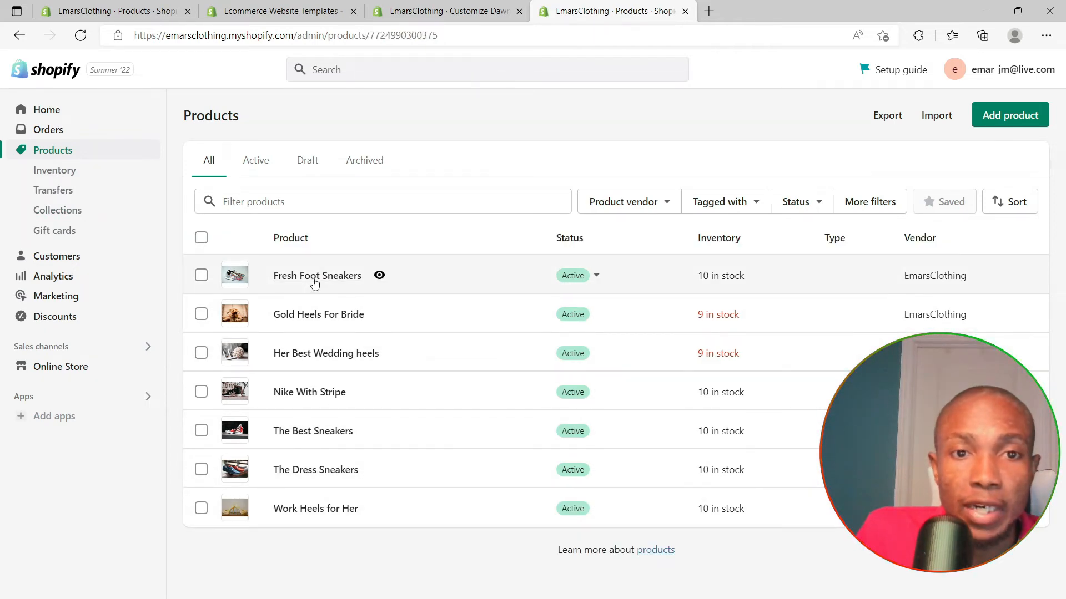
{"action": "scroll", "coordinate": [784, 344], "scroll_direction": "down", "scroll_amount": 5}
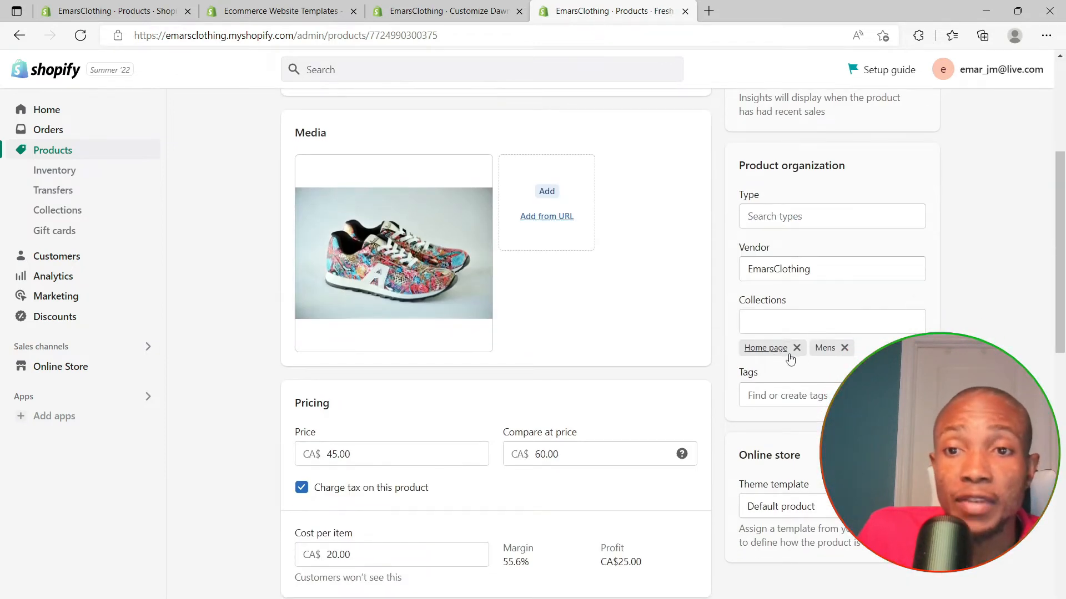
{"action": "left_click", "coordinate": [802, 325]}
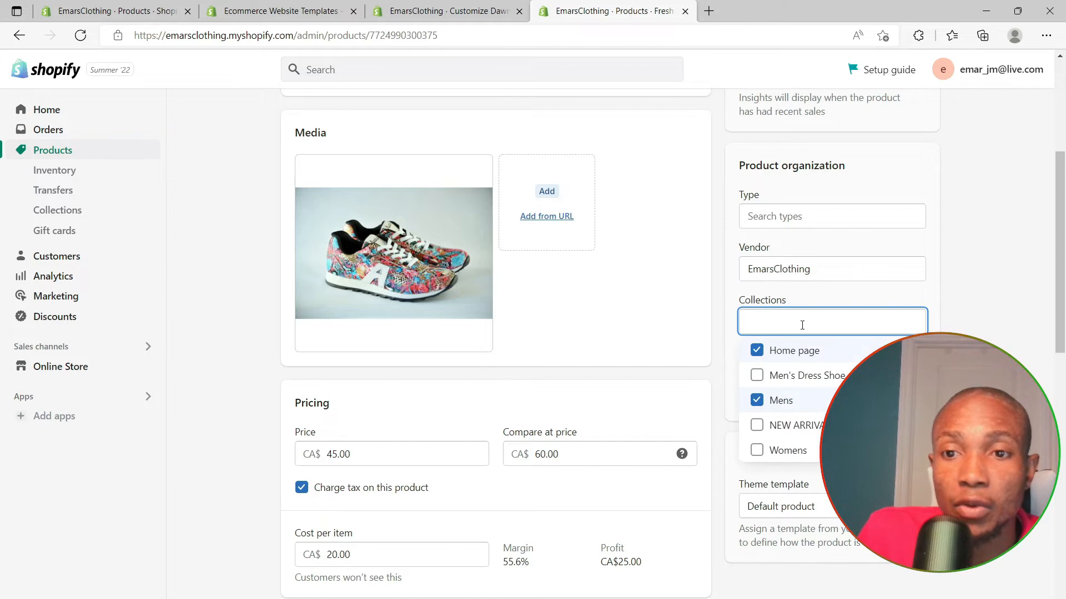
{"action": "left_click", "coordinate": [965, 295]}
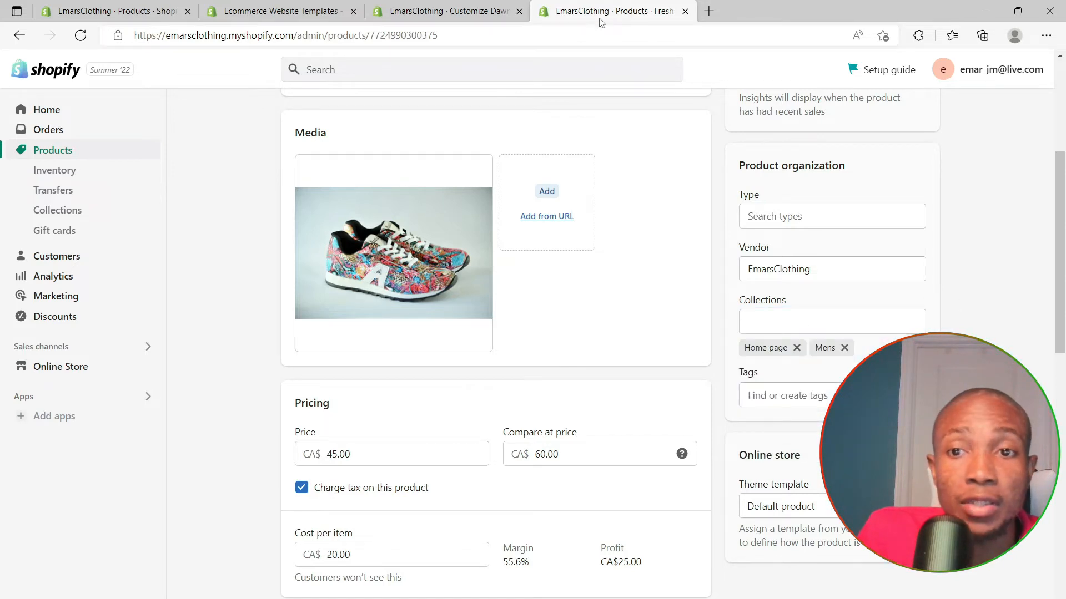
Return to the Dawn theme editor and view the collections available for the Featured collection section, keeping the current choice.
{"action": "left_click", "coordinate": [441, 12]}
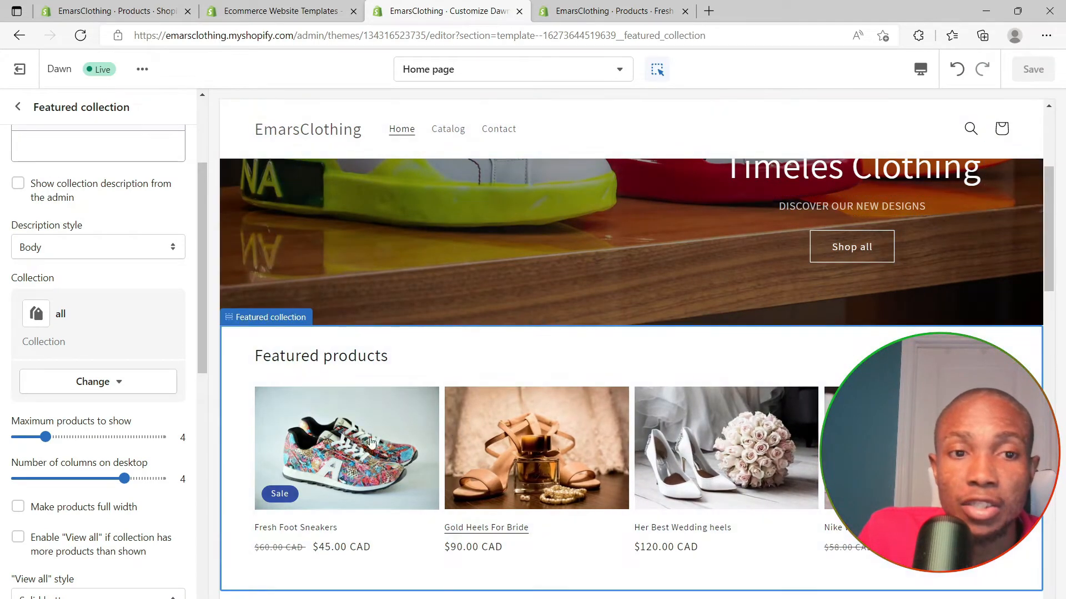
{"action": "scroll", "coordinate": [285, 449], "scroll_direction": "down", "scroll_amount": 3}
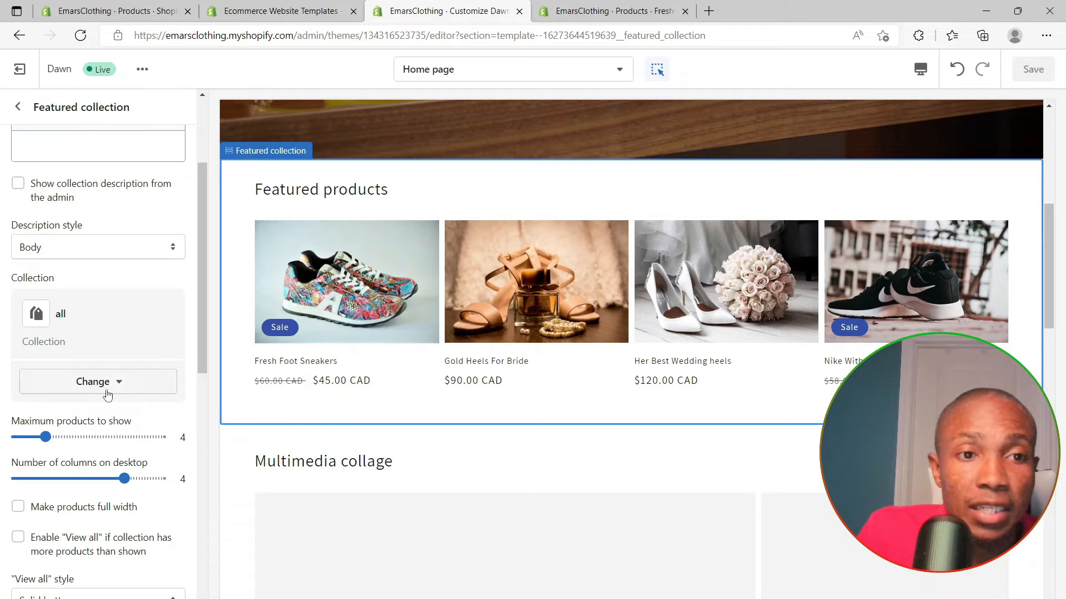
{"action": "left_click", "coordinate": [118, 382]}
{"action": "left_click", "coordinate": [112, 430]}
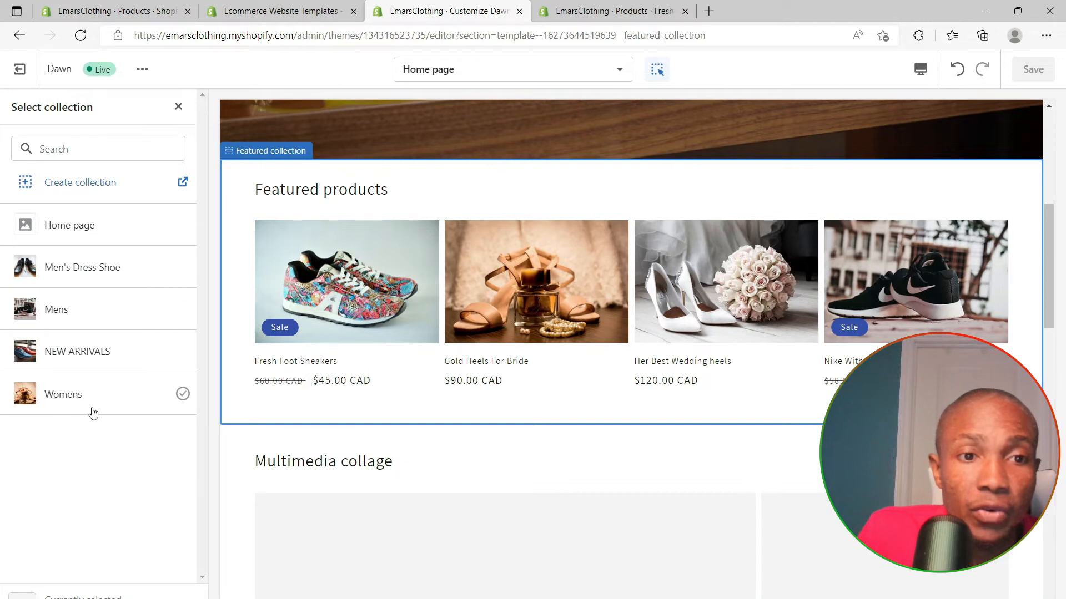
{"action": "left_click", "coordinate": [178, 107]}
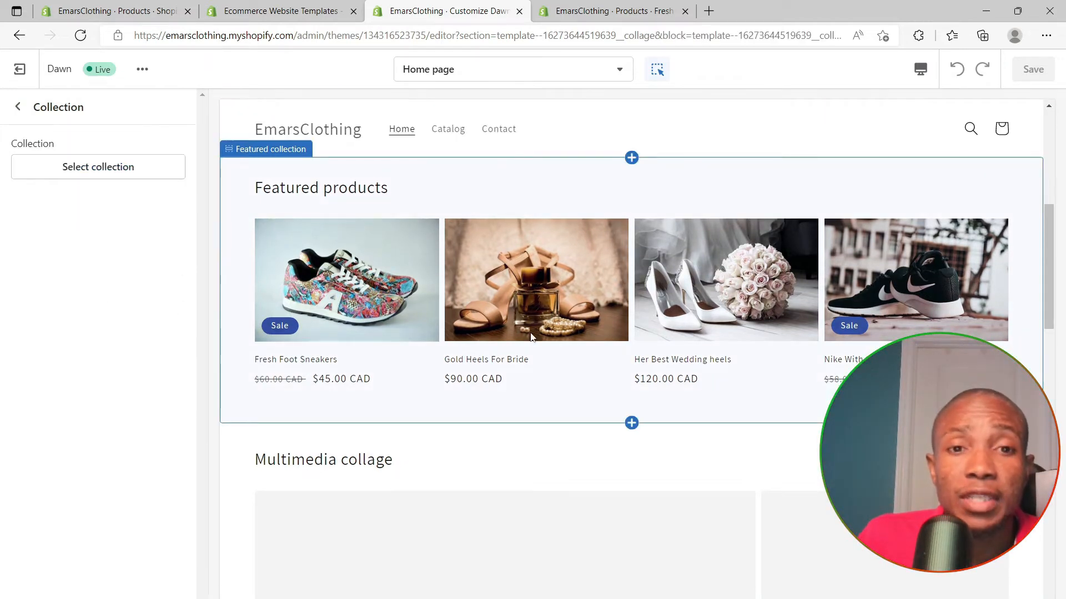
Change the collage section's heading to "Shop Men & Women" and save the theme.
{"action": "scroll", "coordinate": [531, 337], "scroll_direction": "down", "scroll_amount": 2}
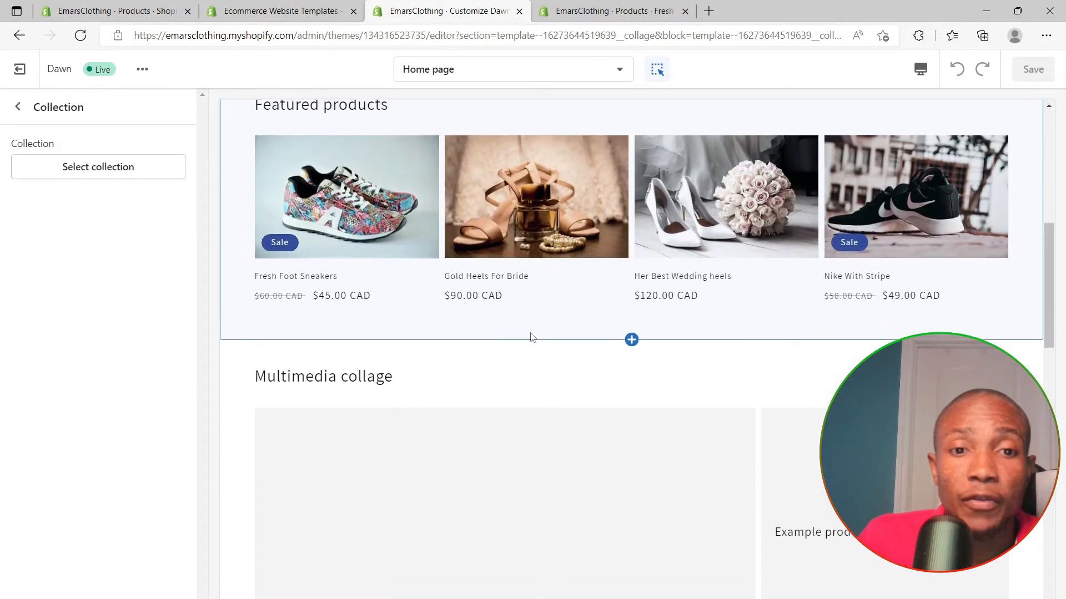
{"action": "left_click", "coordinate": [365, 383]}
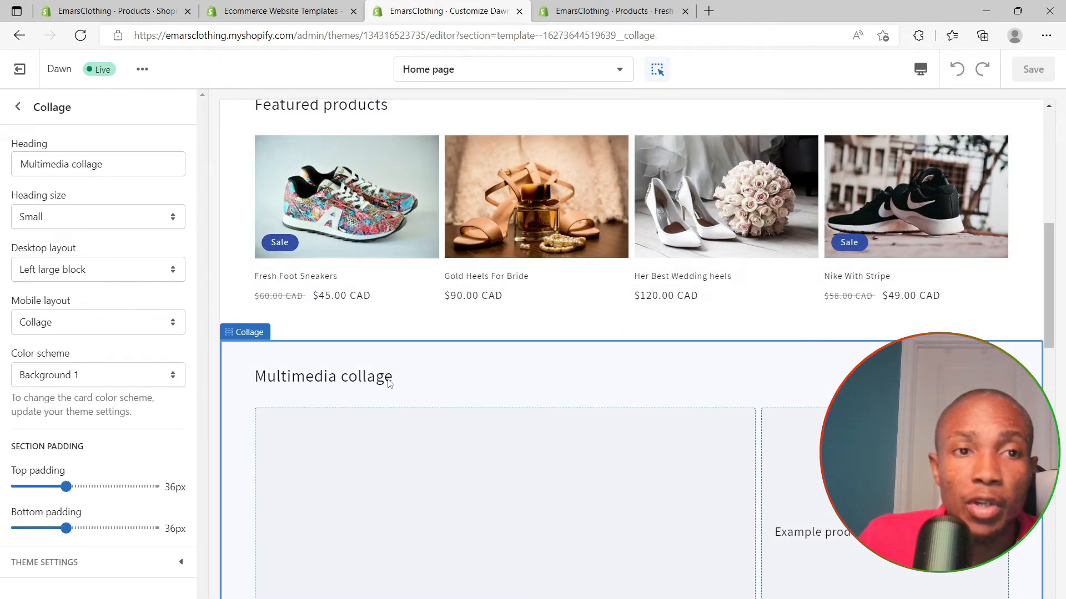
{"action": "left_click_drag", "start_coordinate": [109, 167], "coordinate": [19, 164]}
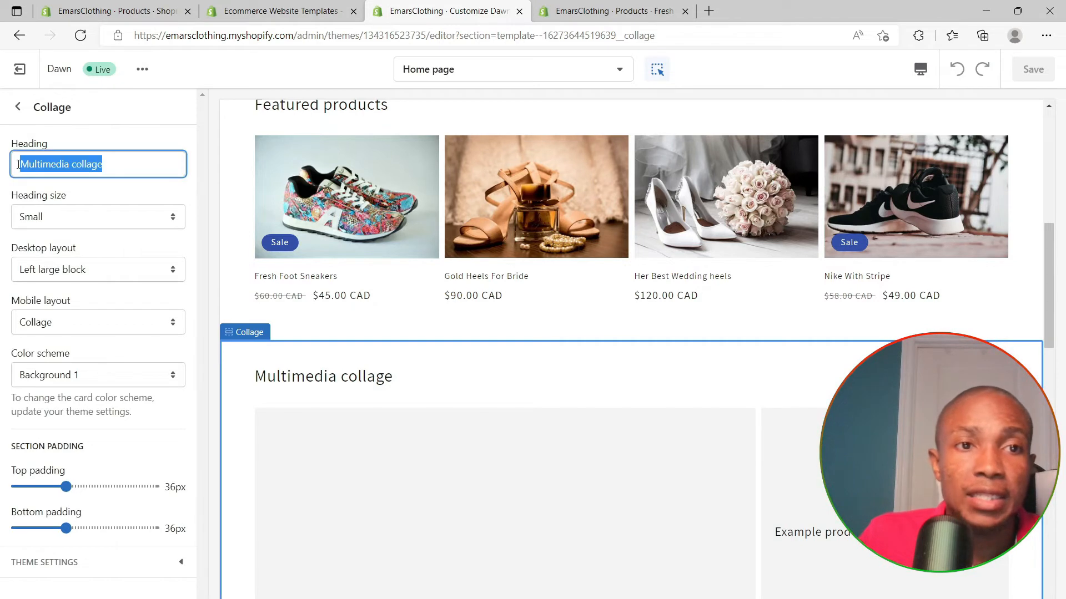
{"action": "type", "text": "Shop Men & Women"}
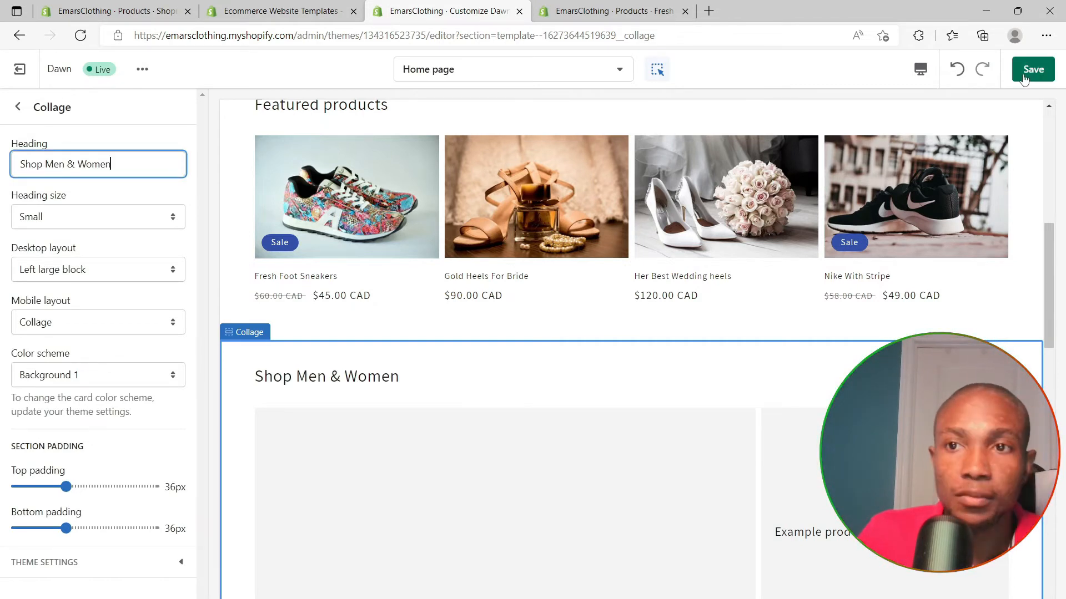
{"action": "key", "text": "ctrl+s"}
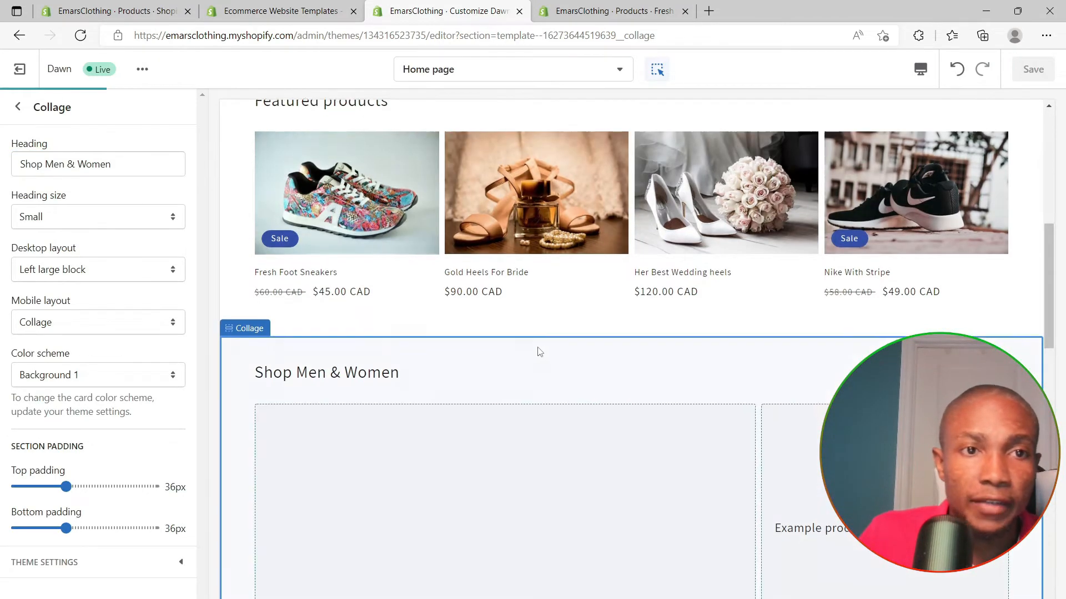
Assign the Mens collection to the collage's large collection block and save the theme.
{"action": "scroll", "coordinate": [538, 352], "scroll_direction": "down", "scroll_amount": 5}
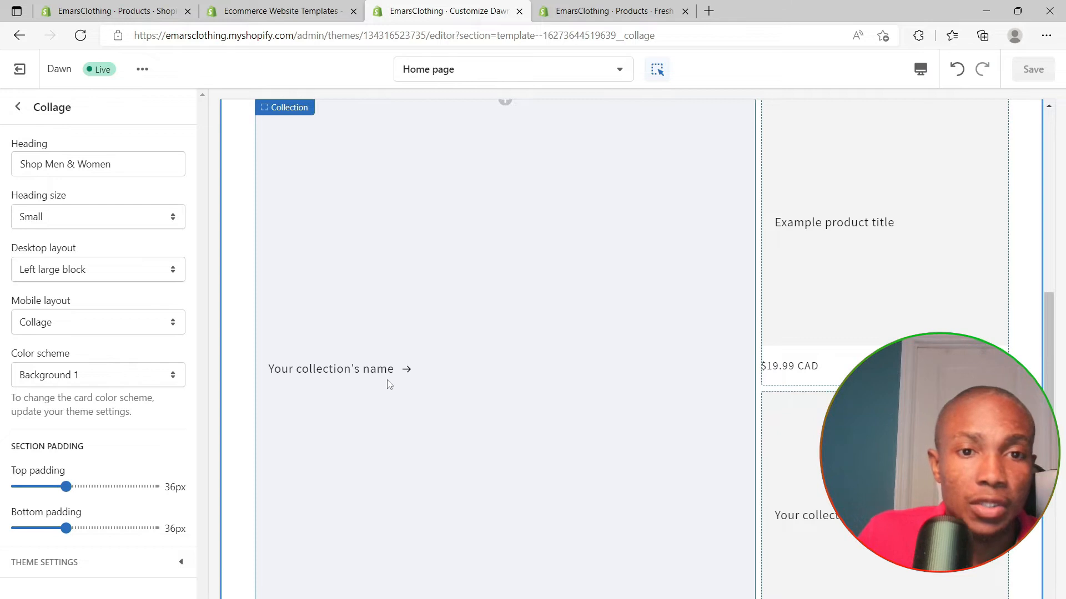
{"action": "left_click", "coordinate": [388, 384]}
{"action": "left_click", "coordinate": [88, 172]}
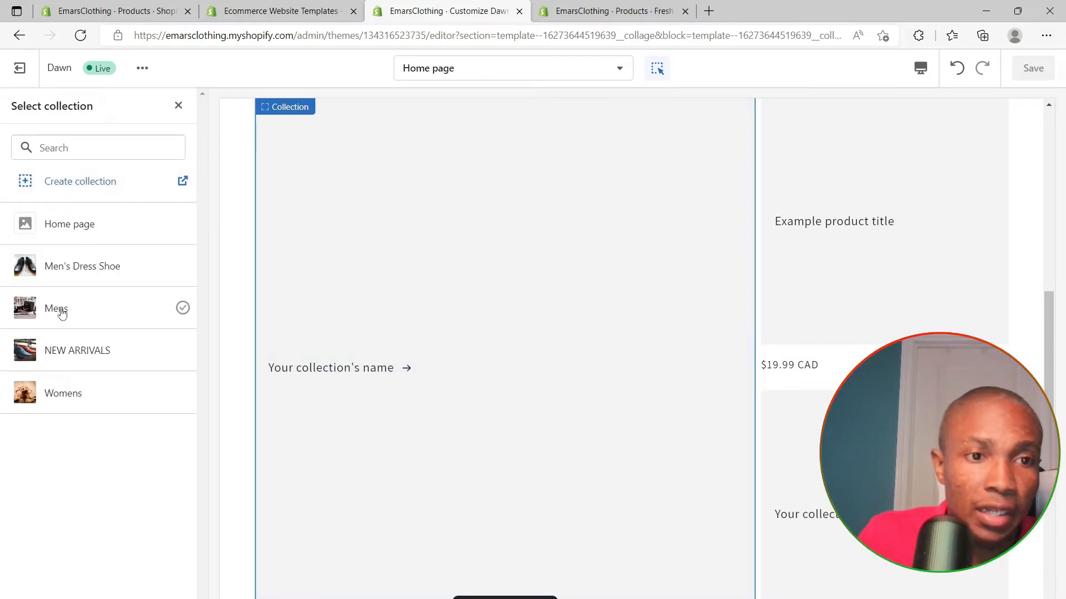
{"action": "left_click_drag", "start_coordinate": [61, 313], "coordinate": [68, 312]}
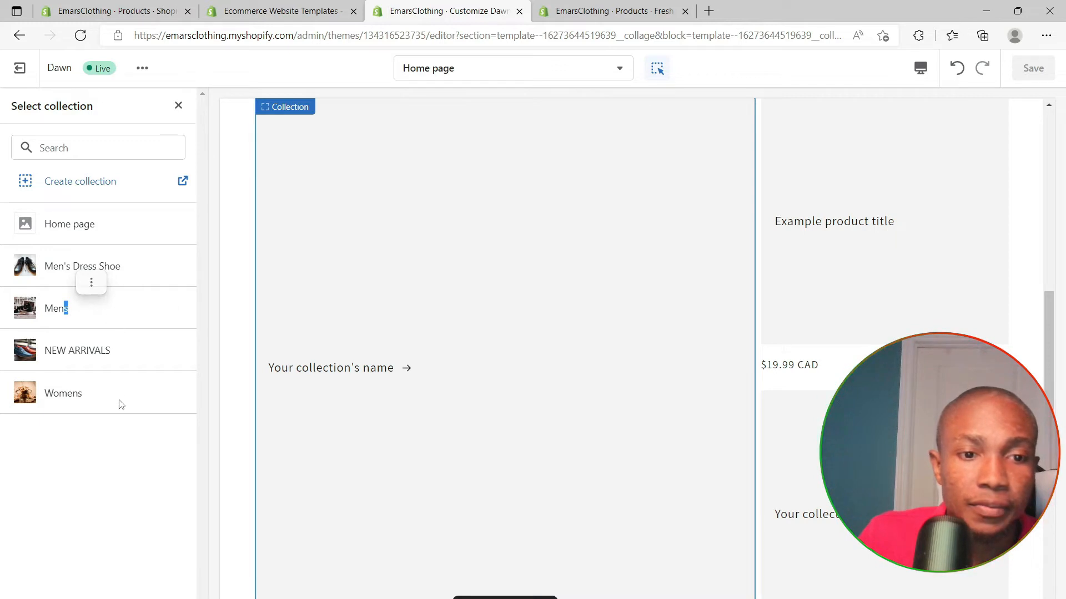
{"action": "left_click", "coordinate": [91, 282]}
{"action": "left_click", "coordinate": [56, 310]}
{"action": "left_click", "coordinate": [56, 310]}
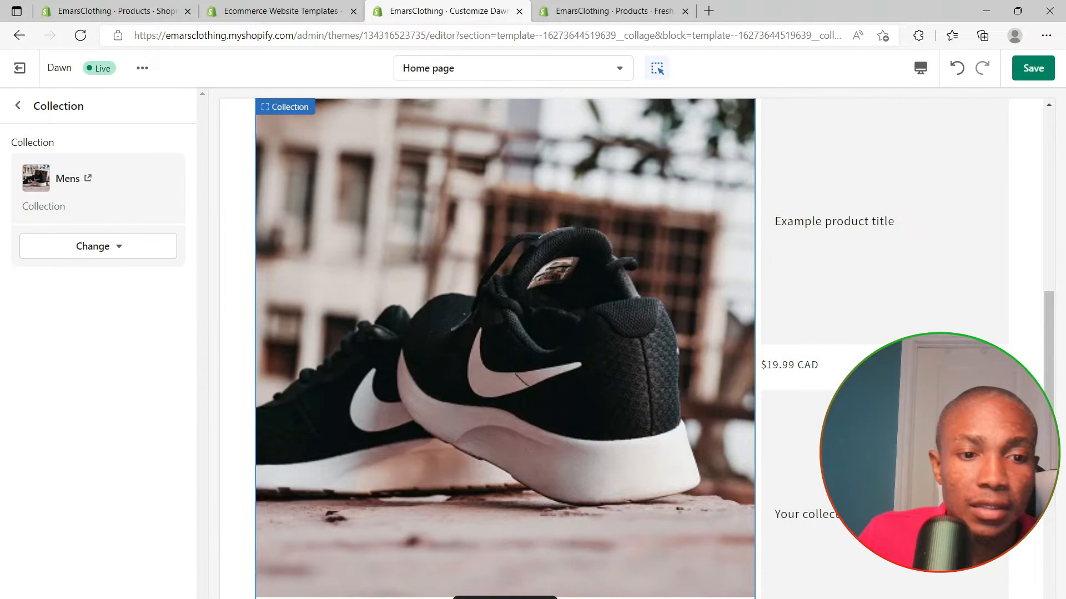
{"action": "left_click", "coordinate": [1030, 68]}
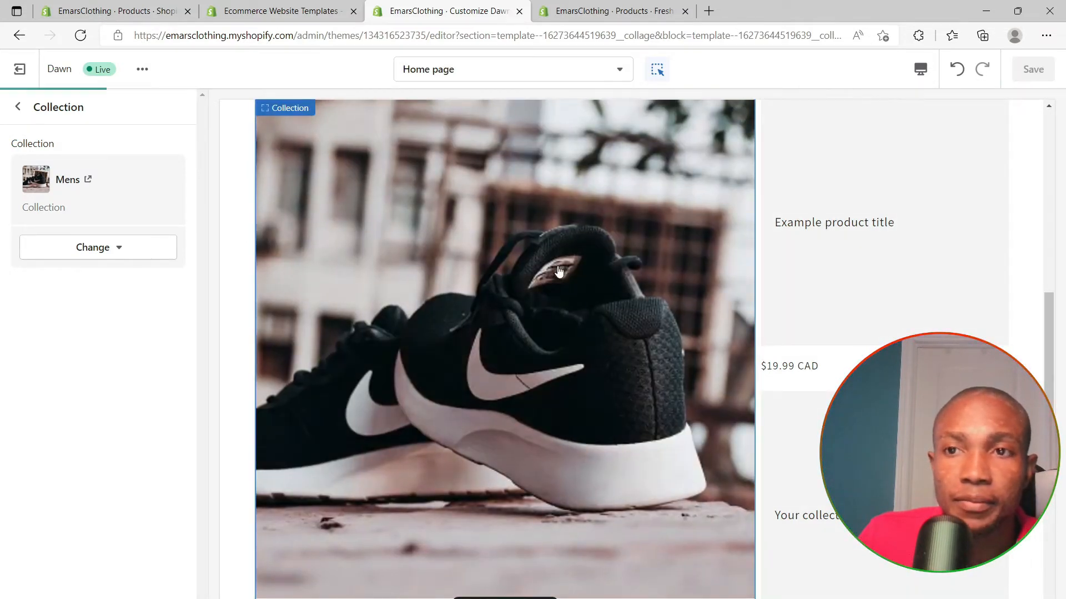
Assign The Dress Sneakers to the collage's product block and save the theme.
{"action": "left_click", "coordinate": [874, 229]}
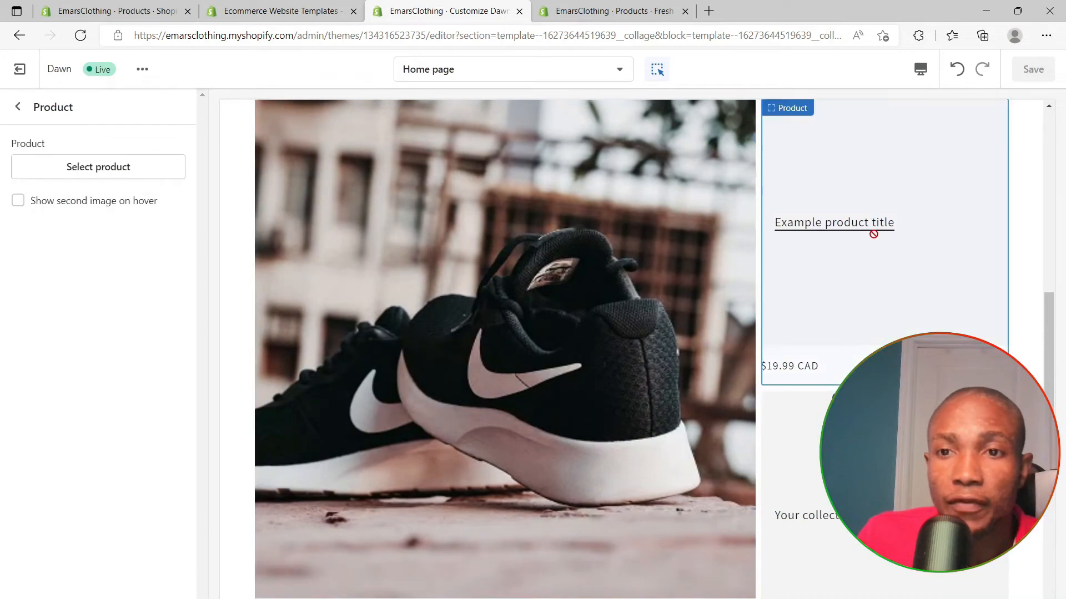
{"action": "scroll", "coordinate": [879, 254], "scroll_direction": "up", "scroll_amount": 3}
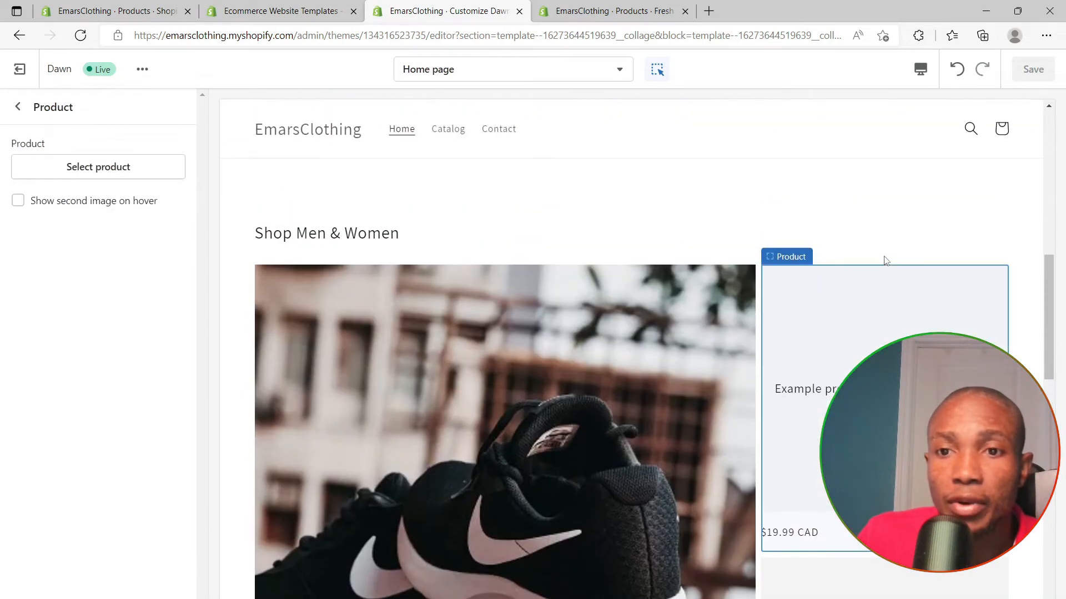
{"action": "left_click", "coordinate": [105, 167]}
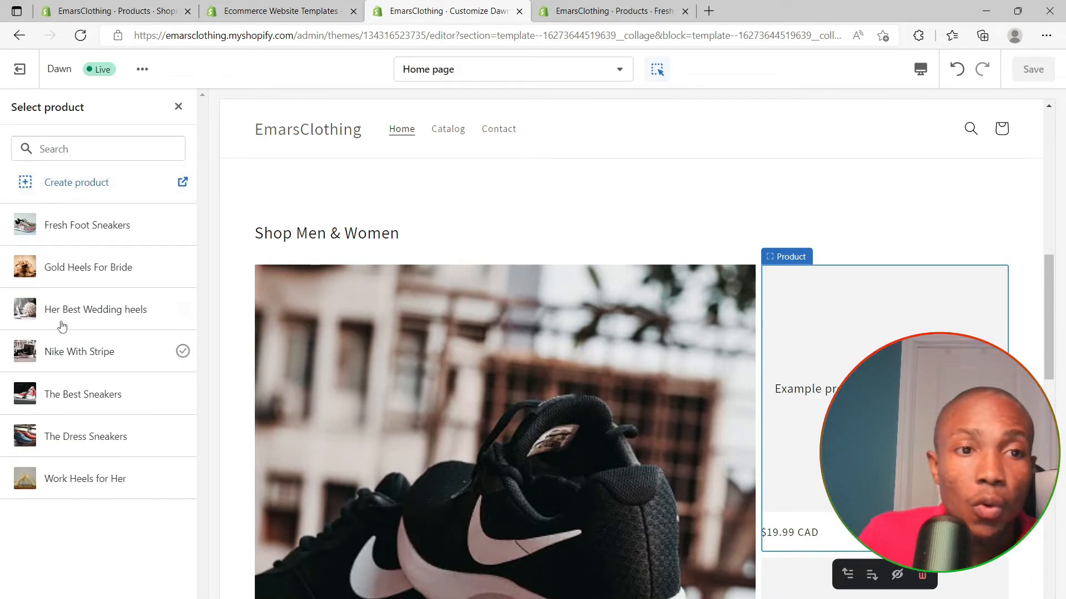
{"action": "left_click", "coordinate": [47, 437]}
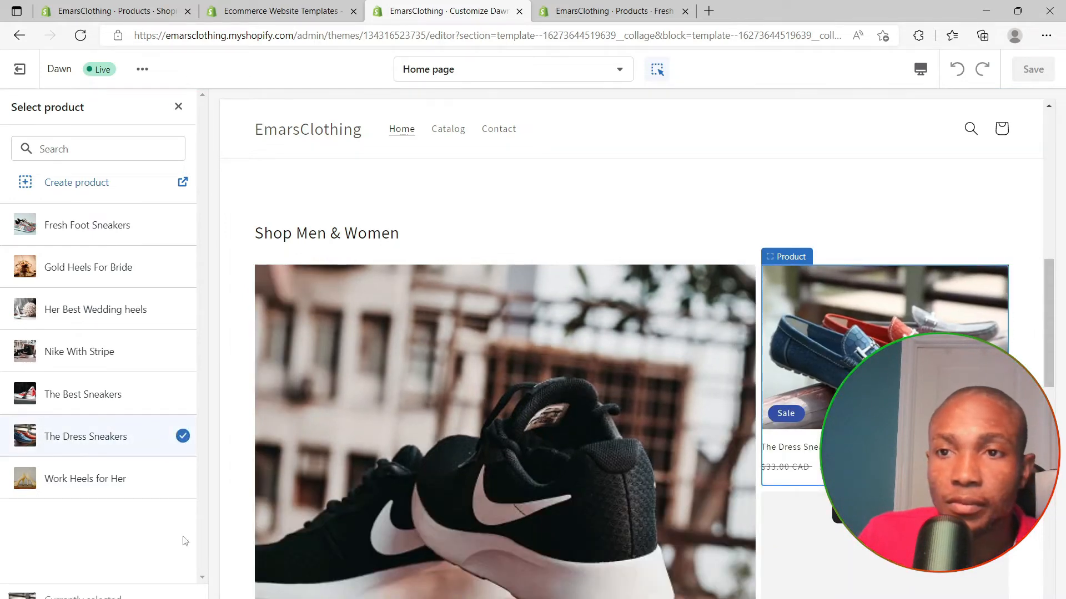
{"action": "left_click", "coordinate": [172, 598]}
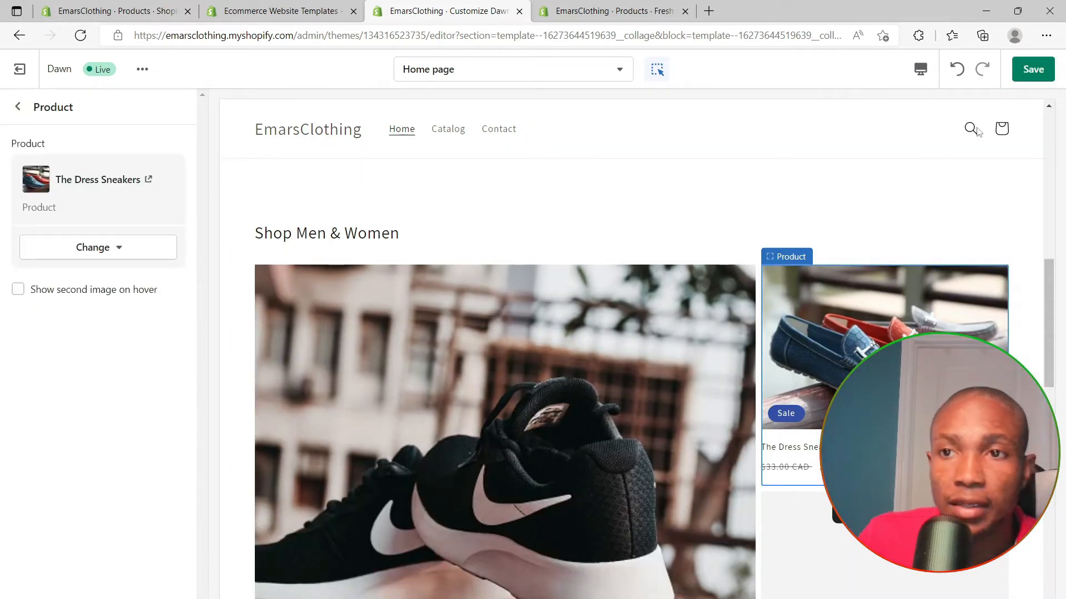
{"action": "left_click", "coordinate": [1032, 71]}
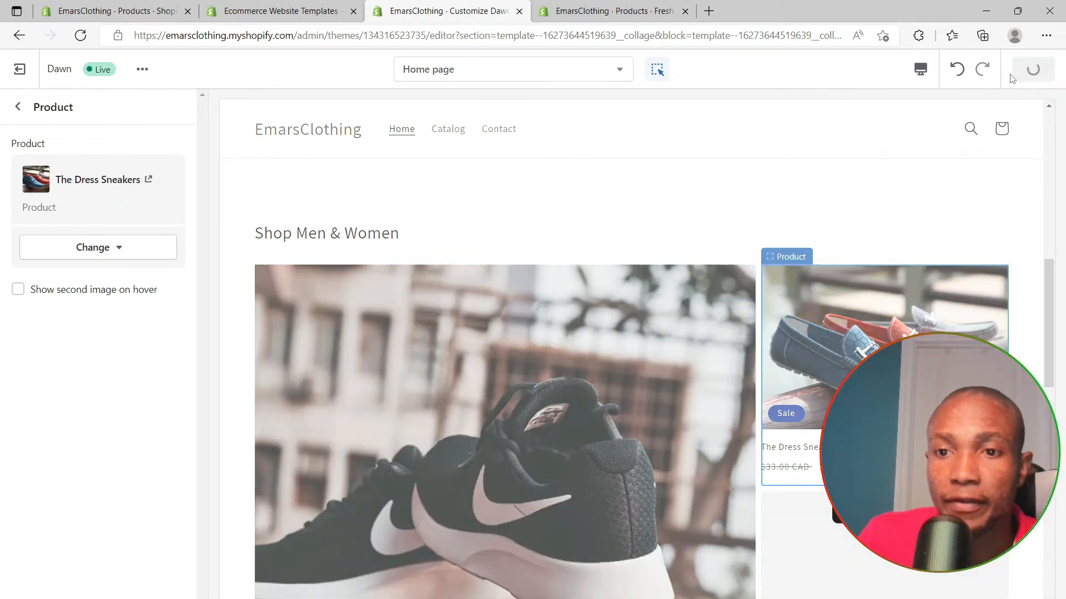
Assign the Womens collection to the empty collection block below the collage's product and save the theme.
{"action": "scroll", "coordinate": [972, 145], "scroll_direction": "down", "scroll_amount": 5}
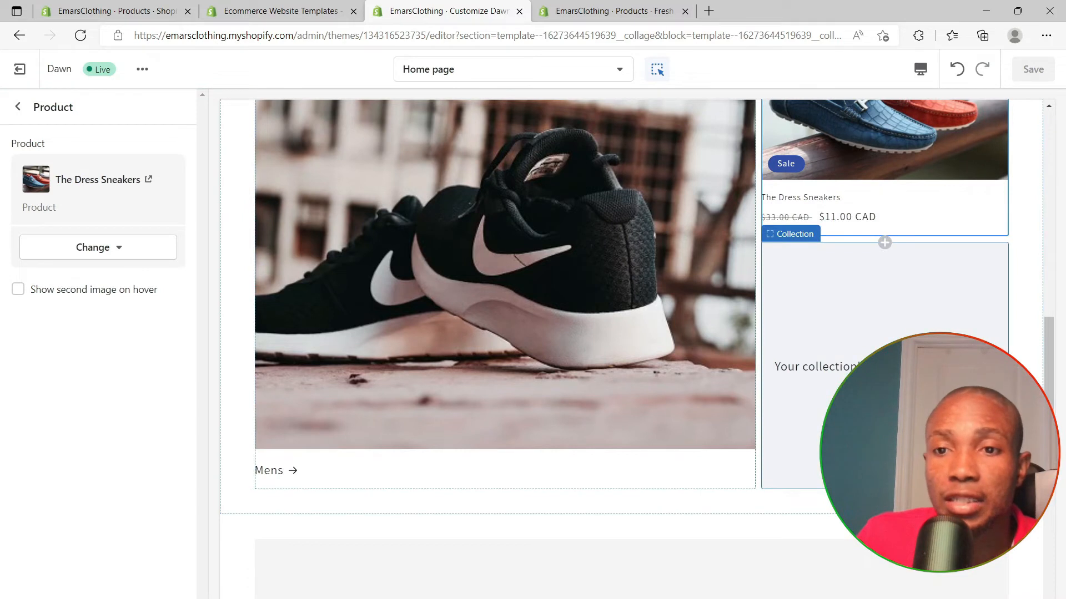
{"action": "left_click", "coordinate": [917, 389]}
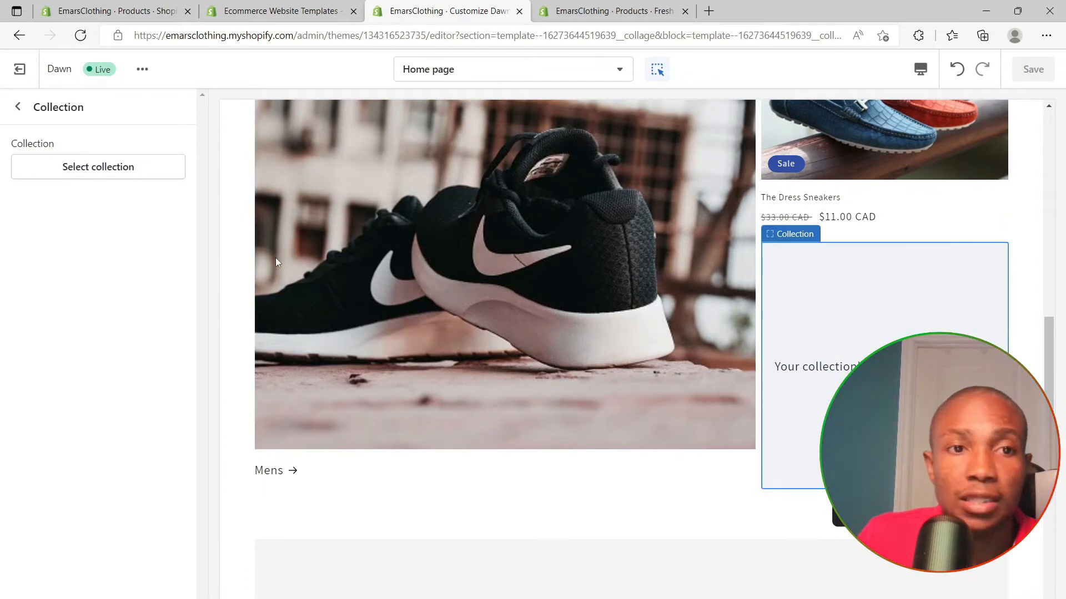
{"action": "left_click", "coordinate": [102, 172]}
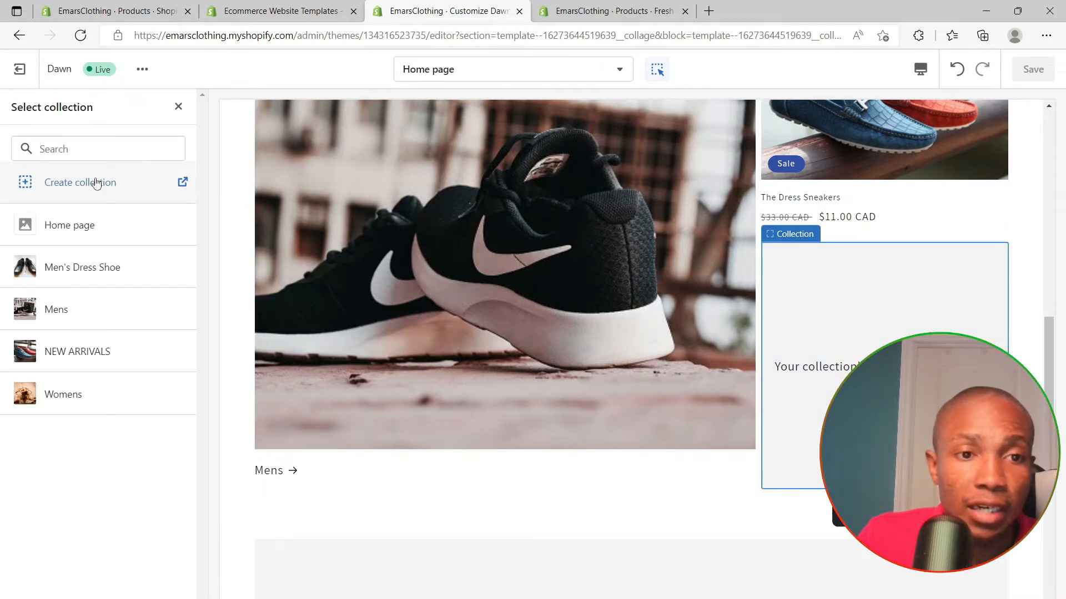
{"action": "left_click", "coordinate": [66, 398]}
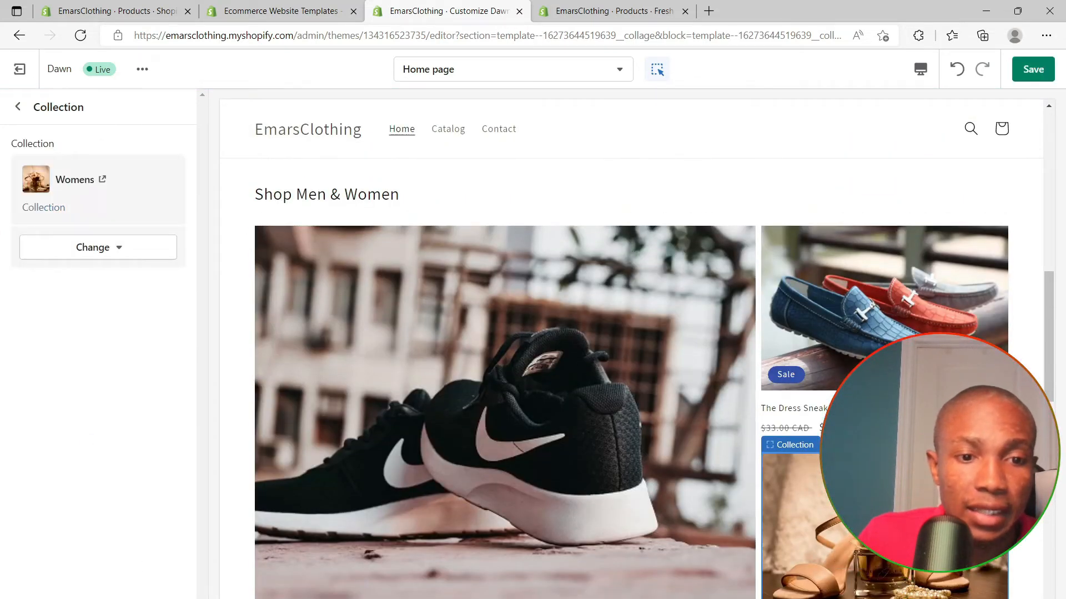
{"action": "left_click", "coordinate": [1029, 67]}
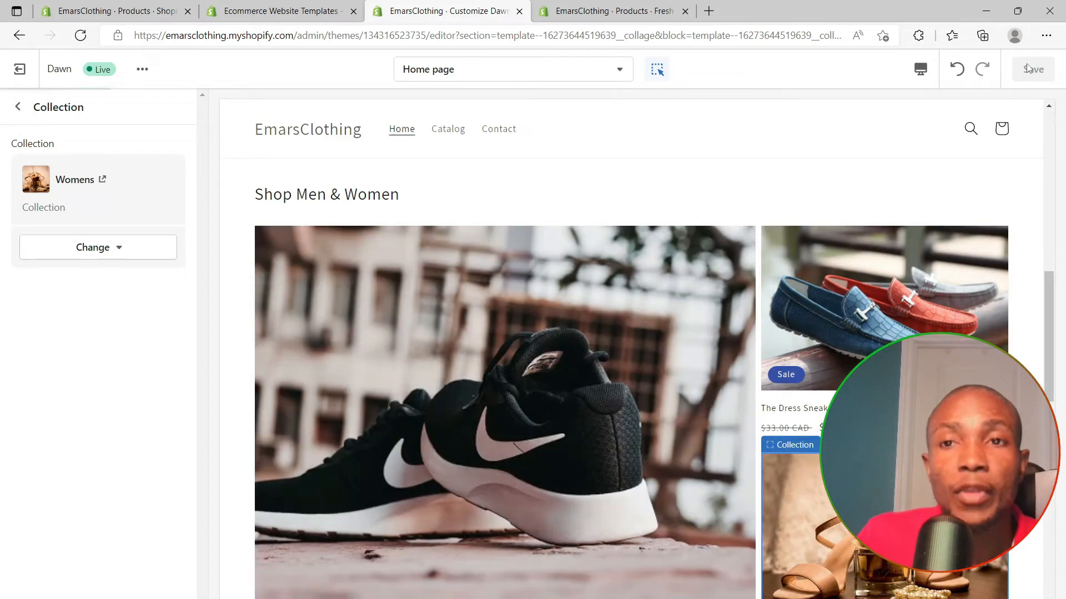
Remove the collage's Womens collection block and the Video section from the home page.
{"action": "scroll", "coordinate": [688, 215], "scroll_direction": "down", "scroll_amount": 3}
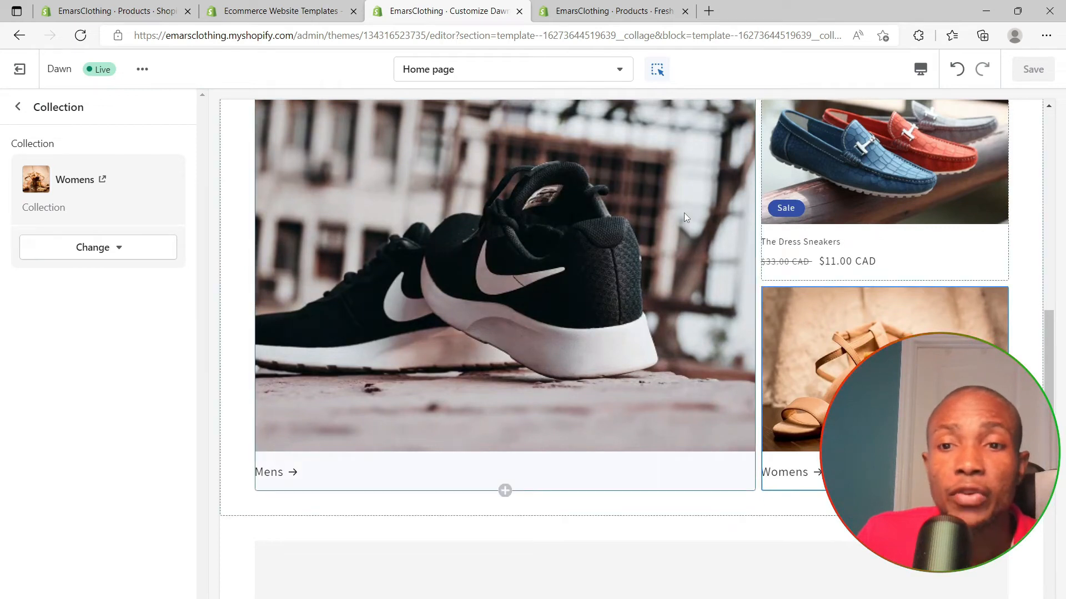
{"action": "scroll", "coordinate": [684, 215], "scroll_direction": "down", "scroll_amount": 5}
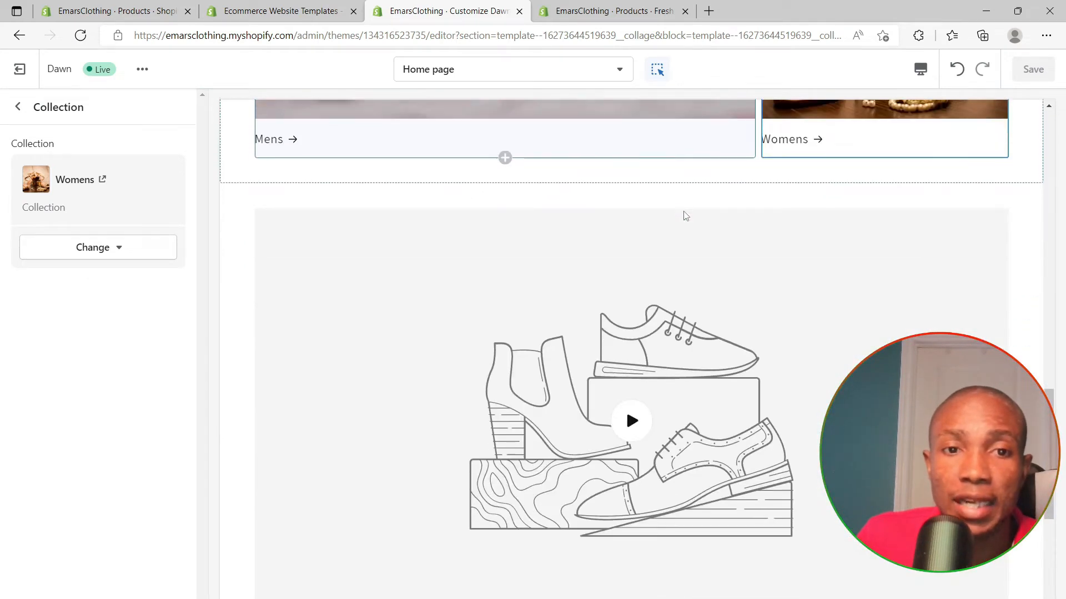
{"action": "left_click", "coordinate": [629, 436]}
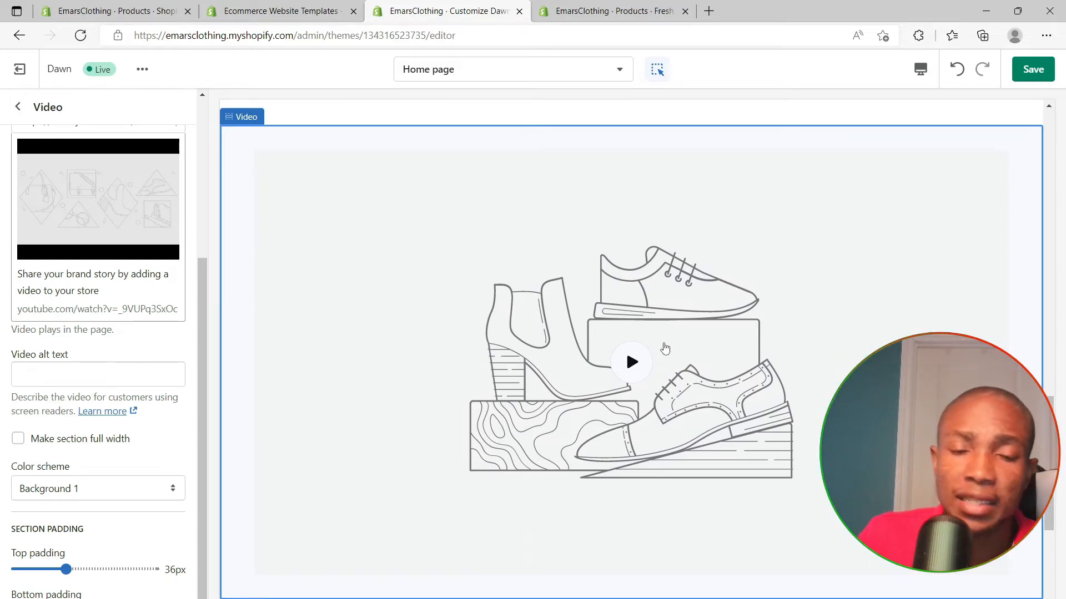
{"action": "scroll", "coordinate": [664, 348], "scroll_direction": "down", "scroll_amount": 2}
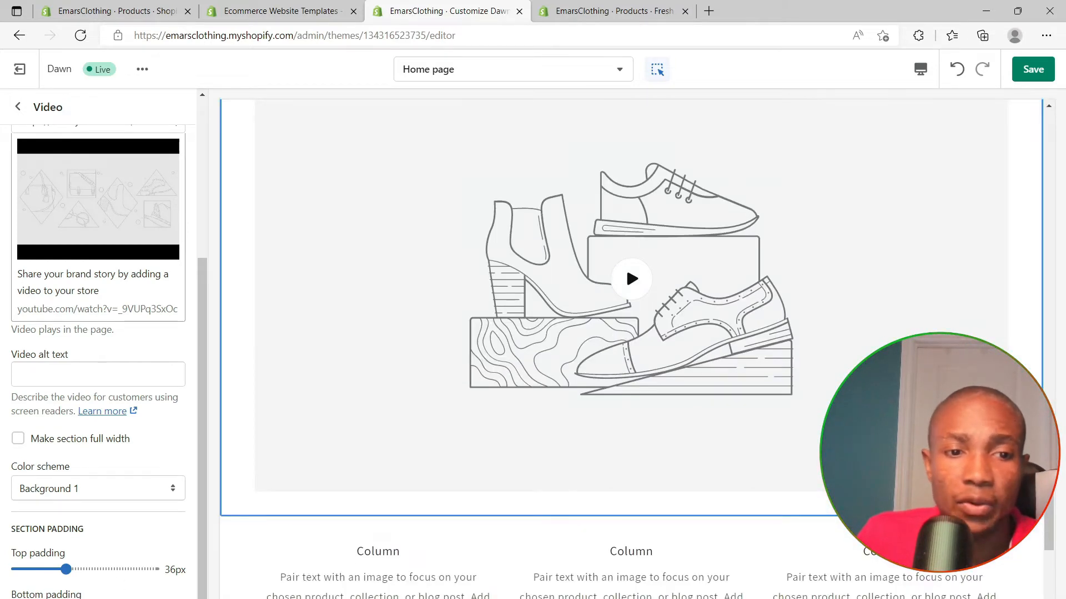
{"action": "left_click", "coordinate": [61, 598]}
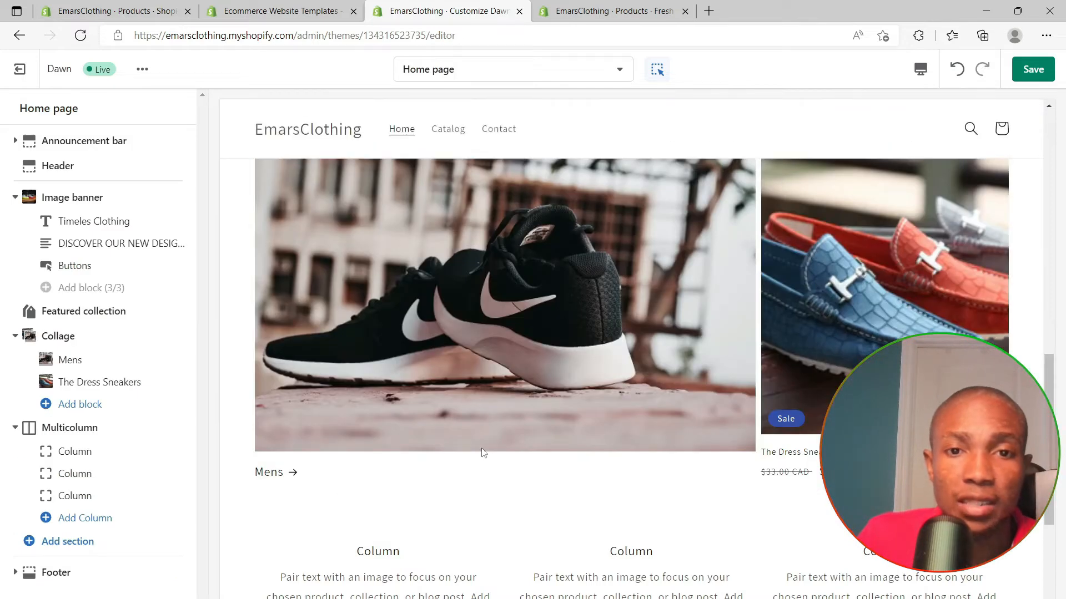
Delete the first column of the Multicolumn section and remove the whole section from the home page.
{"action": "scroll", "coordinate": [621, 424], "scroll_direction": "up", "scroll_amount": 6}
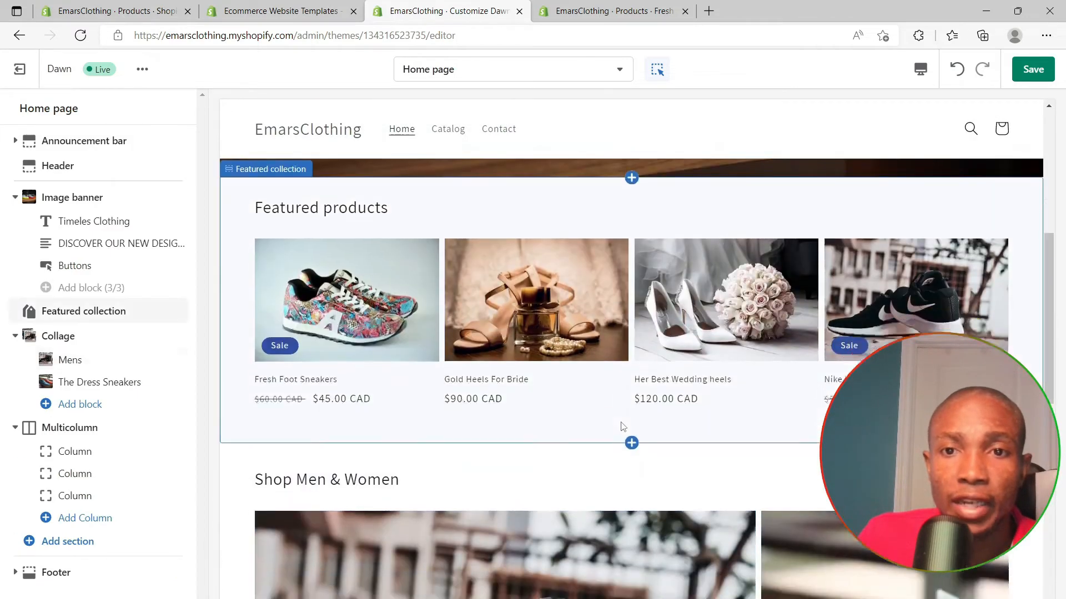
{"action": "scroll", "coordinate": [621, 427], "scroll_direction": "down", "scroll_amount": 8}
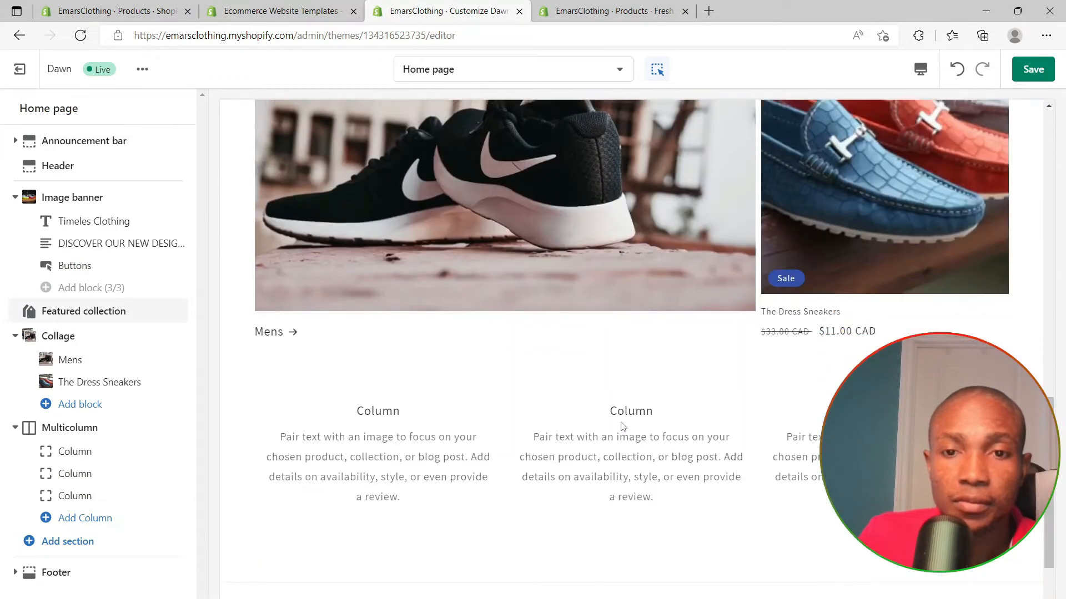
{"action": "scroll", "coordinate": [622, 426], "scroll_direction": "down", "scroll_amount": 1}
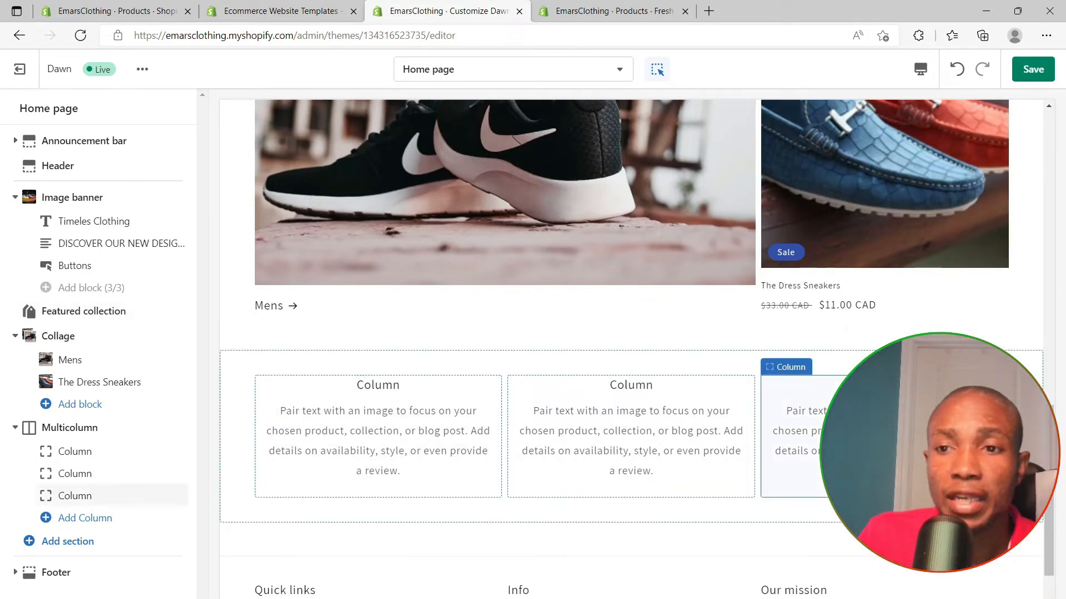
{"action": "left_click", "coordinate": [422, 411]}
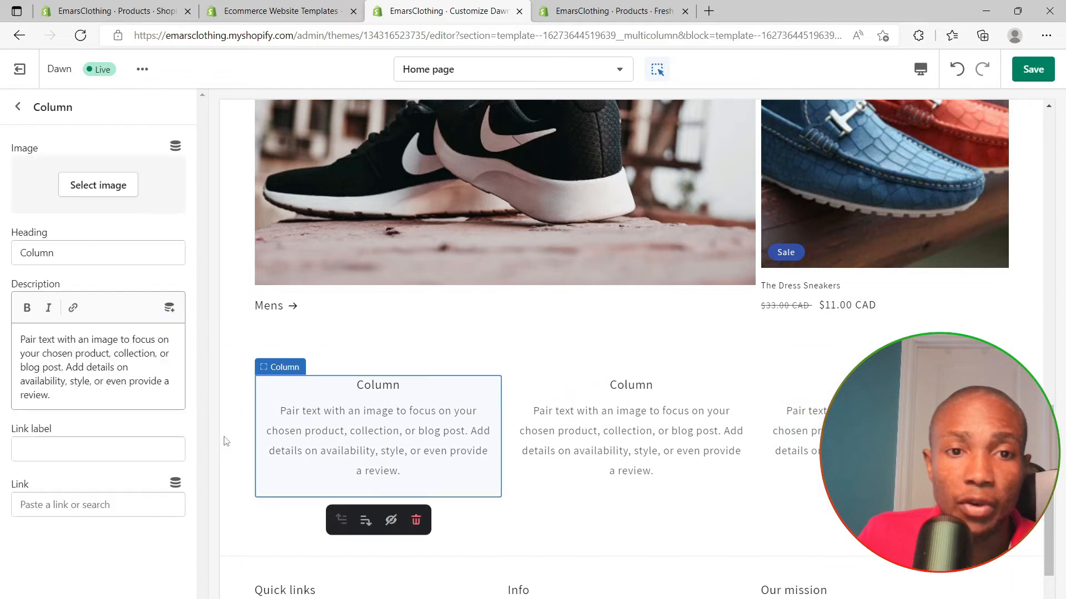
{"action": "left_click", "coordinate": [416, 520]}
{"action": "scroll", "coordinate": [443, 473], "scroll_direction": "down", "scroll_amount": 3}
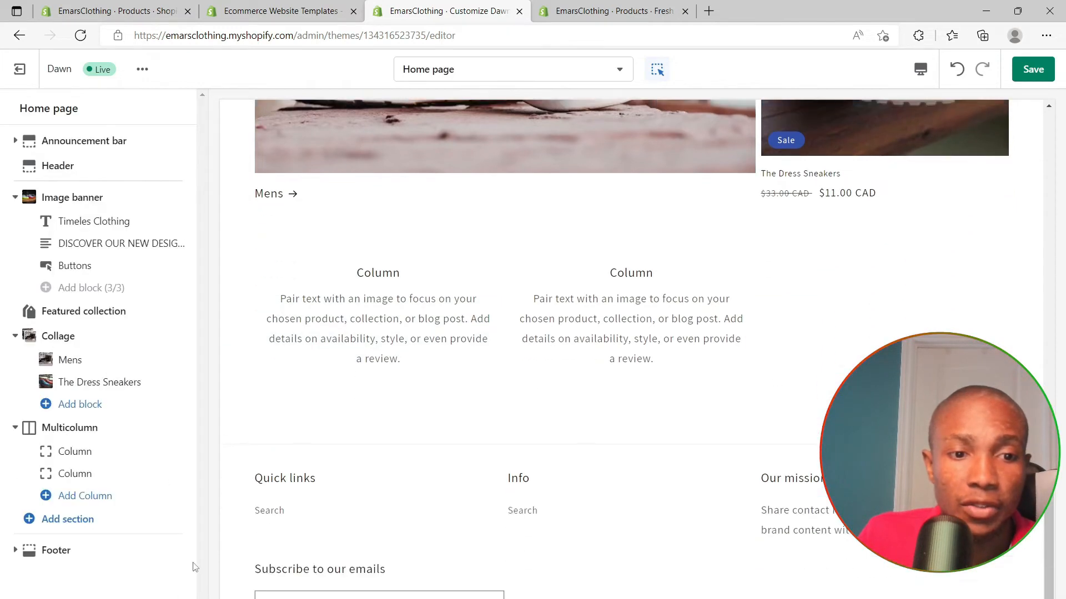
{"action": "left_click", "coordinate": [70, 428]}
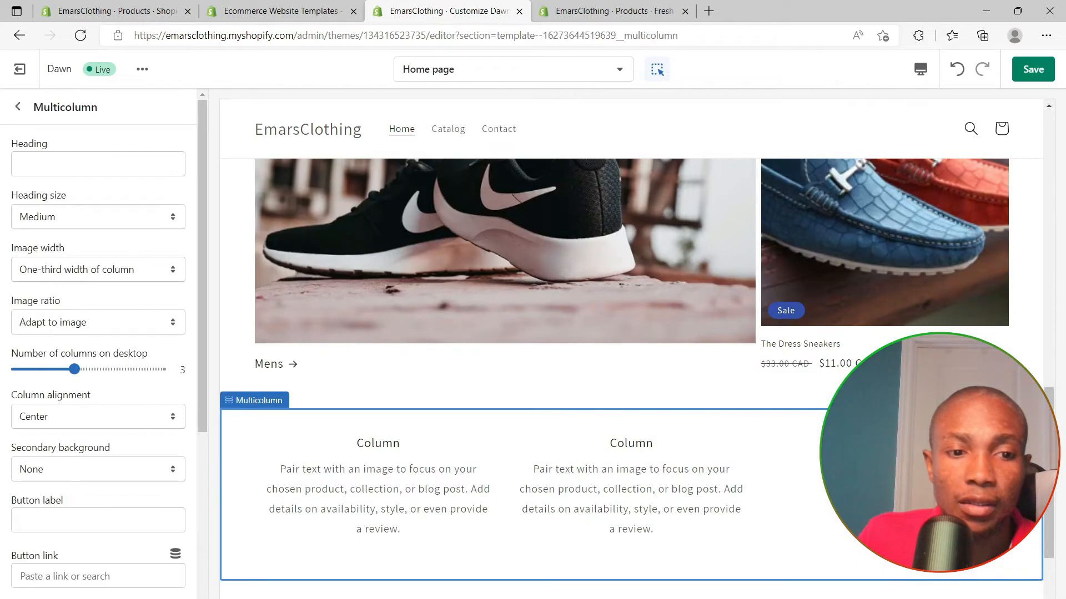
{"action": "left_click", "coordinate": [160, 579]}
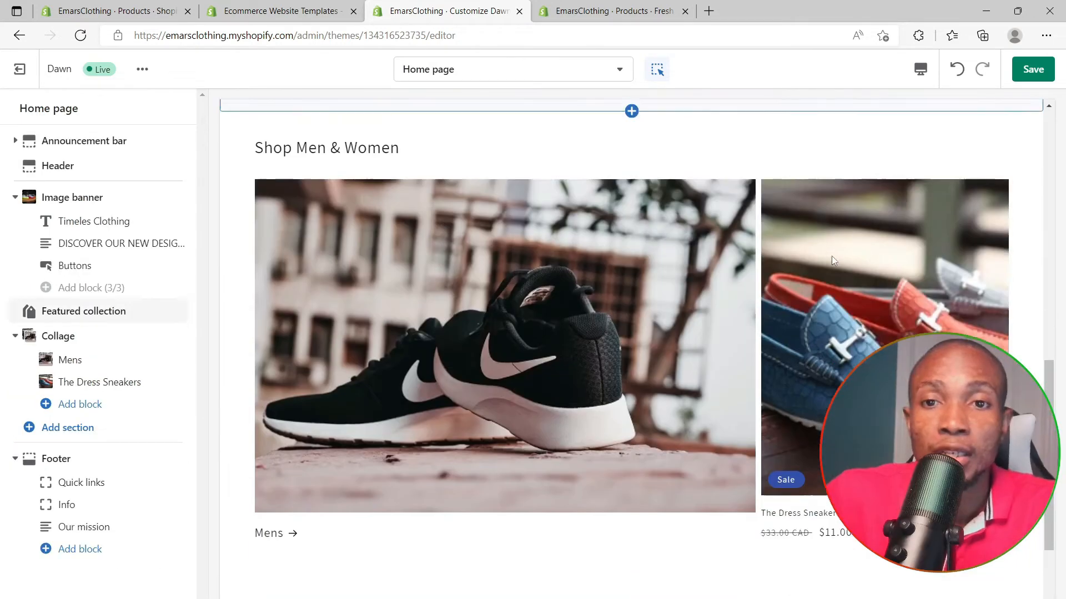
Switch from the theme editor to the store admin and open the Policies settings.
{"action": "scroll", "coordinate": [832, 258], "scroll_direction": "down", "scroll_amount": 3}
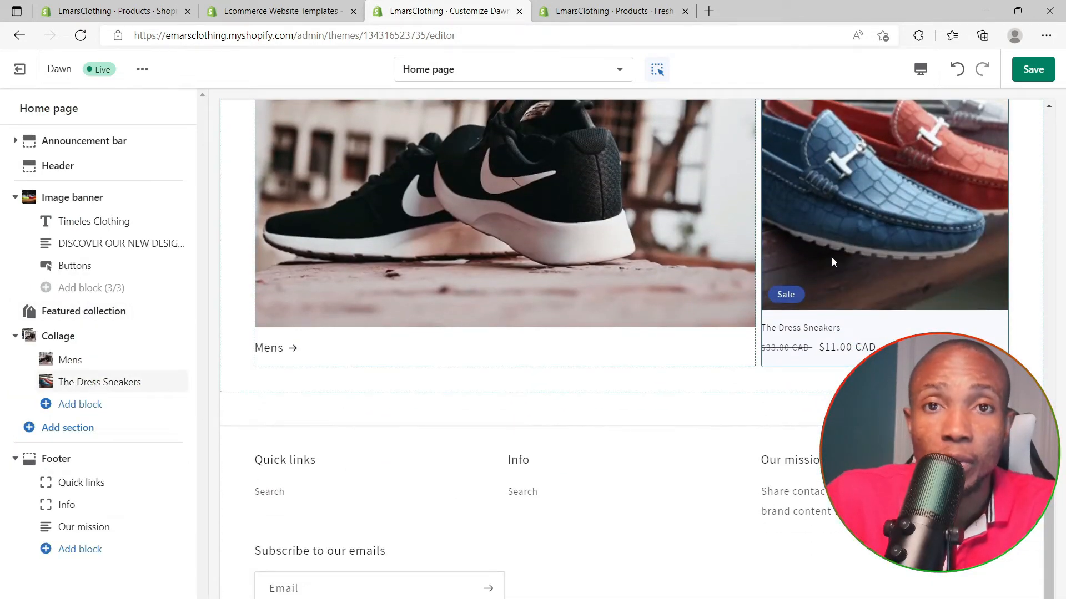
{"action": "scroll", "coordinate": [832, 258], "scroll_direction": "down", "scroll_amount": 2}
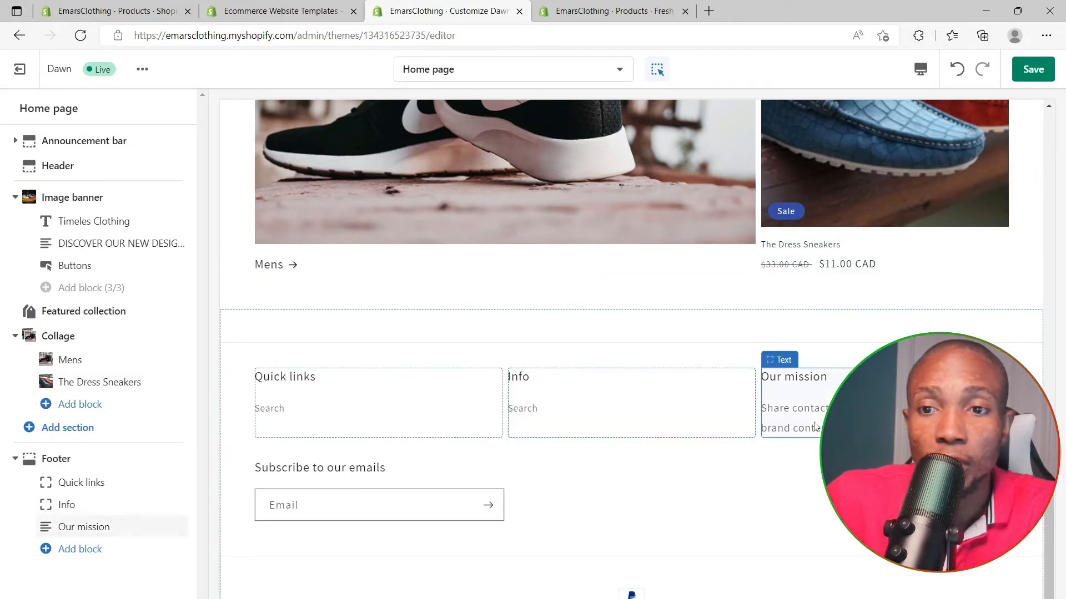
{"action": "mouse_move", "coordinate": [632, 438]}
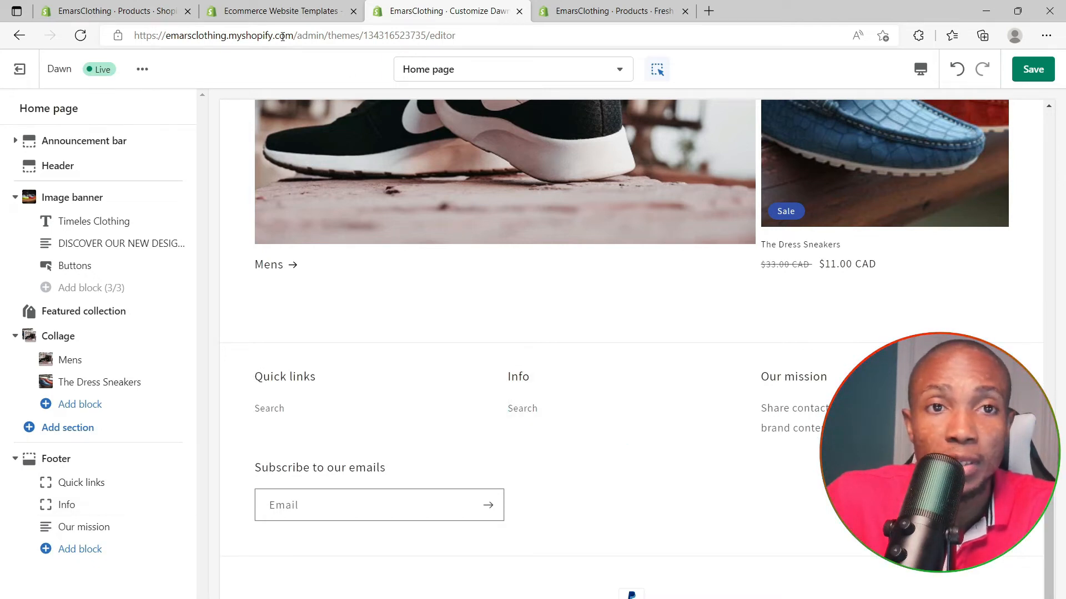
{"action": "left_click", "coordinate": [278, 12]}
{"action": "left_click", "coordinate": [166, 16]}
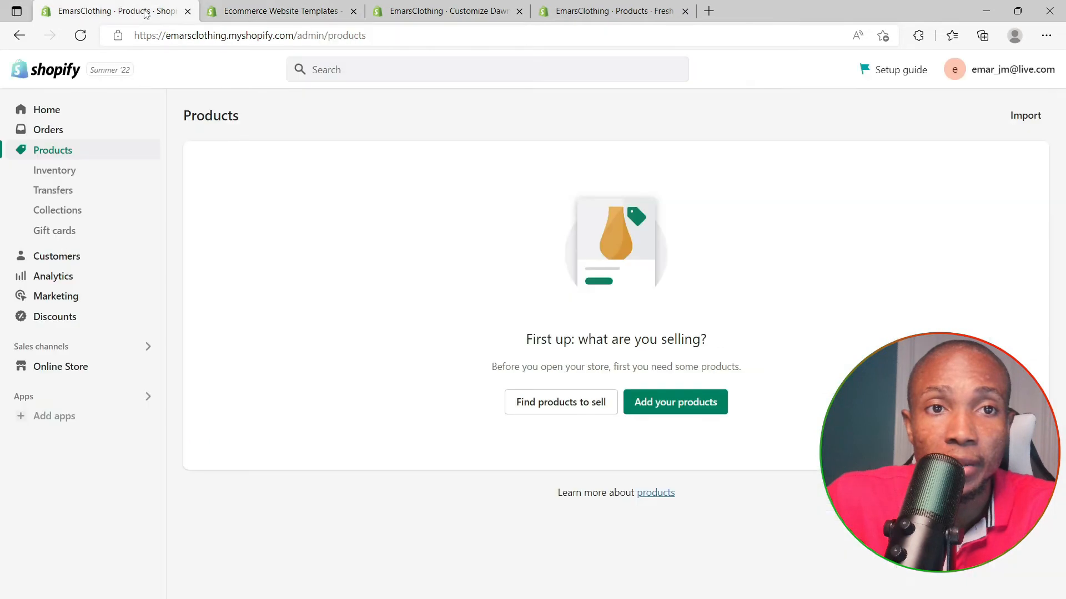
{"action": "left_click", "coordinate": [52, 596]}
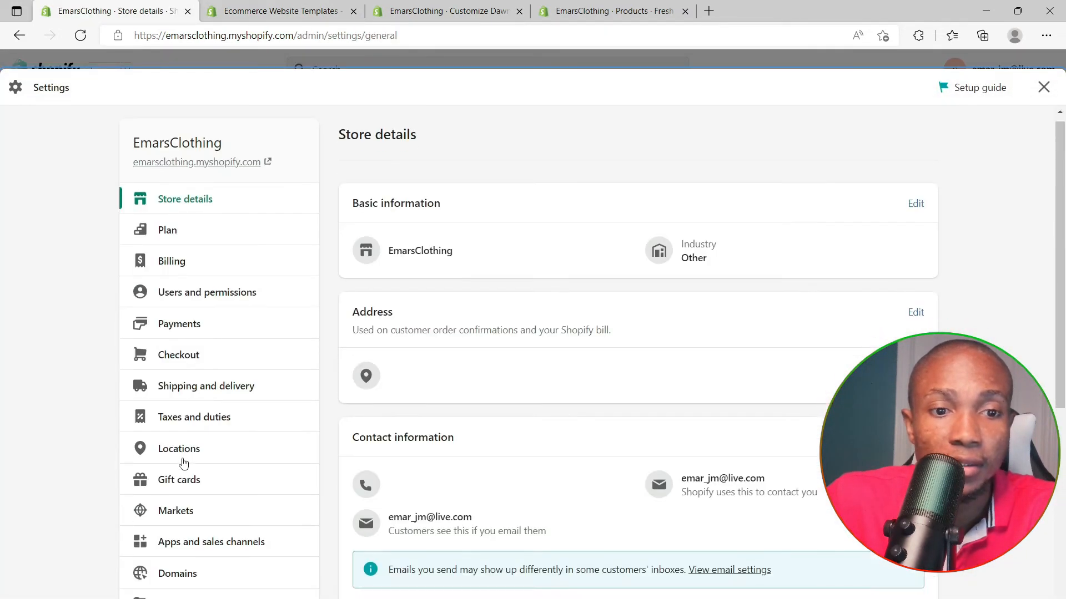
{"action": "scroll", "coordinate": [186, 463], "scroll_direction": "down", "scroll_amount": 6}
{"action": "left_click", "coordinate": [174, 436]}
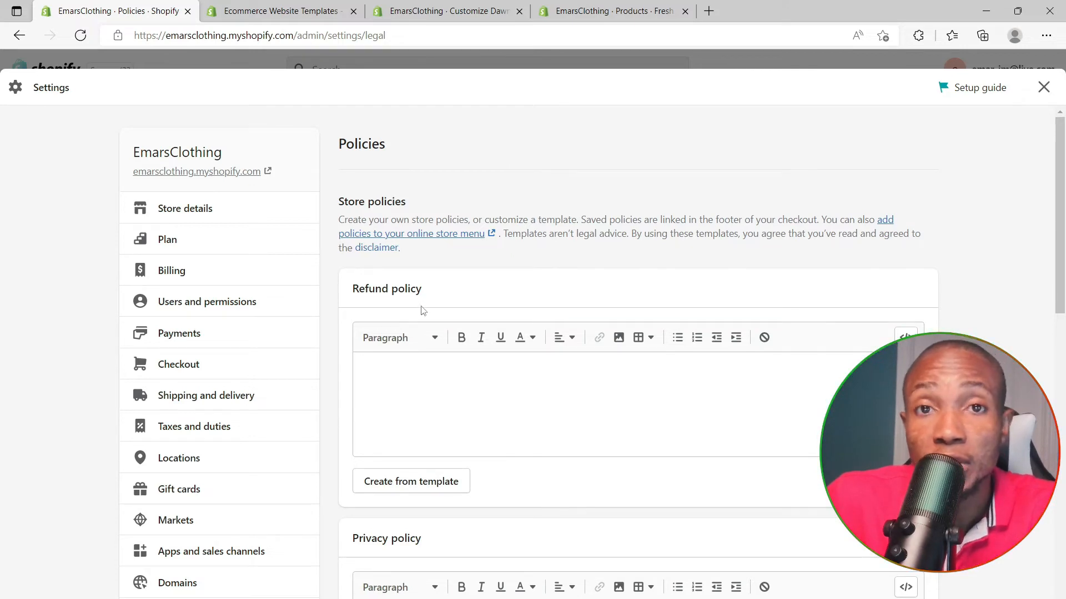
Create the store's refund policy and privacy policy from the provided templates.
{"action": "left_click", "coordinate": [403, 483]}
{"action": "scroll", "coordinate": [442, 461], "scroll_direction": "down", "scroll_amount": 10}
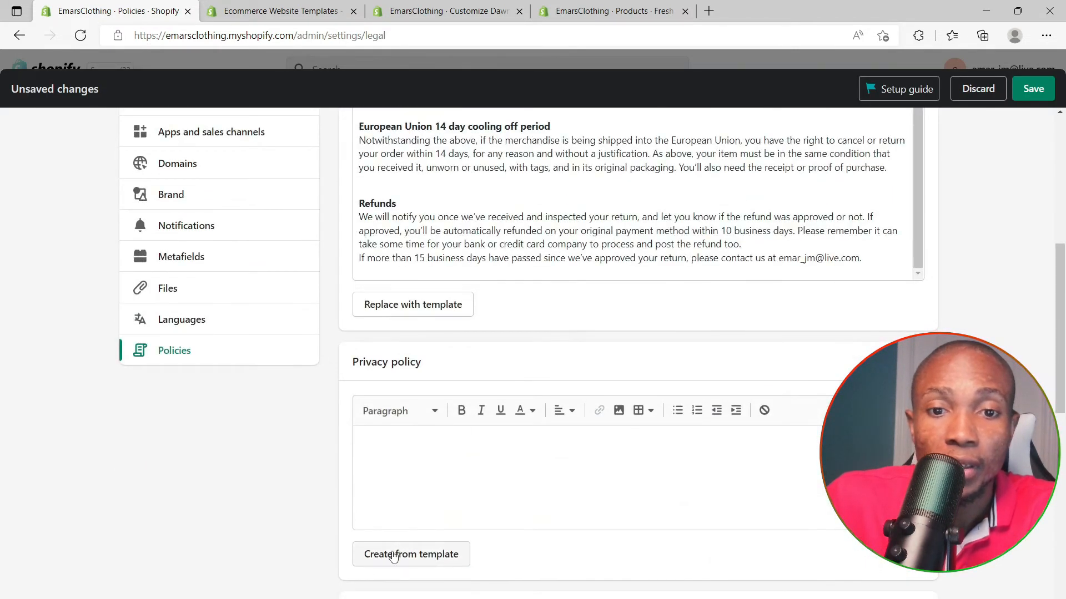
{"action": "left_click", "coordinate": [428, 558]}
{"action": "scroll", "coordinate": [570, 458], "scroll_direction": "down", "scroll_amount": 1}
{"action": "scroll", "coordinate": [570, 458], "scroll_direction": "down", "scroll_amount": 10}
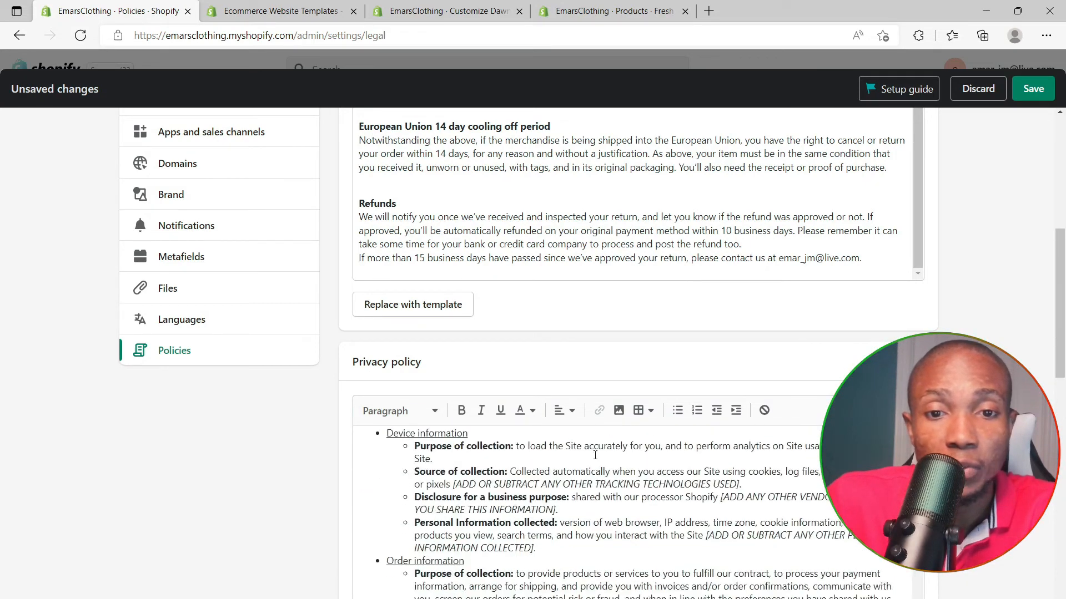
Create the terms of service and contact information from their templates, save the policies and close the settings.
{"action": "scroll", "coordinate": [570, 458], "scroll_direction": "down", "scroll_amount": 7}
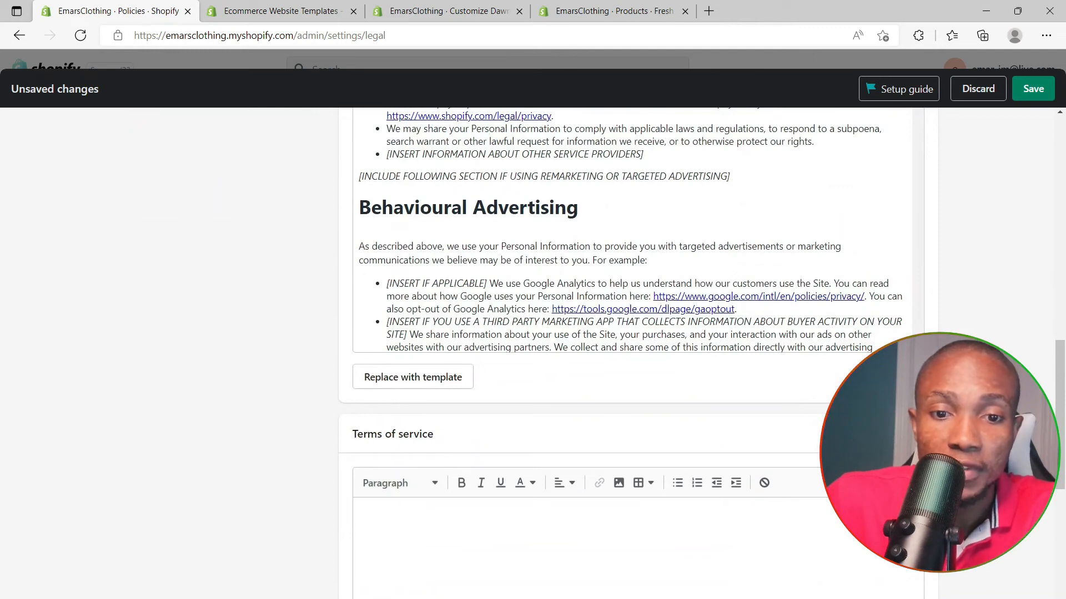
{"action": "scroll", "coordinate": [632, 504], "scroll_direction": "down", "scroll_amount": 10}
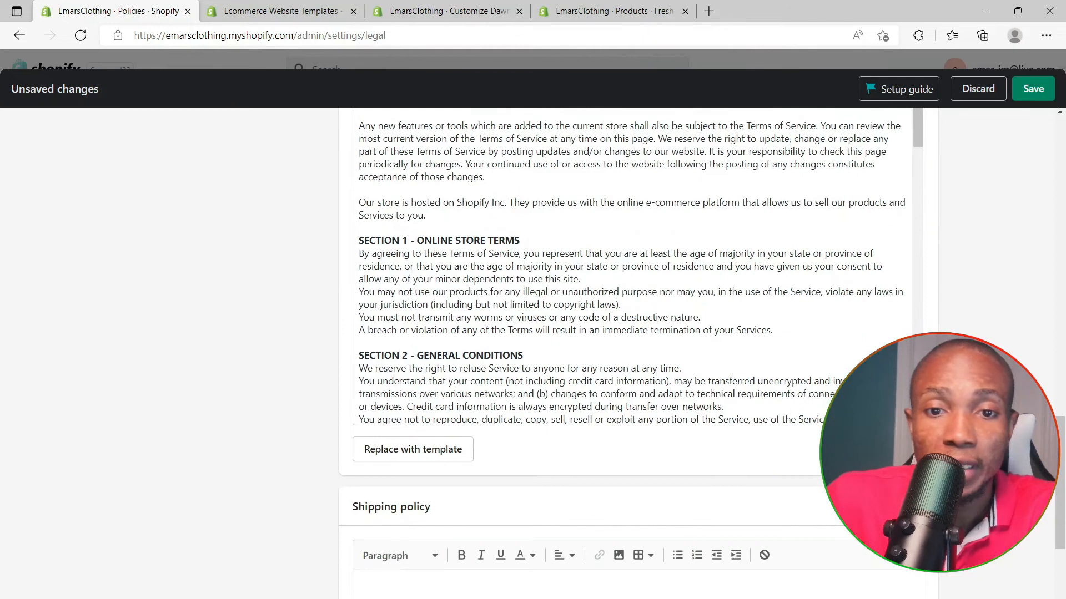
{"action": "scroll", "coordinate": [633, 504], "scroll_direction": "down", "scroll_amount": 2}
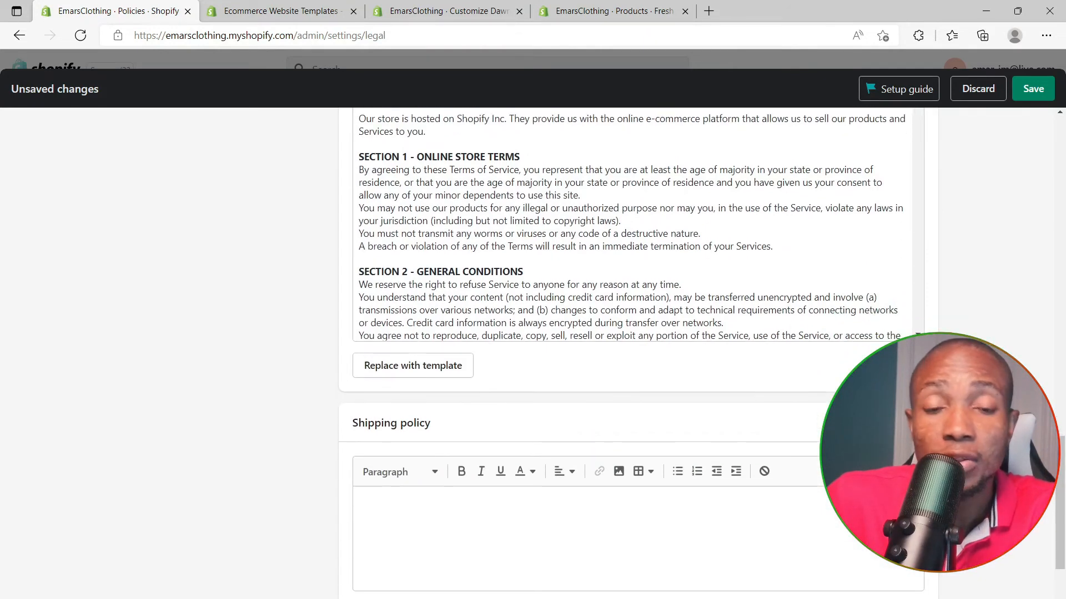
{"action": "scroll", "coordinate": [361, 451], "scroll_direction": "down", "scroll_amount": 3}
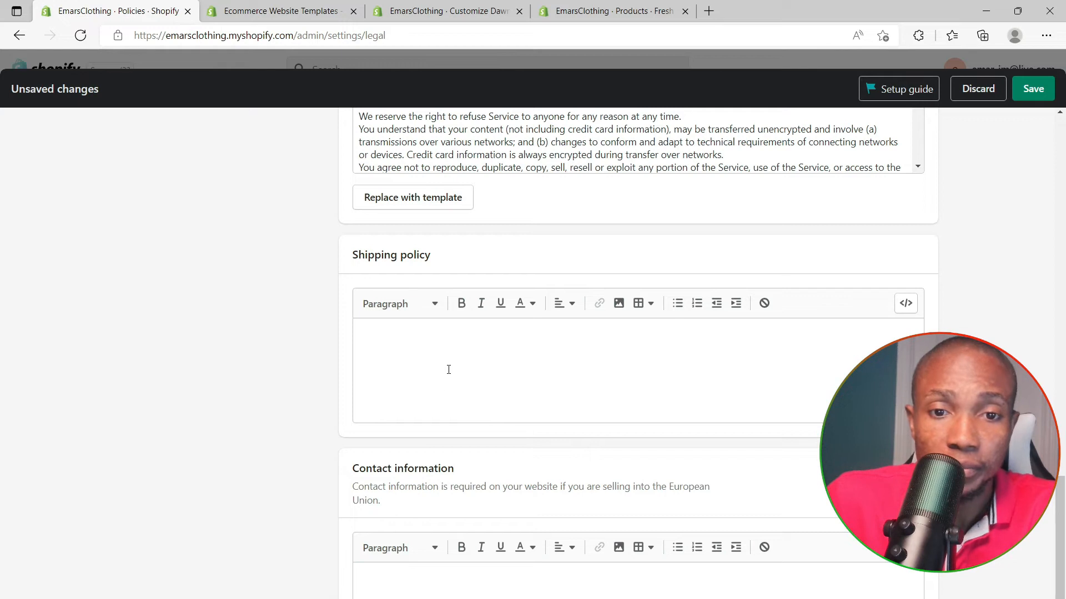
{"action": "scroll", "coordinate": [447, 369], "scroll_direction": "down", "scroll_amount": 3}
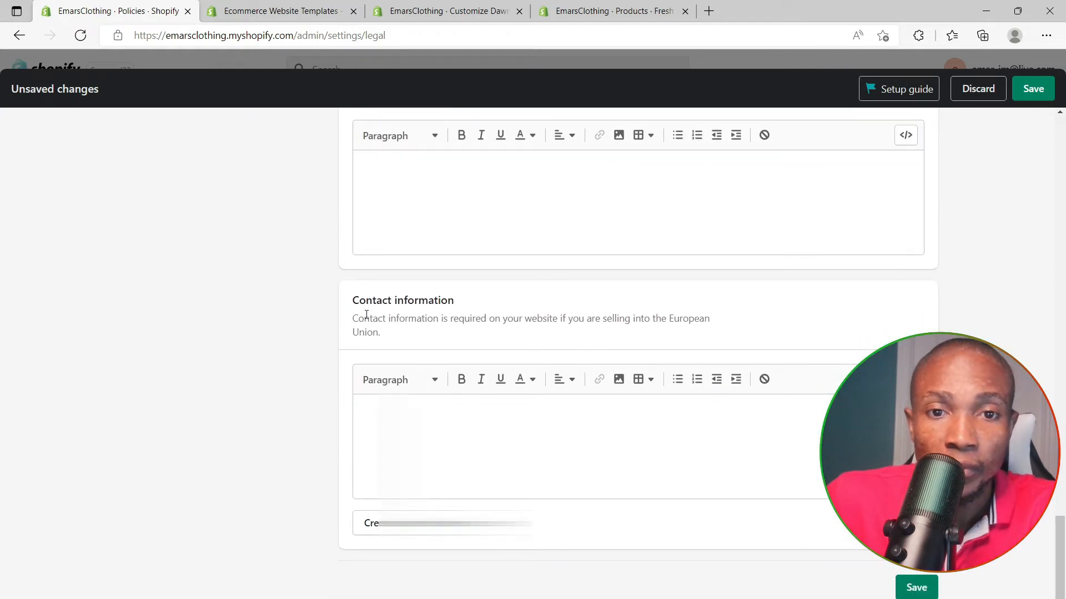
{"action": "left_click", "coordinate": [428, 532]}
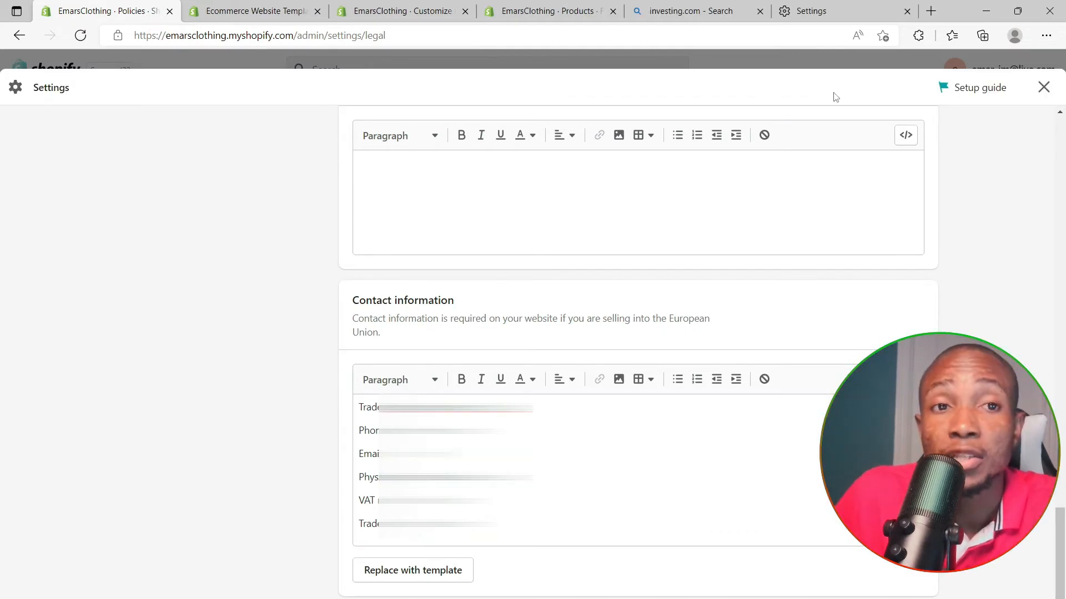
{"action": "left_click", "coordinate": [1044, 87]}
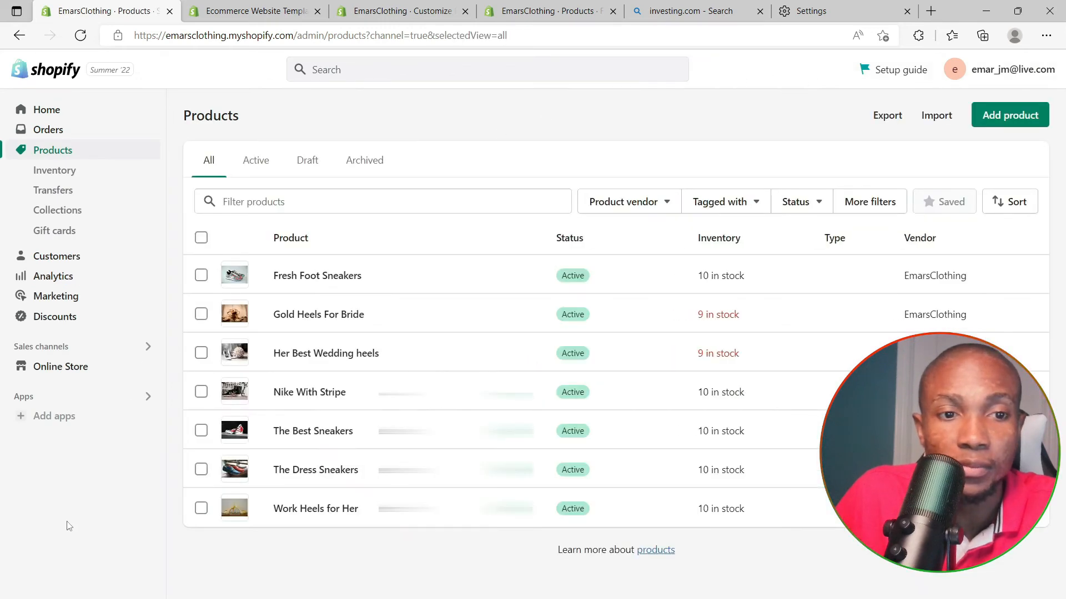
Open the Footer menu in the online store's navigation and remove its Search item.
{"action": "left_click", "coordinate": [58, 369]}
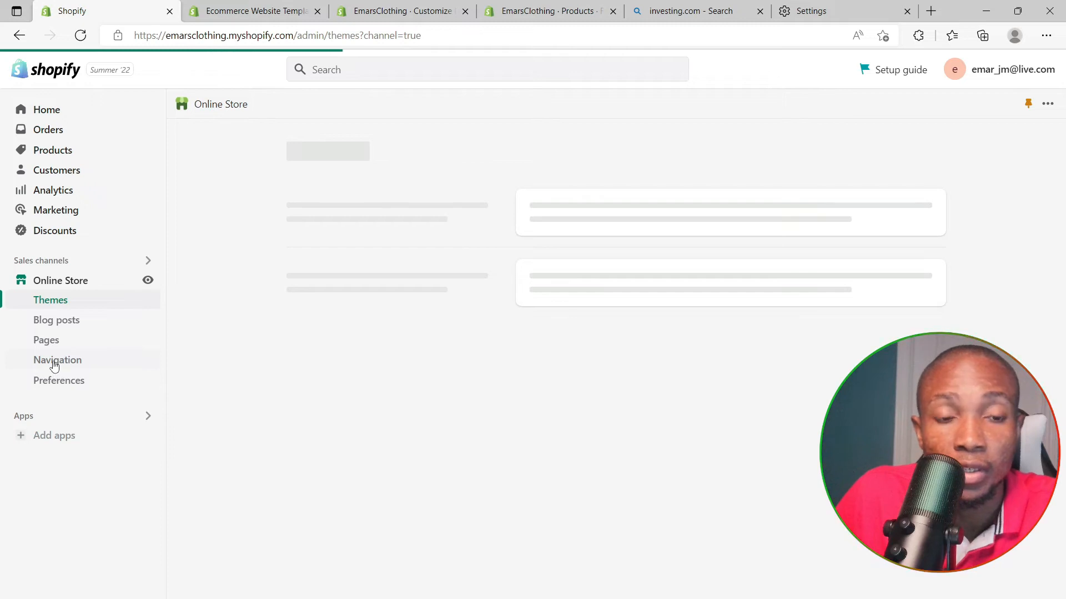
{"action": "left_click", "coordinate": [55, 362]}
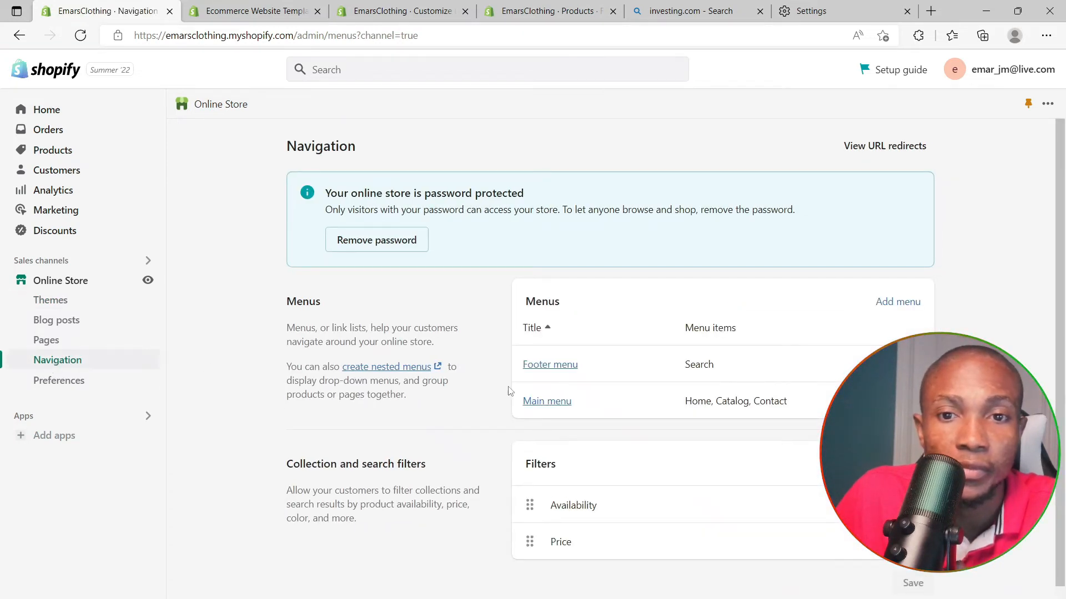
{"action": "left_click", "coordinate": [551, 366]}
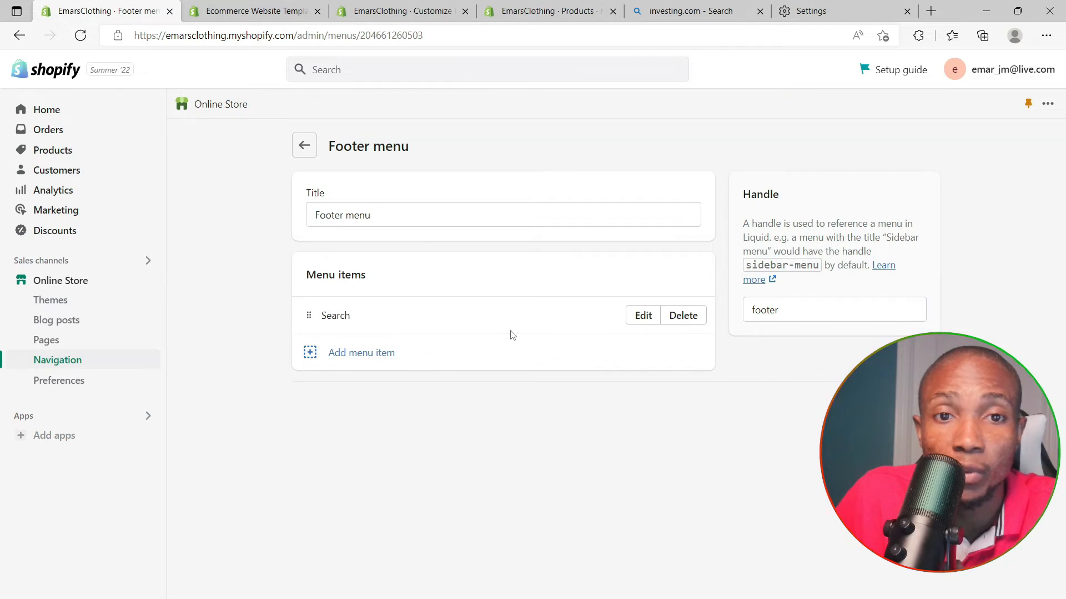
{"action": "left_click", "coordinate": [686, 317]}
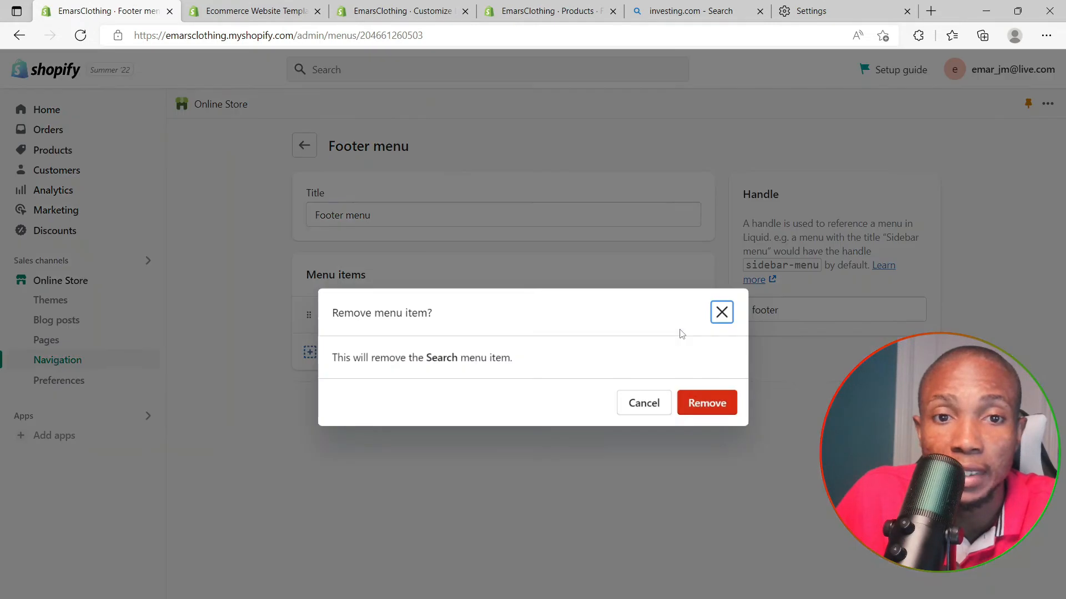
{"action": "left_click", "coordinate": [699, 403]}
Add a menu item to the Footer menu that links to the store's Privacy Policy.
{"action": "left_click", "coordinate": [353, 386]}
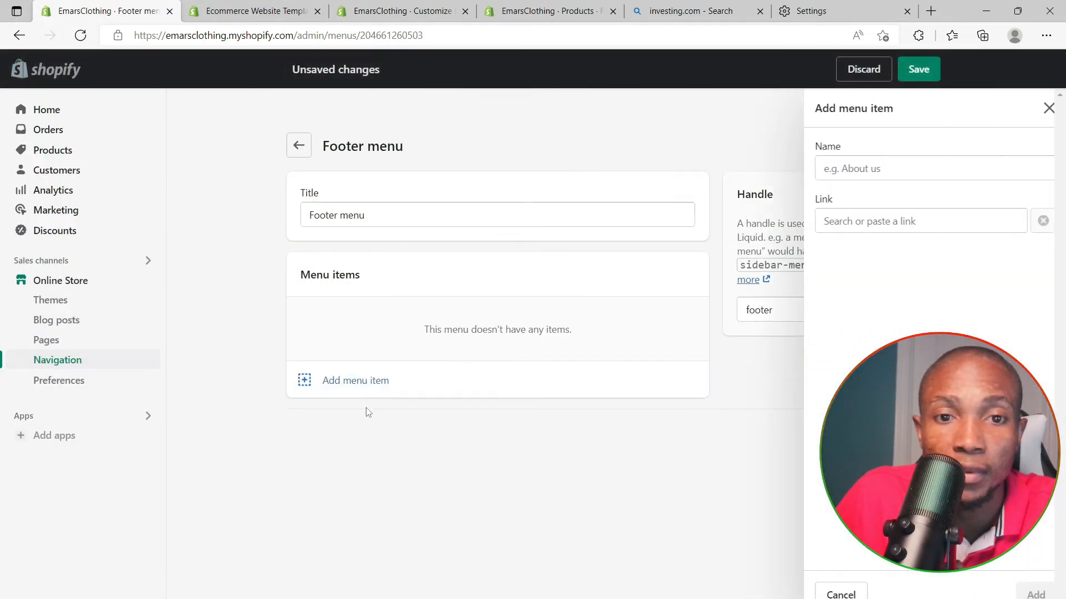
{"action": "left_click", "coordinate": [888, 221]}
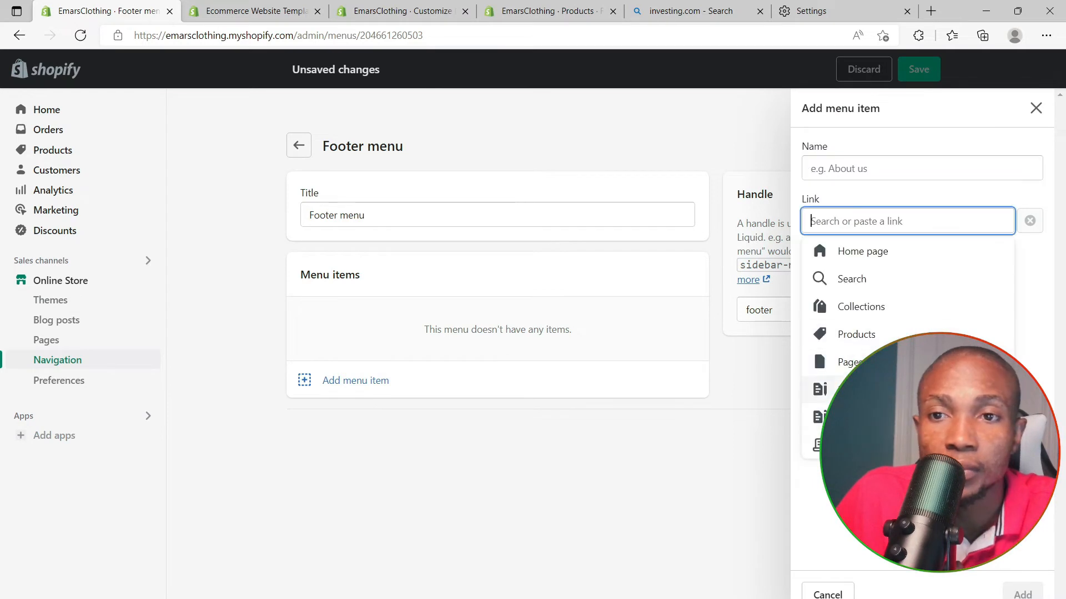
{"action": "left_click", "coordinate": [854, 444]}
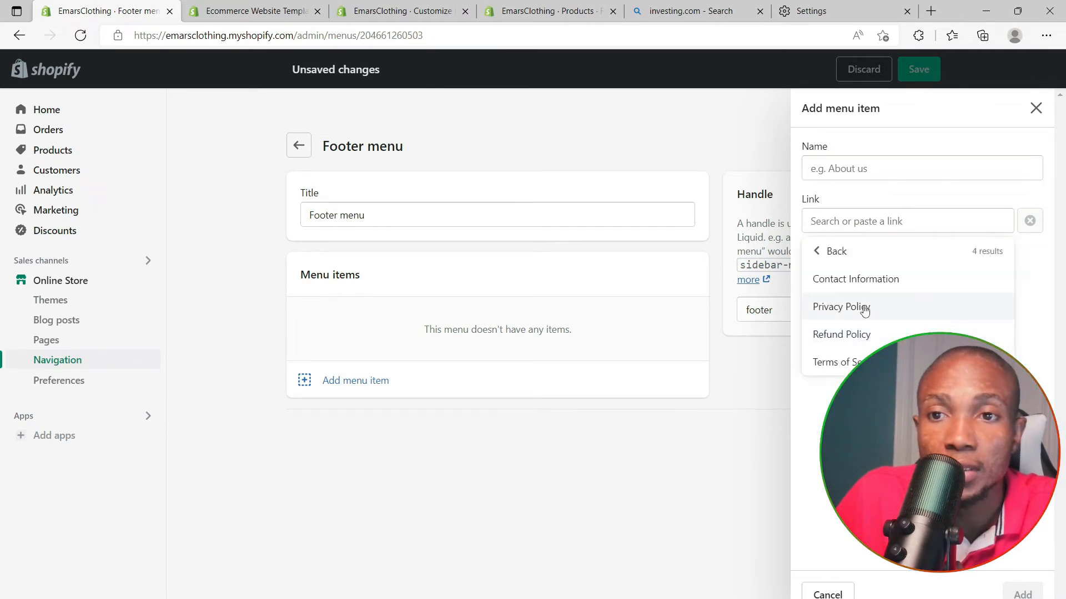
{"action": "left_click", "coordinate": [853, 310]}
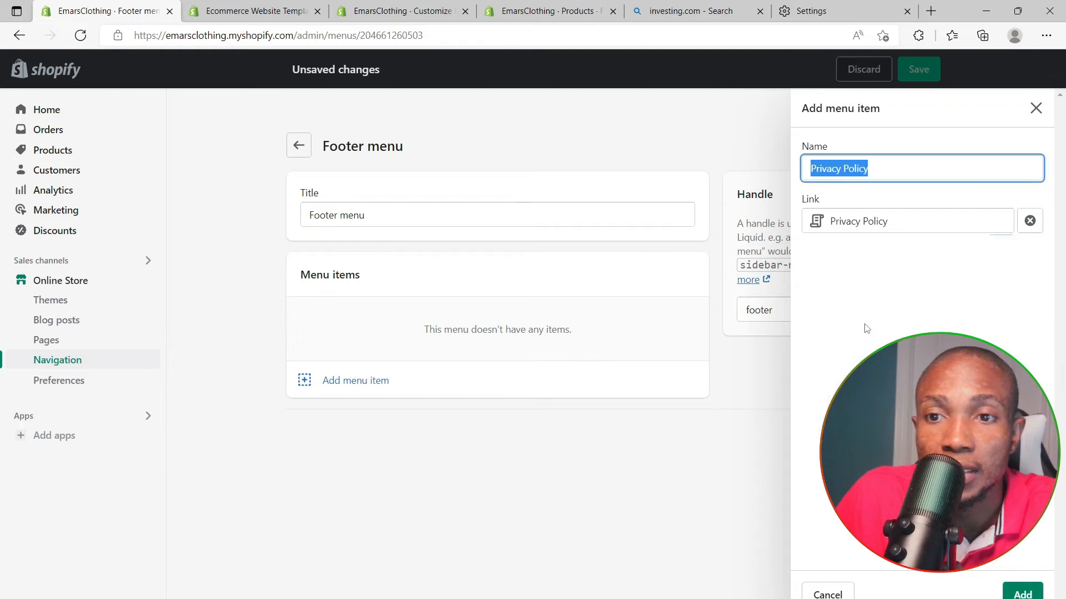
{"action": "left_click", "coordinate": [1007, 595]}
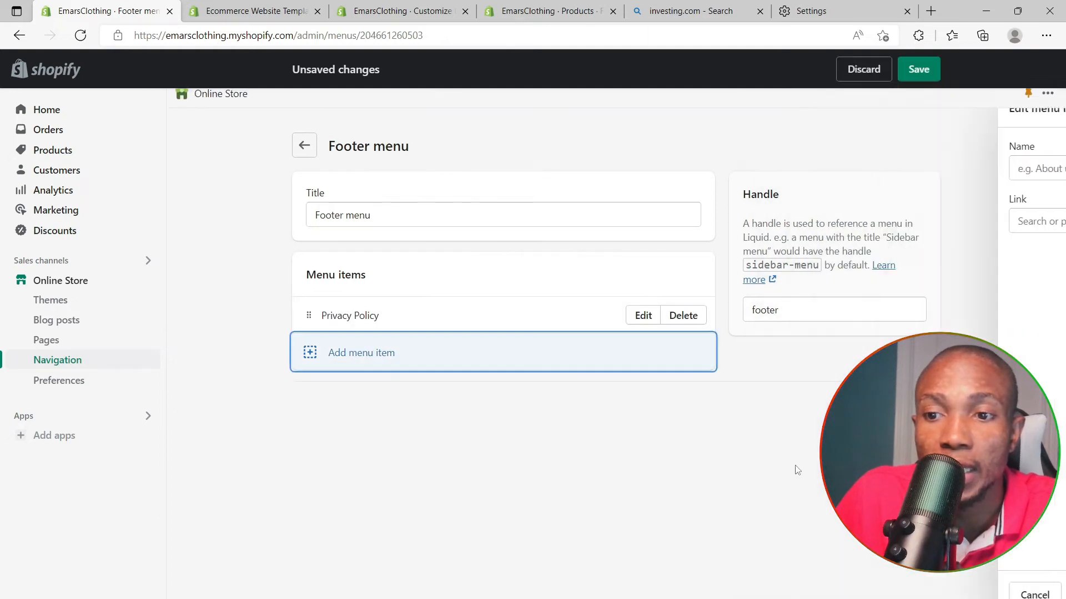
Add a Refund Policy item linked to the matching store policy to the Footer menu.
{"action": "left_click", "coordinate": [323, 364]}
{"action": "left_click", "coordinate": [888, 221]}
{"action": "left_click", "coordinate": [853, 445]}
{"action": "left_click", "coordinate": [853, 335]}
{"action": "left_click", "coordinate": [1021, 593]}
Add a Terms of Service item linked to the matching store policy to the Footer menu.
{"action": "left_click", "coordinate": [355, 389]}
{"action": "left_click", "coordinate": [888, 221]}
{"action": "left_click", "coordinate": [853, 445]}
{"action": "left_click", "coordinate": [857, 362]}
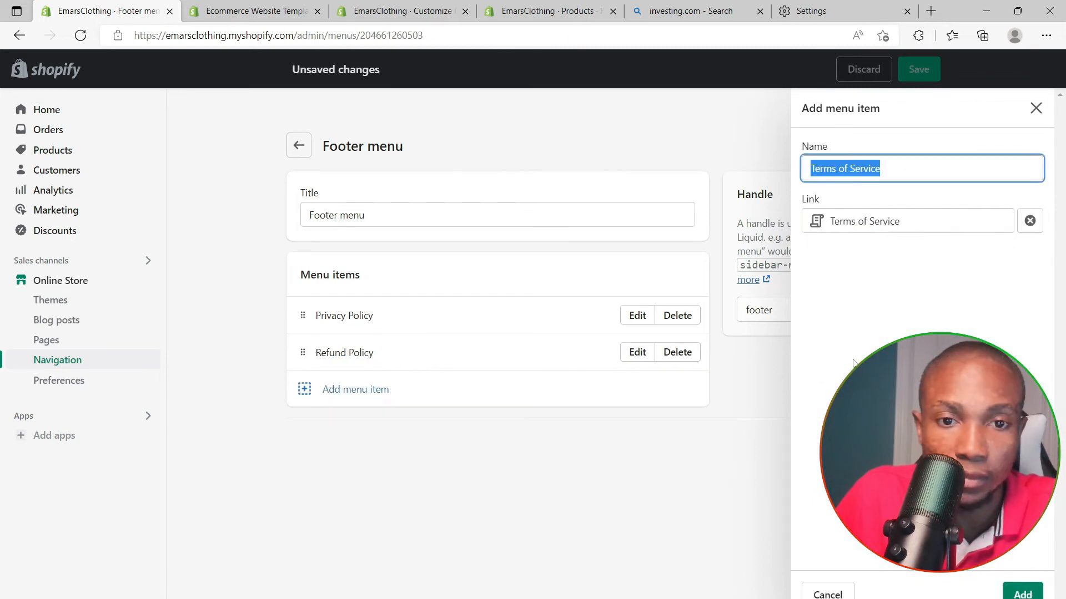
{"action": "left_click", "coordinate": [1022, 594]}
Add a Contact Information item linked to the matching policy to the Footer menu and save the menu.
{"action": "left_click", "coordinate": [356, 426]}
{"action": "left_click", "coordinate": [893, 221]}
{"action": "left_click", "coordinate": [854, 445]}
{"action": "left_click", "coordinate": [861, 284]}
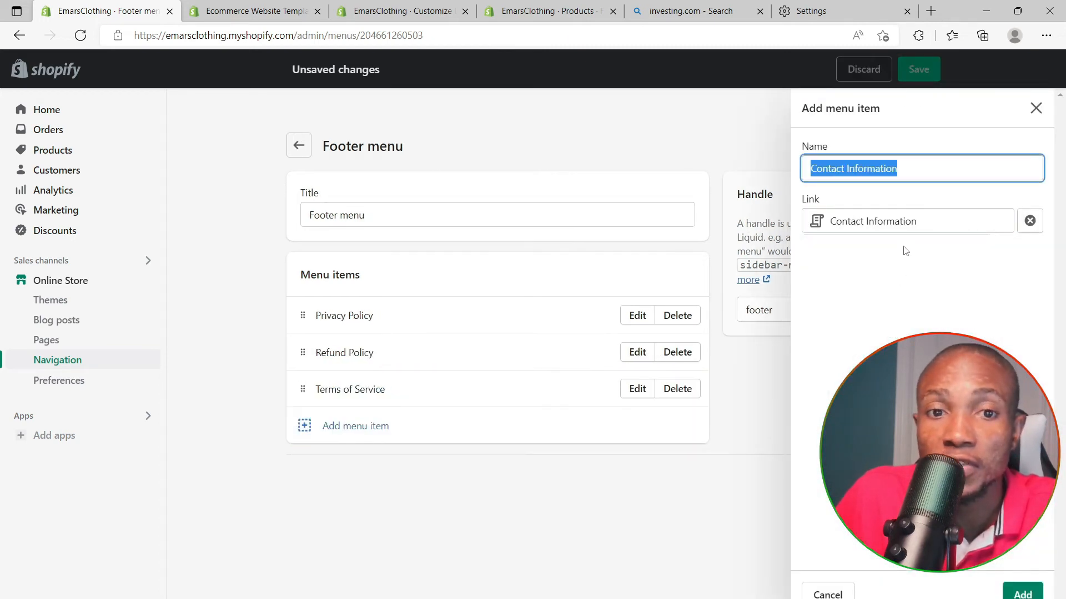
{"action": "left_click", "coordinate": [1023, 594]}
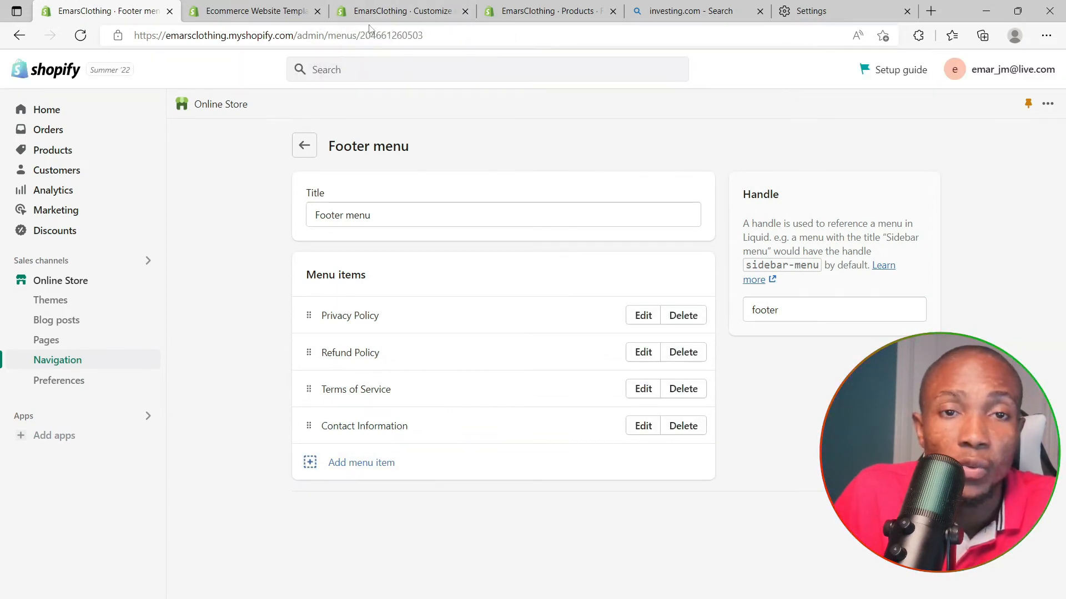
Switch to the Dawn theme editor and reload it, discarding its unsaved changes.
{"action": "left_click", "coordinate": [382, 13]}
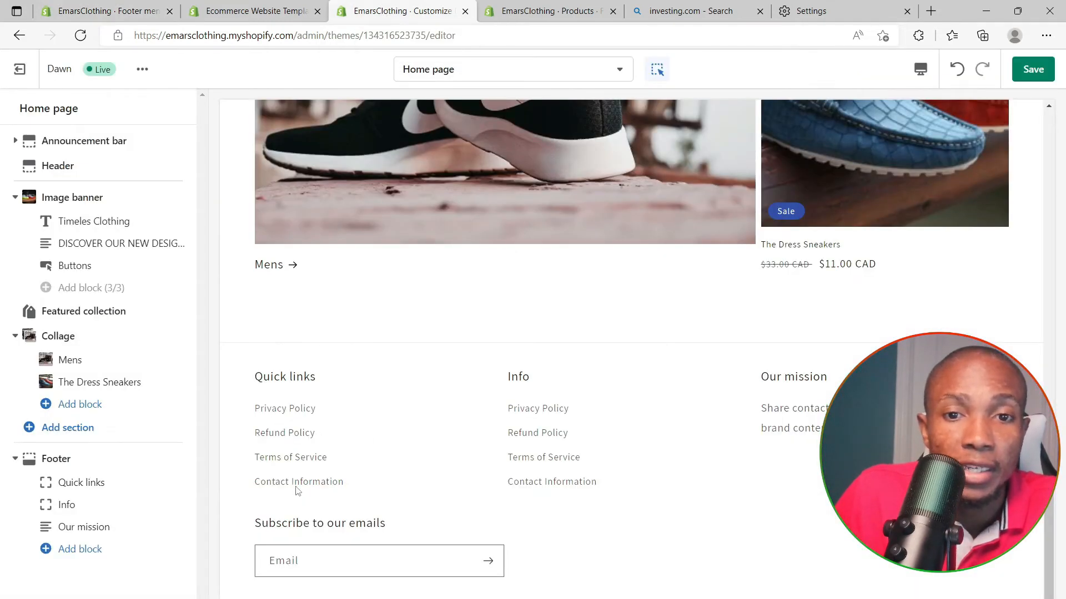
{"action": "left_click", "coordinate": [82, 36]}
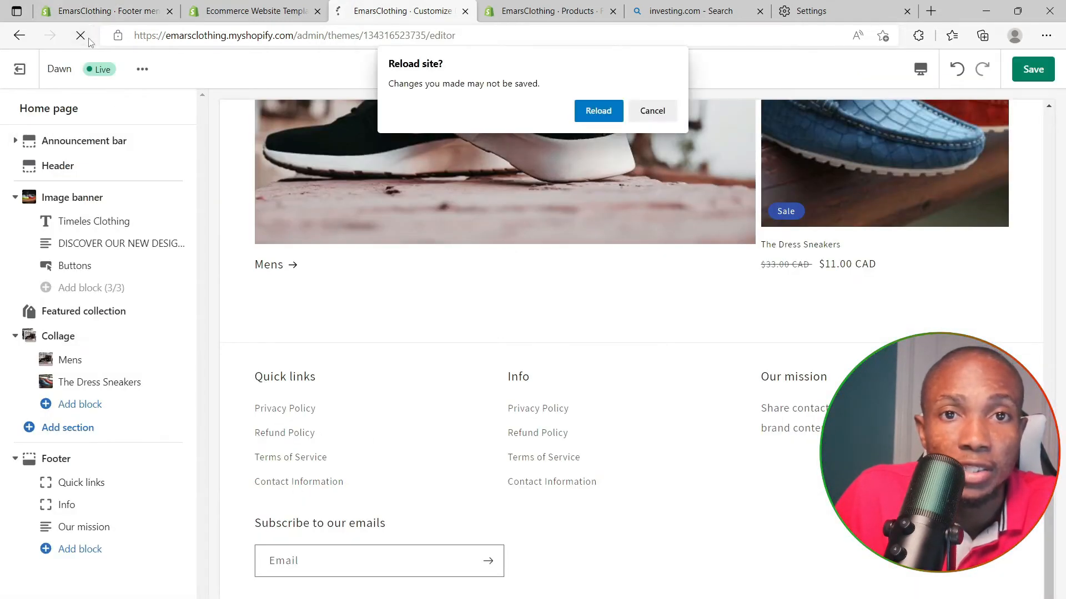
{"action": "left_click", "coordinate": [611, 113]}
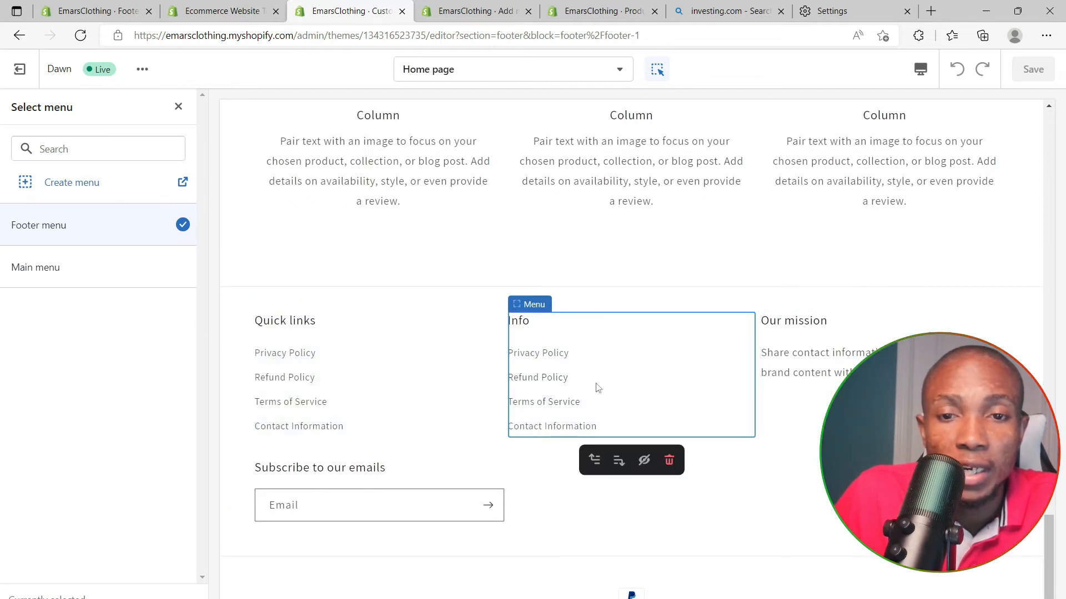
Assign the Footer menu to the Info block of the home page footer.
{"action": "left_click", "coordinate": [422, 393]}
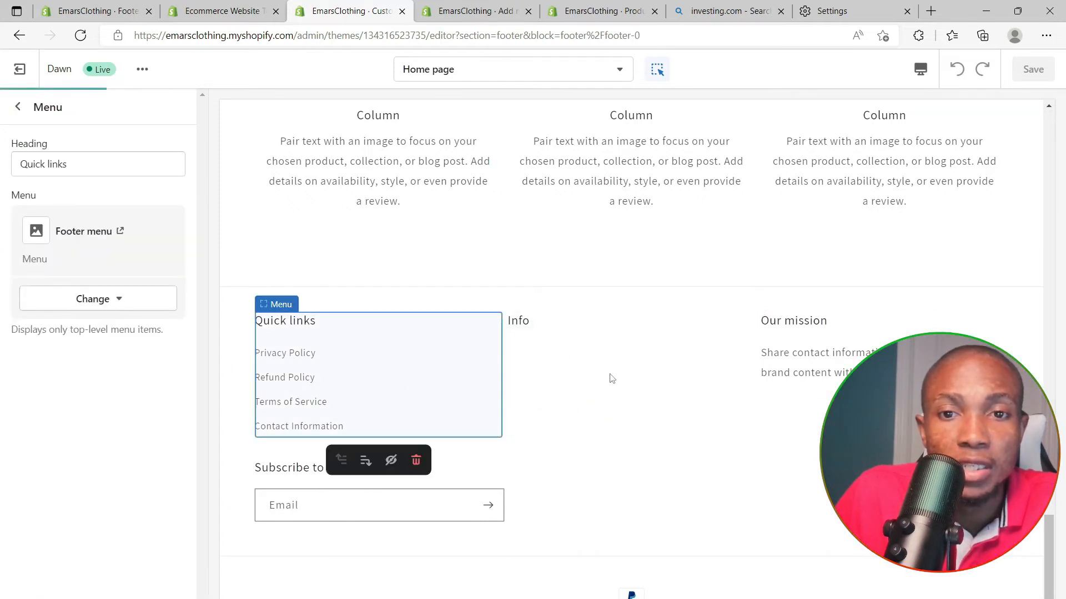
{"action": "left_click", "coordinate": [612, 379]}
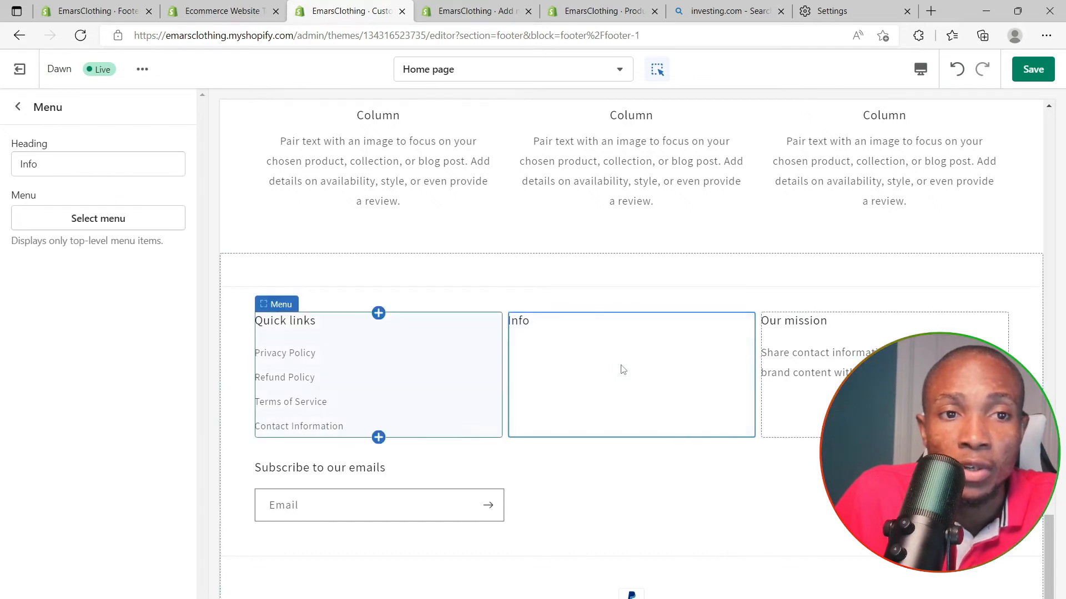
{"action": "left_click", "coordinate": [128, 225]}
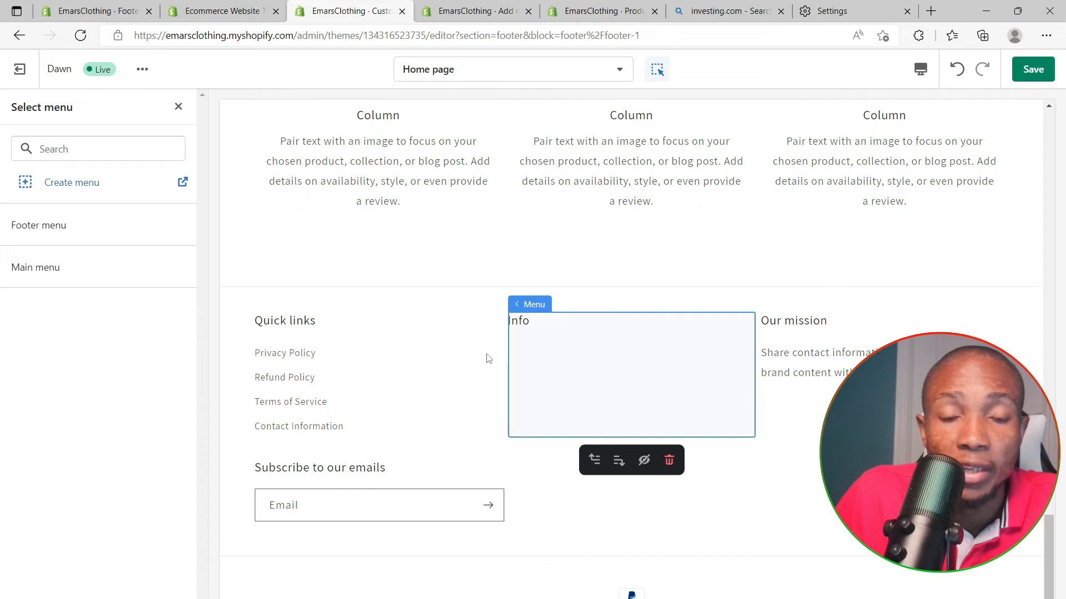
{"action": "left_click", "coordinate": [36, 227]}
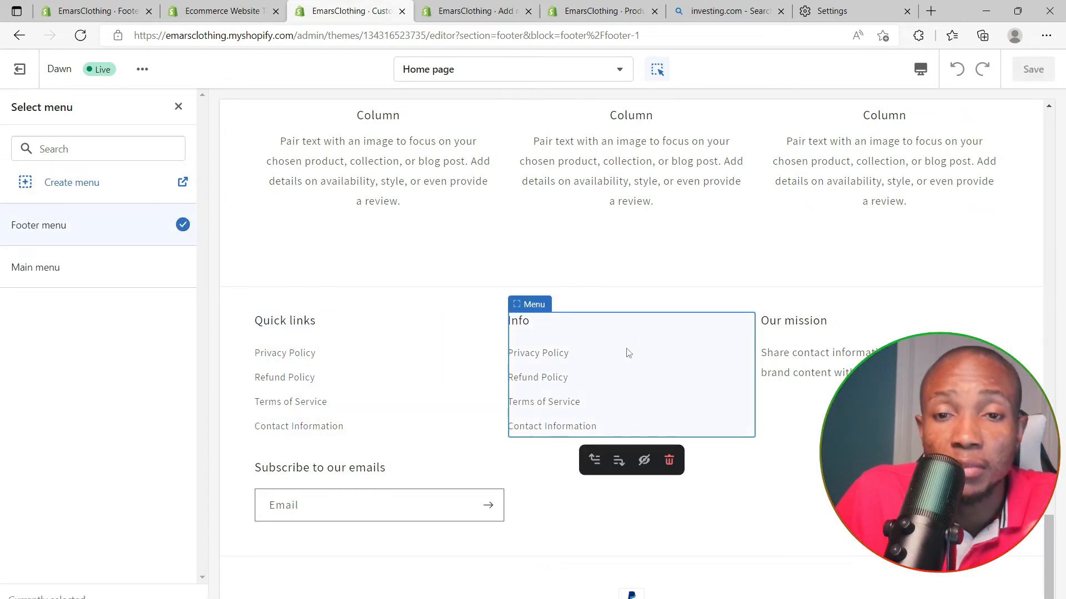
{"action": "left_click", "coordinate": [554, 492]}
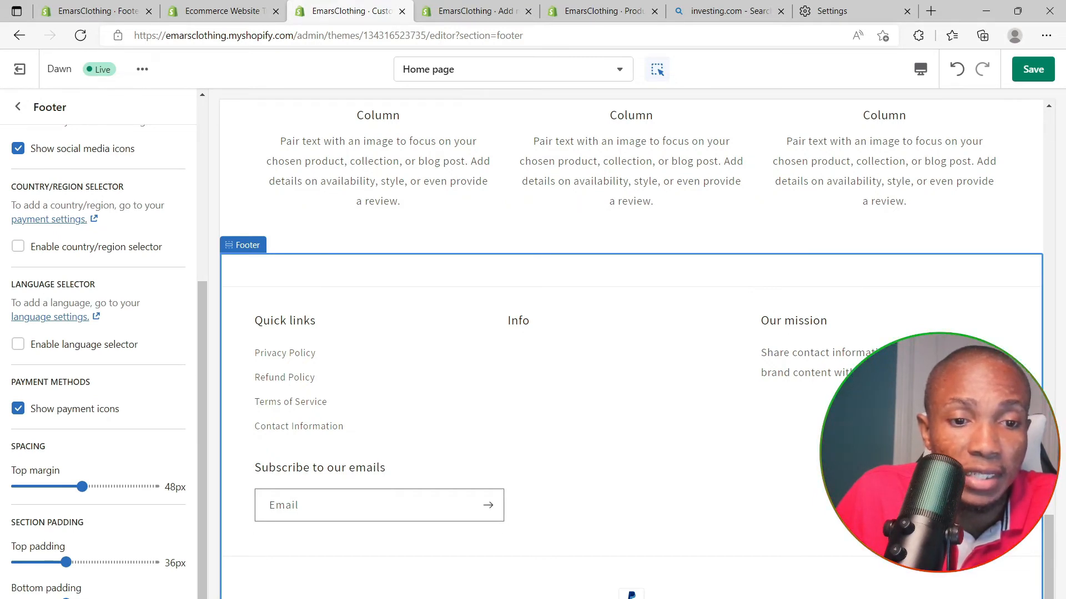
{"action": "scroll", "coordinate": [120, 441], "scroll_direction": "down", "scroll_amount": 5}
{"action": "left_click_drag", "start_coordinate": [146, 422], "coordinate": [16, 423]}
{"action": "left_click_drag", "start_coordinate": [143, 531], "coordinate": [12, 513]}
{"action": "key", "text": "ctrl+c"}
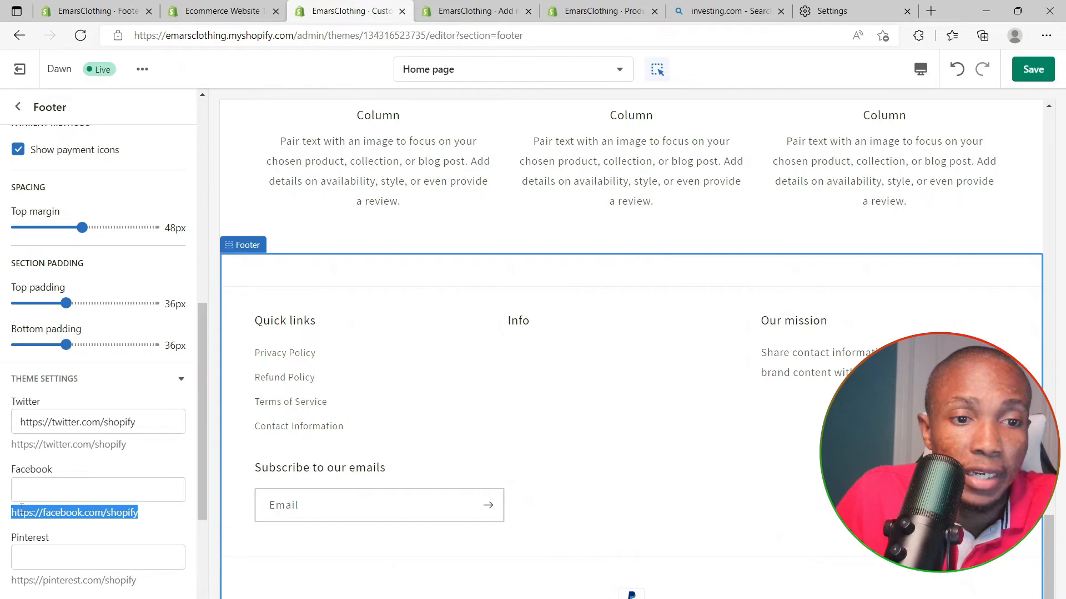
{"action": "left_click", "coordinate": [56, 486]}
{"action": "key", "text": "ctrl+v"}
{"action": "left_click_drag", "start_coordinate": [135, 581], "coordinate": [8, 579]}
{"action": "key", "text": "ctrl+c"}
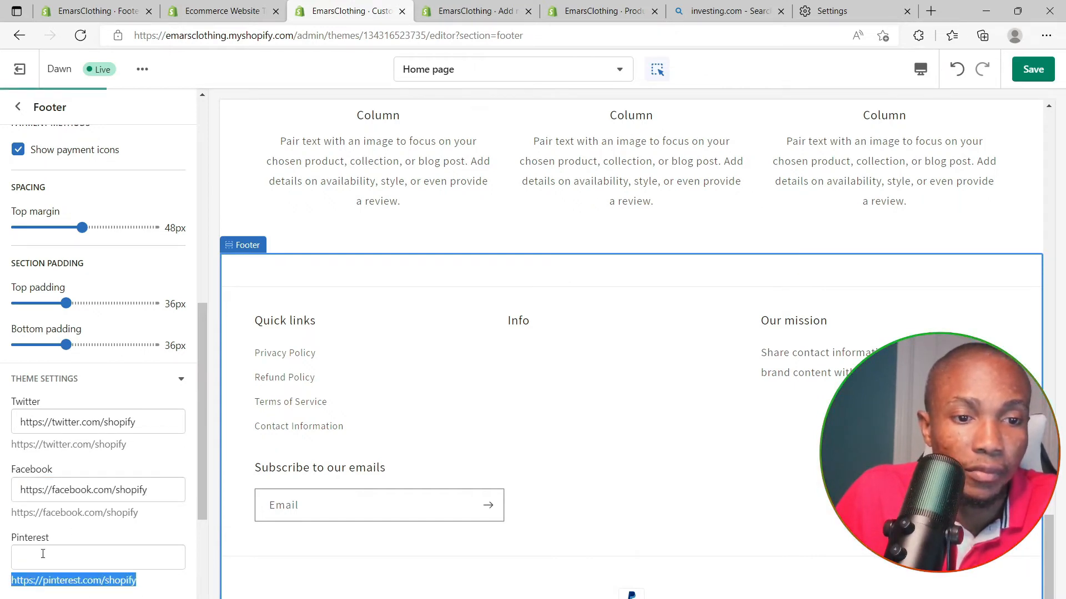
{"action": "left_click", "coordinate": [43, 554]}
{"action": "key", "text": "ctrl+v"}
{"action": "scroll", "coordinate": [55, 549], "scroll_direction": "down", "scroll_amount": 4}
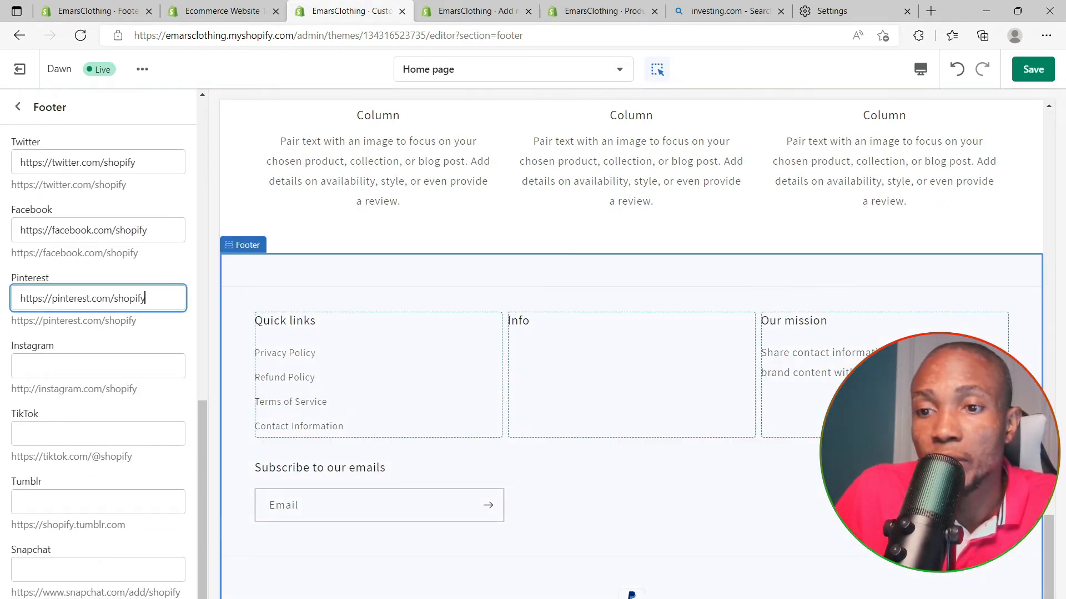
{"action": "left_click_drag", "start_coordinate": [138, 391], "coordinate": [13, 397]}
{"action": "key", "text": "ctrl+c"}
{"action": "left_click", "coordinate": [21, 364]}
{"action": "key", "text": "ctrl+v"}
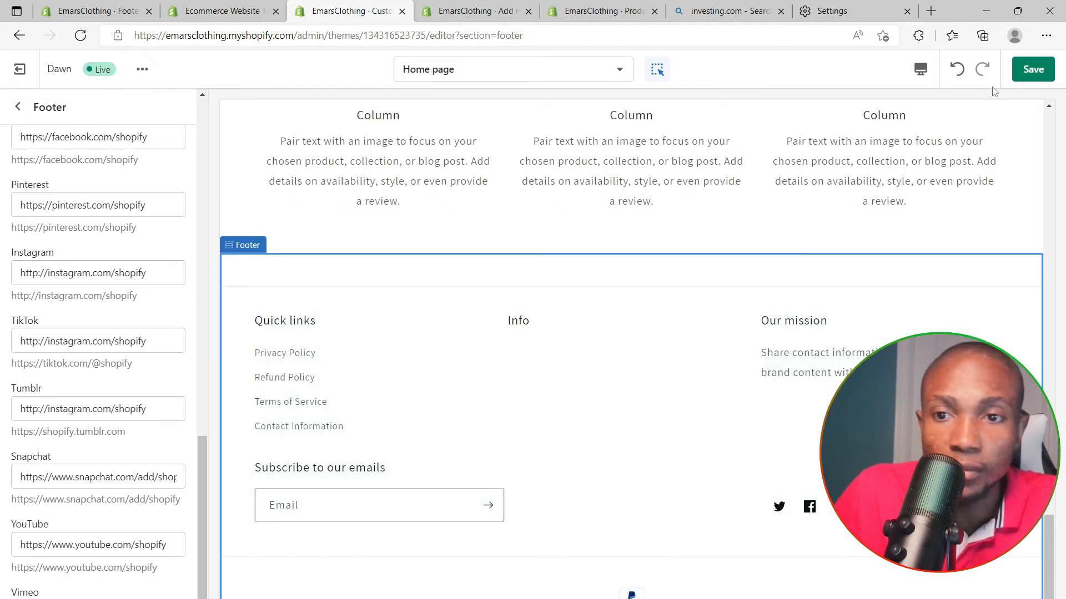
{"action": "left_click", "coordinate": [1034, 70]}
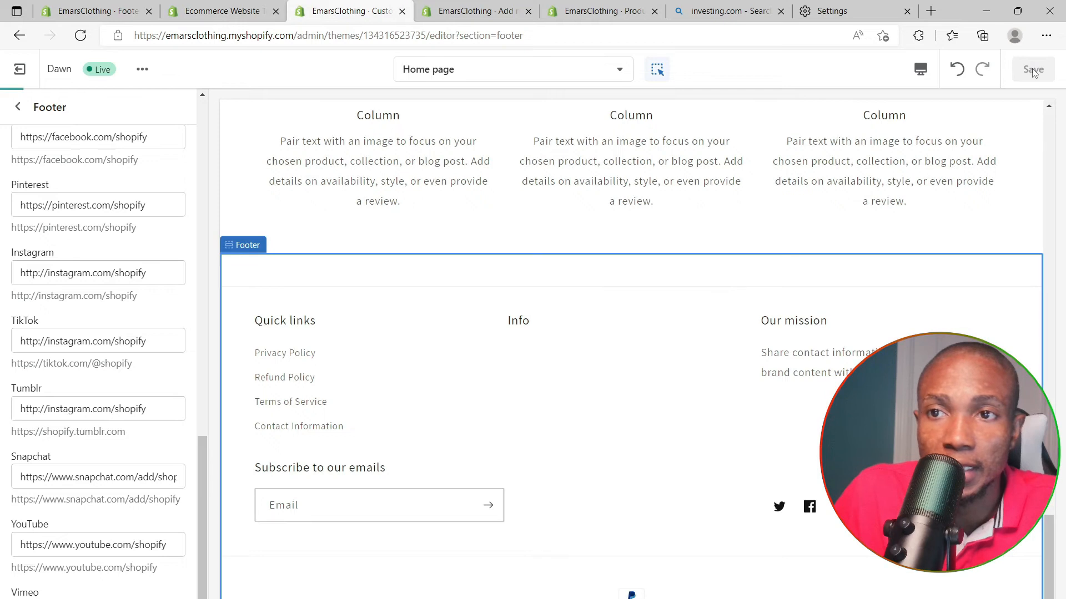
Select the Footer menu for the footer's empty Info block and save the theme.
{"action": "left_click", "coordinate": [597, 349]}
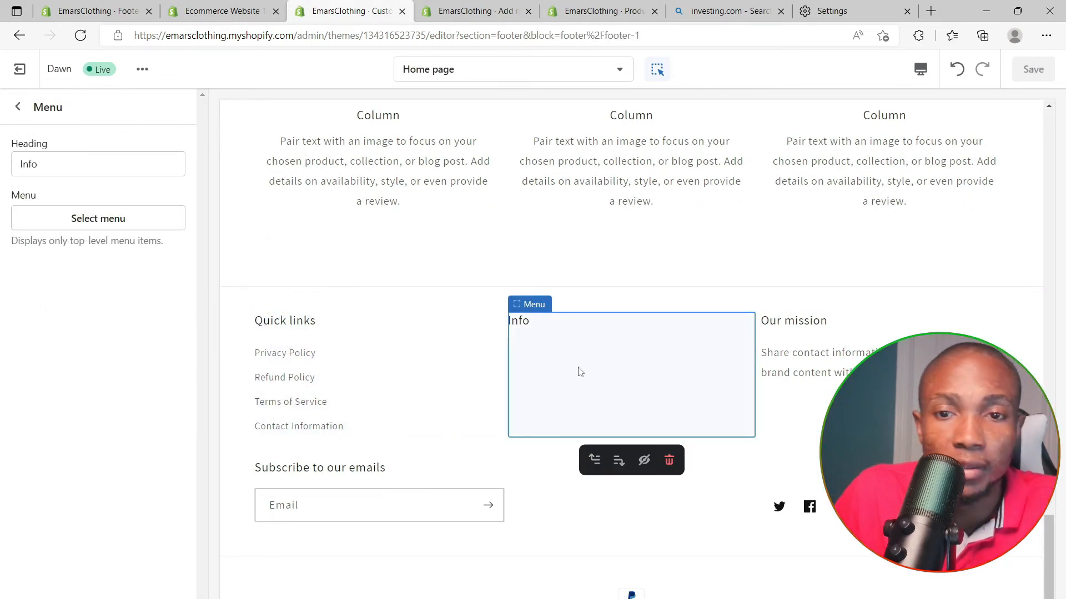
{"action": "left_click", "coordinate": [97, 228]}
{"action": "left_click", "coordinate": [53, 226]}
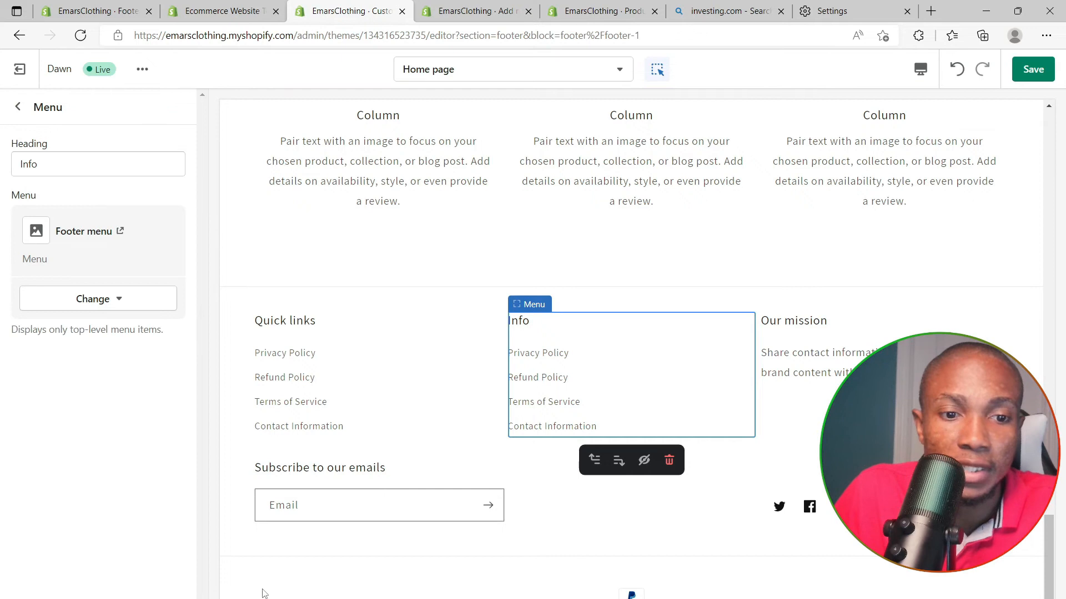
{"action": "left_click", "coordinate": [1033, 69]}
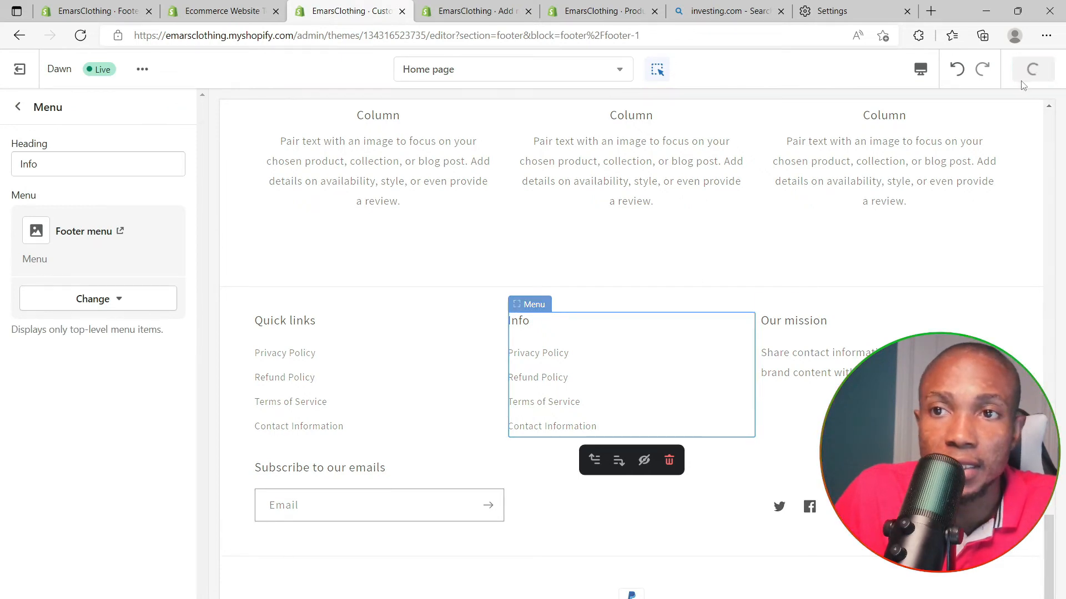
Review the heading and subtext of the footer's Our mission block, and the home page preview up to the header.
{"action": "left_click", "coordinate": [848, 363]}
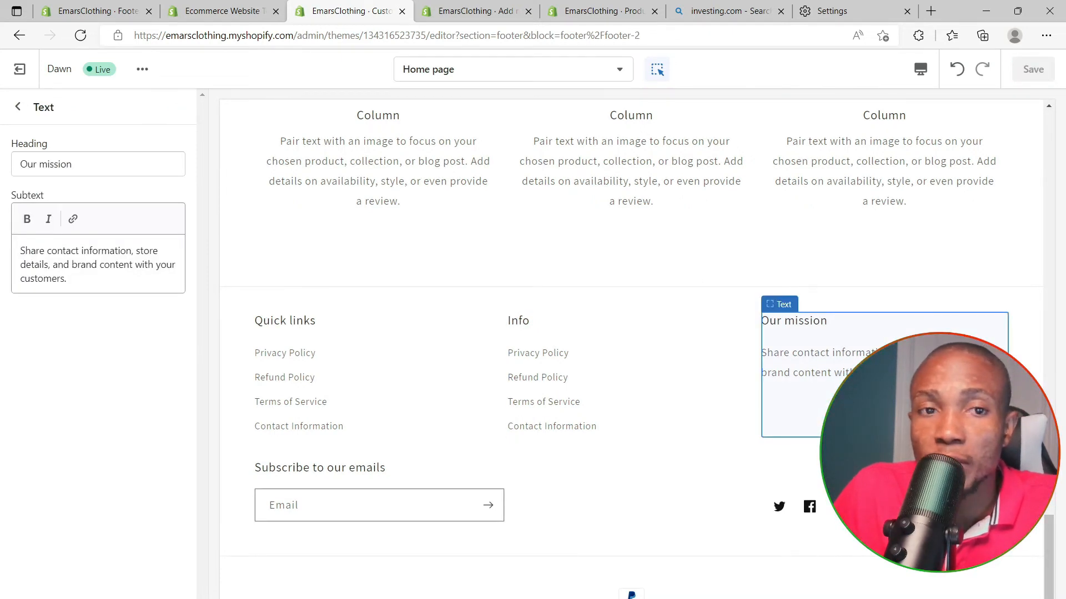
{"action": "left_click_drag", "start_coordinate": [80, 278], "coordinate": [2, 246]}
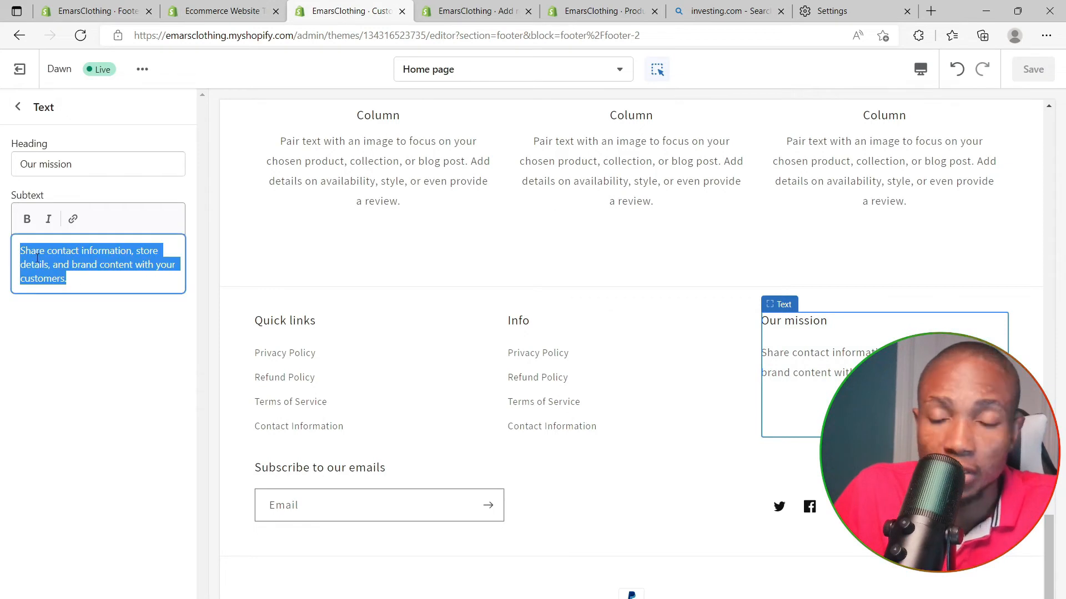
{"action": "left_click", "coordinate": [431, 311]}
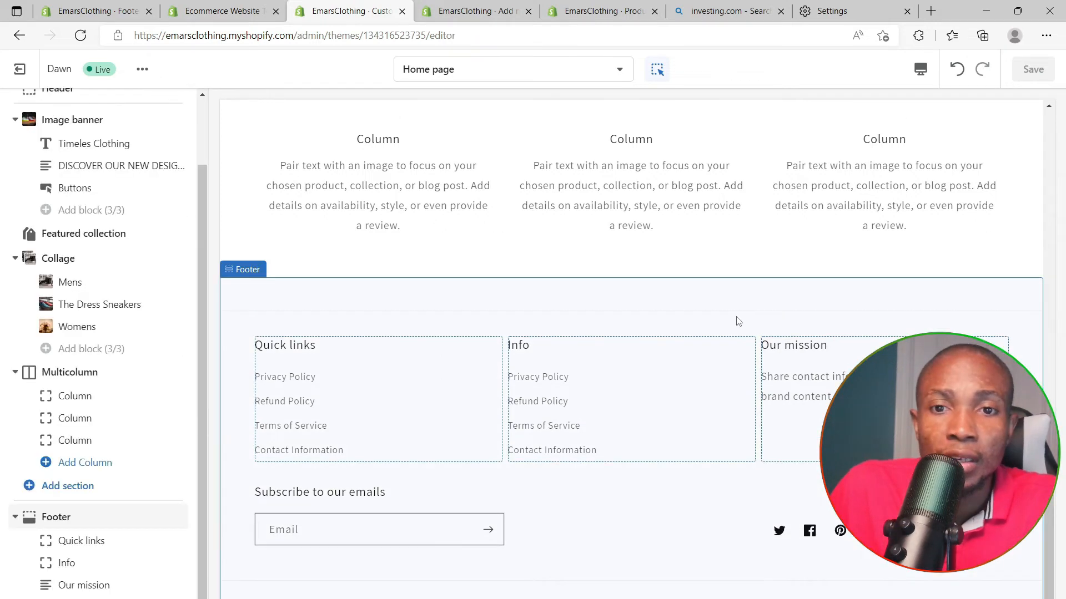
{"action": "scroll", "coordinate": [738, 320], "scroll_direction": "up", "scroll_amount": 15}
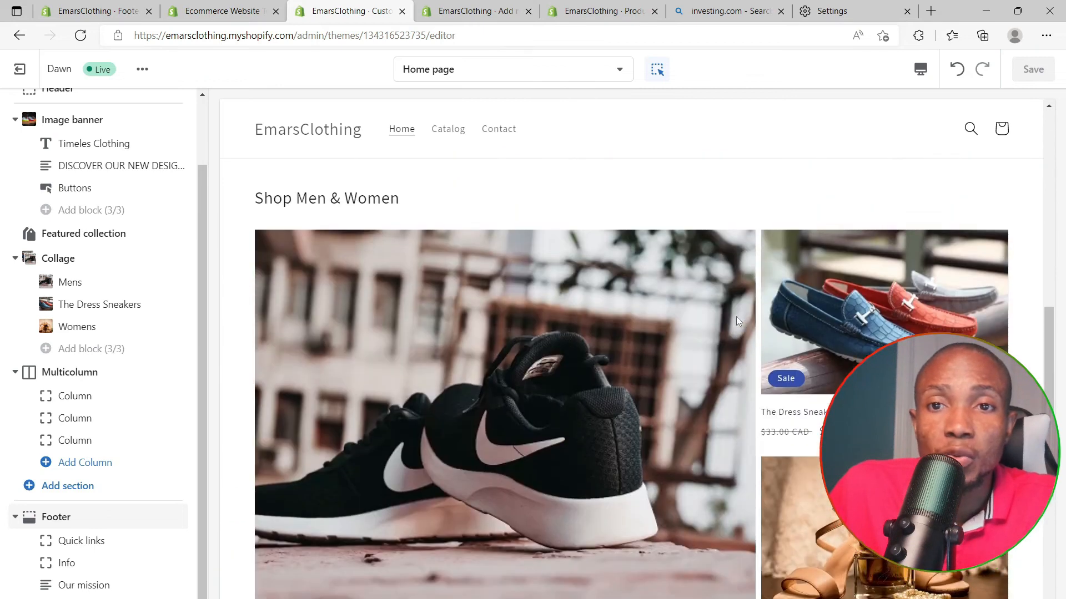
{"action": "scroll", "coordinate": [738, 321], "scroll_direction": "up", "scroll_amount": 5}
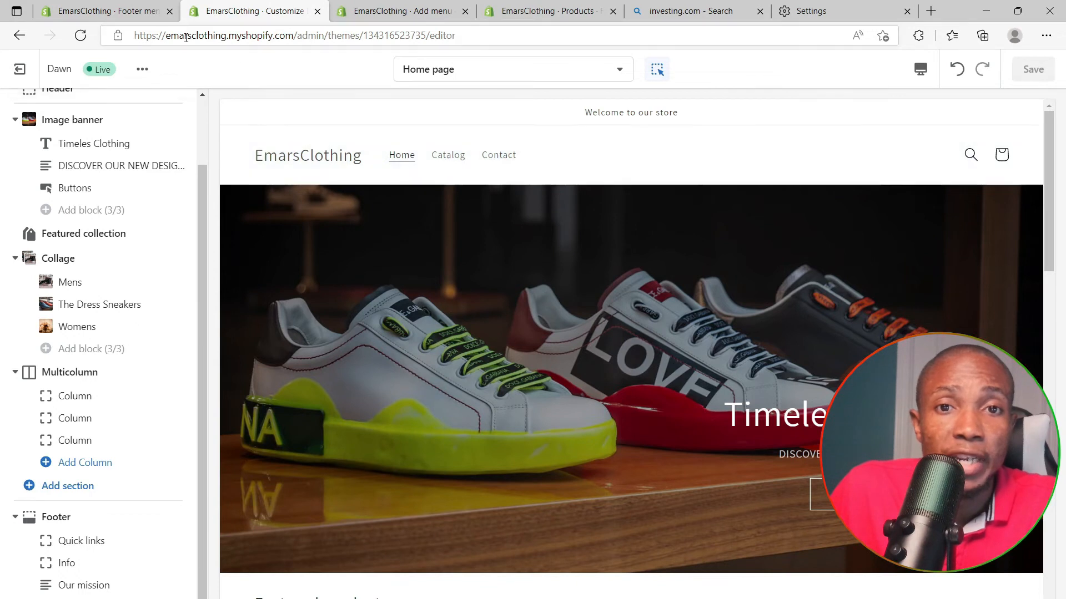
Open the Main menu in the store admin's navigation and remove its Catalog item.
{"action": "left_click", "coordinate": [108, 11]}
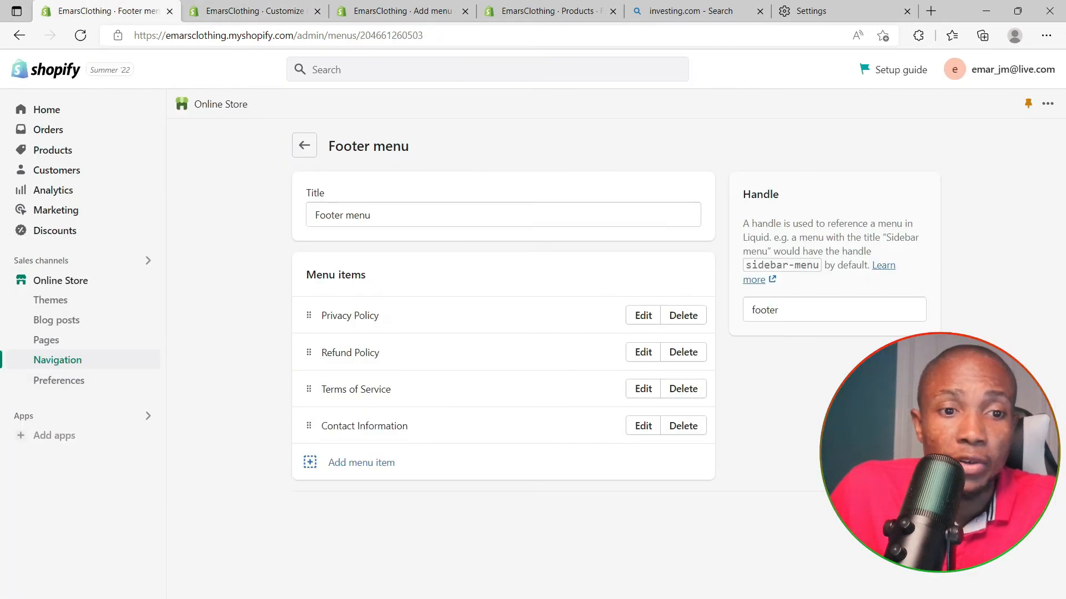
{"action": "left_click", "coordinate": [67, 361]}
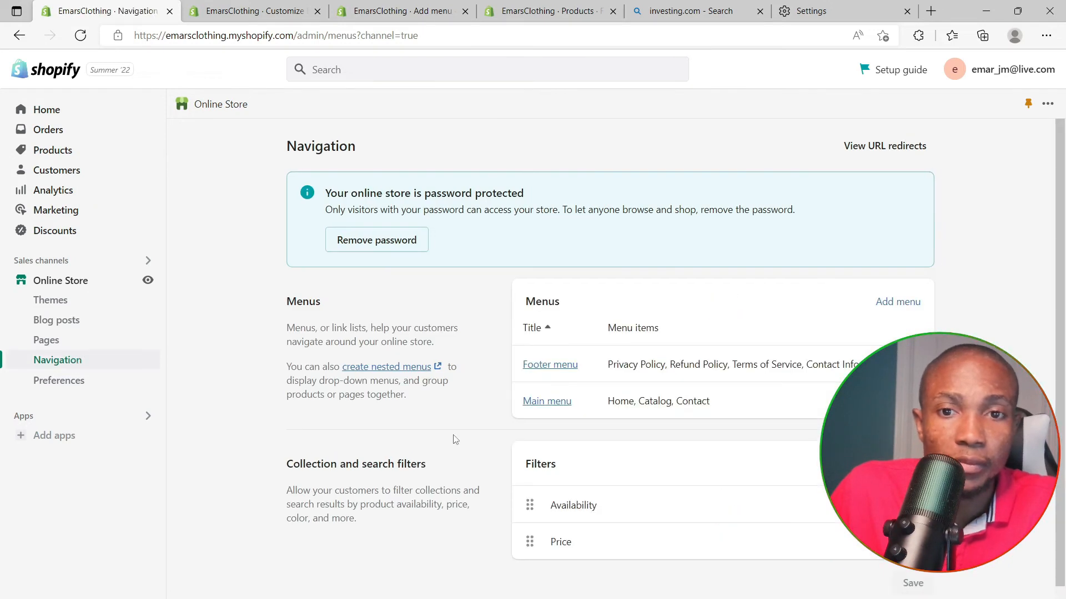
{"action": "left_click", "coordinate": [549, 403]}
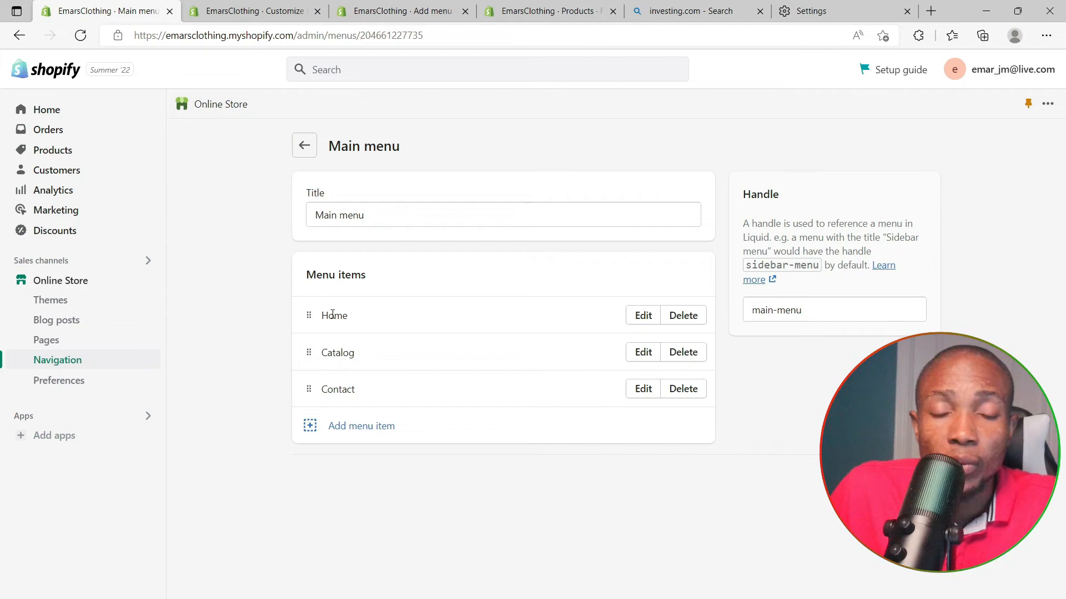
{"action": "left_click", "coordinate": [687, 354]}
{"action": "left_click", "coordinate": [707, 402]}
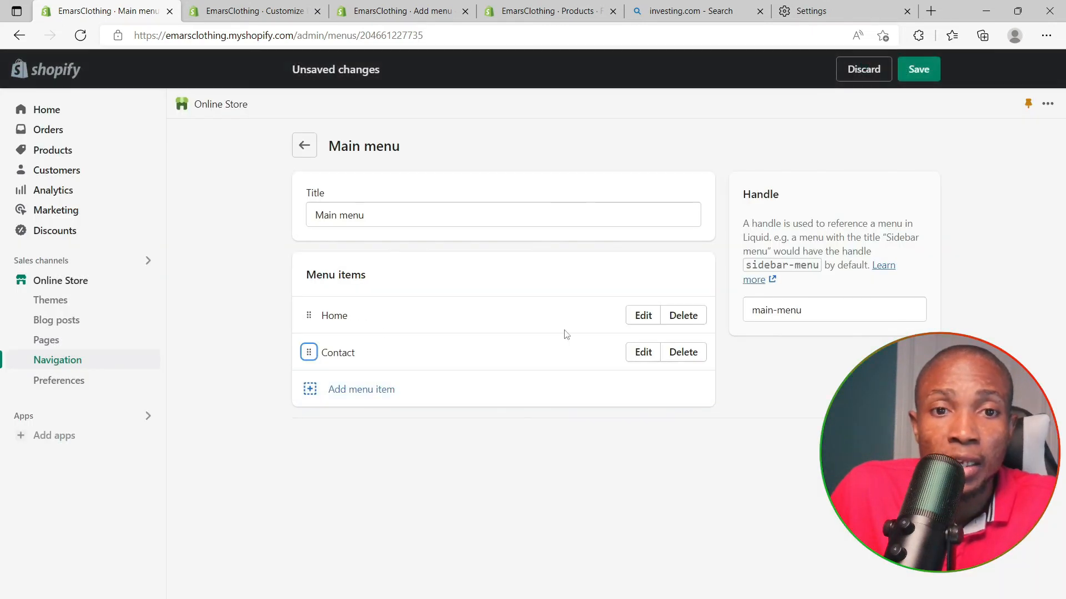
Add a Main menu item named Womens that links to the Womens collection.
{"action": "left_click", "coordinate": [357, 390]}
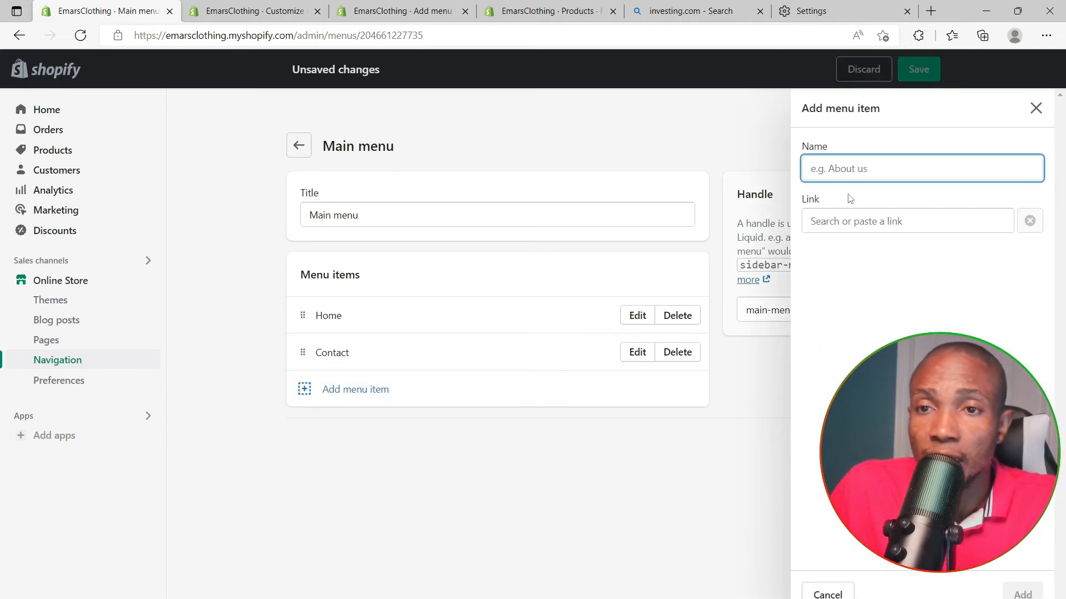
{"action": "left_click", "coordinate": [862, 217]}
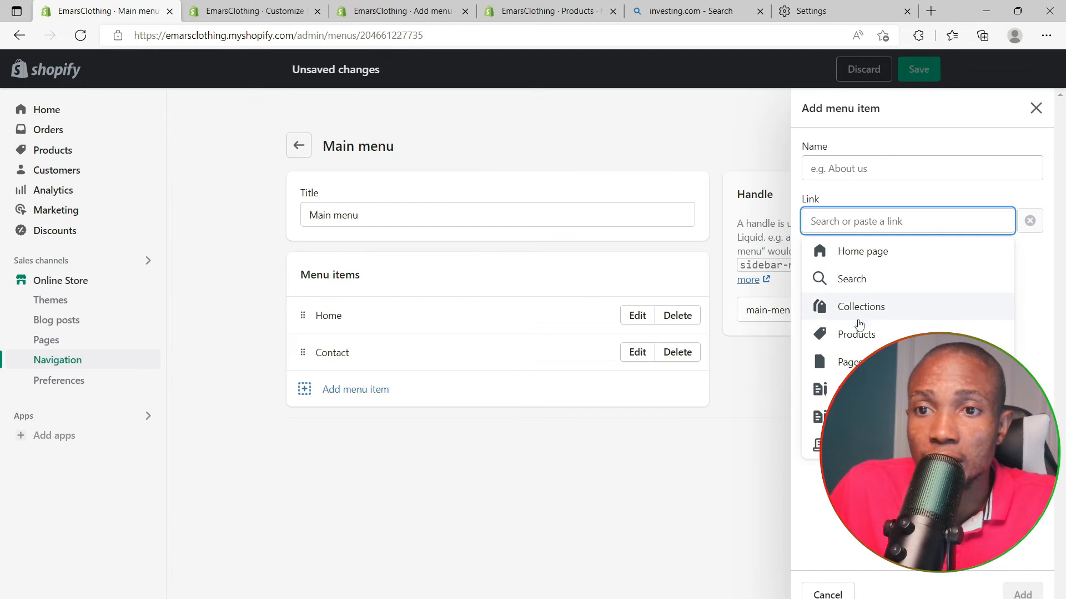
{"action": "left_click", "coordinate": [869, 304]}
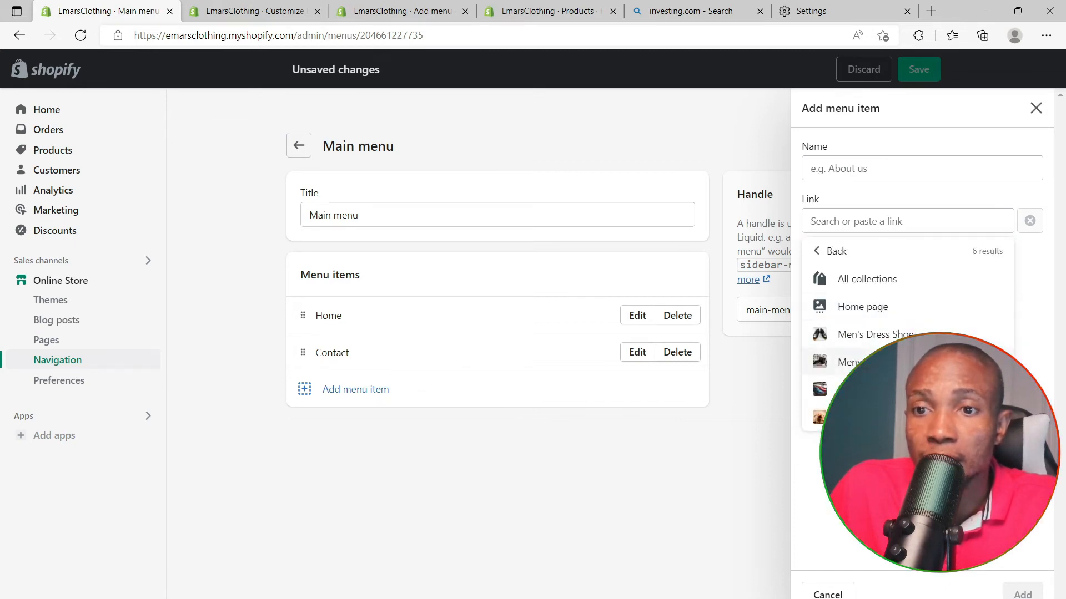
{"action": "left_click", "coordinate": [888, 417]}
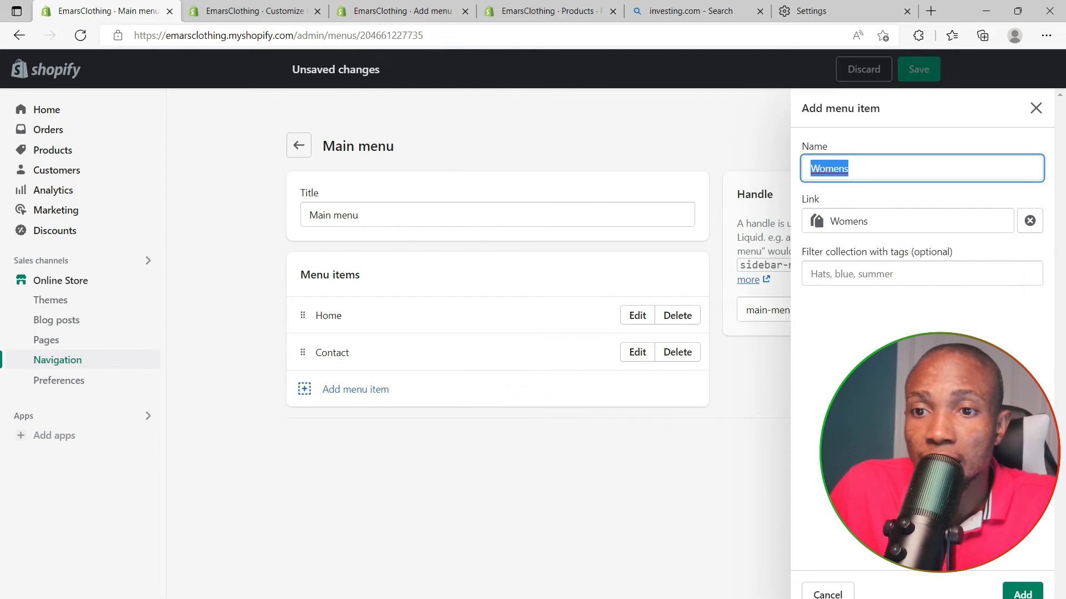
{"action": "left_click", "coordinate": [1021, 595]}
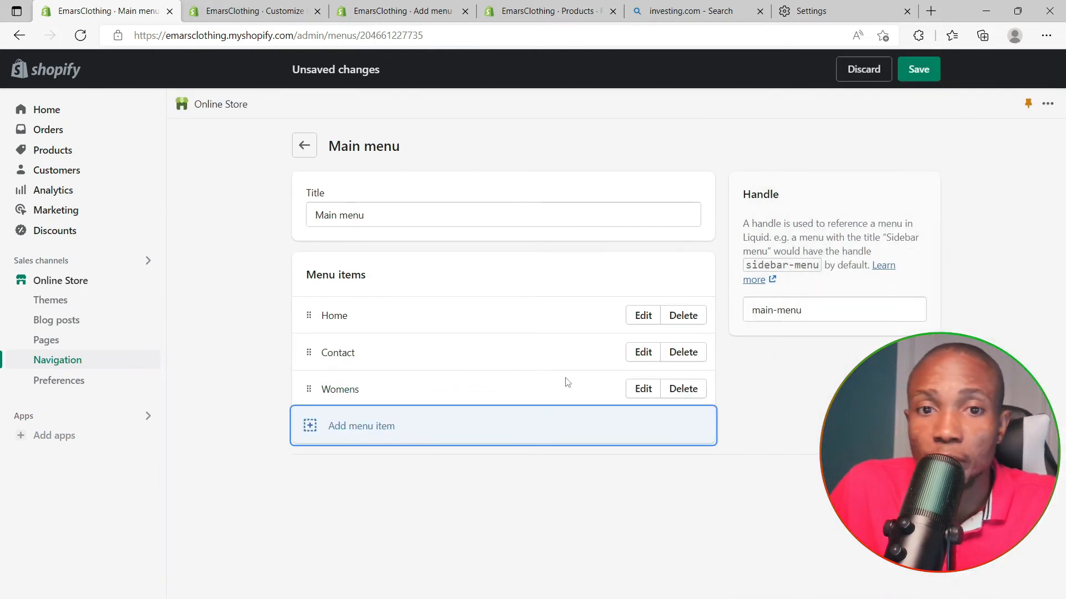
Add a Main menu item named Mens that links to the Mens collection.
{"action": "left_click", "coordinate": [308, 427]}
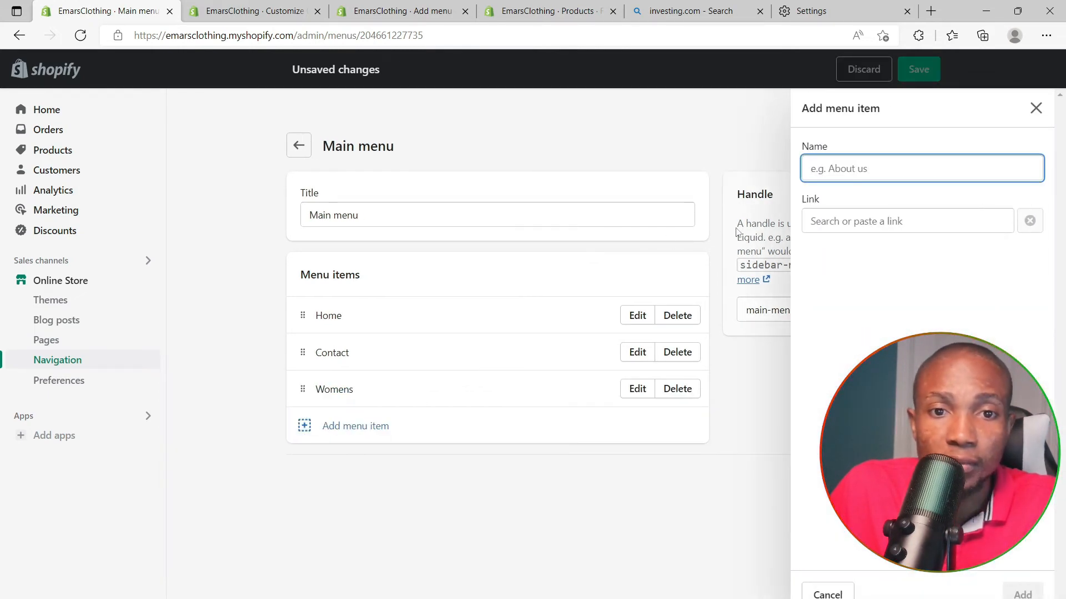
{"action": "left_click", "coordinate": [906, 219]}
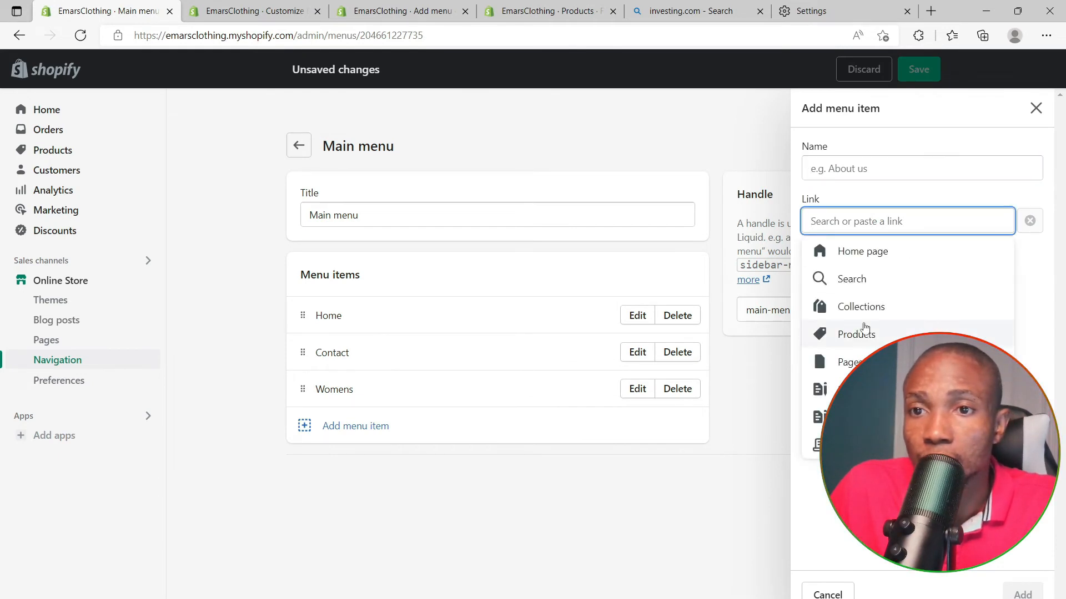
{"action": "left_click", "coordinate": [840, 310]}
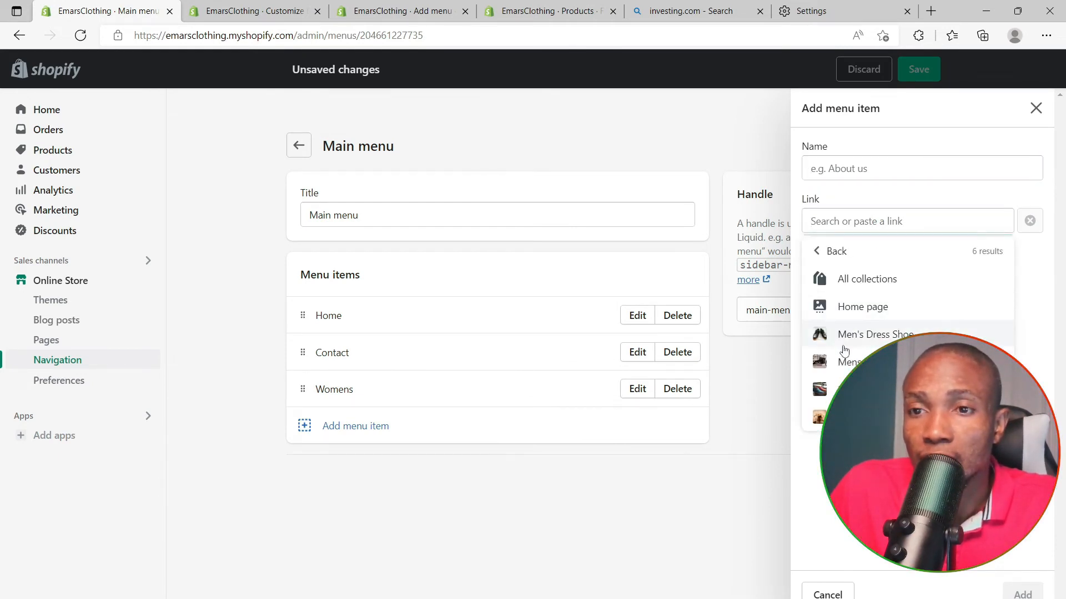
{"action": "left_click", "coordinate": [842, 359]}
{"action": "left_click", "coordinate": [1007, 583]}
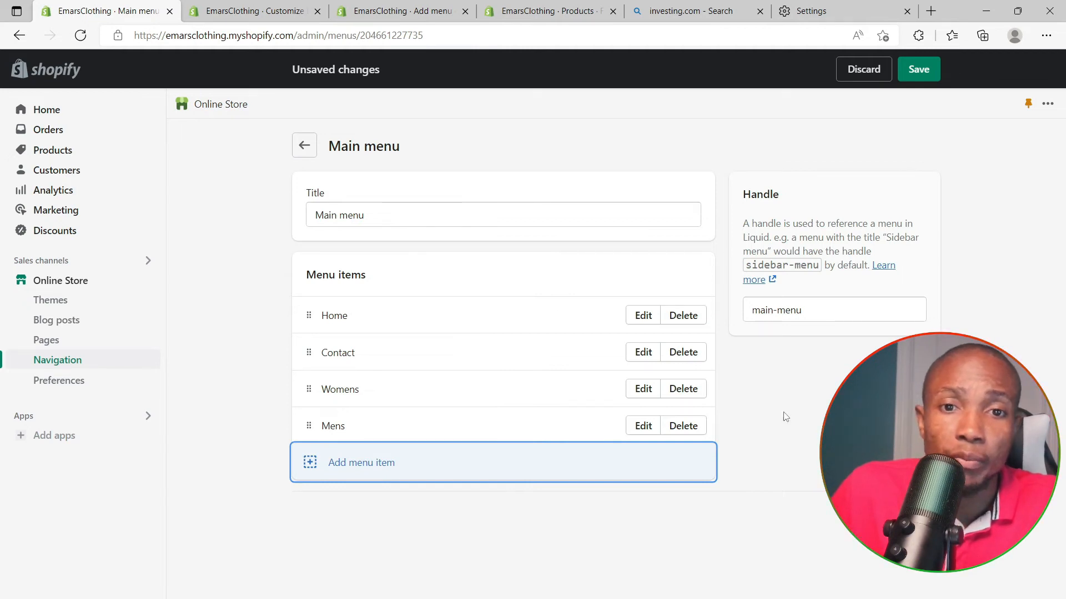
Move the Womens and Mens items above Contact in the Main menu and save the menu.
{"action": "left_click_drag", "start_coordinate": [309, 390], "coordinate": [310, 351]}
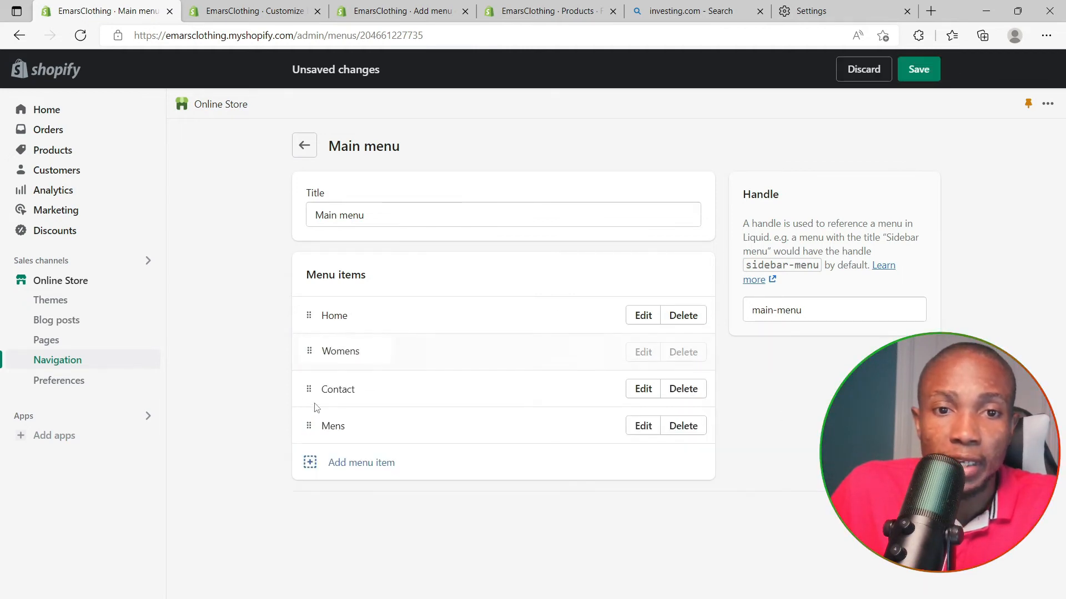
{"action": "left_click_drag", "start_coordinate": [307, 428], "coordinate": [307, 390]}
{"action": "left_click", "coordinate": [918, 70]}
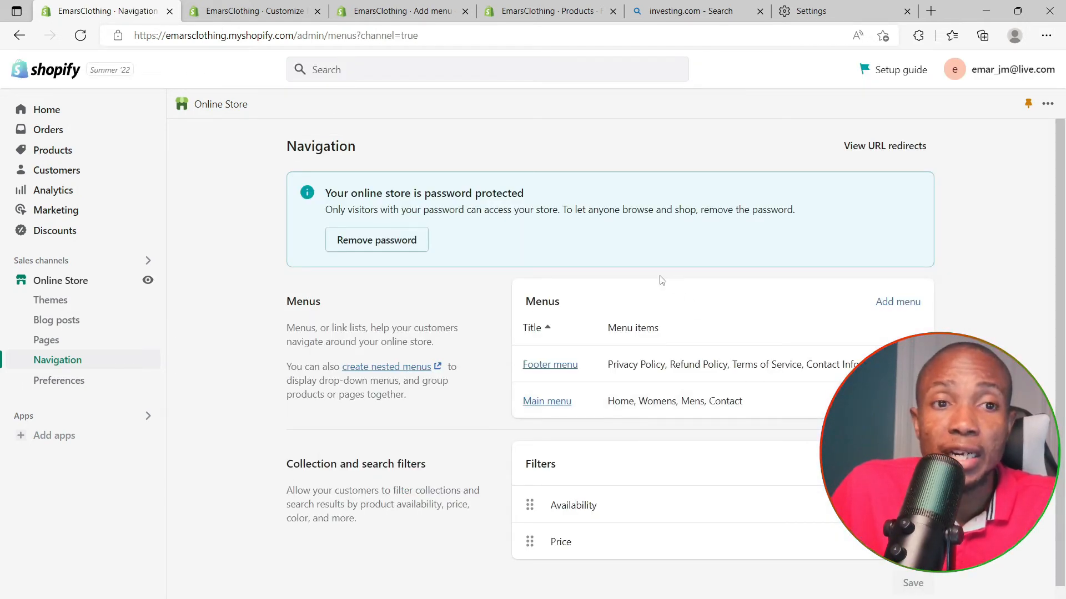
Look at the blank form for adding a page to the online store, and cancel it.
{"action": "left_click", "coordinate": [45, 340]}
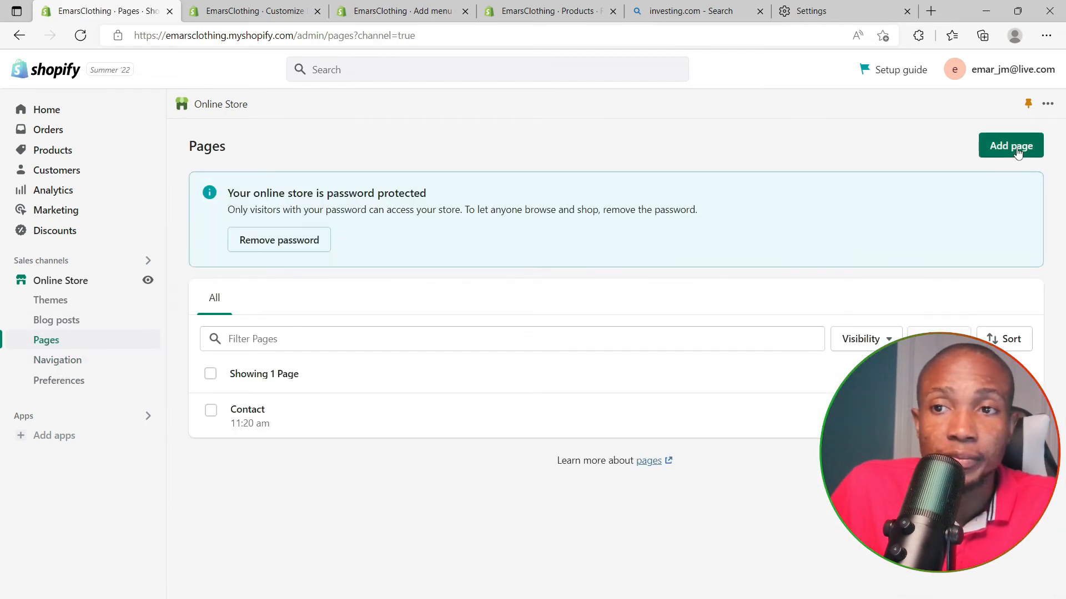
{"action": "left_click", "coordinate": [1017, 153]}
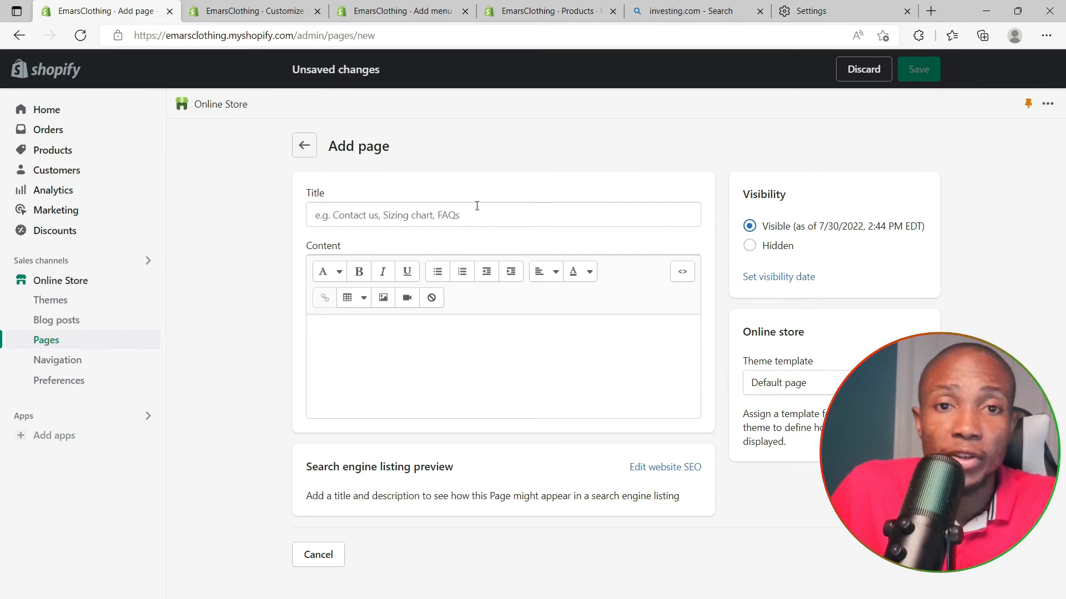
{"action": "left_click", "coordinate": [320, 555]}
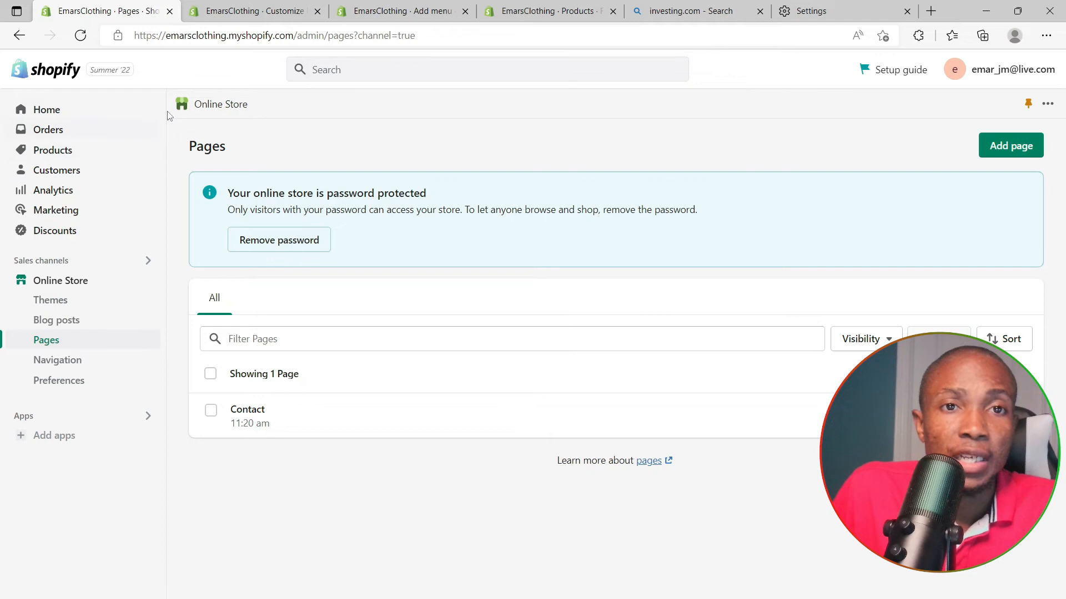
Switch to the Dawn theme editor, reload it, and check the header menu and featured products in the home page preview.
{"action": "left_click", "coordinate": [262, 12]}
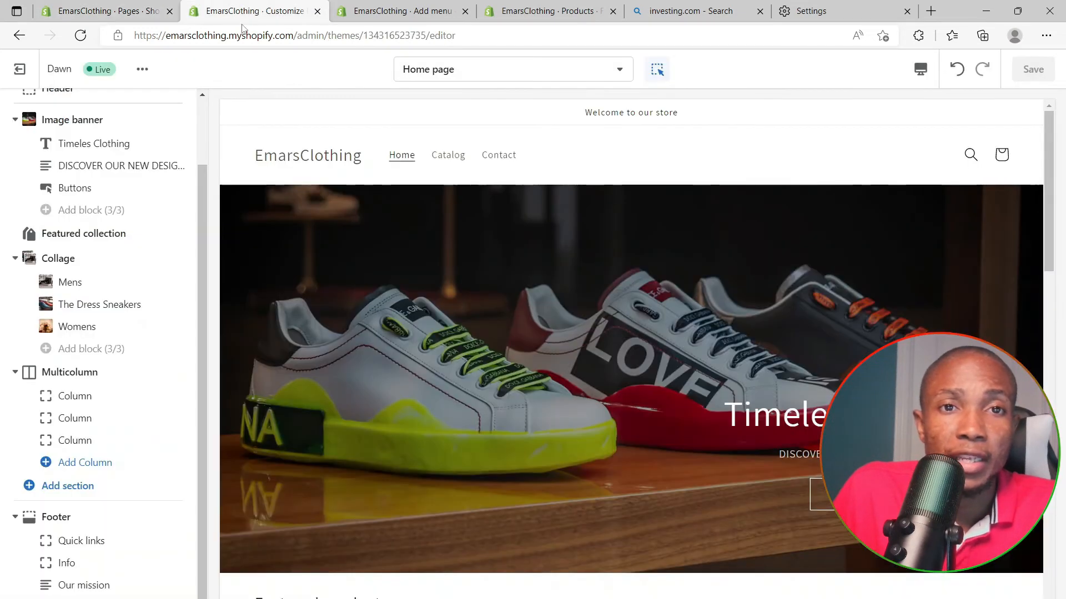
{"action": "left_click", "coordinate": [80, 35]}
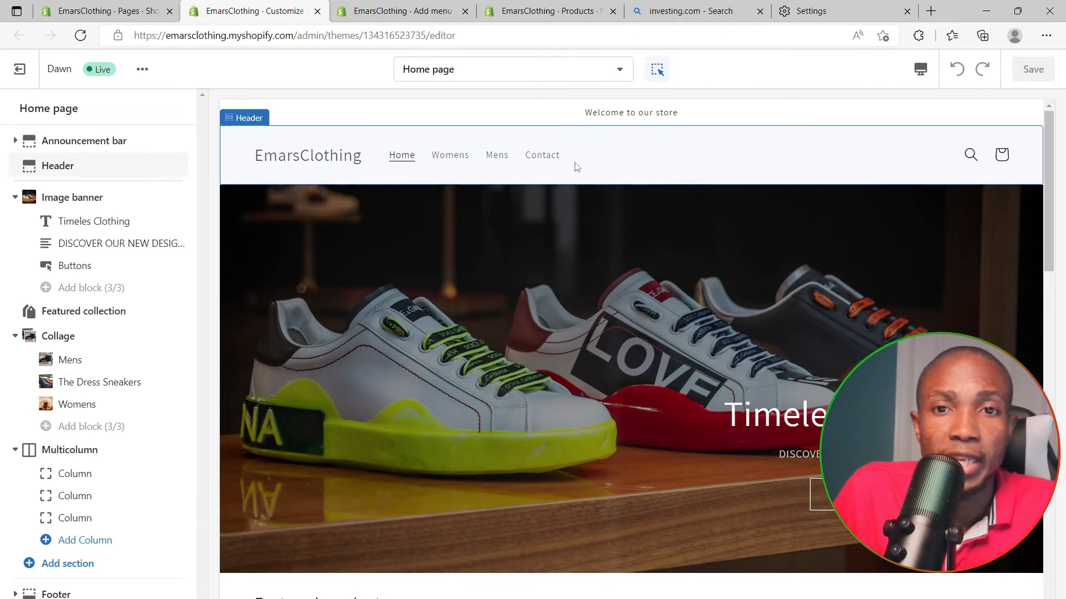
{"action": "scroll", "coordinate": [611, 403], "scroll_direction": "down", "scroll_amount": 3}
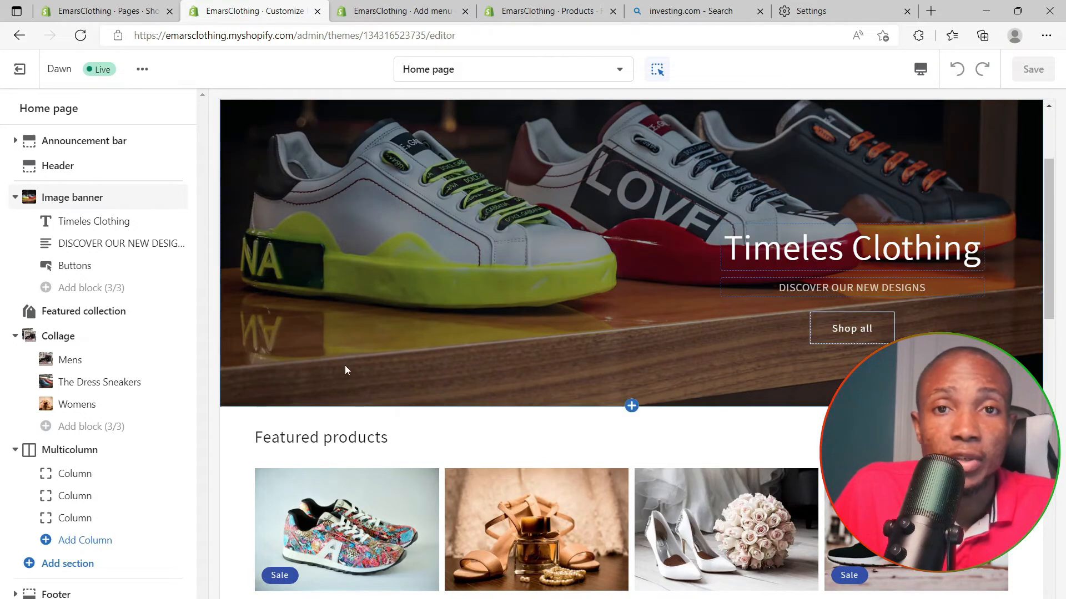
{"action": "left_click", "coordinate": [75, 312]}
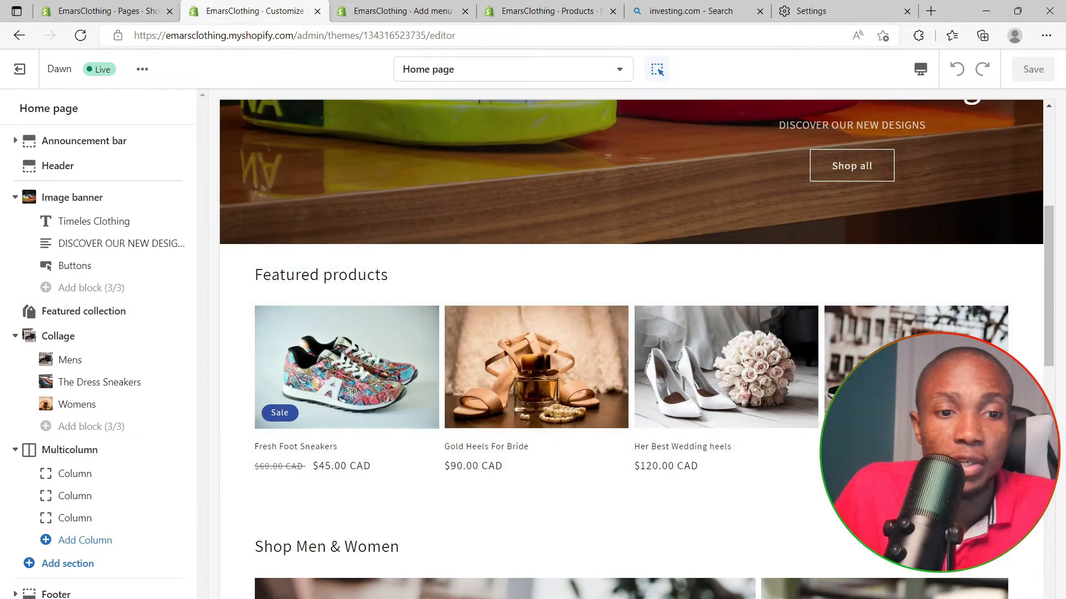
Examine the theme settings, including the color options, the layout's page width and spacing, and the remaining categories.
{"action": "left_click", "coordinate": [61, 598]}
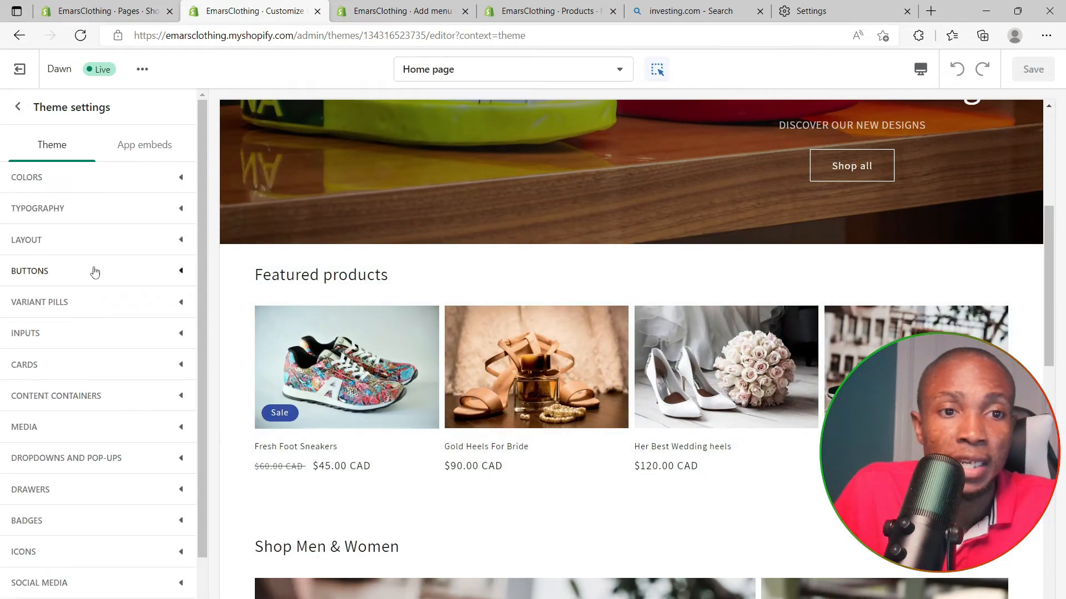
{"action": "left_click", "coordinate": [127, 187]}
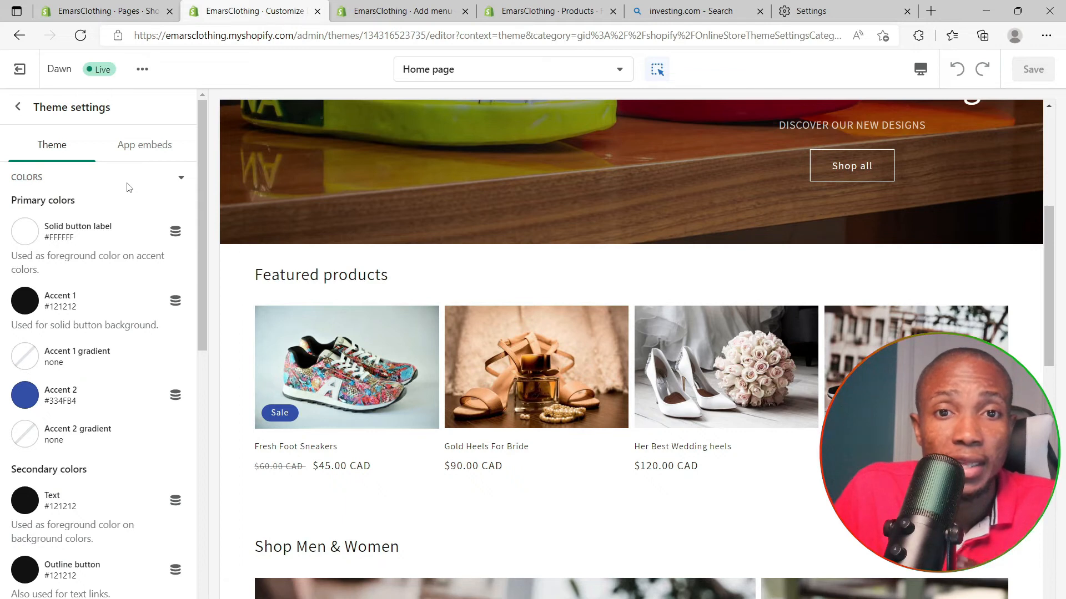
{"action": "left_click", "coordinate": [181, 182]}
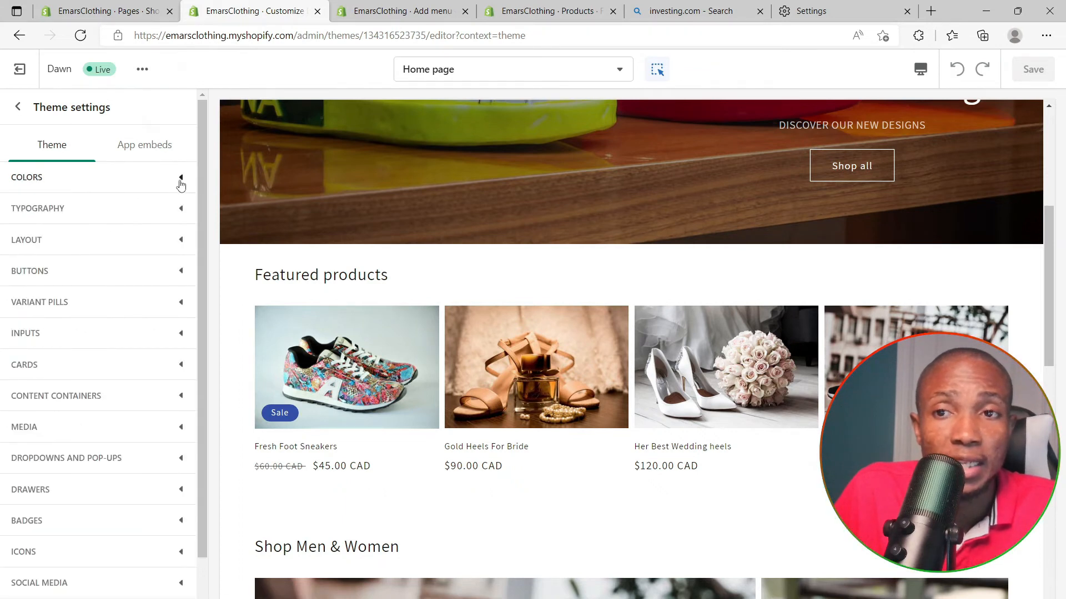
{"action": "left_click", "coordinate": [173, 240]}
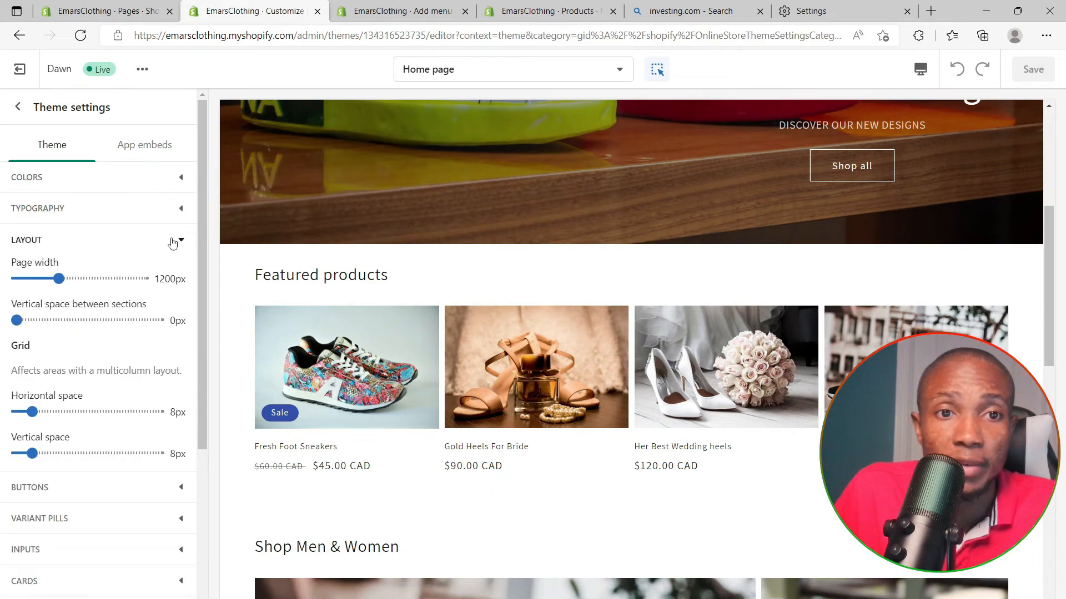
{"action": "left_click", "coordinate": [60, 279]}
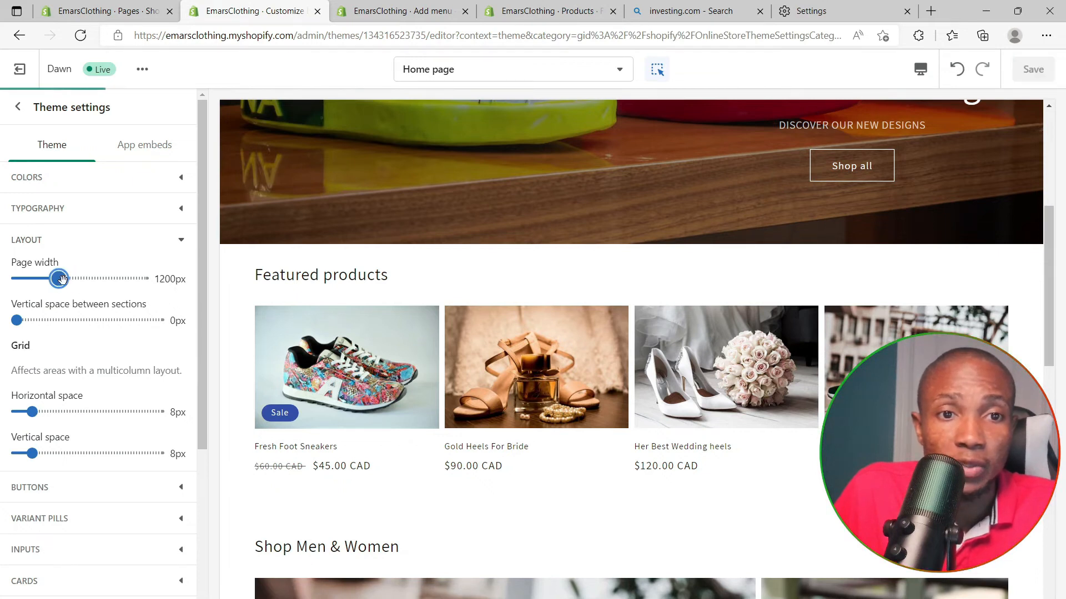
{"action": "scroll", "coordinate": [87, 363], "scroll_direction": "down", "scroll_amount": 3}
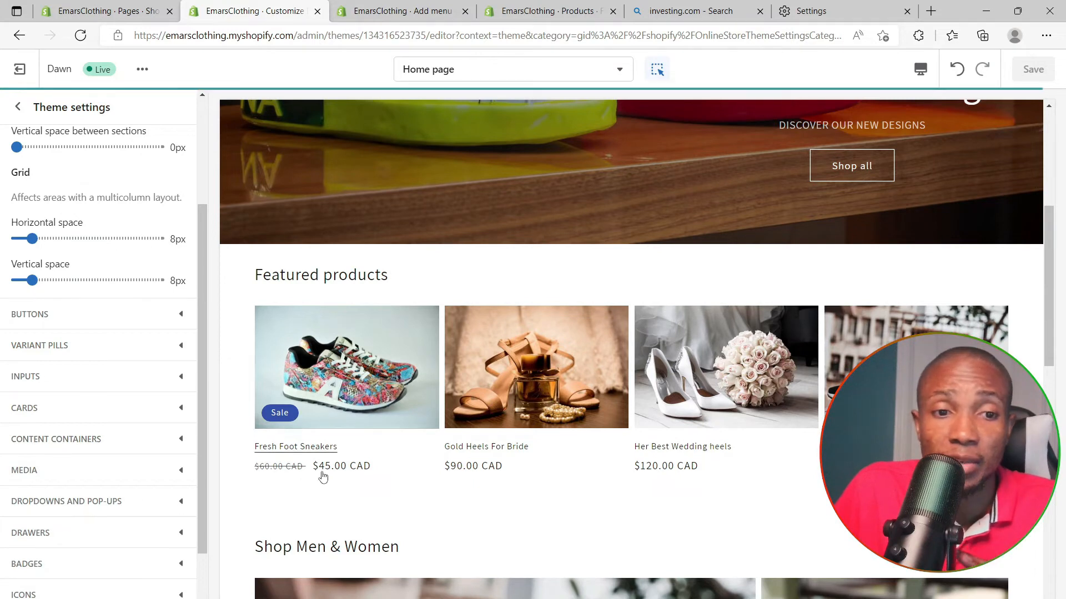
{"action": "scroll", "coordinate": [112, 564], "scroll_direction": "down", "scroll_amount": 2}
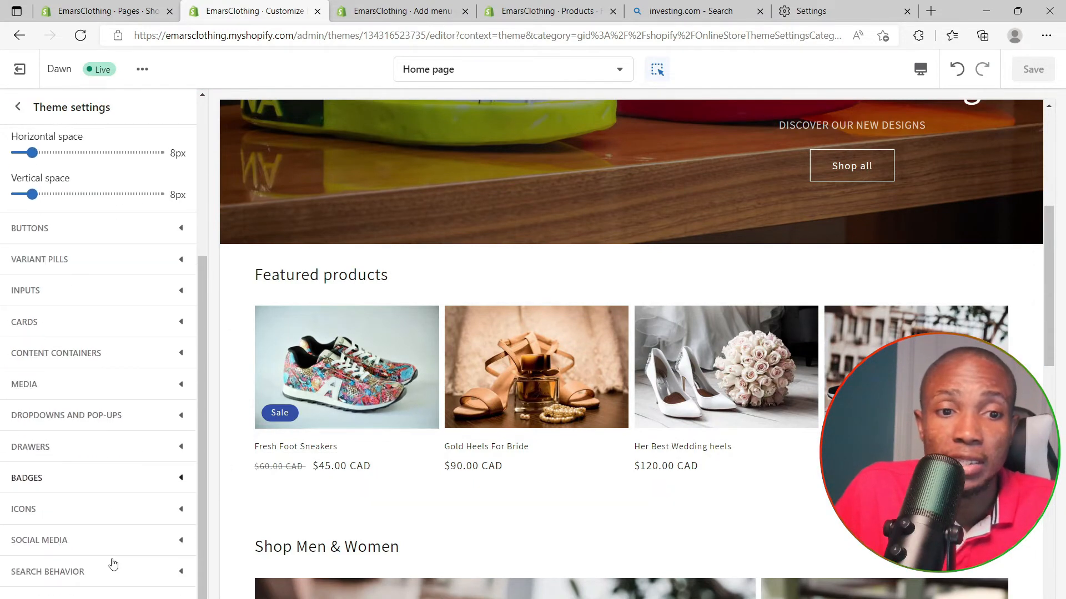
{"action": "left_click", "coordinate": [178, 537]}
Set the corner radius of the theme's buttons to 18 px.
{"action": "scroll", "coordinate": [173, 534], "scroll_direction": "up", "scroll_amount": 6}
{"action": "left_click", "coordinate": [71, 284]}
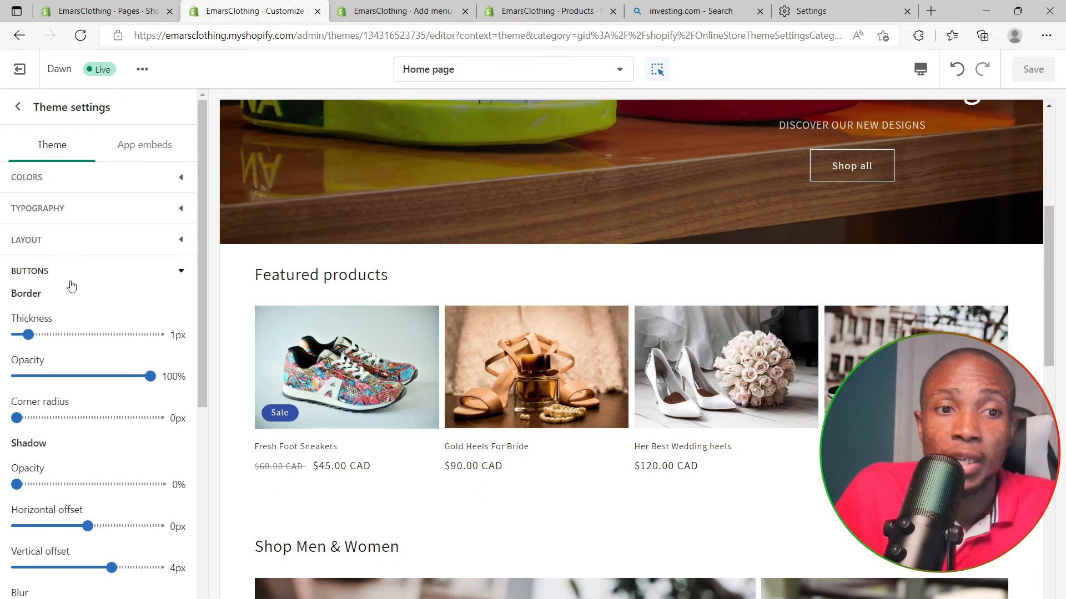
{"action": "left_click_drag", "start_coordinate": [17, 418], "coordinate": [78, 418]}
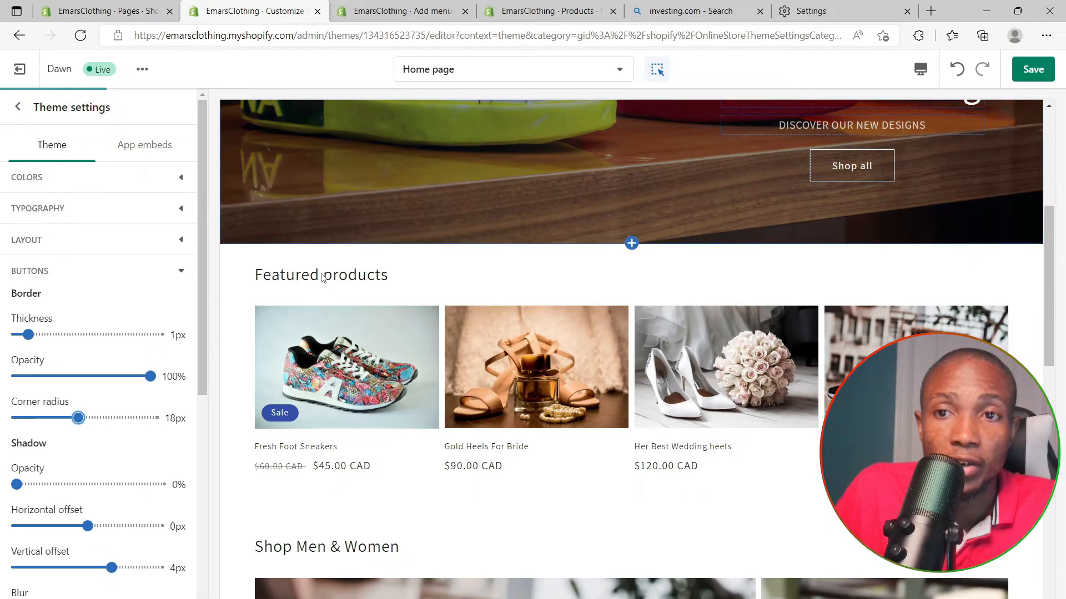
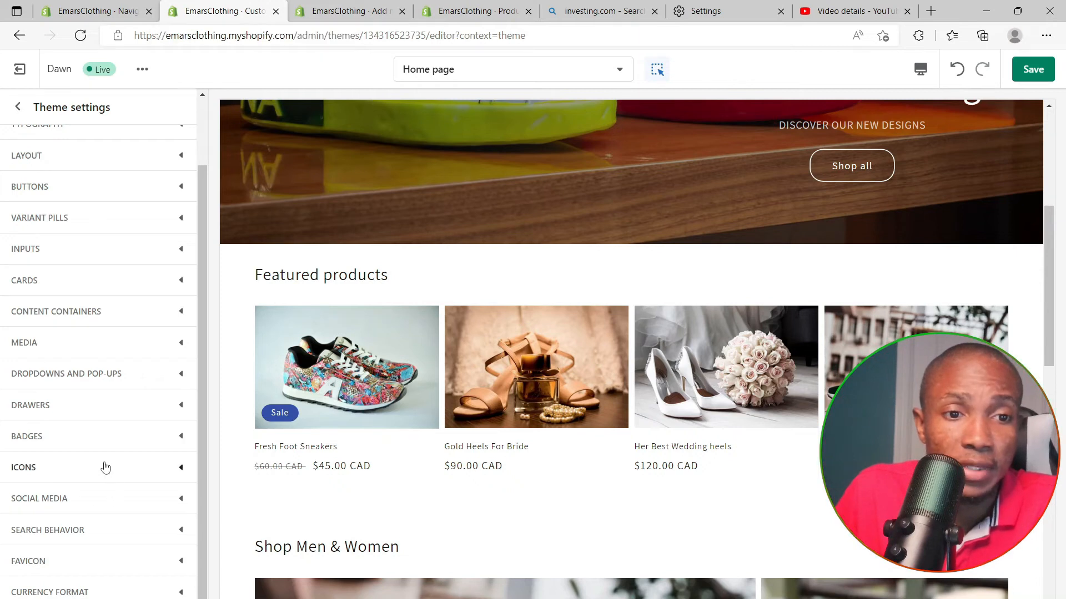
Choose the colorful sneakers banner photo as the theme's favicon image.
{"action": "left_click", "coordinate": [67, 573]}
{"action": "scroll", "coordinate": [89, 588], "scroll_direction": "down", "scroll_amount": 3}
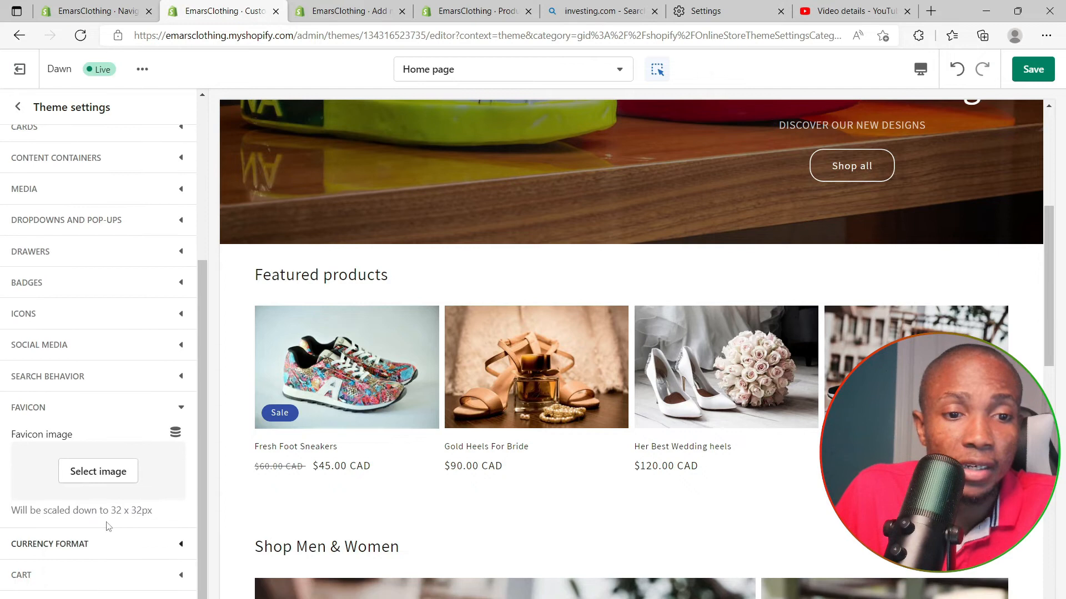
{"action": "left_click", "coordinate": [92, 482]}
{"action": "left_click", "coordinate": [141, 240]}
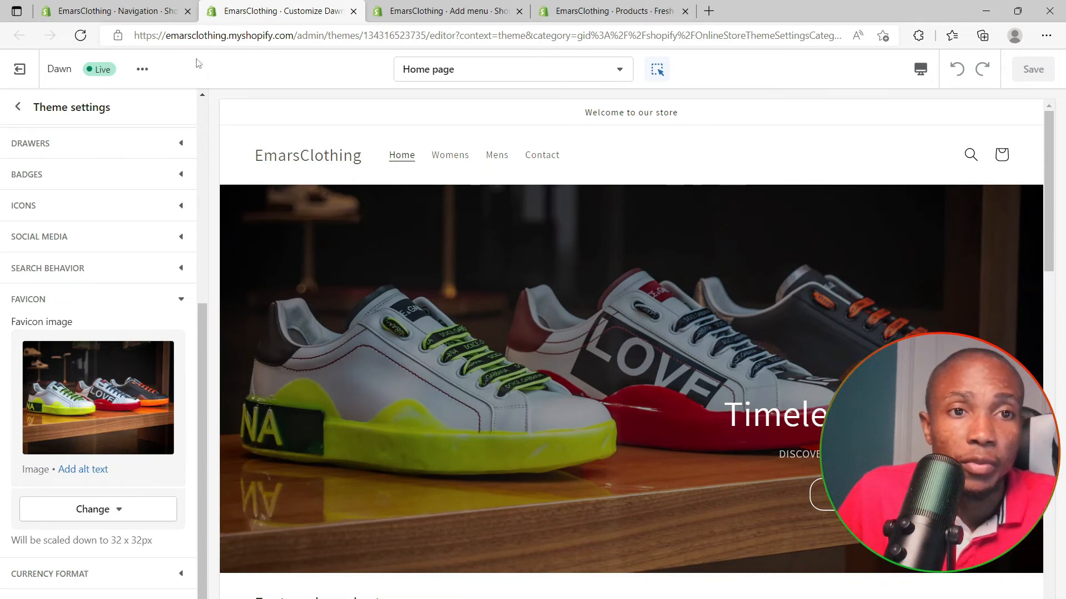
Switch the theme preview to the mobile view and review the home page sections from banner to columns.
{"action": "scroll", "coordinate": [107, 245], "scroll_direction": "up", "scroll_amount": 6}
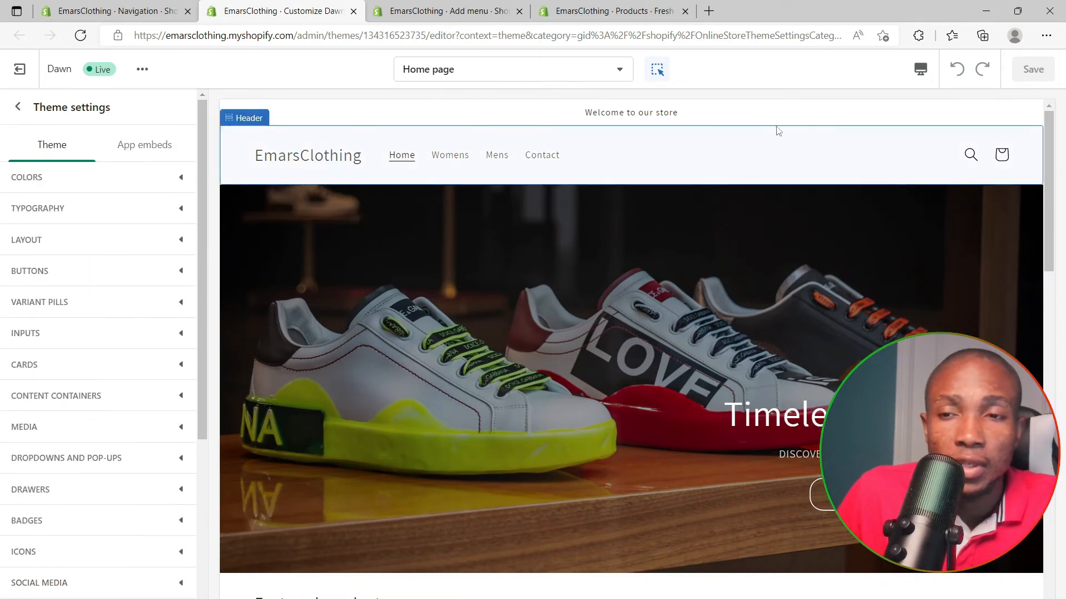
{"action": "left_click", "coordinate": [920, 69]}
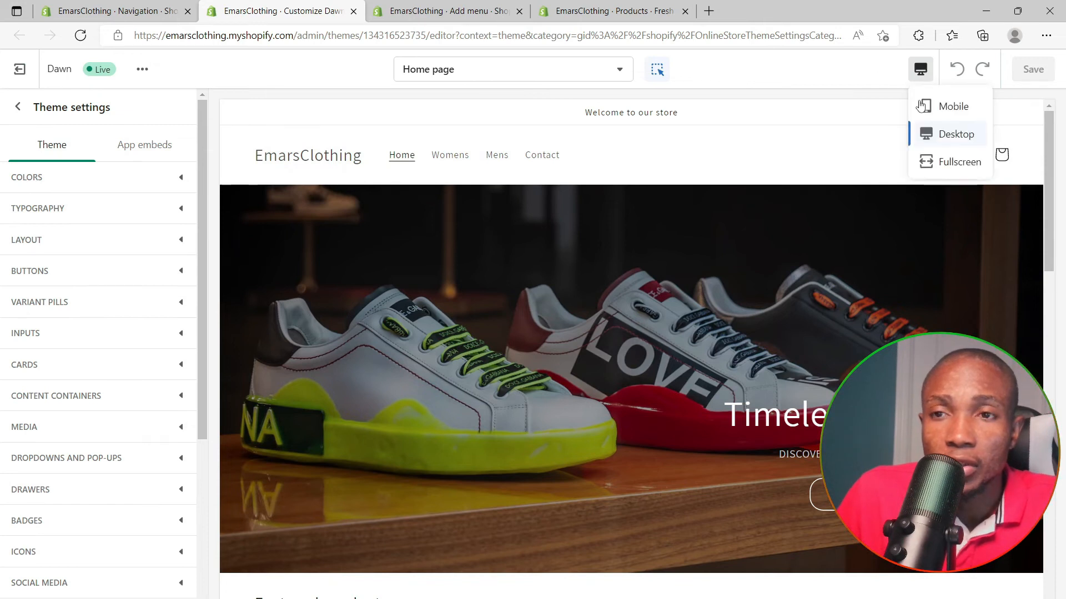
{"action": "left_click", "coordinate": [946, 111]}
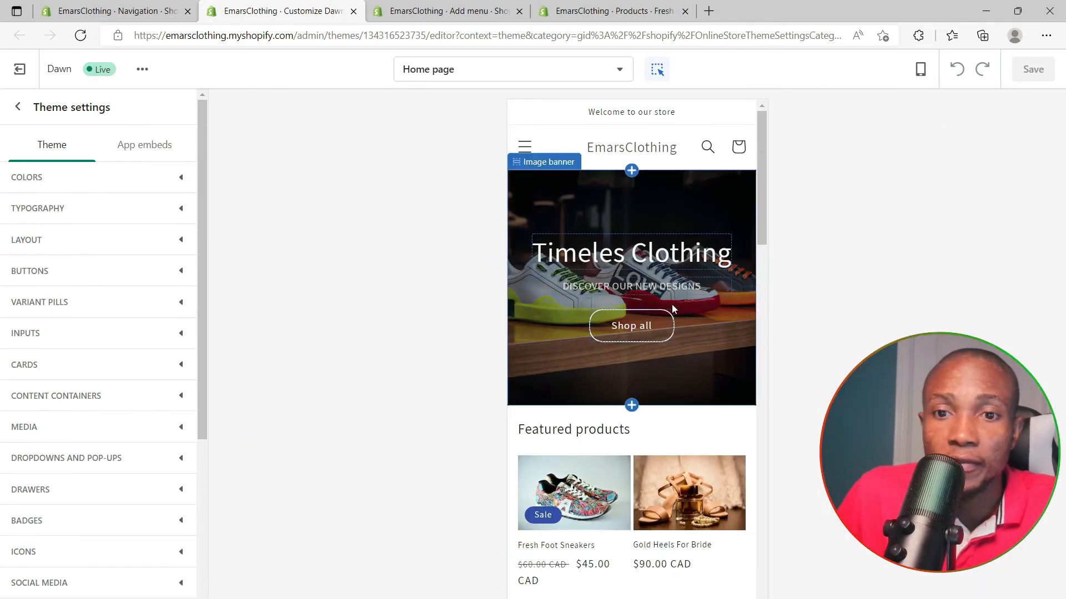
{"action": "scroll", "coordinate": [672, 308], "scroll_direction": "down", "scroll_amount": 10}
{"action": "scroll", "coordinate": [675, 308], "scroll_direction": "down", "scroll_amount": 15}
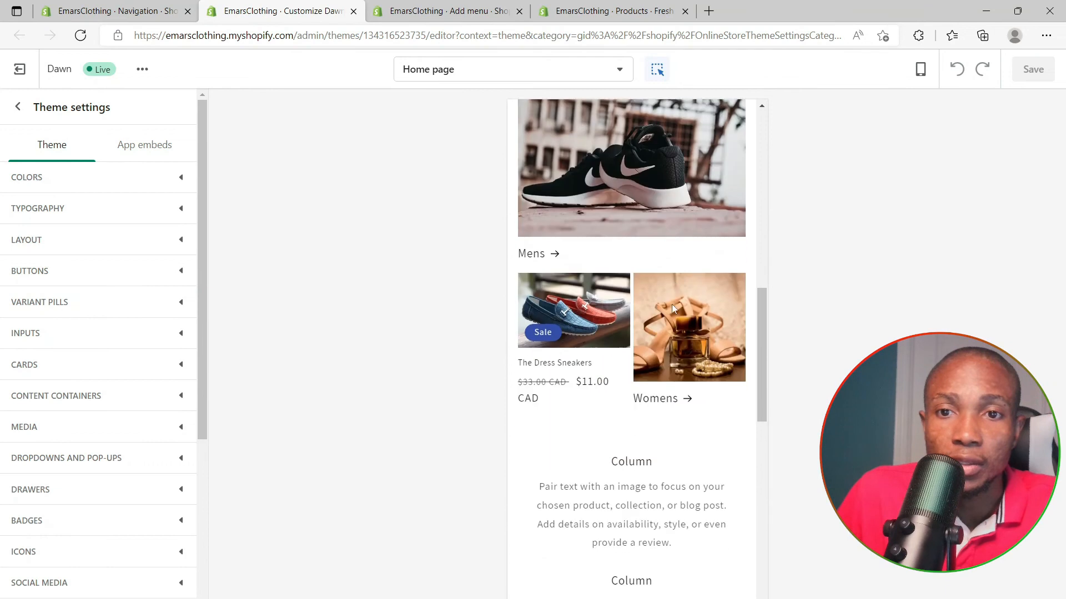
{"action": "scroll", "coordinate": [675, 313], "scroll_direction": "up", "scroll_amount": 20}
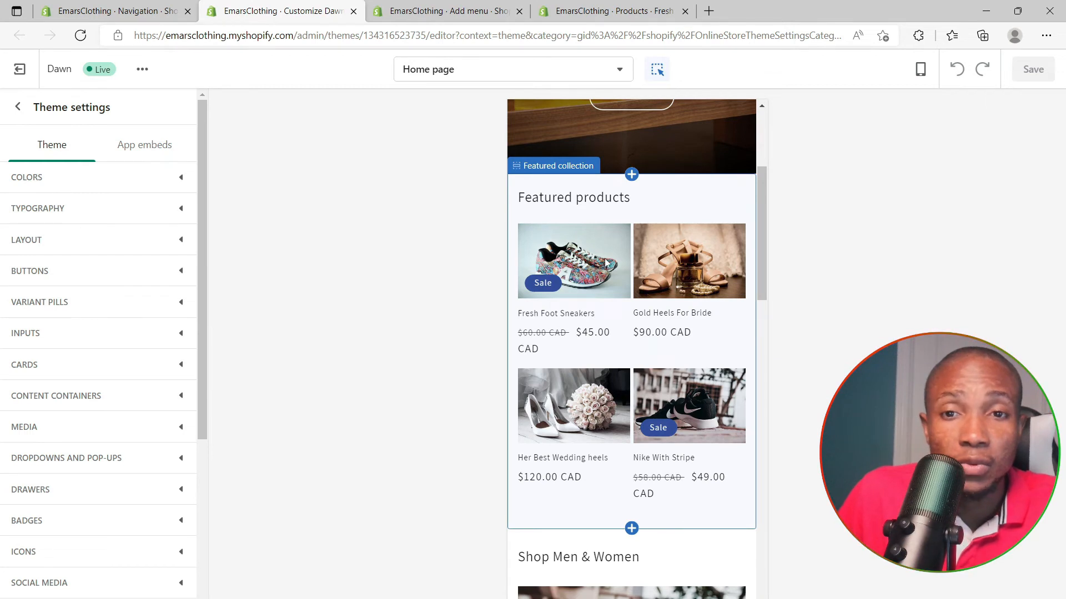
Set the Featured collection section's number of columns on mobile to 1 column and check the product stack.
{"action": "left_click", "coordinate": [654, 258]}
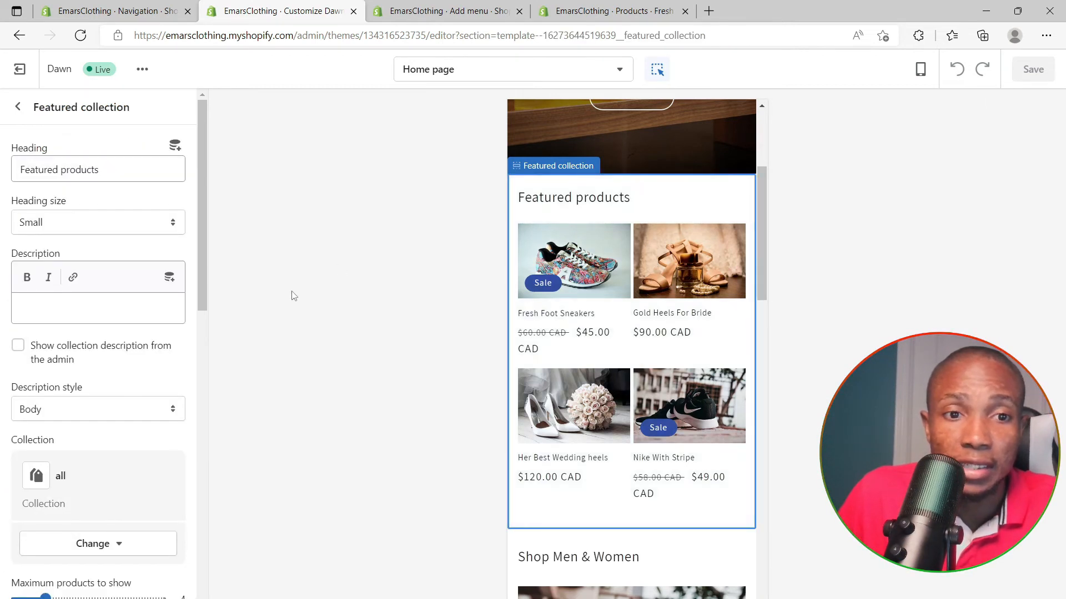
{"action": "left_click_drag", "start_coordinate": [199, 272], "coordinate": [195, 550]}
{"action": "left_click", "coordinate": [172, 440]}
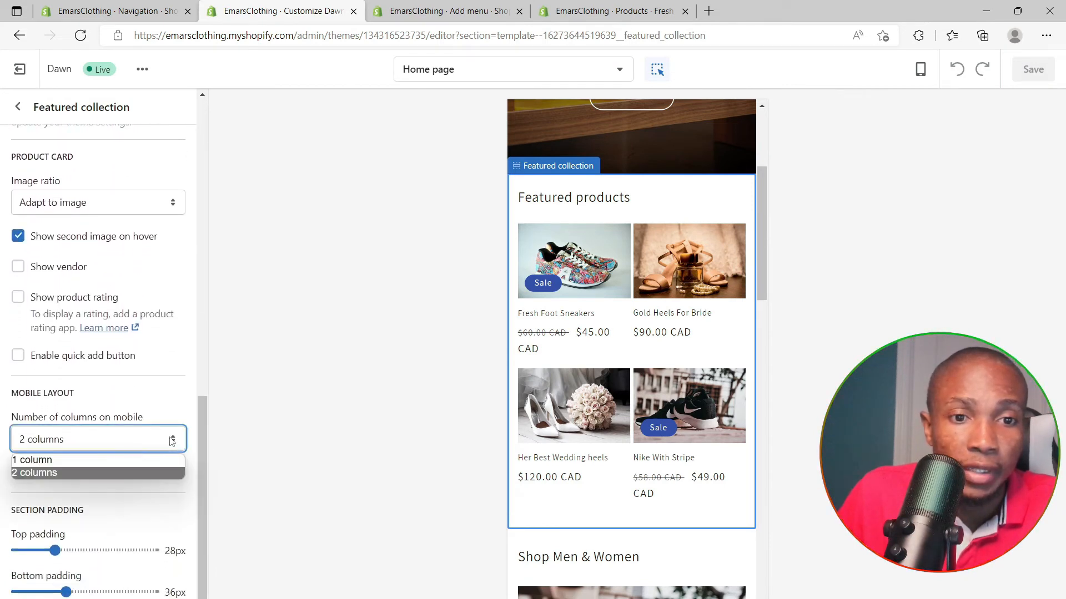
{"action": "left_click", "coordinate": [48, 465]}
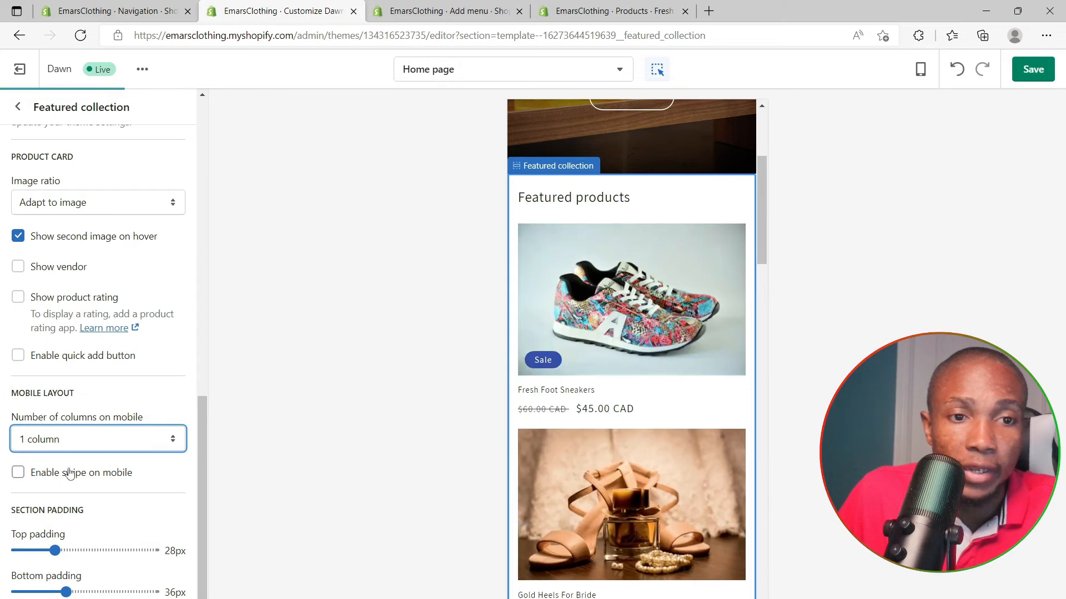
{"action": "scroll", "coordinate": [618, 348], "scroll_direction": "down", "scroll_amount": 10}
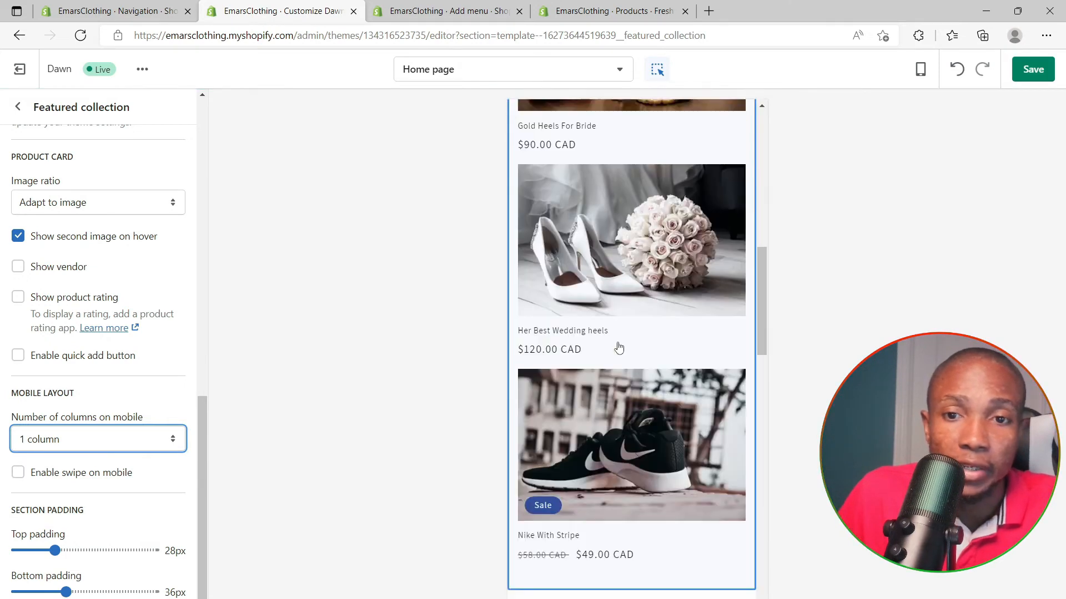
Switch the theme preview to fullscreen and review the home page from the image banner down to the footer.
{"action": "left_click", "coordinate": [526, 421]}
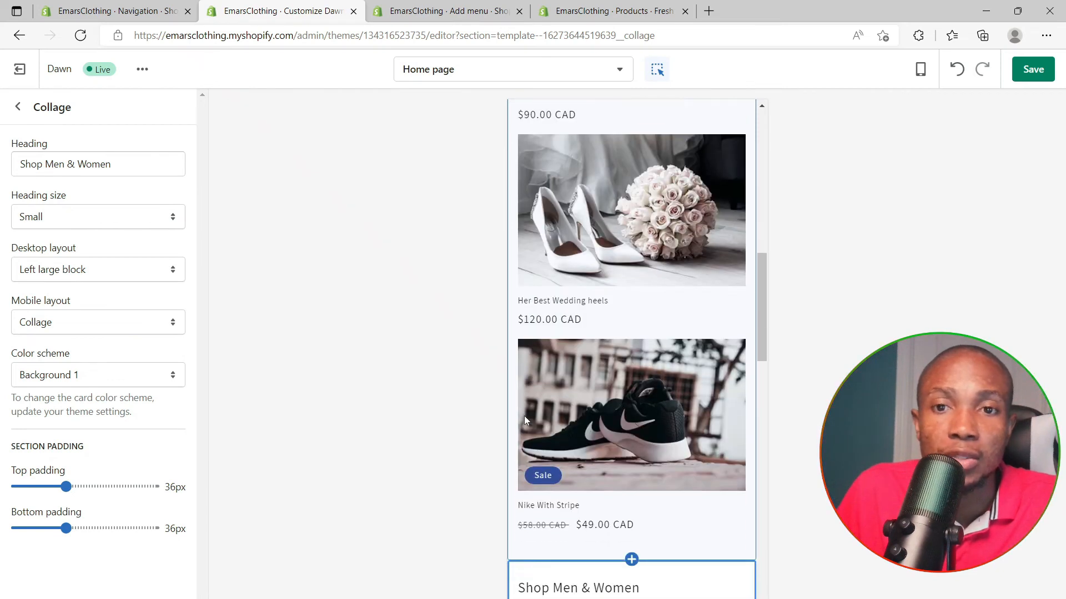
{"action": "left_click", "coordinate": [919, 71]}
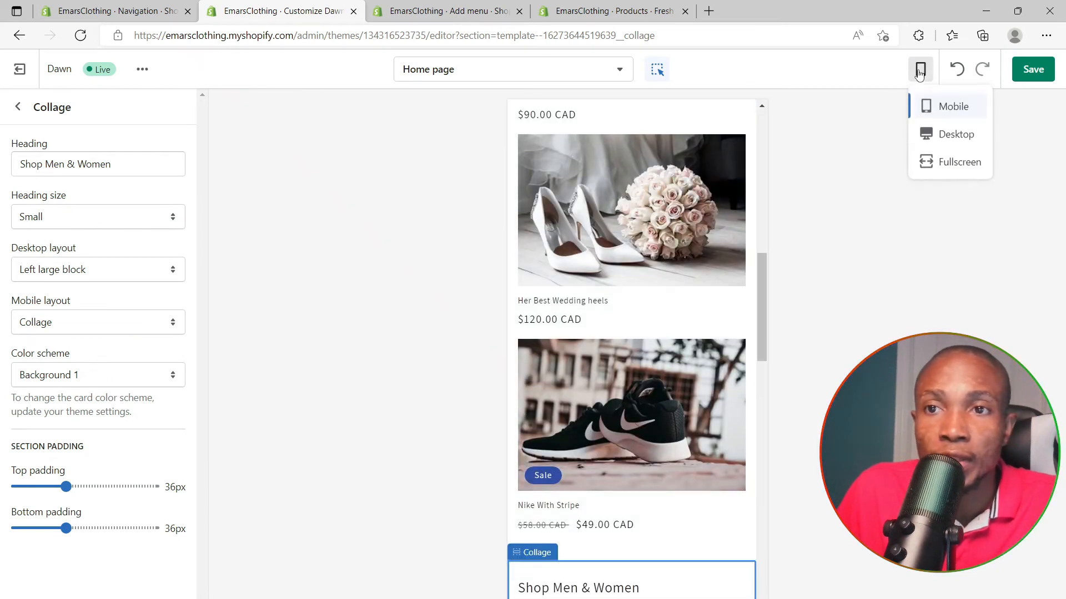
{"action": "left_click", "coordinate": [953, 166]}
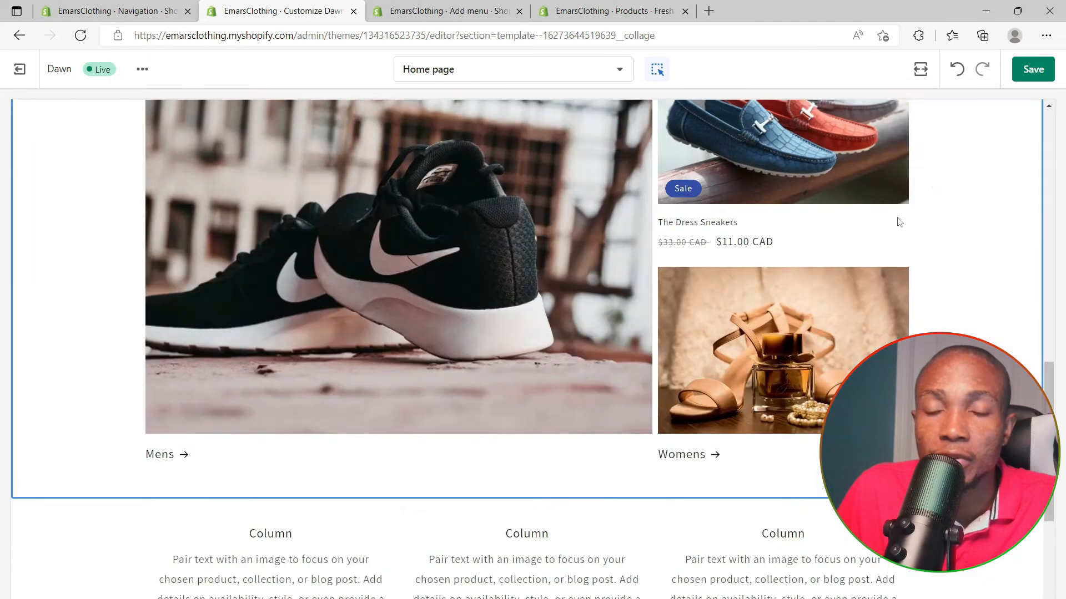
{"action": "scroll", "coordinate": [840, 294], "scroll_direction": "up", "scroll_amount": 5}
{"action": "scroll", "coordinate": [840, 294], "scroll_direction": "up", "scroll_amount": 5}
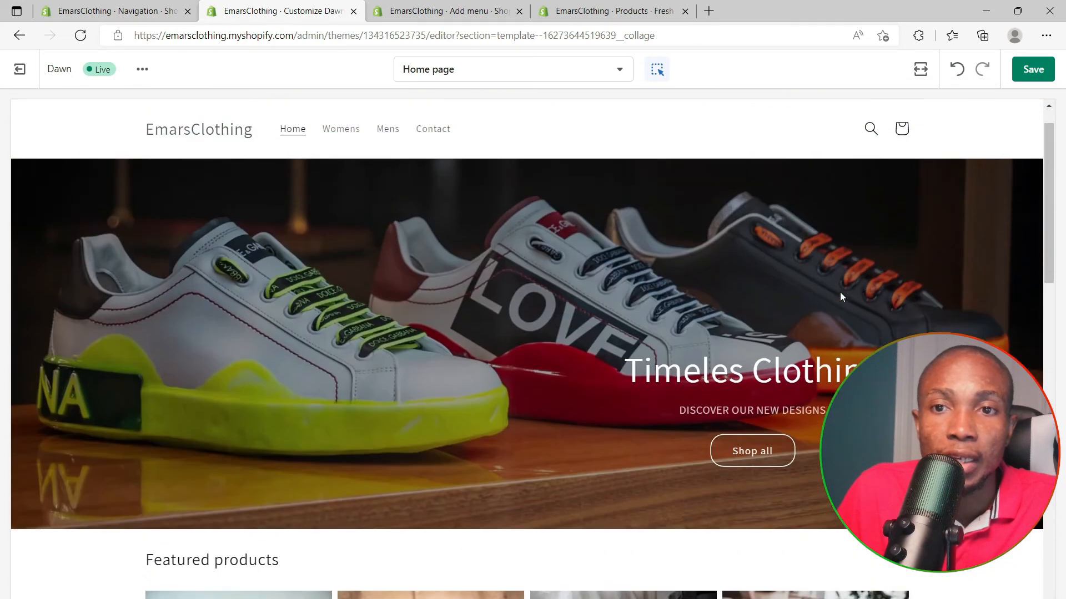
{"action": "scroll", "coordinate": [841, 295], "scroll_direction": "down", "scroll_amount": 8}
{"action": "scroll", "coordinate": [840, 297], "scroll_direction": "down", "scroll_amount": 10}
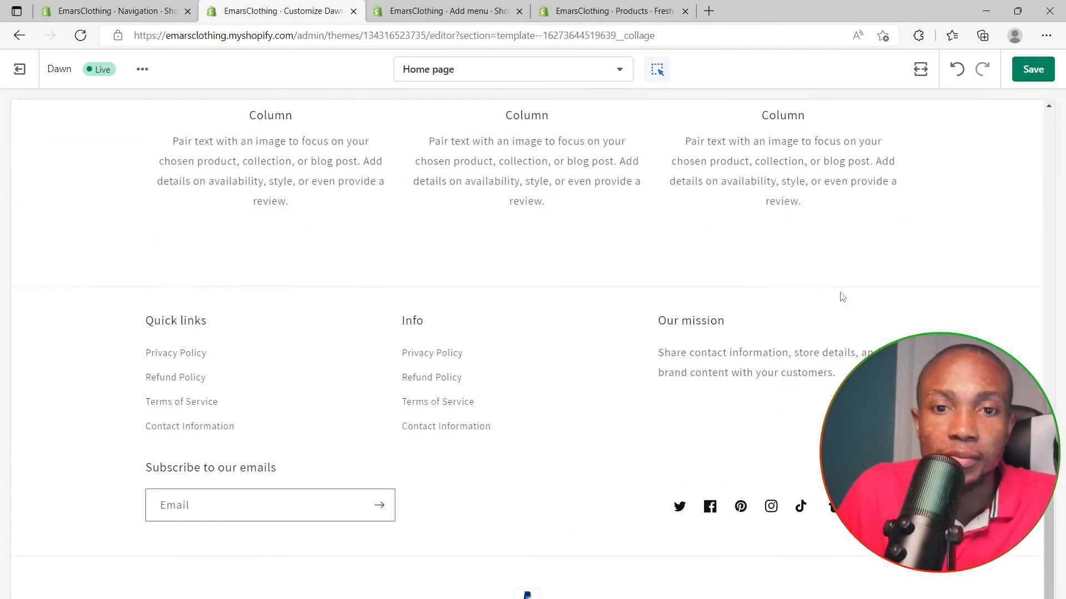
{"action": "scroll", "coordinate": [841, 297], "scroll_direction": "up", "scroll_amount": 2}
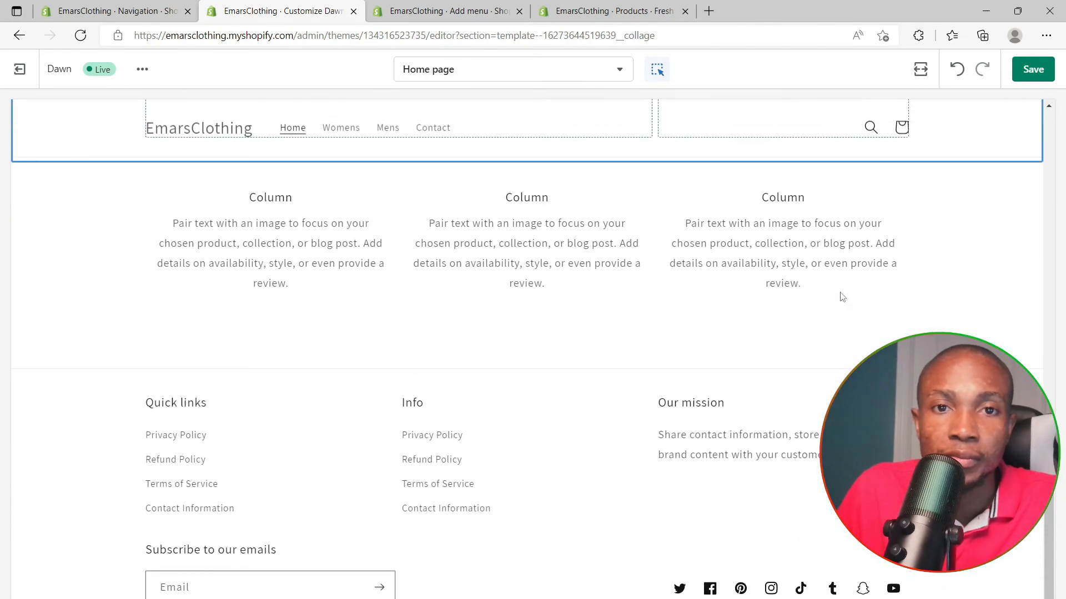
Remove the Multicolumn section from the home page, with the preview in desktop view.
{"action": "left_click", "coordinate": [619, 192]}
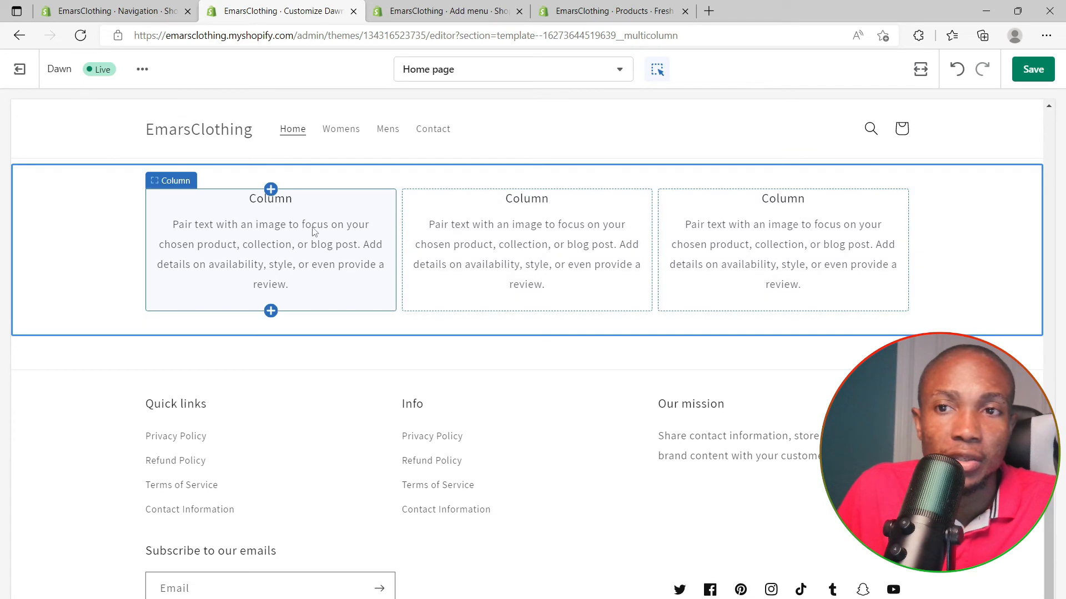
{"action": "scroll", "coordinate": [759, 185], "scroll_direction": "up", "scroll_amount": 5}
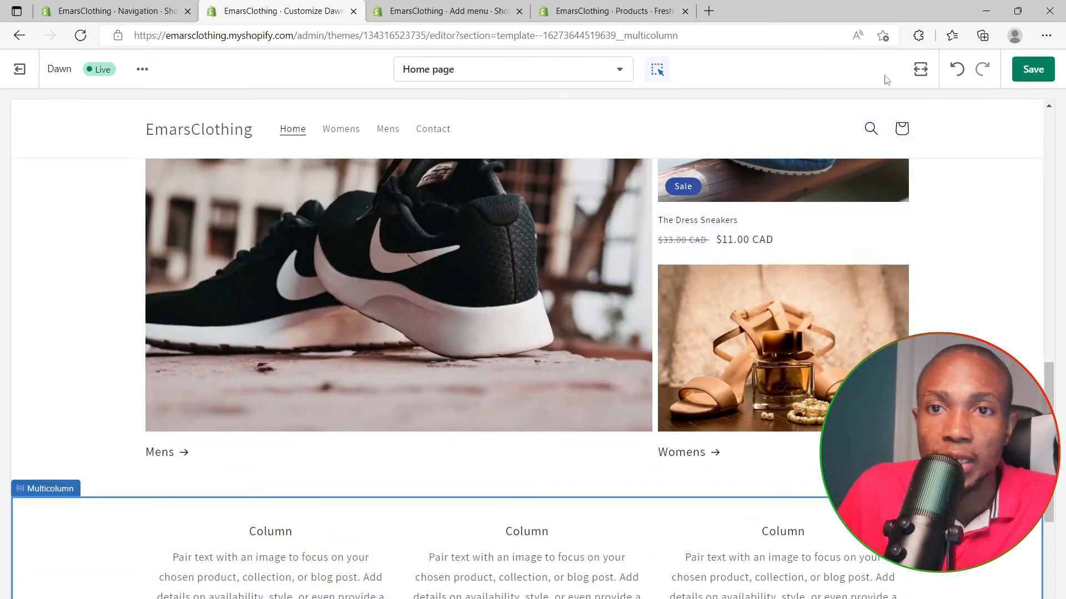
{"action": "left_click", "coordinate": [920, 69]}
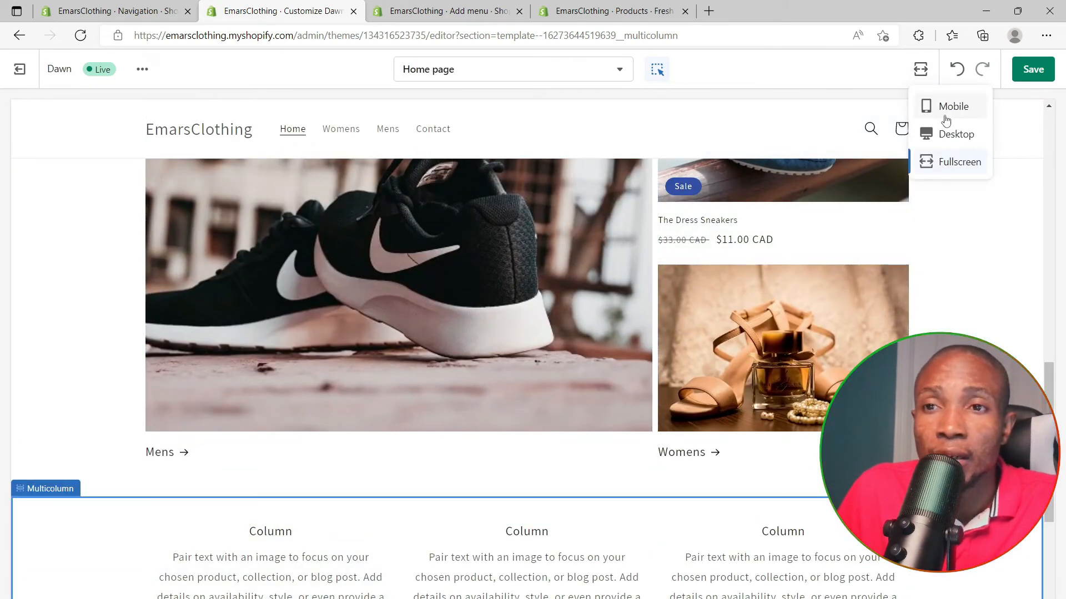
{"action": "left_click", "coordinate": [950, 136]}
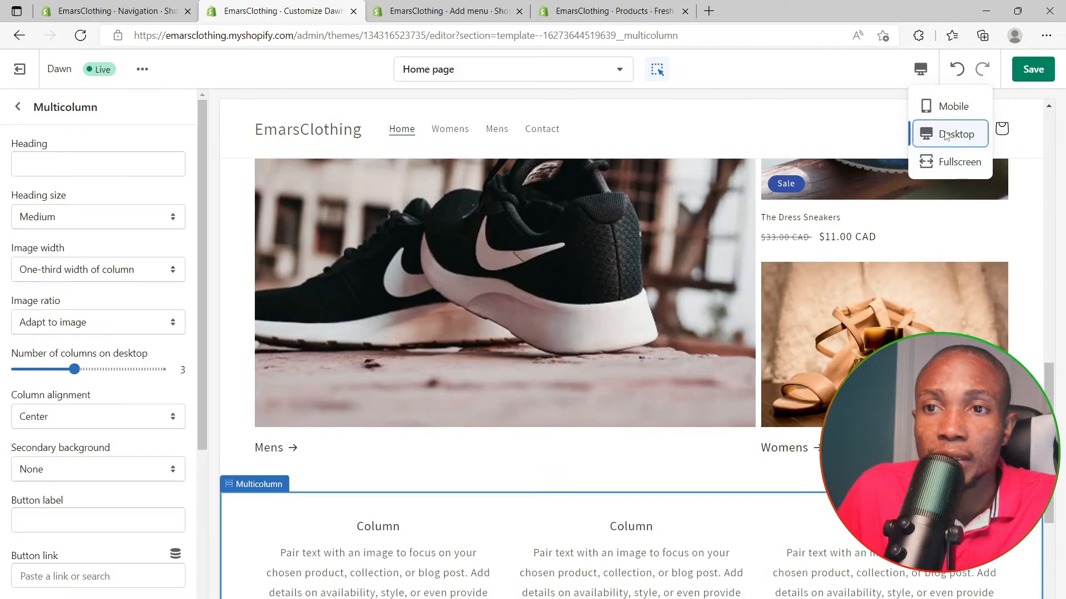
{"action": "scroll", "coordinate": [338, 473], "scroll_direction": "down", "scroll_amount": 4}
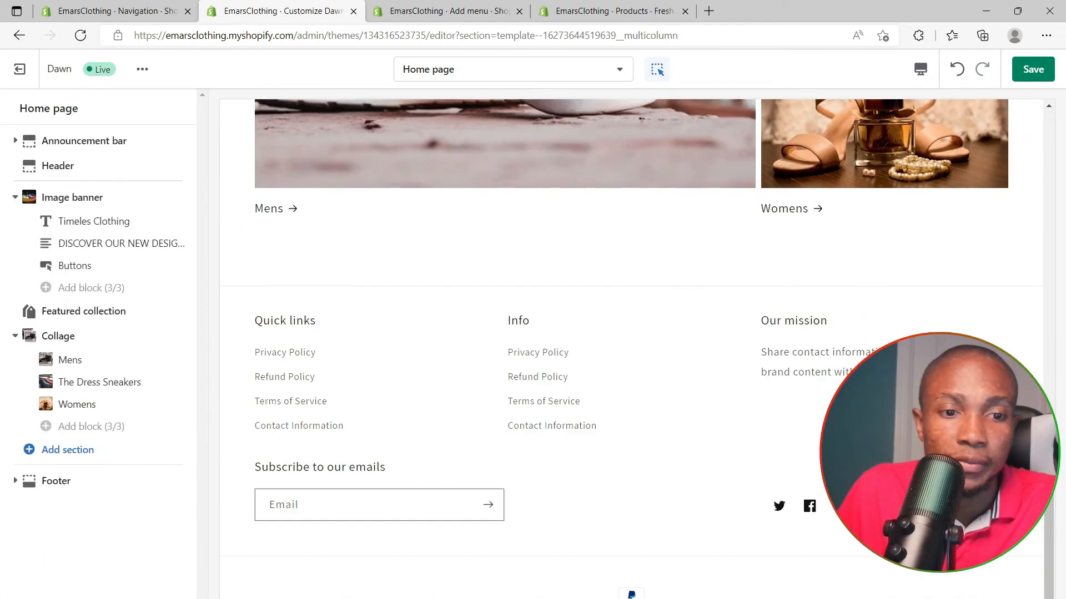
{"action": "scroll", "coordinate": [593, 440], "scroll_direction": "up", "scroll_amount": 6}
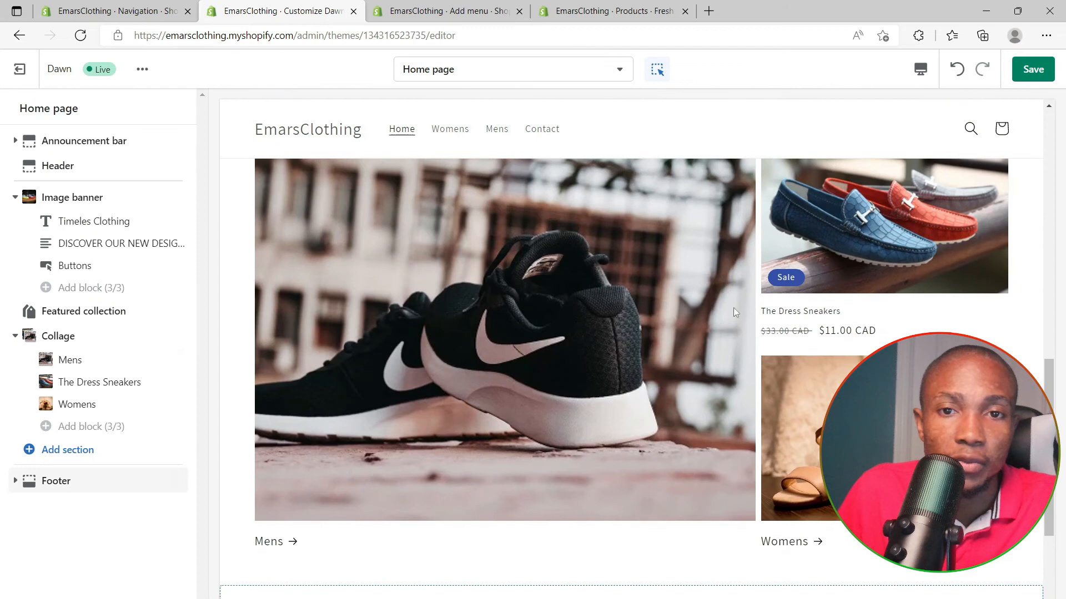
Save the theme changes and look over the home page down to the footer.
{"action": "left_click", "coordinate": [1033, 69]}
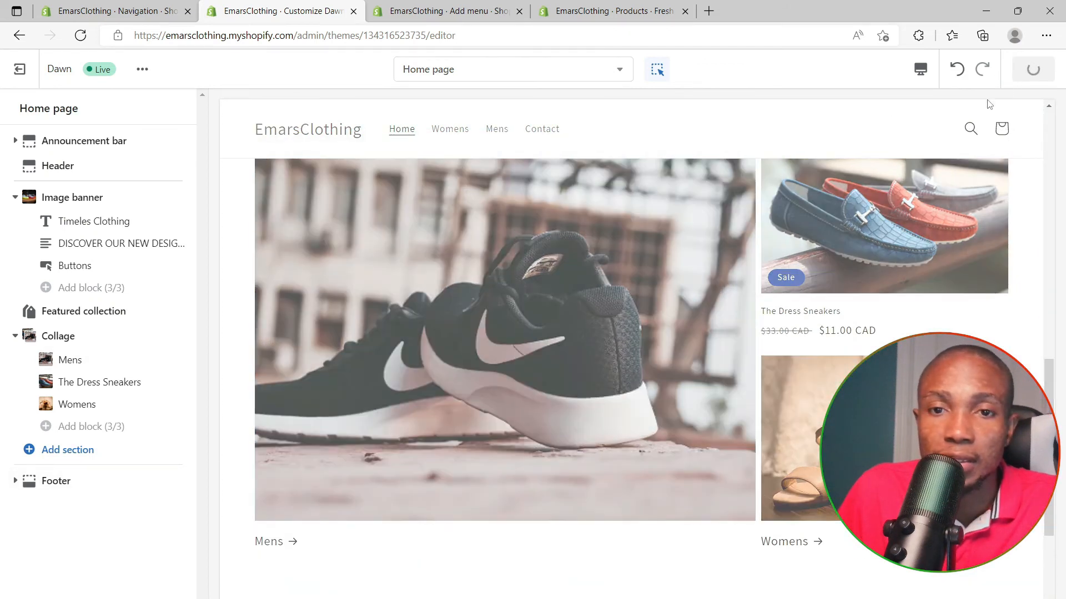
{"action": "scroll", "coordinate": [597, 384], "scroll_direction": "up", "scroll_amount": 7}
{"action": "scroll", "coordinate": [597, 384], "scroll_direction": "down", "scroll_amount": 10}
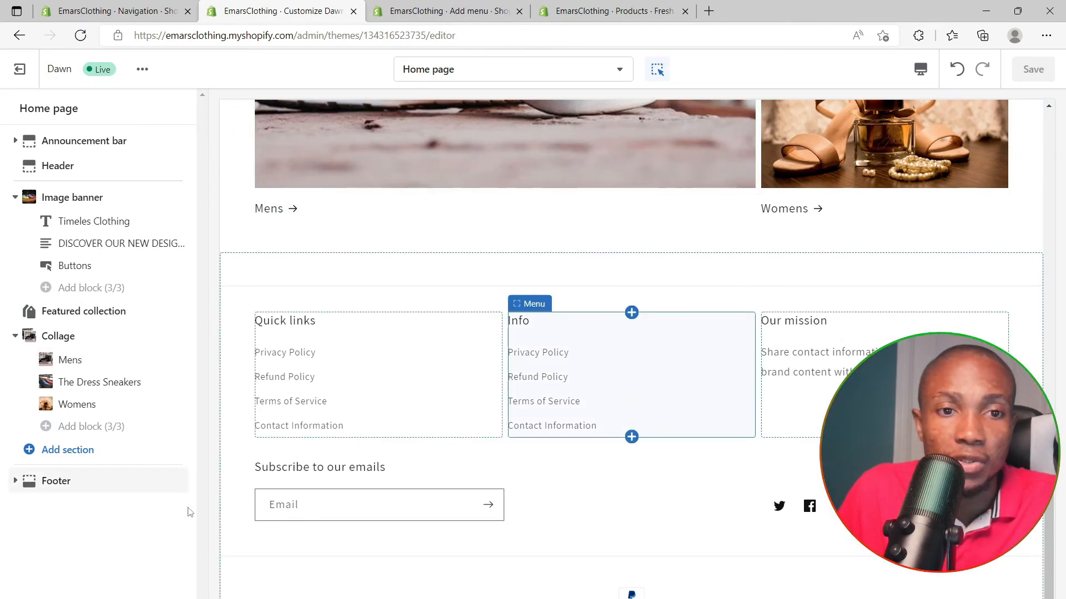
Exit the theme editor and enter "Emars Clothing" as the homepage title in the online store preferences.
{"action": "left_click", "coordinate": [34, 71]}
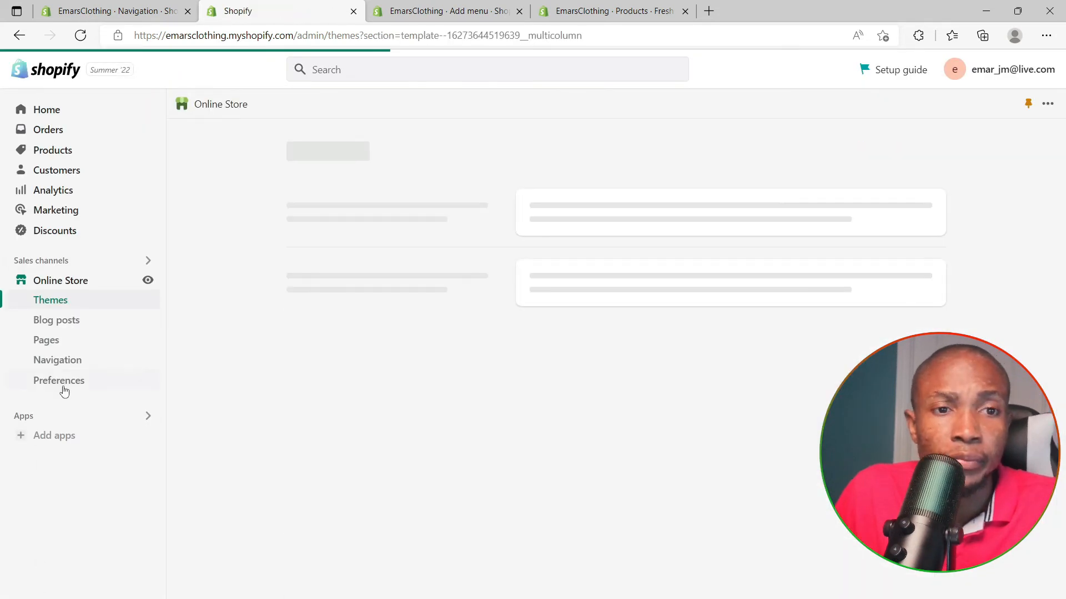
{"action": "left_click", "coordinate": [61, 383]}
{"action": "left_click", "coordinate": [551, 215]}
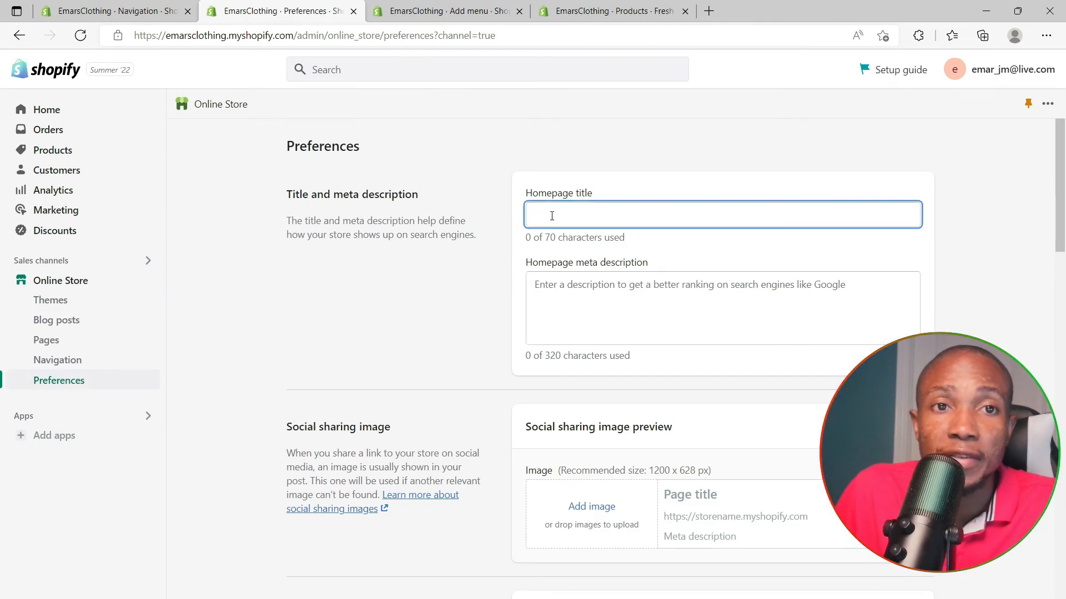
{"action": "type", "text": "Emars Clothing"}
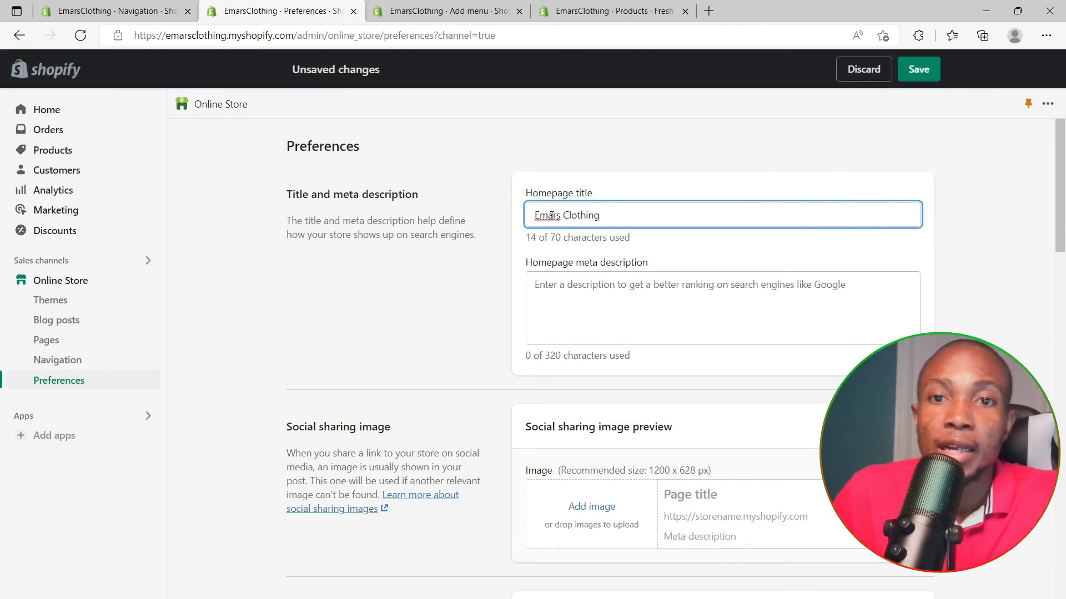
Review the remaining store preferences, from the homepage meta description and social sharing image to password protection.
{"action": "left_click", "coordinate": [591, 291]}
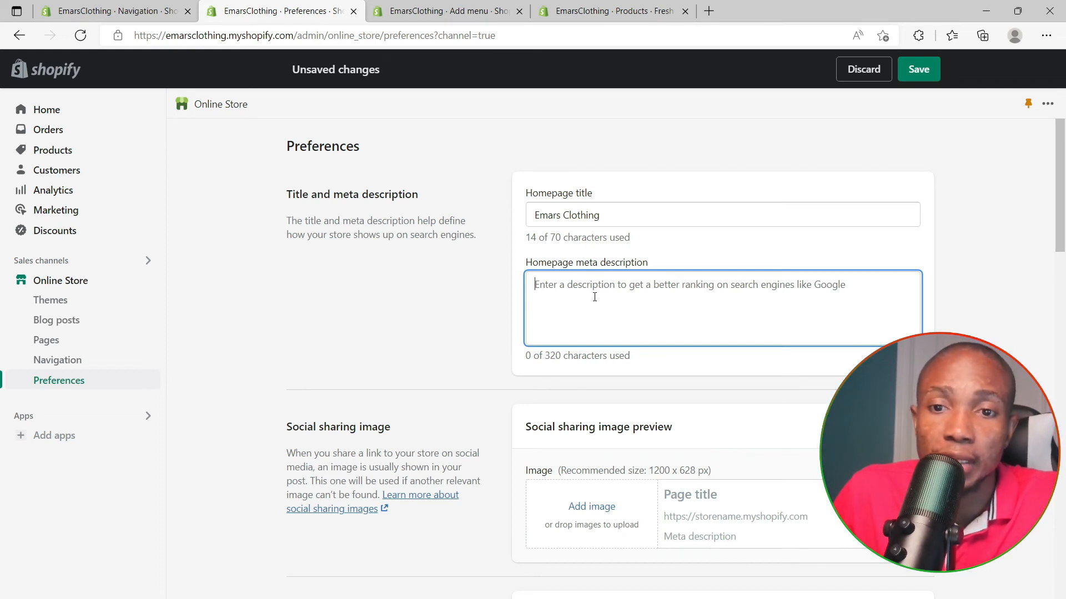
{"action": "scroll", "coordinate": [594, 297], "scroll_direction": "down", "scroll_amount": 3}
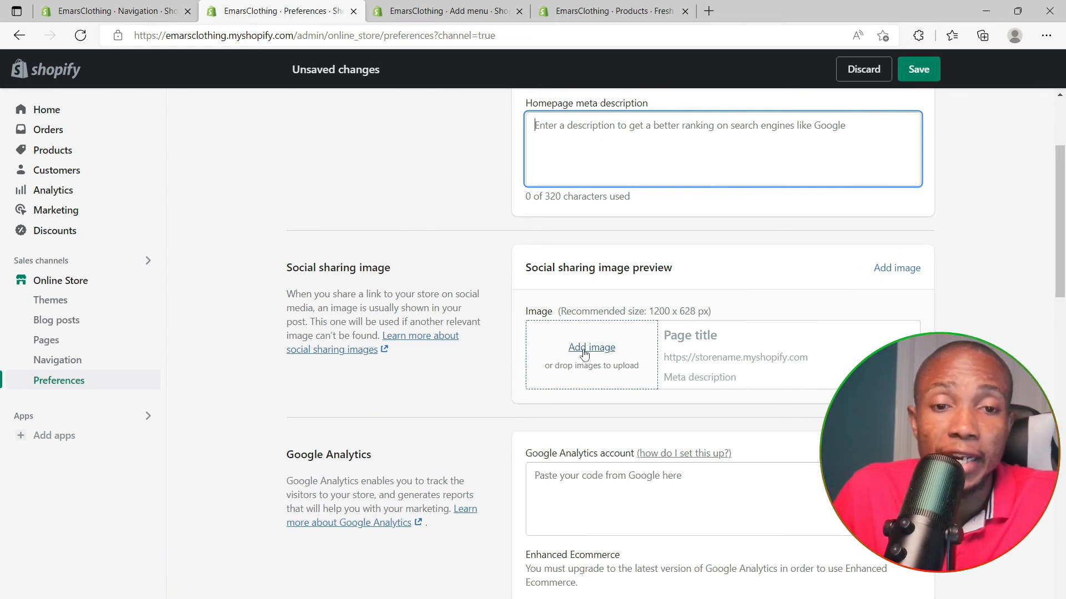
{"action": "scroll", "coordinate": [584, 353], "scroll_direction": "down", "scroll_amount": 15}
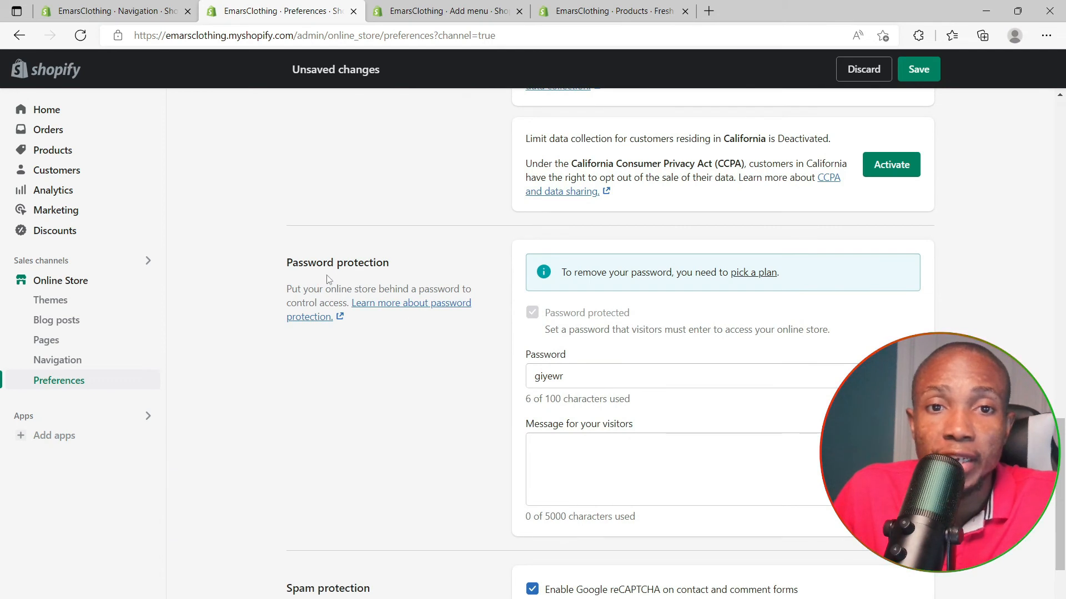
Compare the Shopify plans, examine the Basic Shopify monthly plan's billing, address and payment options, and return to the plan settings.
{"action": "left_click", "coordinate": [762, 281]}
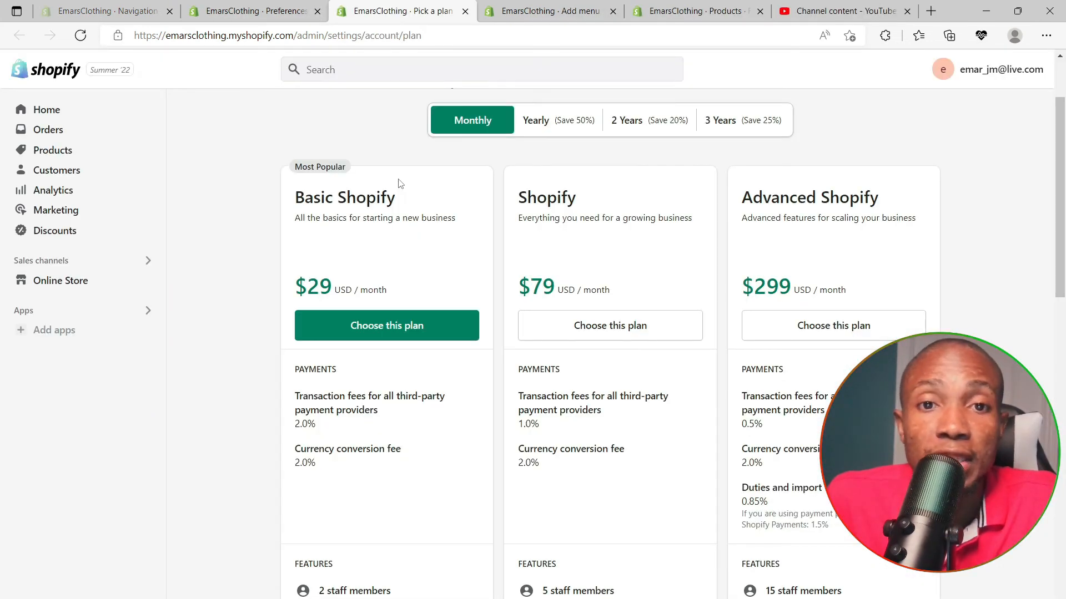
{"action": "scroll", "coordinate": [400, 184], "scroll_direction": "down", "scroll_amount": 2}
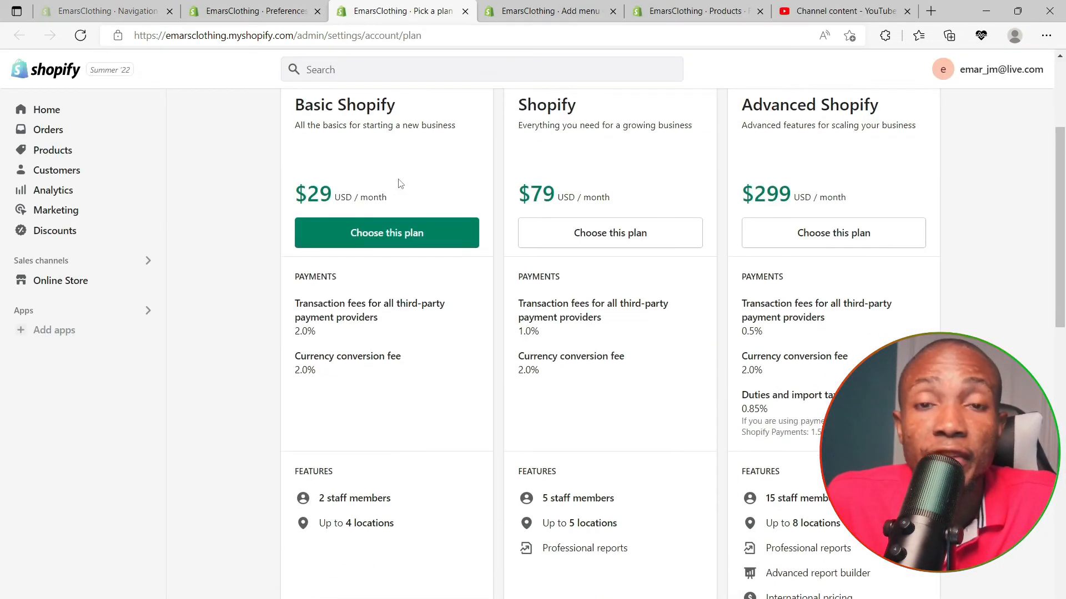
{"action": "left_click", "coordinate": [367, 247]}
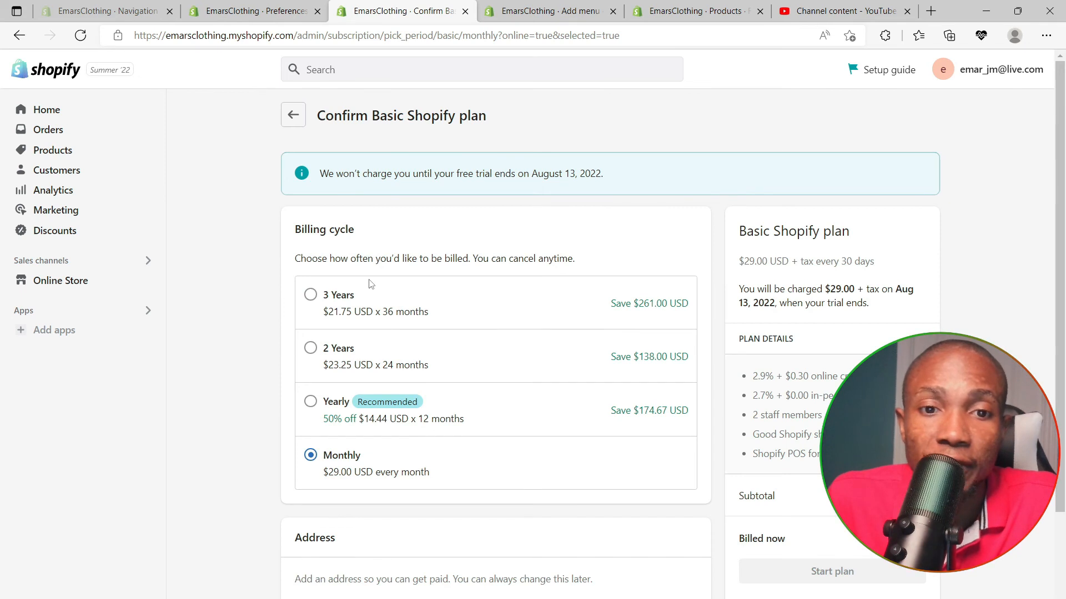
{"action": "scroll", "coordinate": [419, 367], "scroll_direction": "down", "scroll_amount": 3}
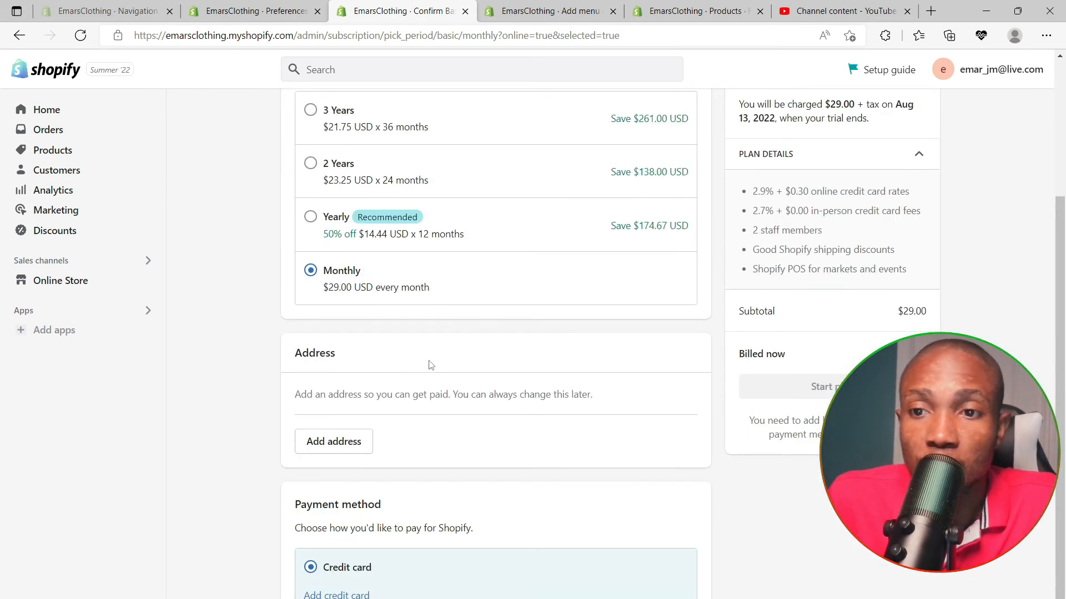
{"action": "scroll", "coordinate": [429, 364], "scroll_direction": "down", "scroll_amount": 1}
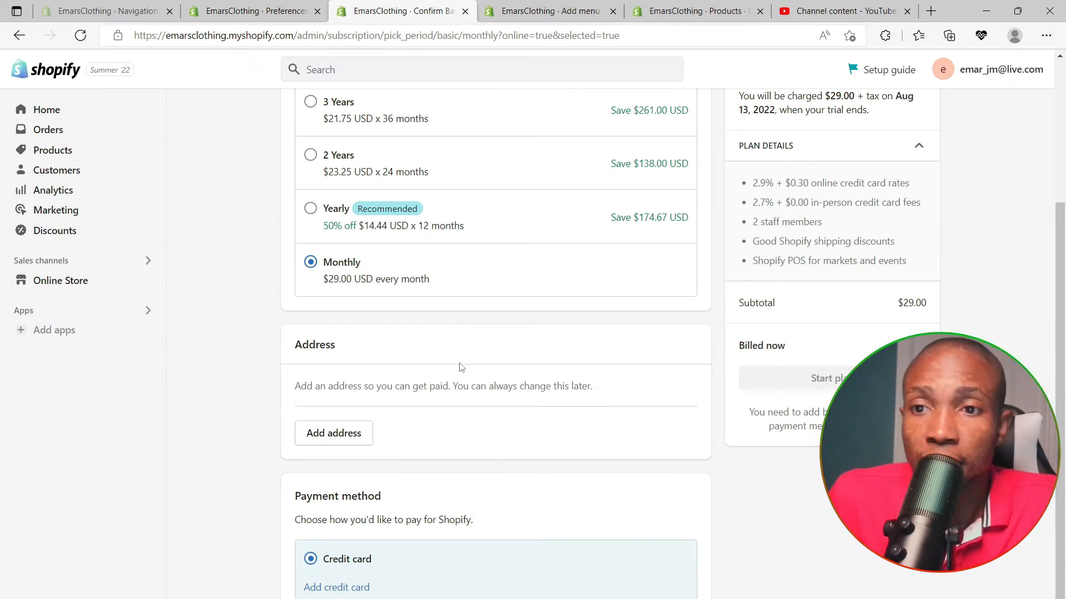
{"action": "scroll", "coordinate": [460, 367], "scroll_direction": "up", "scroll_amount": 4}
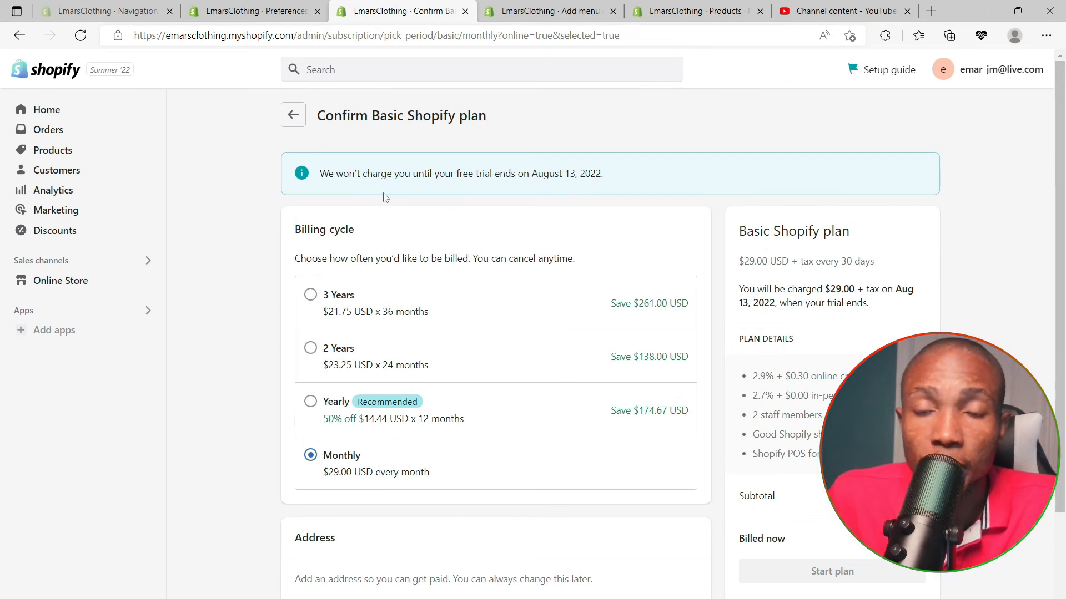
{"action": "left_click", "coordinate": [293, 116]}
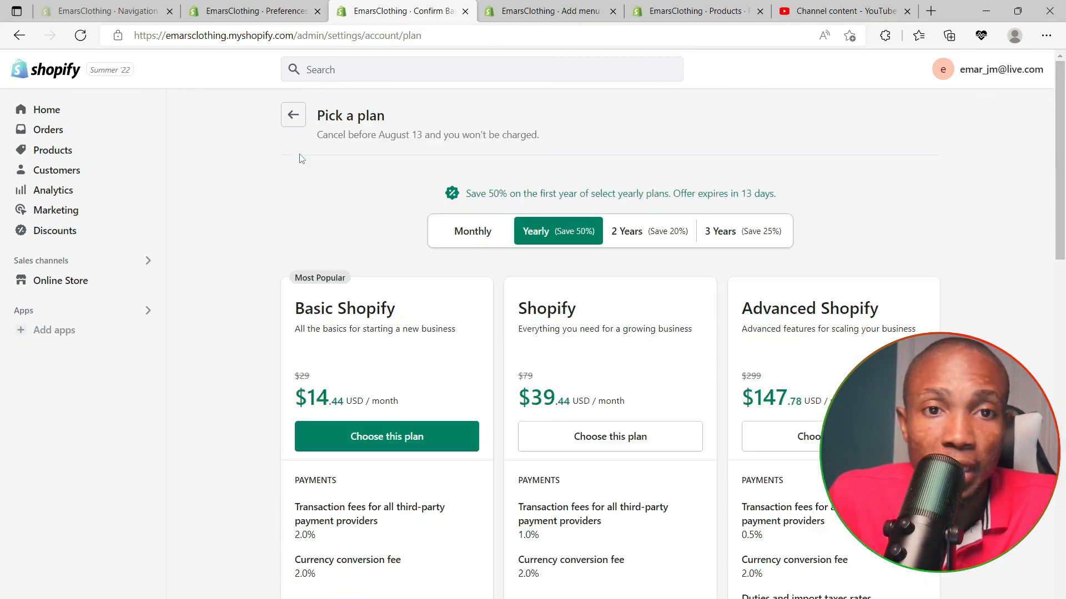
{"action": "left_click", "coordinate": [294, 117]}
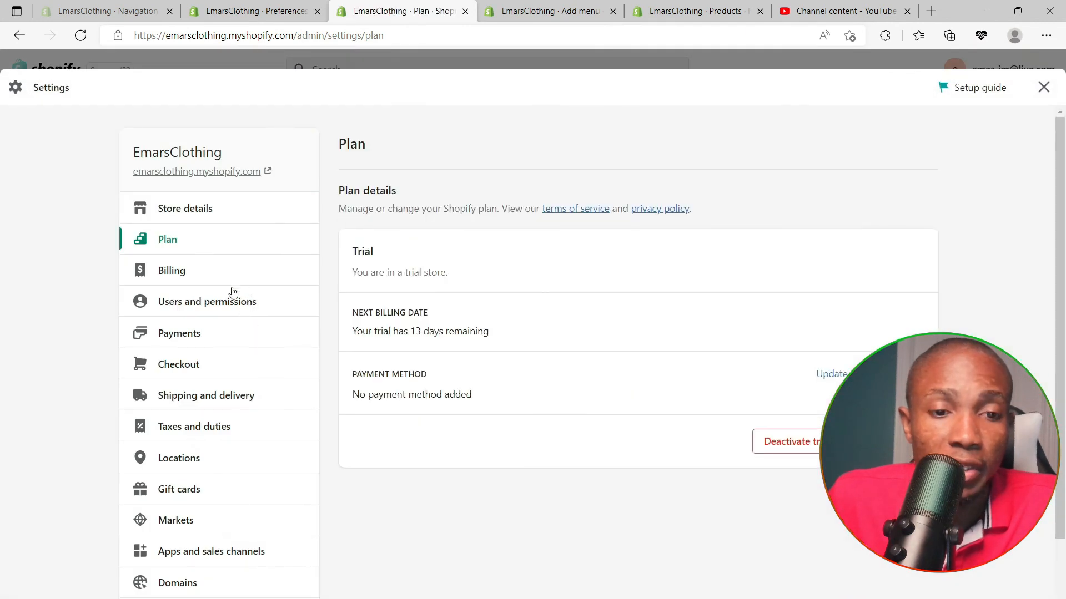
Examine the store's payment settings and open the details of the default shop location.
{"action": "left_click", "coordinate": [180, 338]}
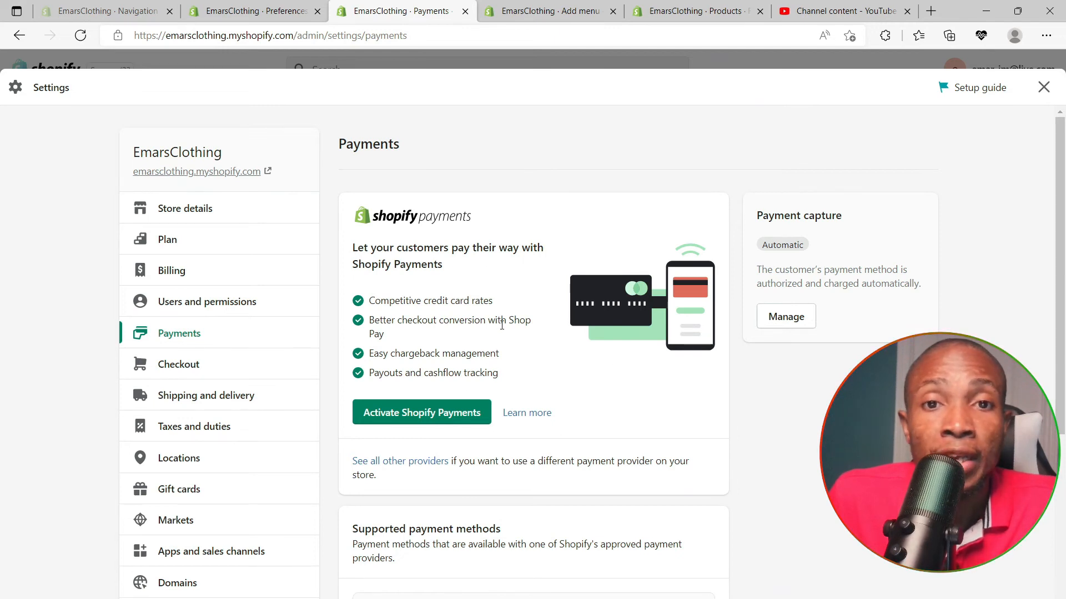
{"action": "left_click", "coordinate": [177, 459]}
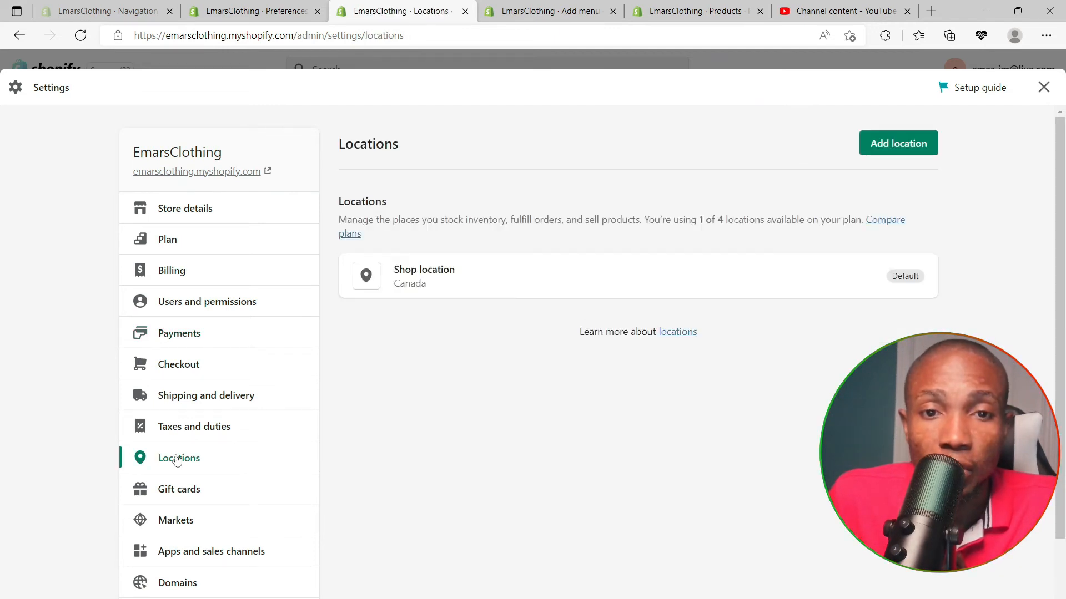
{"action": "left_click", "coordinate": [484, 277]}
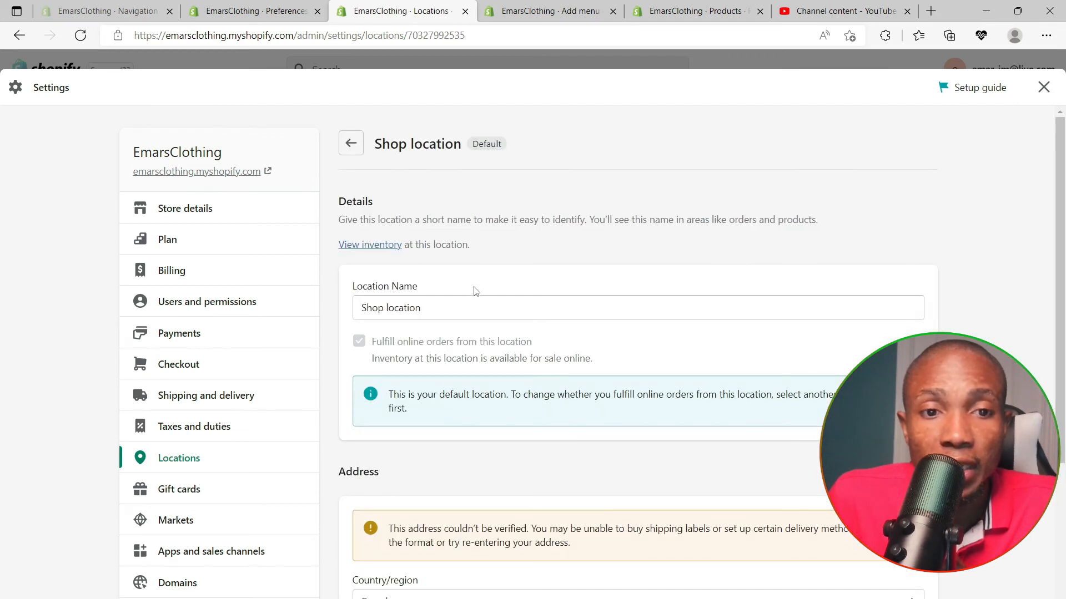
Review the default shop location's name, fulfillment setting and address fields.
{"action": "scroll", "coordinate": [485, 422], "scroll_direction": "down", "scroll_amount": 5}
{"action": "scroll", "coordinate": [487, 426], "scroll_direction": "up", "scroll_amount": 2}
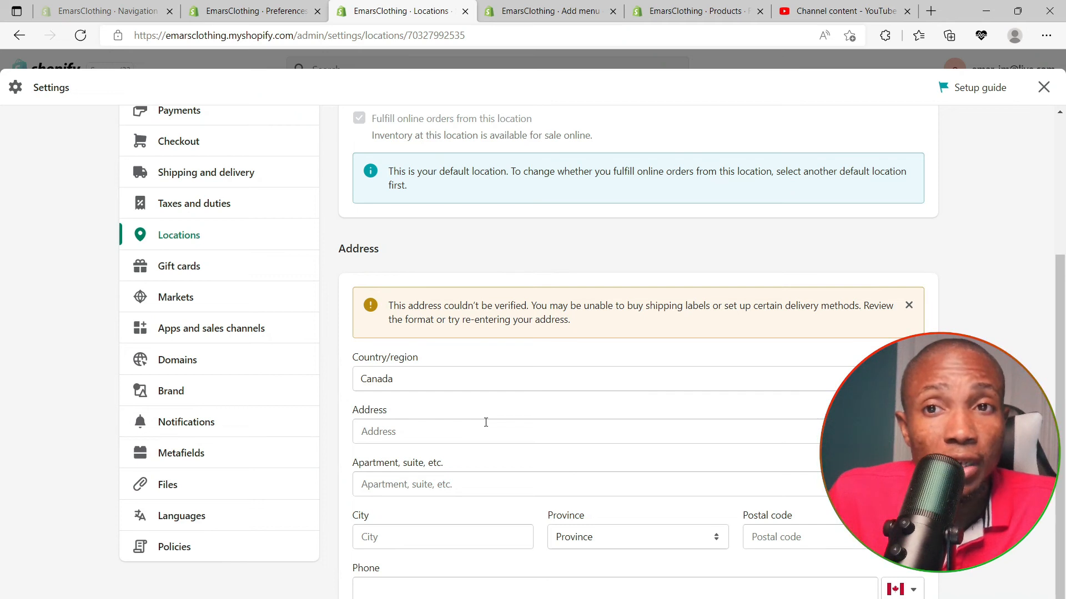
{"action": "scroll", "coordinate": [485, 423], "scroll_direction": "up", "scroll_amount": 2}
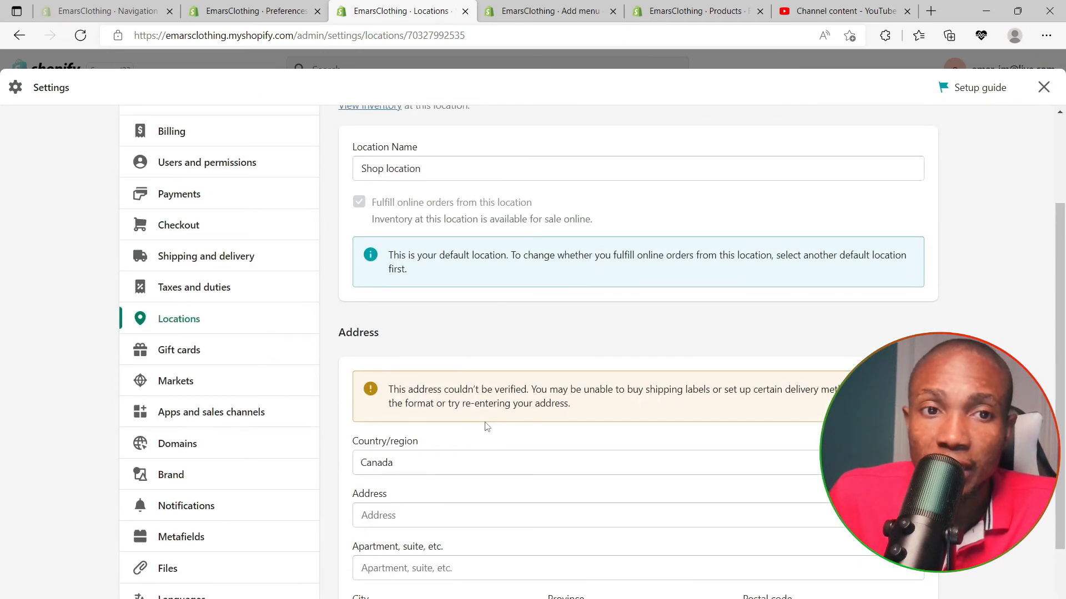
{"action": "scroll", "coordinate": [486, 425], "scroll_direction": "up", "scroll_amount": 3}
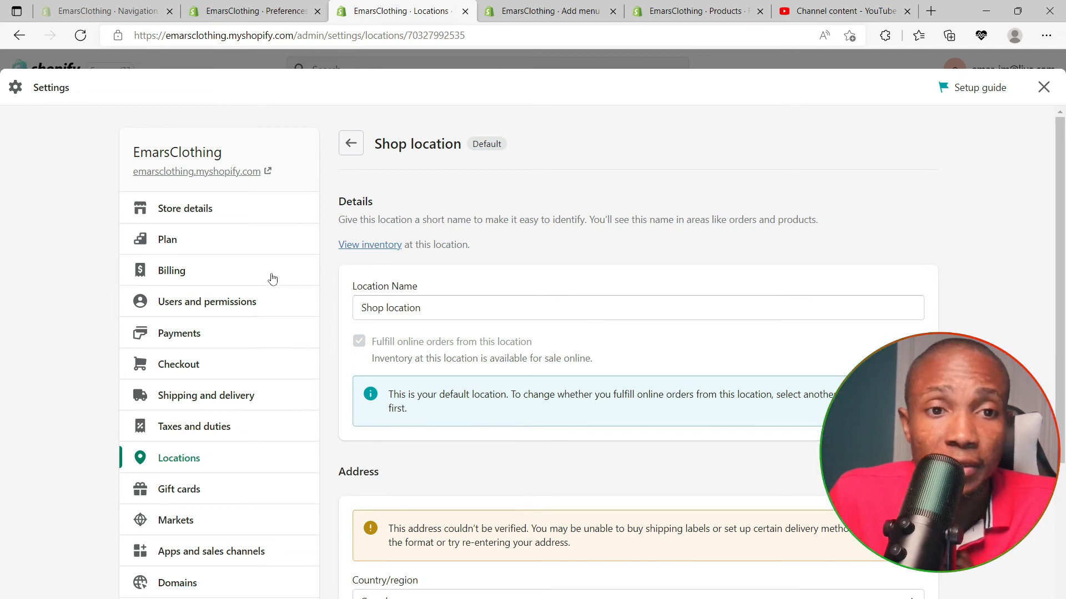
Open the store address for editing in the store details and check the available countries.
{"action": "left_click", "coordinate": [186, 216]}
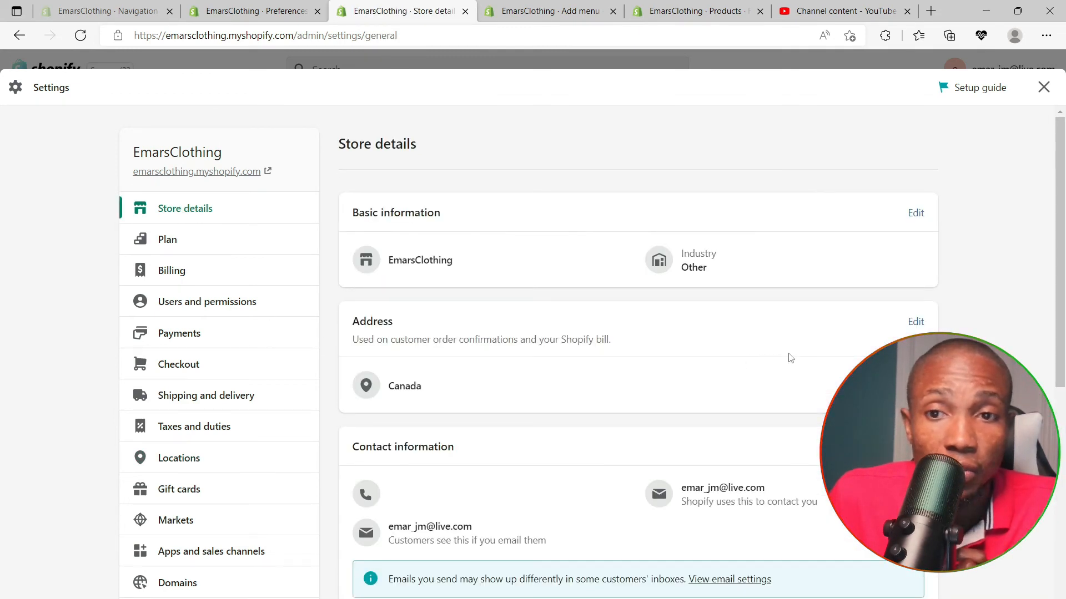
{"action": "left_click", "coordinate": [910, 325]}
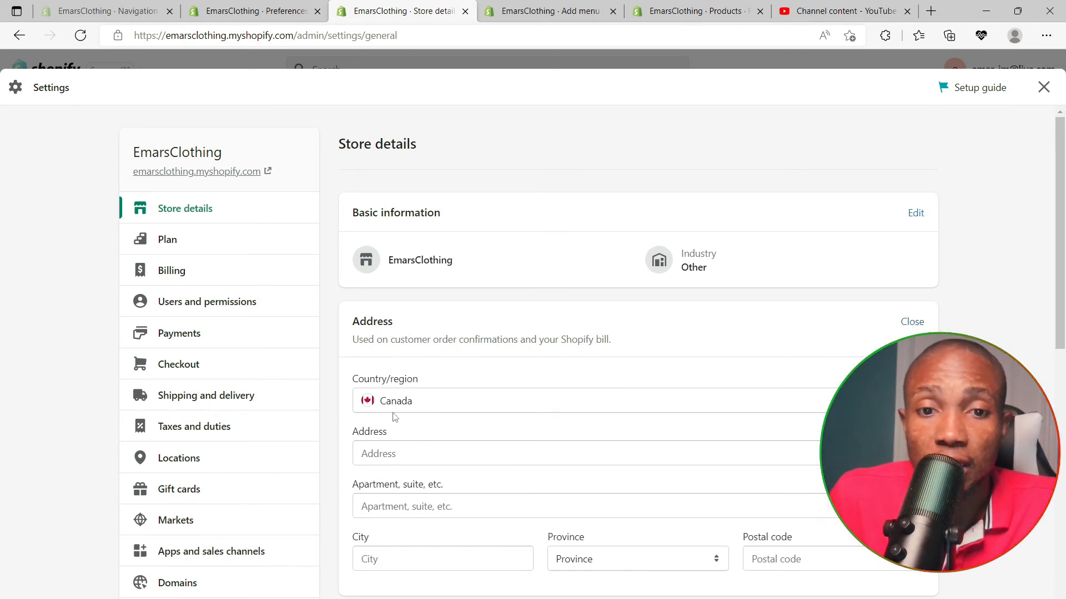
{"action": "left_click", "coordinate": [644, 410]}
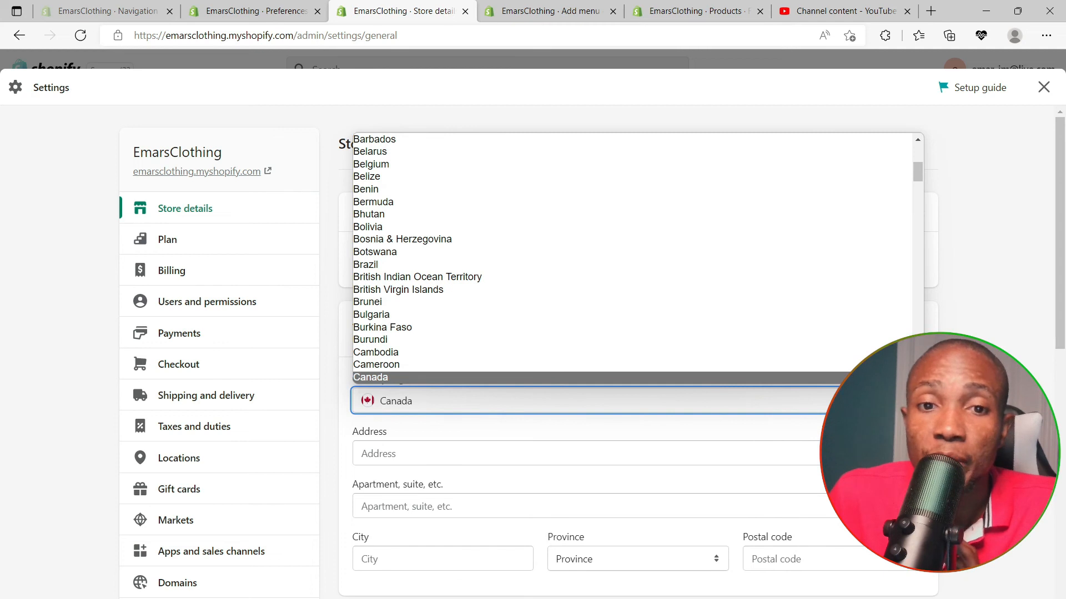
{"action": "left_click", "coordinate": [994, 410]}
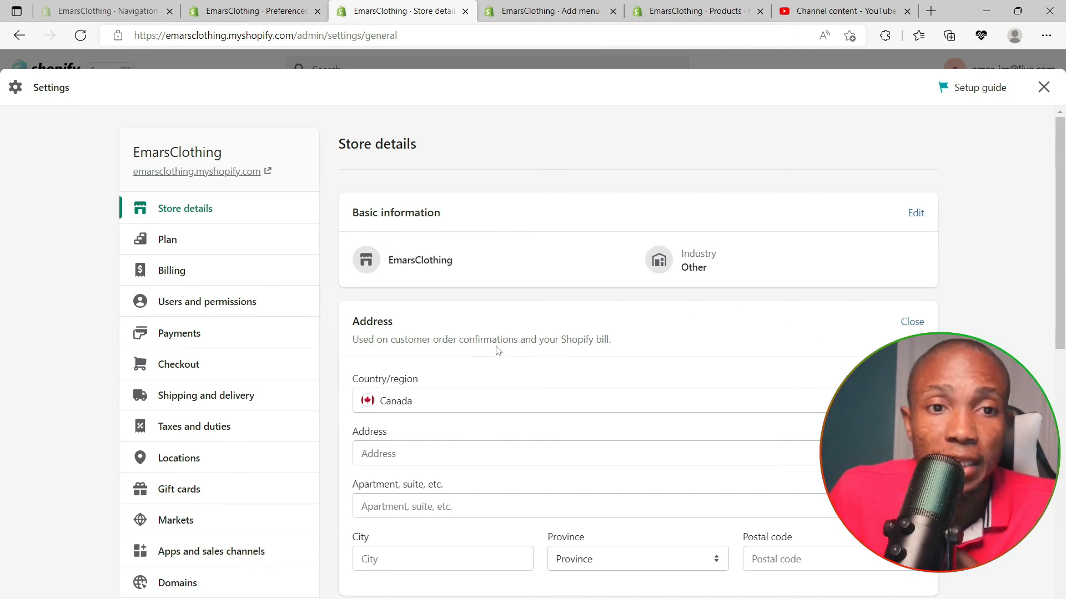
Start activating Shopify Payments in the payment settings and open the business details form.
{"action": "left_click", "coordinate": [176, 336]}
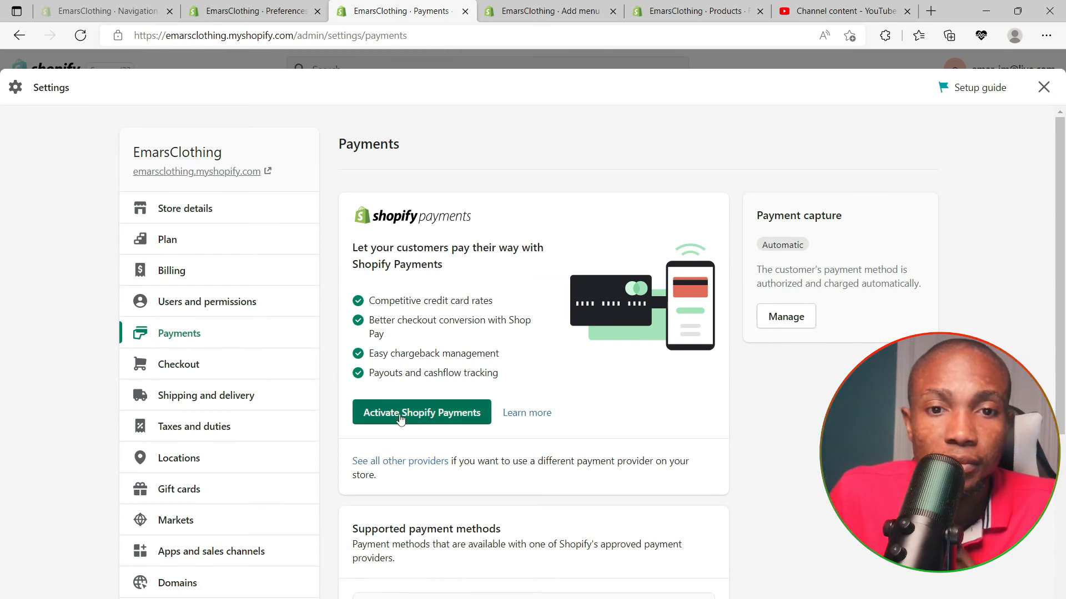
{"action": "left_click", "coordinate": [400, 419]}
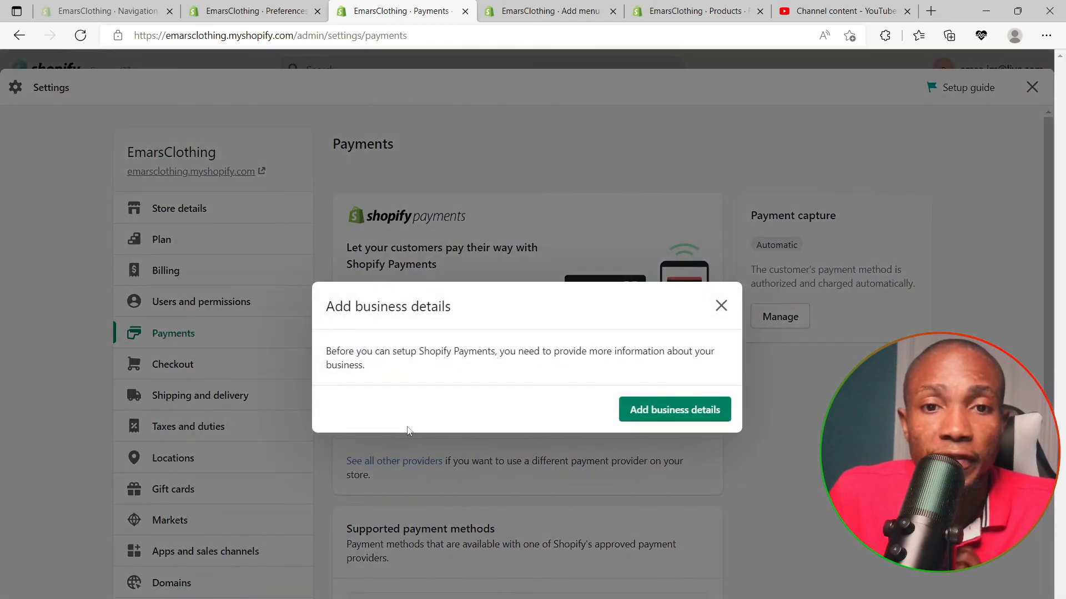
{"action": "left_click", "coordinate": [680, 411]}
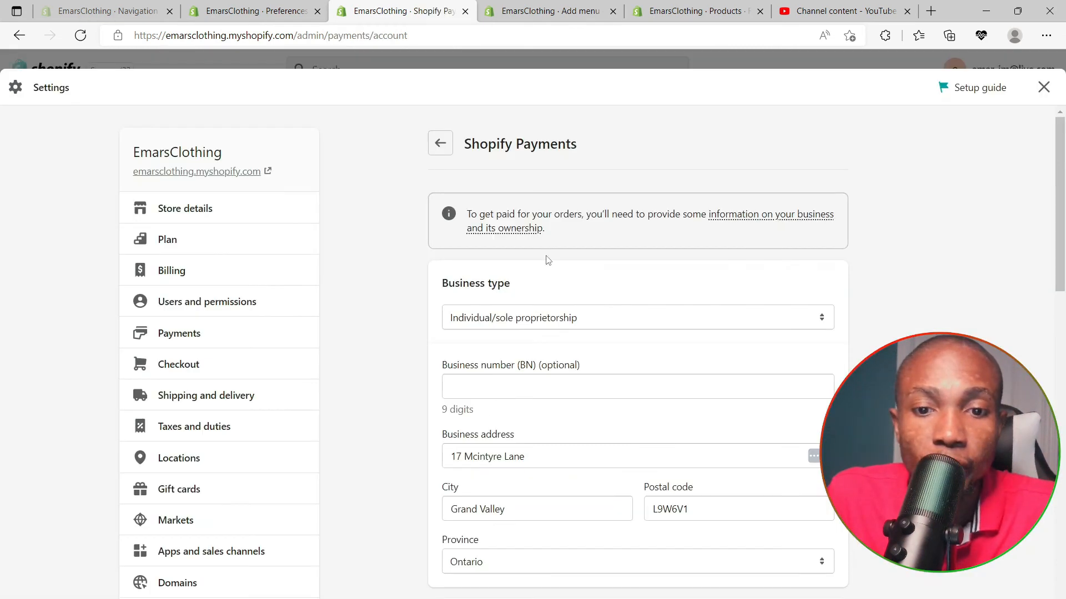
Check the available business types and review the Shopify Payments form down to the banking information and payout currency.
{"action": "left_click", "coordinate": [548, 319]}
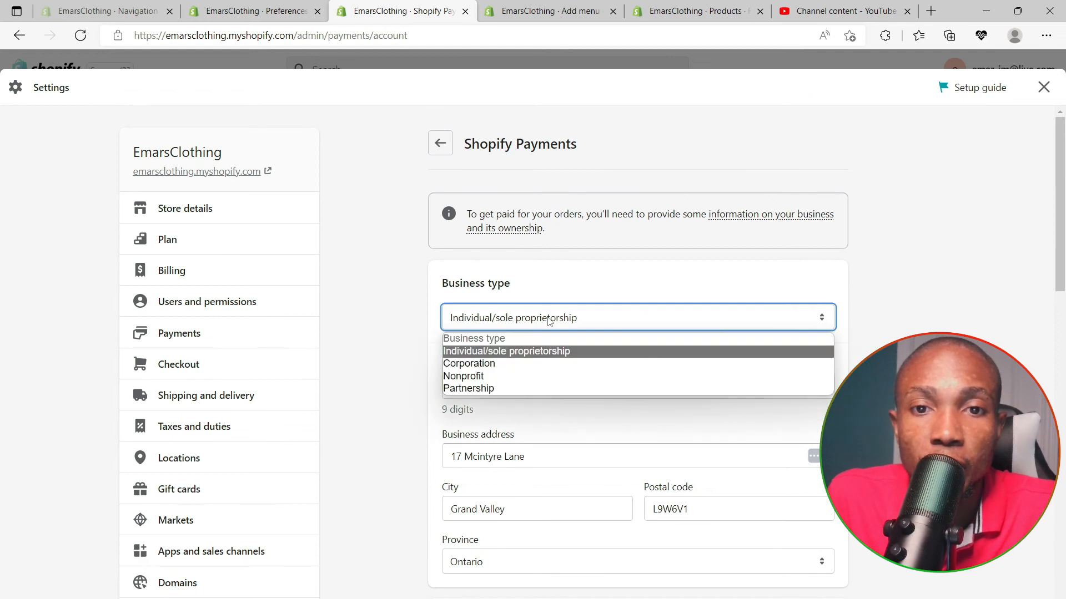
{"action": "left_click", "coordinate": [549, 319]}
{"action": "scroll", "coordinate": [607, 383], "scroll_direction": "down", "scroll_amount": 5}
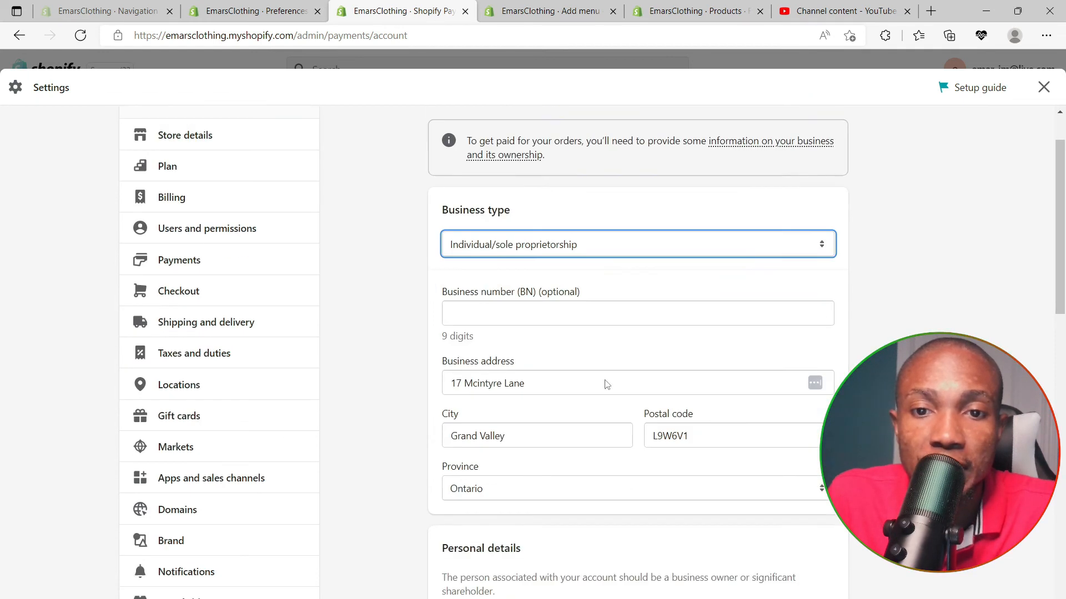
{"action": "scroll", "coordinate": [608, 386], "scroll_direction": "down", "scroll_amount": 10}
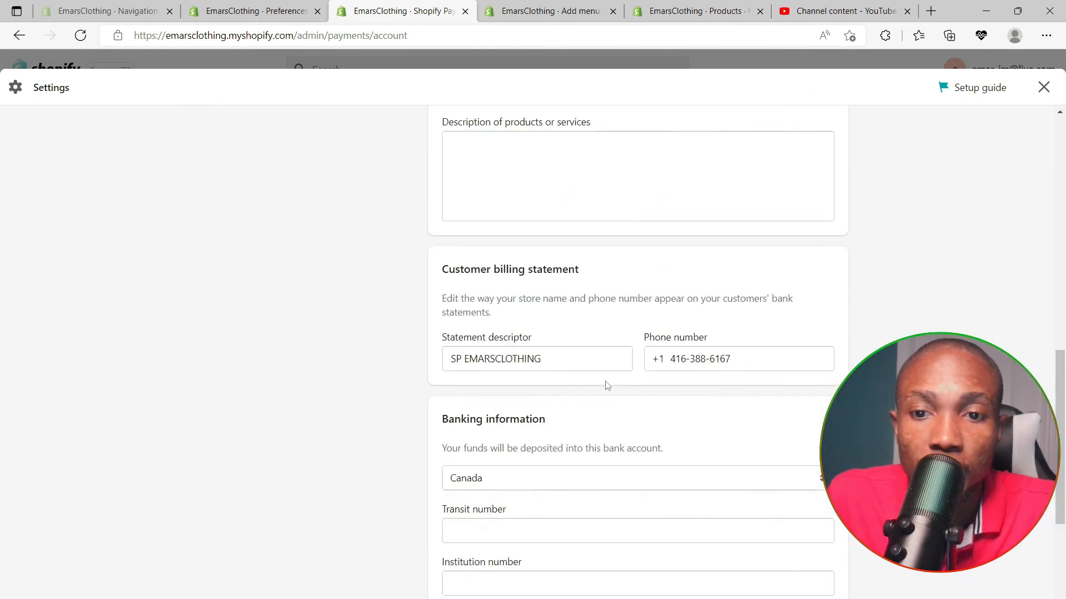
{"action": "scroll", "coordinate": [607, 386], "scroll_direction": "down", "scroll_amount": 3}
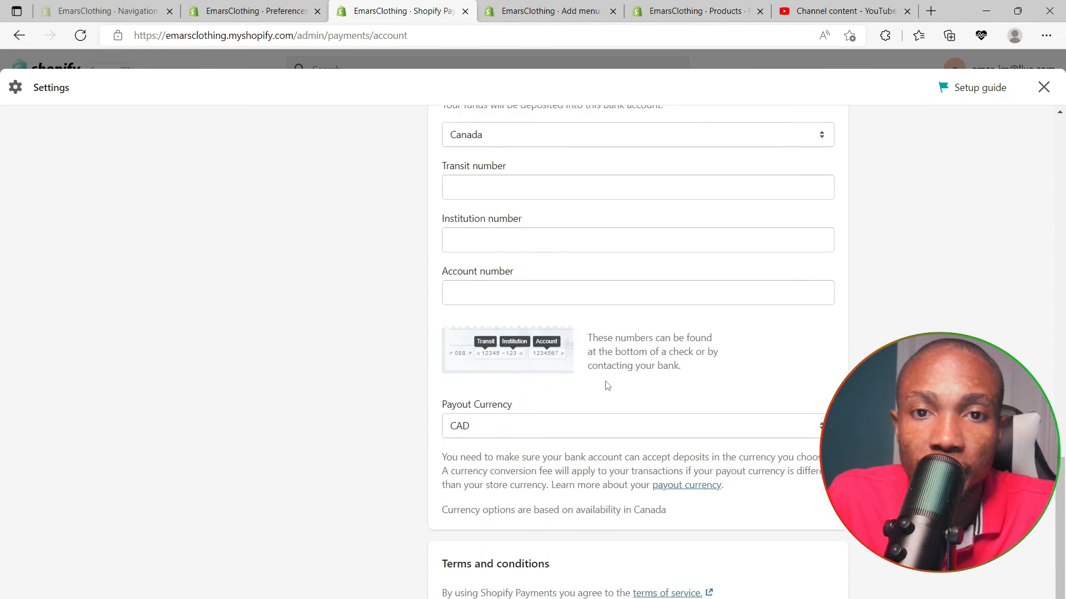
Set the payout bank country to United States, enter the bank routing and account numbers, and submit the Shopify Payments form.
{"action": "left_click", "coordinate": [493, 188]}
{"action": "scroll", "coordinate": [569, 310], "scroll_direction": "up", "scroll_amount": 3}
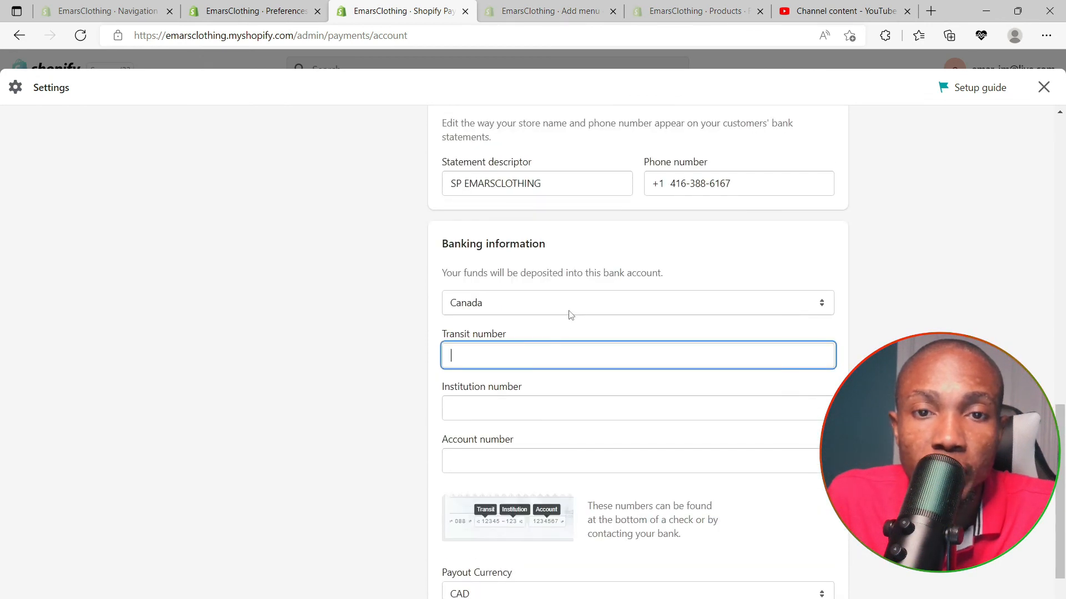
{"action": "left_click", "coordinate": [809, 311]}
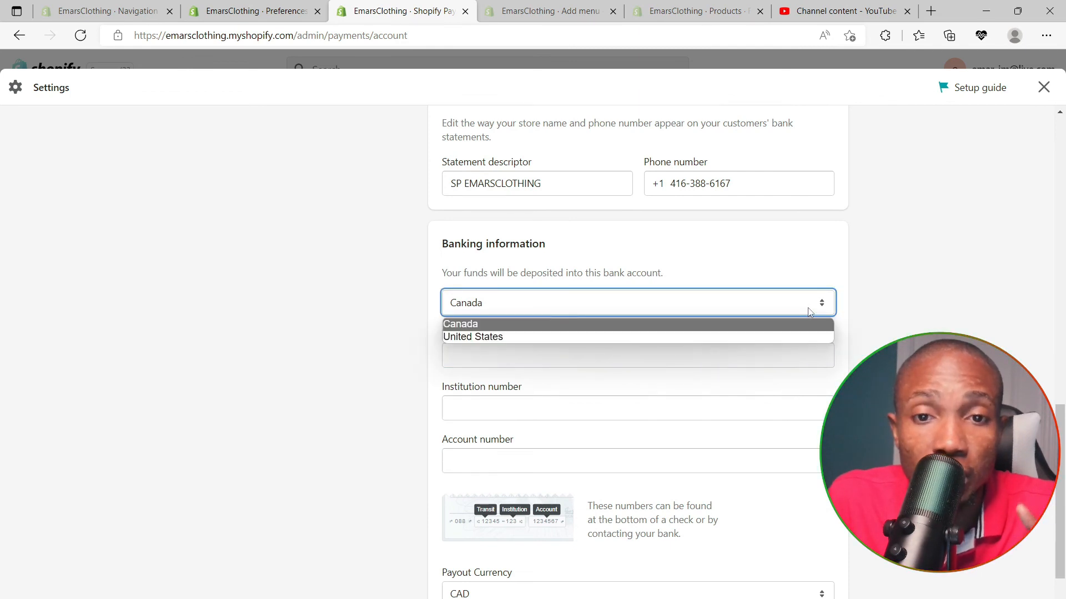
{"action": "left_click", "coordinate": [563, 338]}
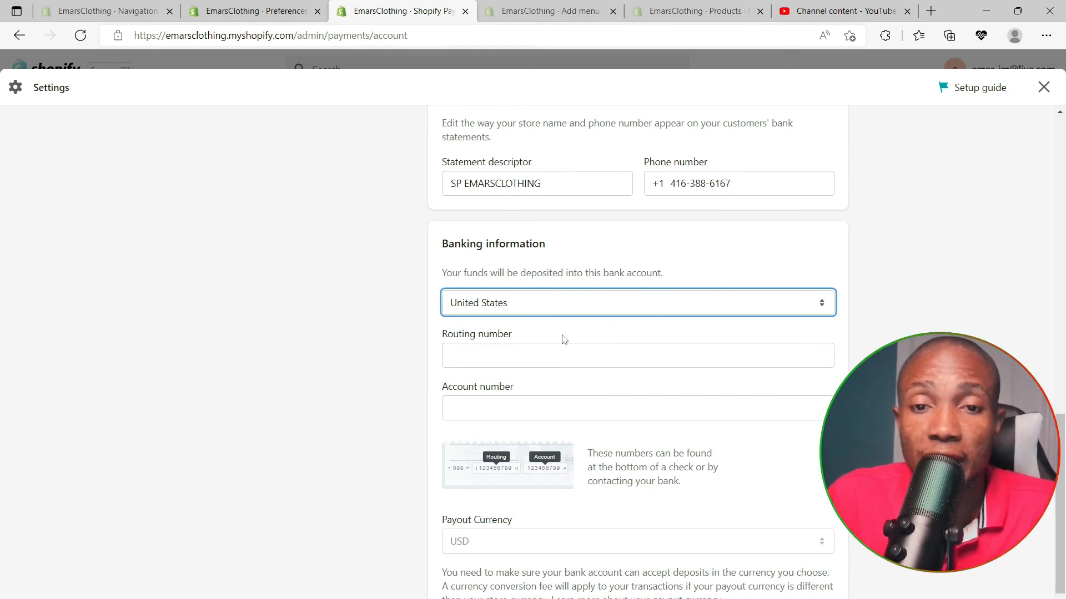
{"action": "left_click", "coordinate": [552, 358]}
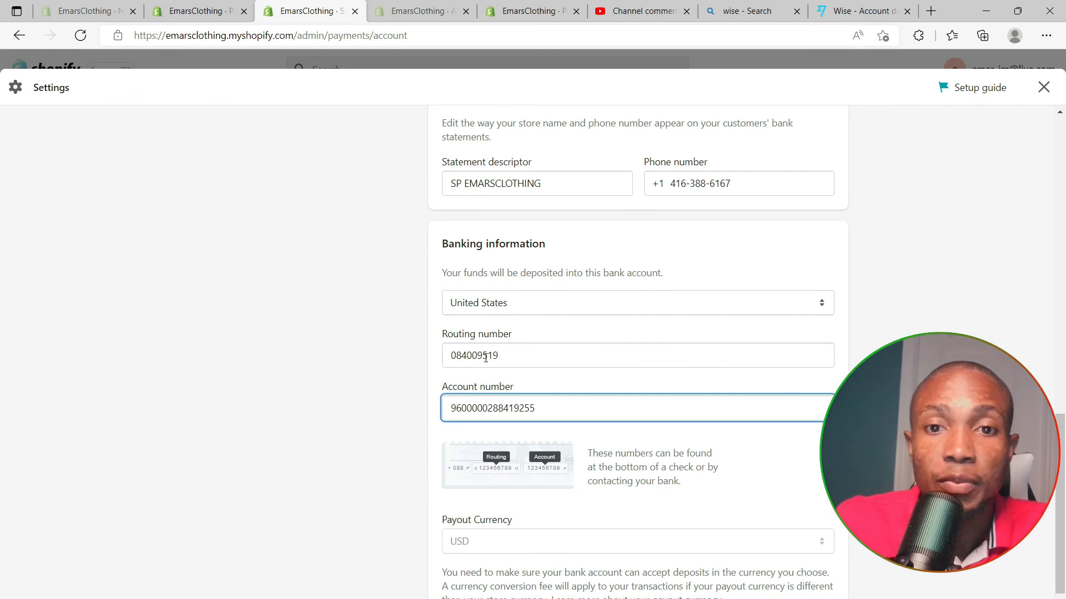
{"action": "scroll", "coordinate": [485, 357], "scroll_direction": "down", "scroll_amount": 3}
{"action": "left_click", "coordinate": [775, 580]}
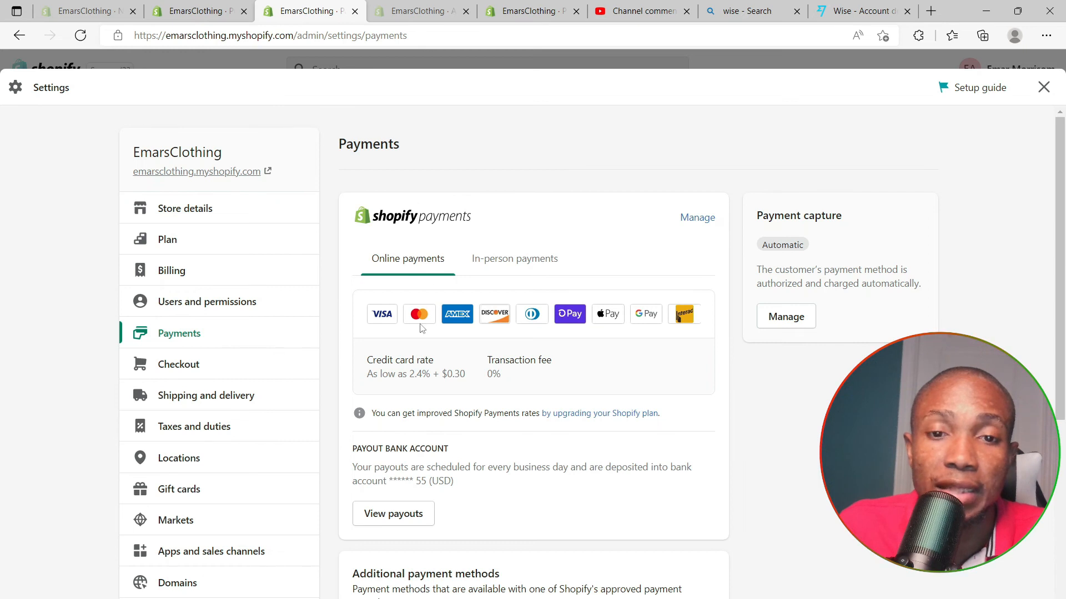
Review the Shopify Payments credit card rate and payout account, and open the PayPal account setup.
{"action": "left_click_drag", "start_coordinate": [367, 367], "coordinate": [436, 377]}
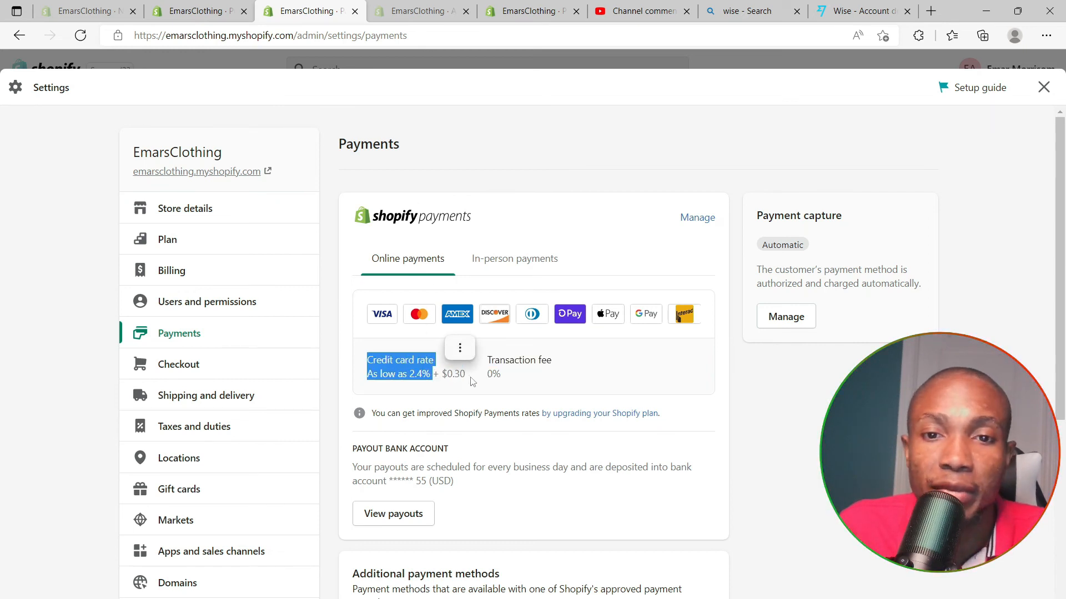
{"action": "scroll", "coordinate": [500, 386], "scroll_direction": "down", "scroll_amount": 3}
{"action": "scroll", "coordinate": [497, 384], "scroll_direction": "down", "scroll_amount": 2}
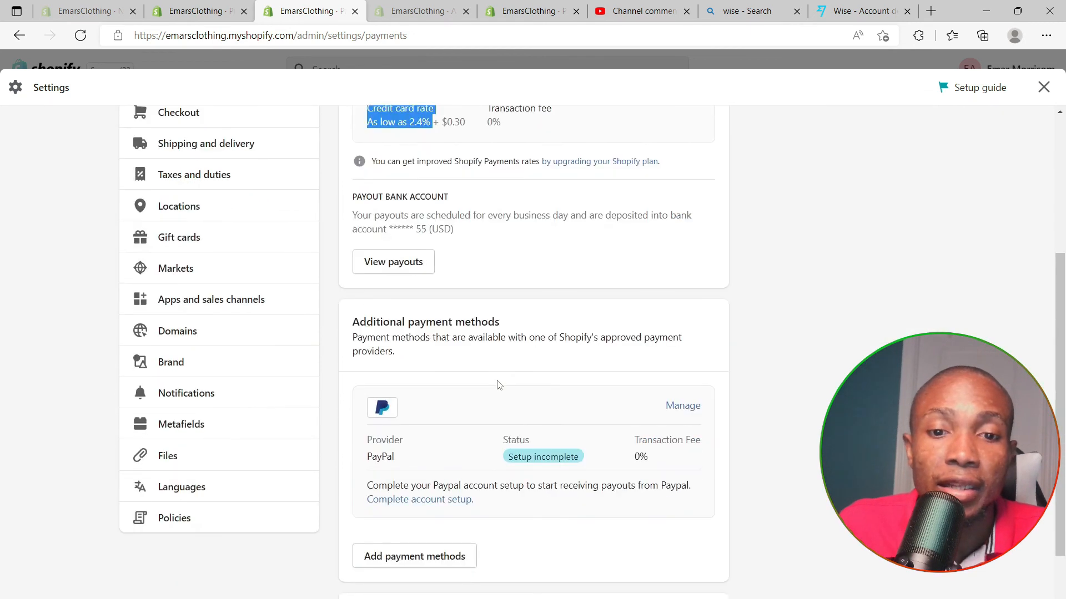
{"action": "scroll", "coordinate": [491, 397], "scroll_direction": "down", "scroll_amount": 2}
{"action": "scroll", "coordinate": [487, 406], "scroll_direction": "up", "scroll_amount": 2}
{"action": "scroll", "coordinate": [487, 407], "scroll_direction": "up", "scroll_amount": 2}
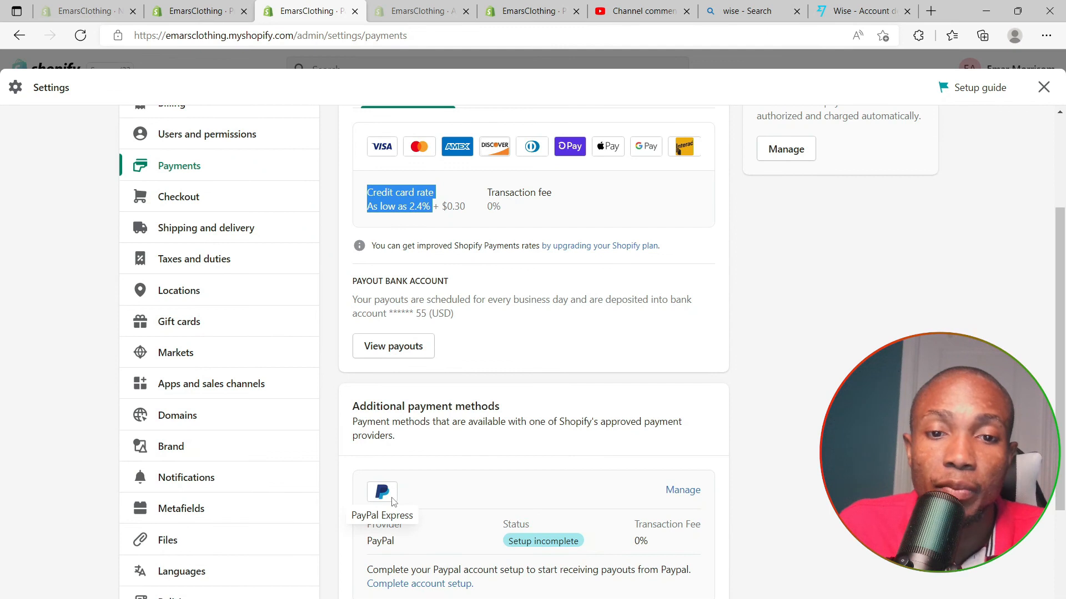
{"action": "scroll", "coordinate": [404, 497], "scroll_direction": "down", "scroll_amount": 3}
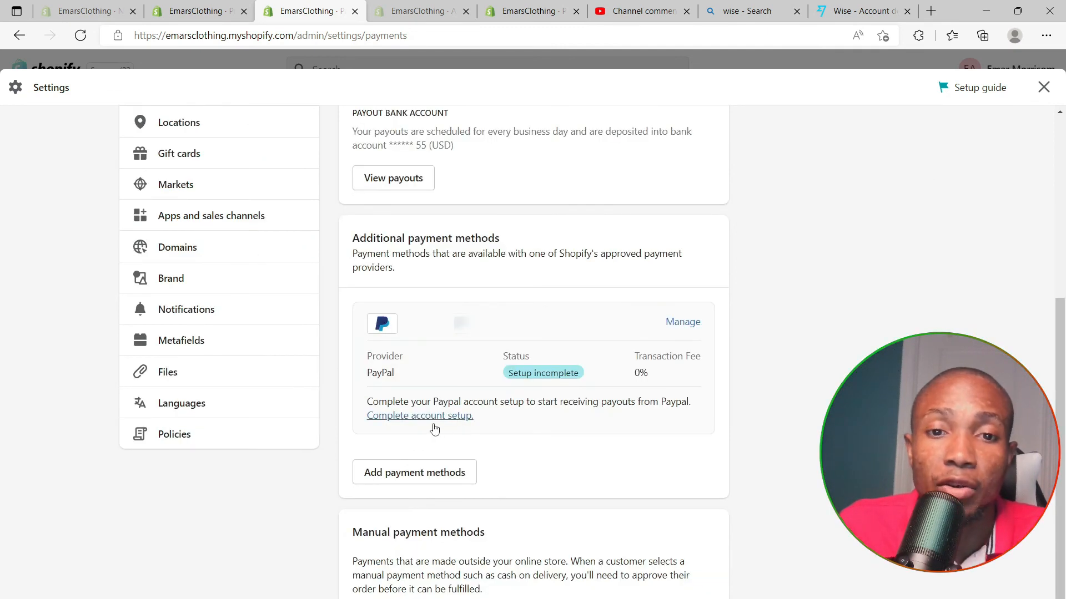
{"action": "left_click", "coordinate": [433, 424]}
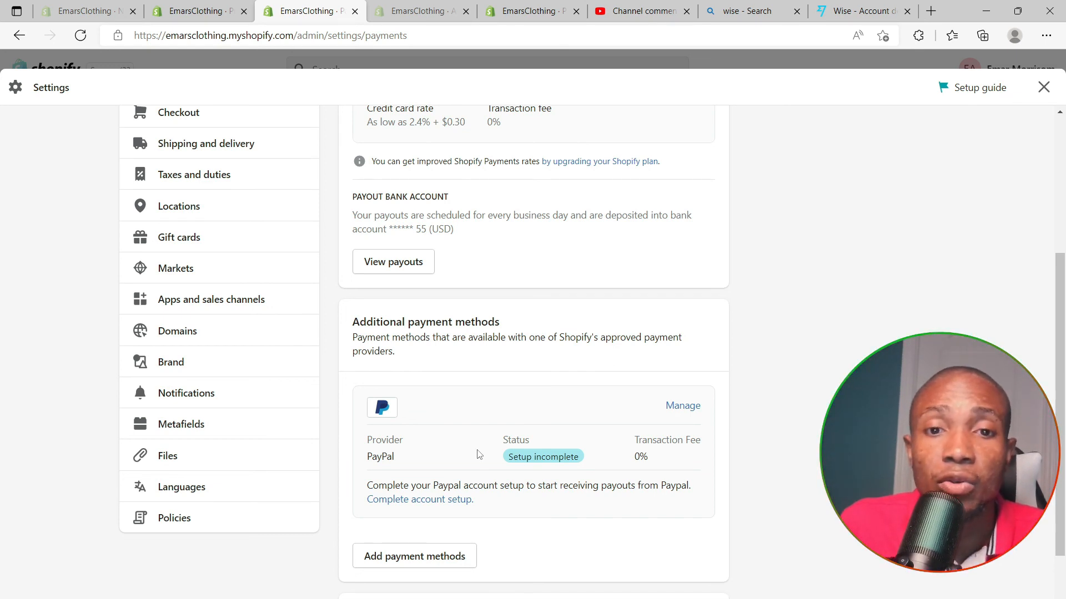
Examine the additional payment methods and the choices for adding a manual payment method.
{"action": "scroll", "coordinate": [480, 455], "scroll_direction": "down", "scroll_amount": 2}
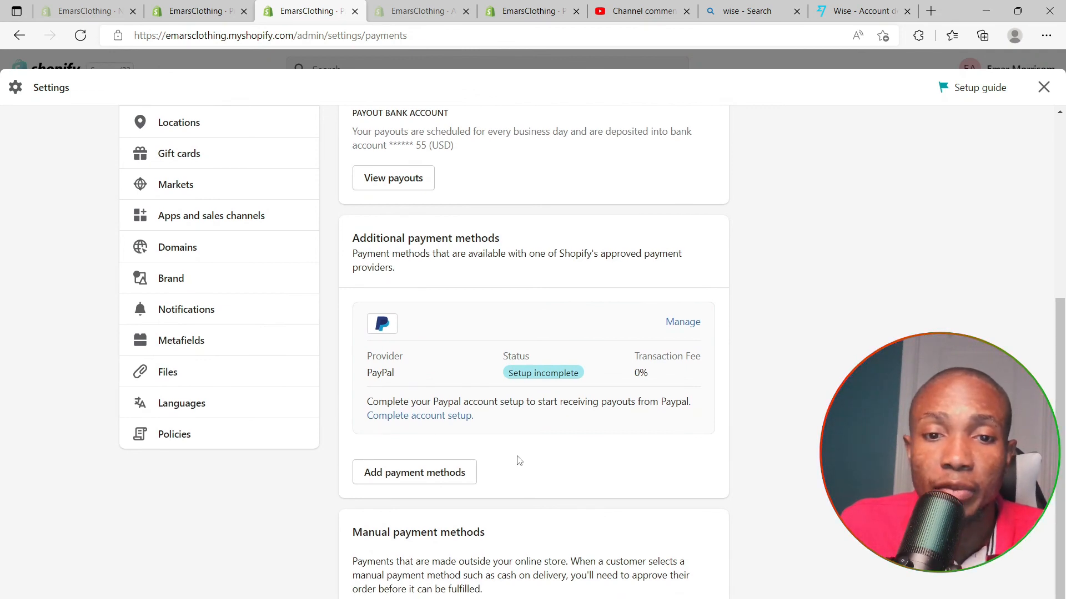
{"action": "scroll", "coordinate": [519, 460], "scroll_direction": "down", "scroll_amount": 2}
{"action": "scroll", "coordinate": [520, 459], "scroll_direction": "down", "scroll_amount": 1}
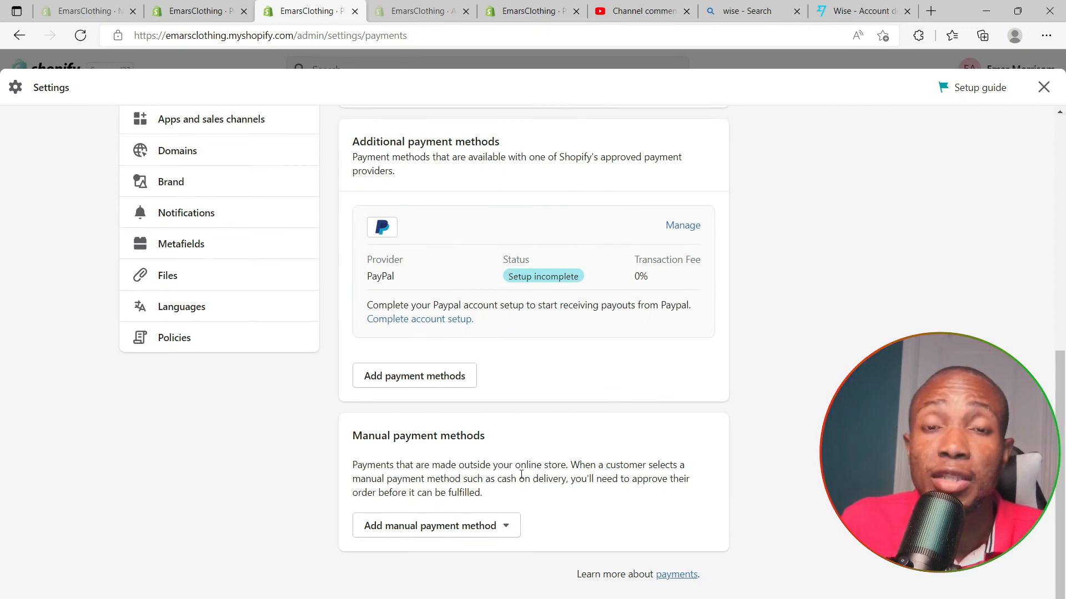
{"action": "left_click", "coordinate": [500, 526]}
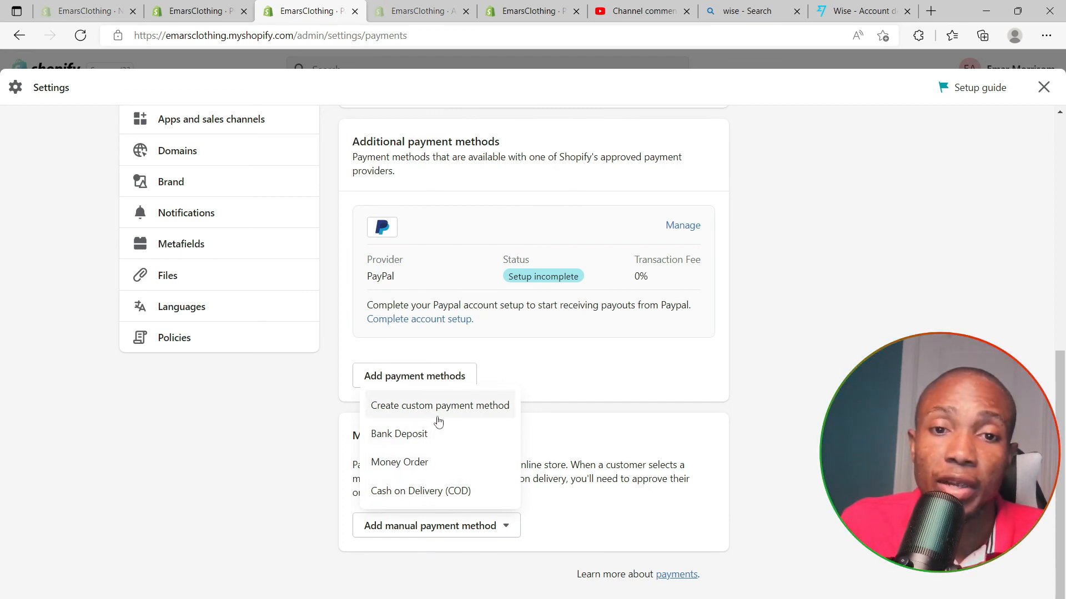
{"action": "left_click", "coordinate": [582, 450]}
{"action": "scroll", "coordinate": [575, 461], "scroll_direction": "up", "scroll_amount": 6}
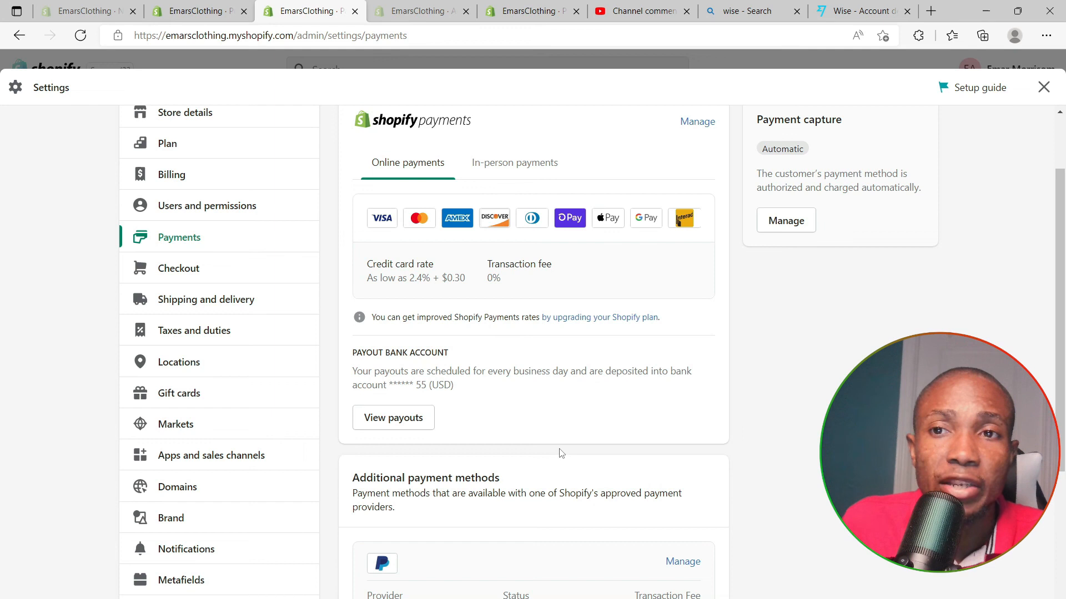
Review the shipping and delivery settings, from the general shipping rates to local delivery, local pickup and packages.
{"action": "left_click", "coordinate": [194, 300]}
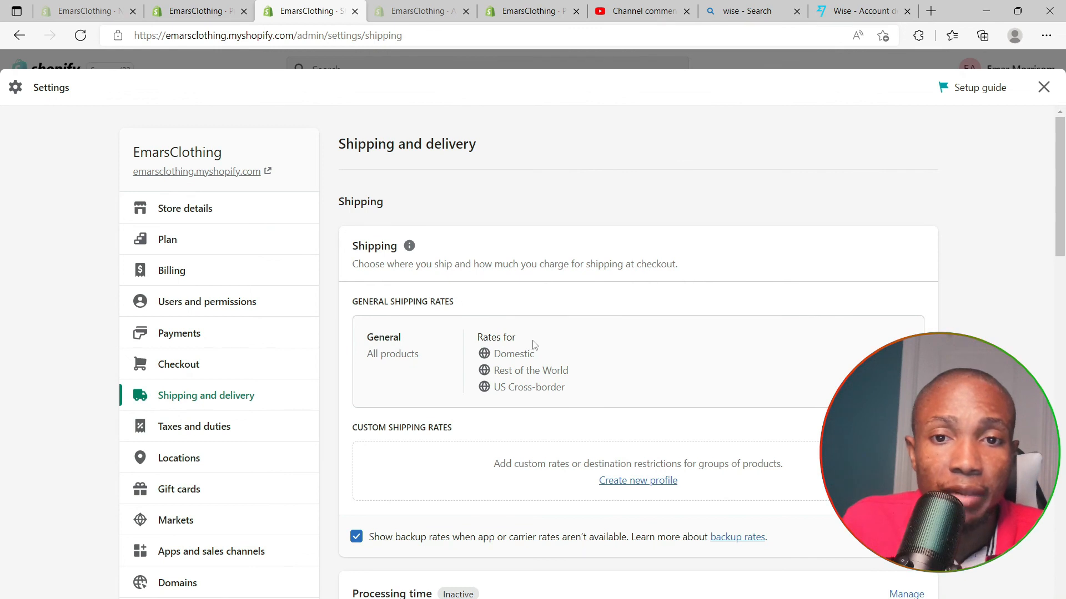
{"action": "scroll", "coordinate": [533, 345], "scroll_direction": "down", "scroll_amount": 3}
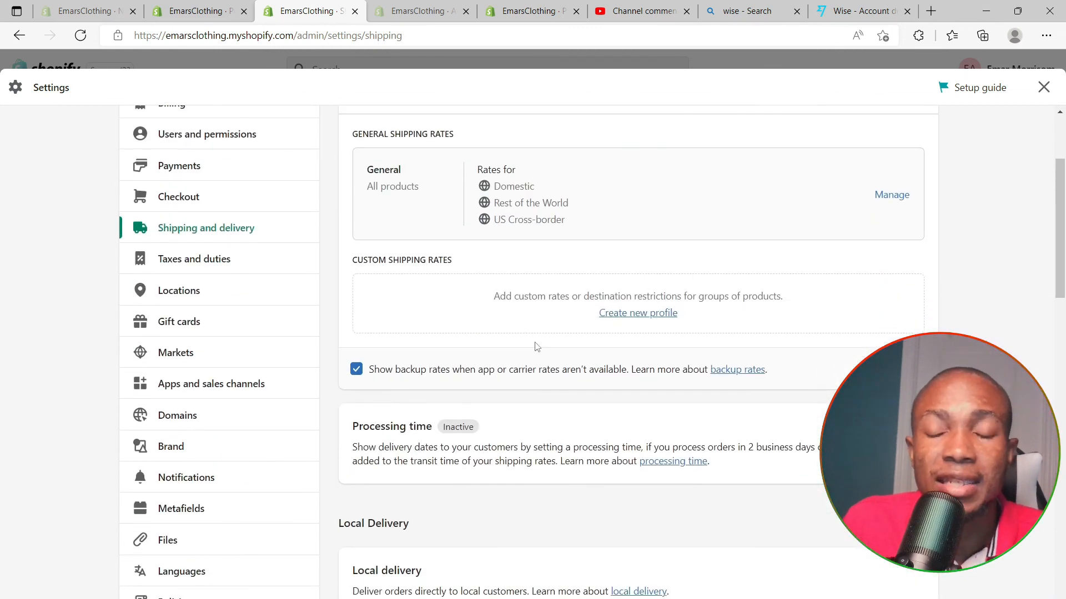
{"action": "scroll", "coordinate": [536, 347], "scroll_direction": "down", "scroll_amount": 9}
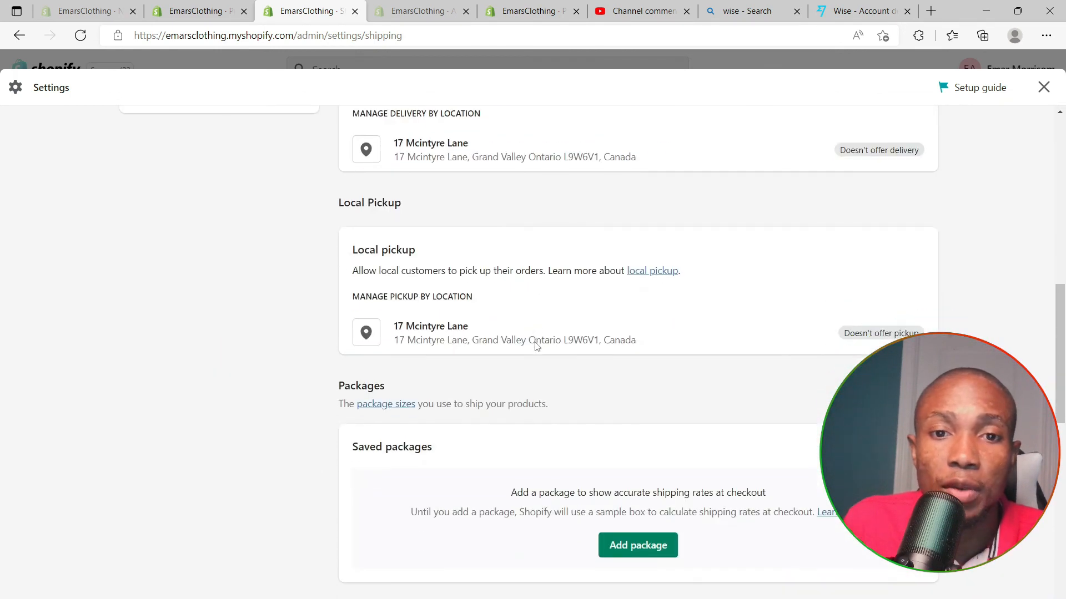
{"action": "scroll", "coordinate": [536, 347], "scroll_direction": "down", "scroll_amount": 7}
Review the customer notification settings for SMS, orders, shipping, local delivery and local pickup.
{"action": "left_click", "coordinate": [172, 561]}
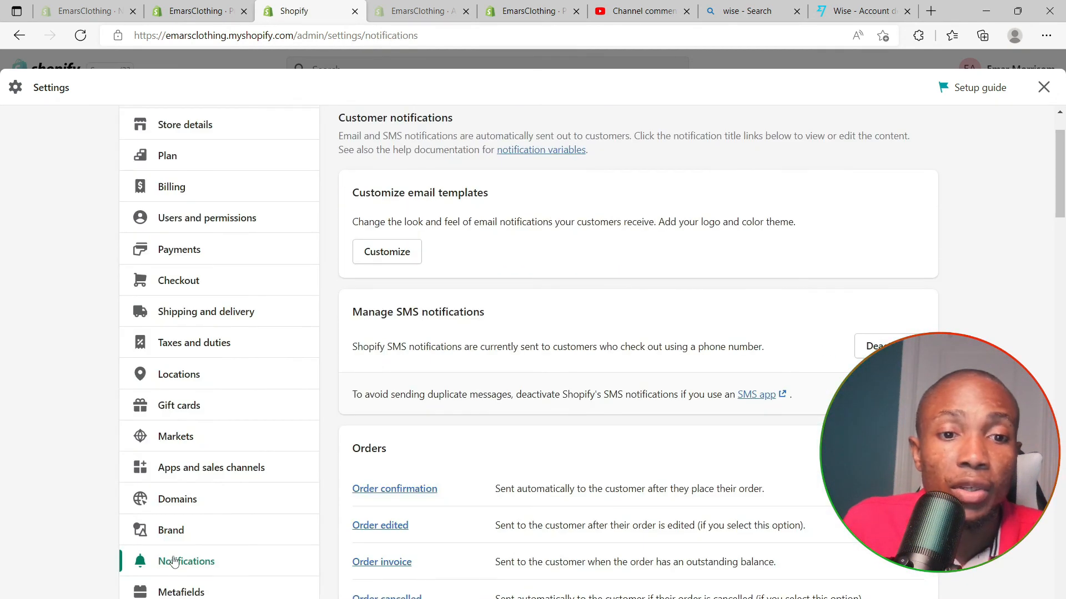
{"action": "scroll", "coordinate": [366, 491], "scroll_direction": "down", "scroll_amount": 8}
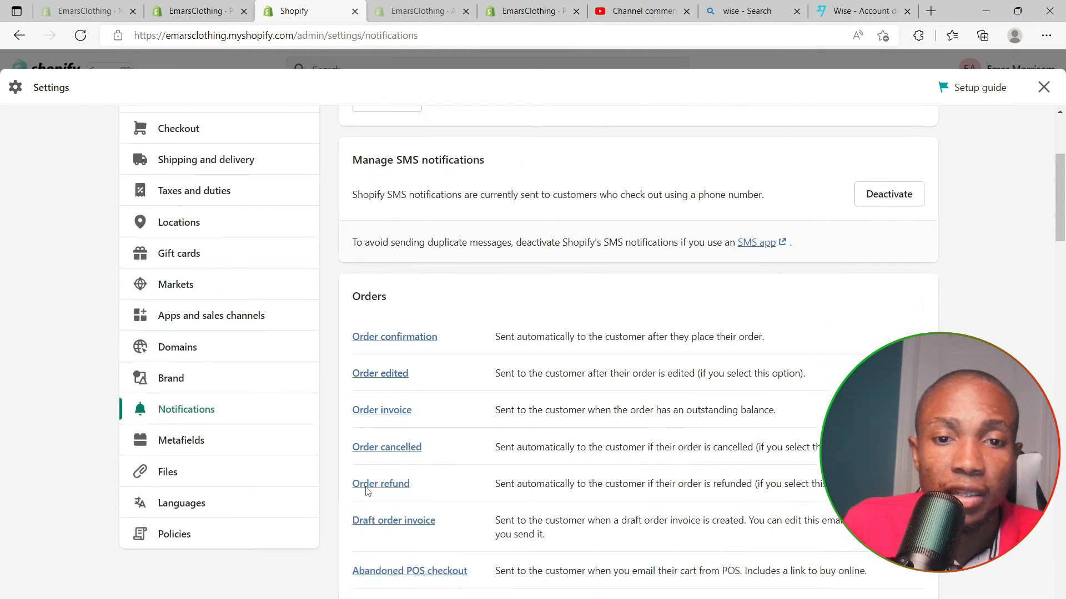
{"action": "scroll", "coordinate": [381, 475], "scroll_direction": "down", "scroll_amount": 9}
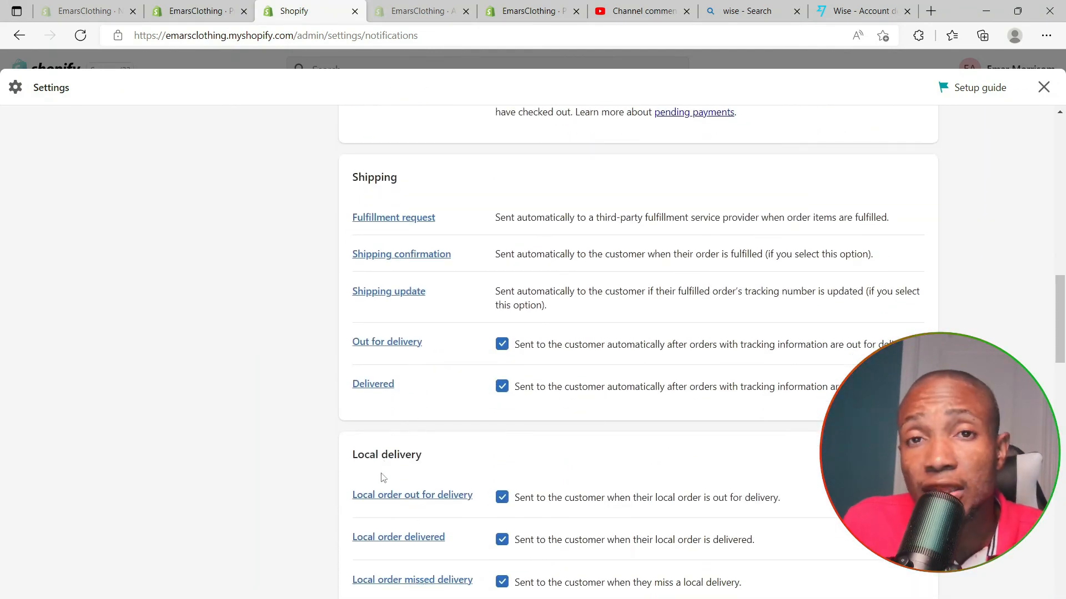
{"action": "scroll", "coordinate": [382, 478], "scroll_direction": "down", "scroll_amount": 9}
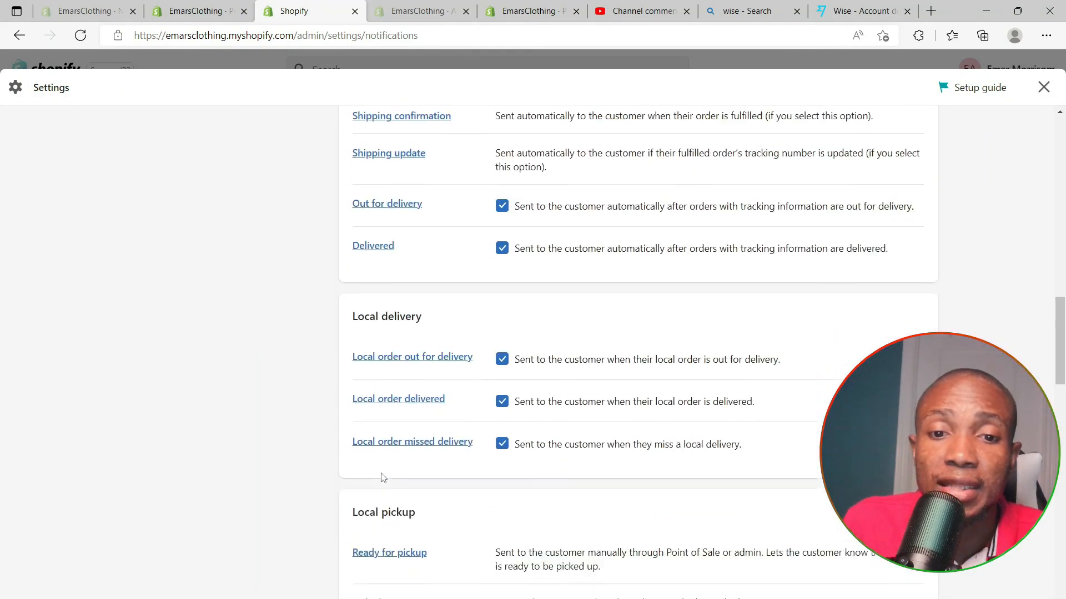
Close the store settings and return to the admin home page.
{"action": "scroll", "coordinate": [381, 480], "scroll_direction": "up", "scroll_amount": 9}
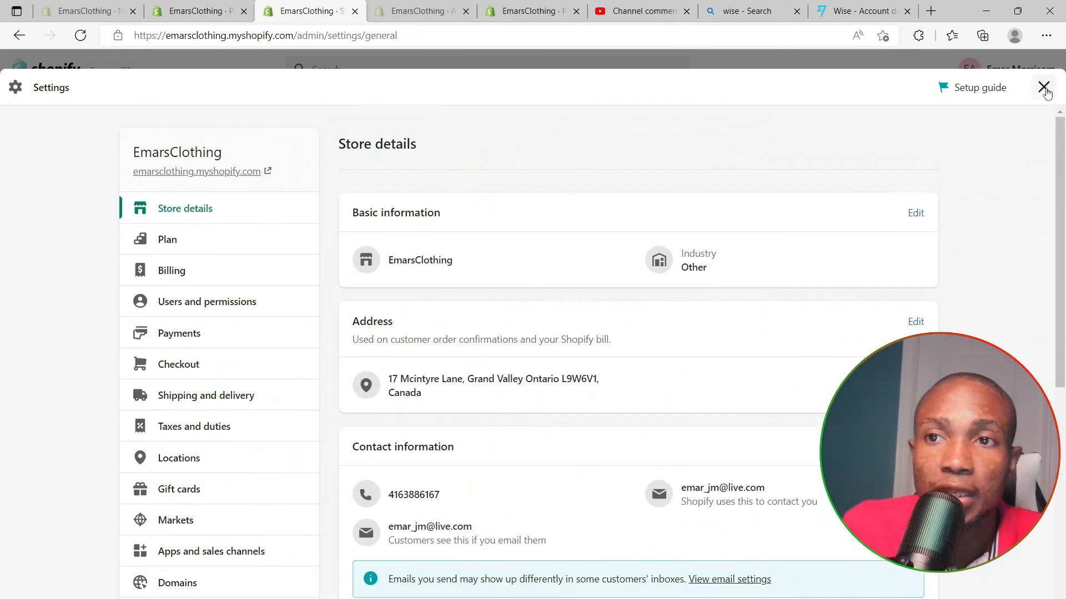
{"action": "left_click", "coordinate": [1043, 87]}
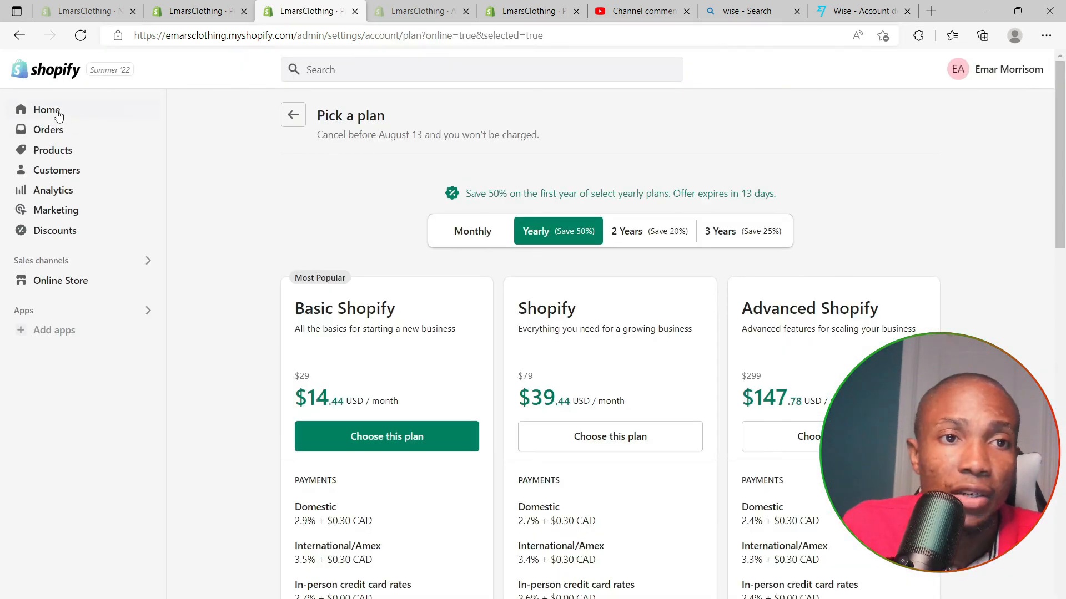
{"action": "left_click", "coordinate": [48, 111]}
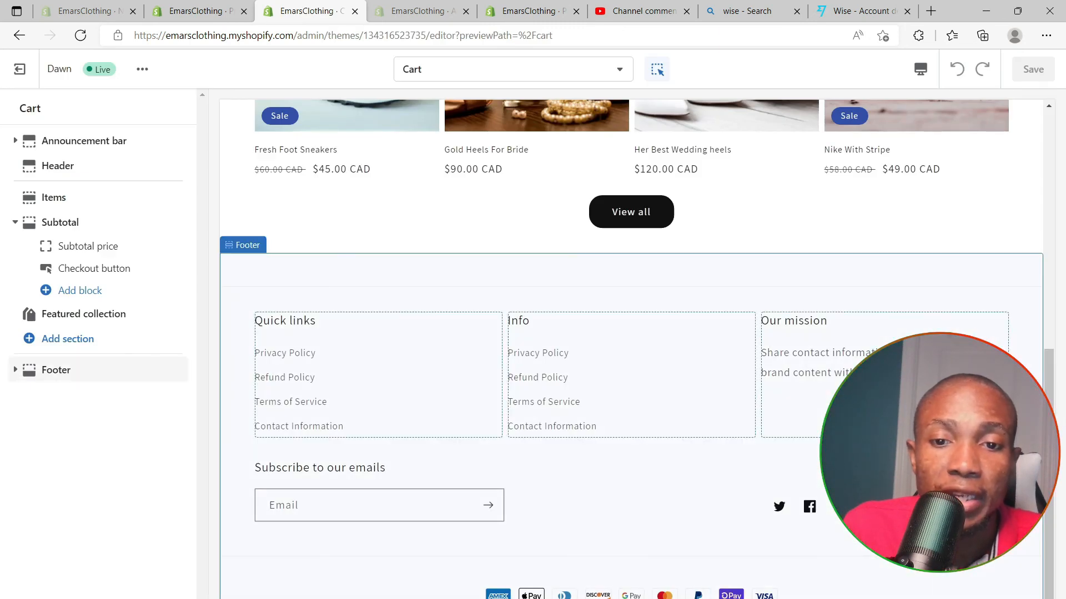
Continue shopping from the empty cart in the theme preview and open the Fresh Foot Sneakers product page.
{"action": "scroll", "coordinate": [631, 344], "scroll_direction": "up", "scroll_amount": 8}
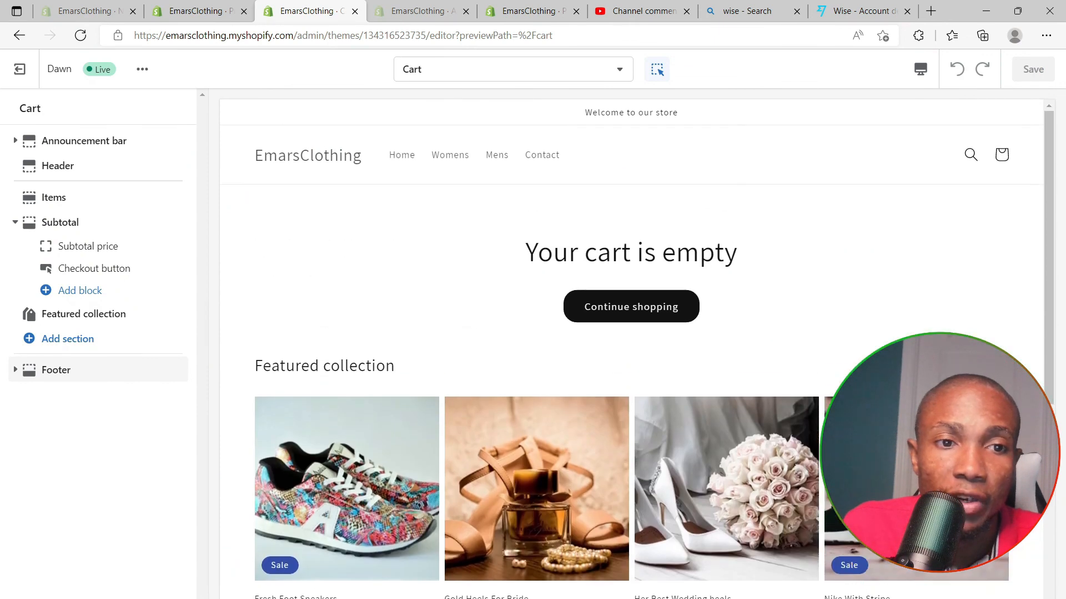
{"action": "left_click", "coordinate": [614, 315]}
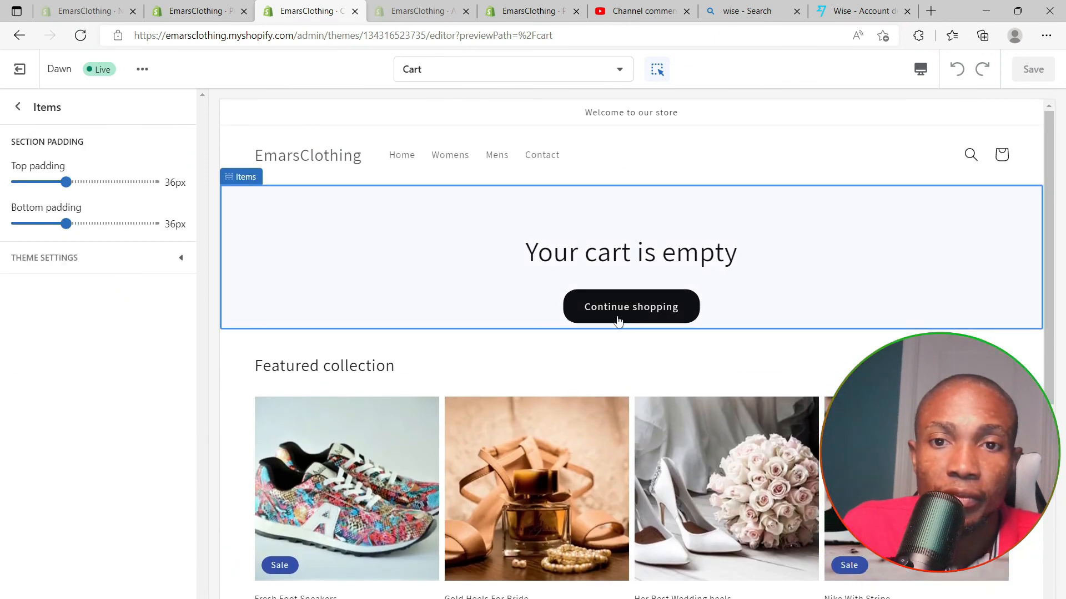
{"action": "left_click", "coordinate": [616, 319]}
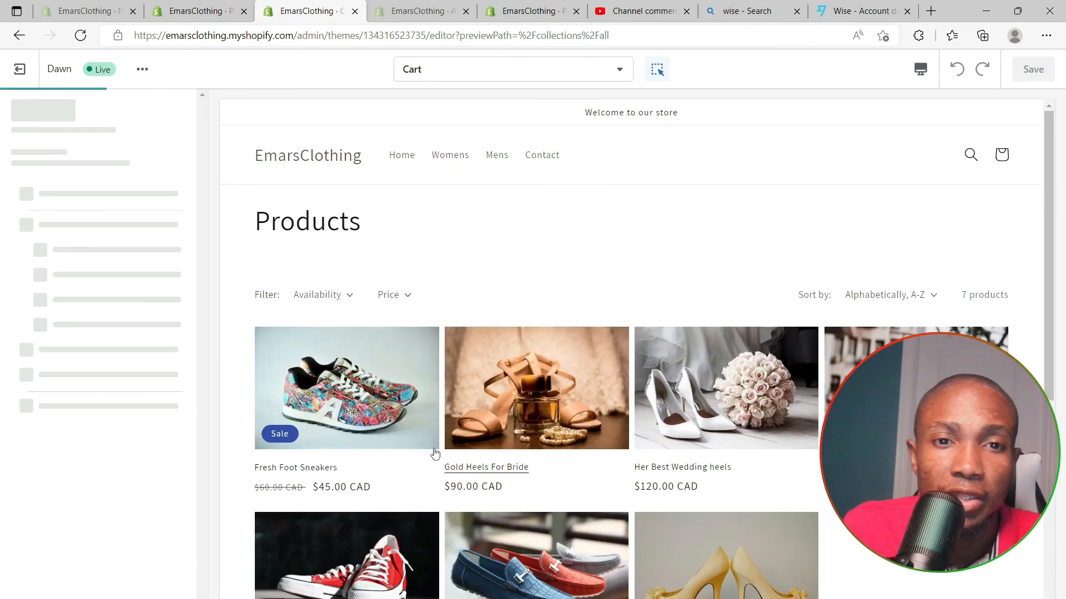
{"action": "left_click", "coordinate": [298, 422]}
Look over the Fresh Foot Sneakers product page and start an immediate purchase of one pair.
{"action": "scroll", "coordinate": [671, 388], "scroll_direction": "down", "scroll_amount": 7}
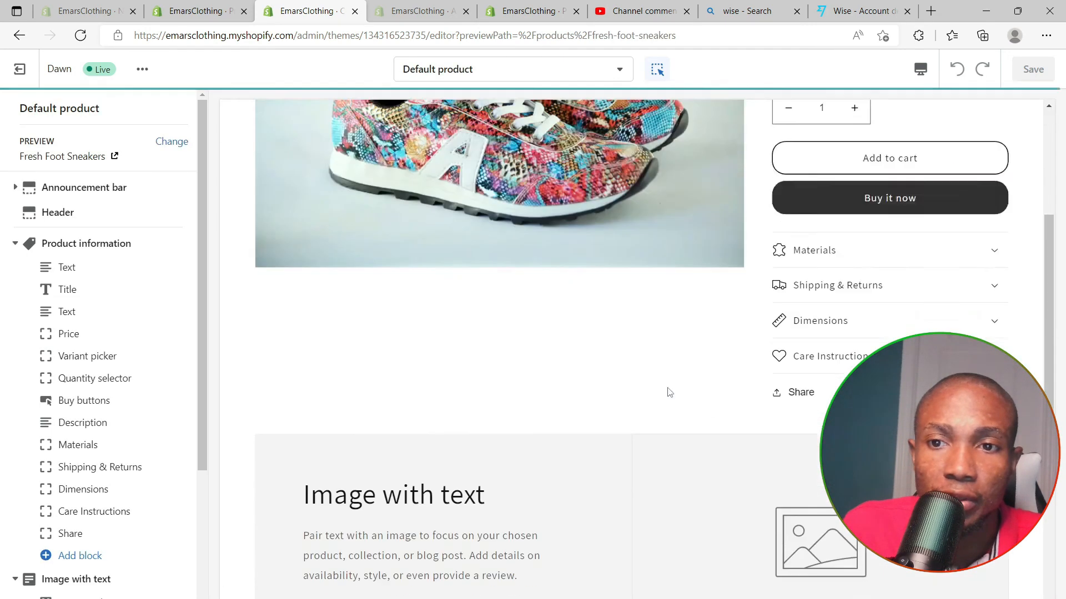
{"action": "scroll", "coordinate": [838, 319], "scroll_direction": "up", "scroll_amount": 4}
{"action": "left_click", "coordinate": [847, 315]}
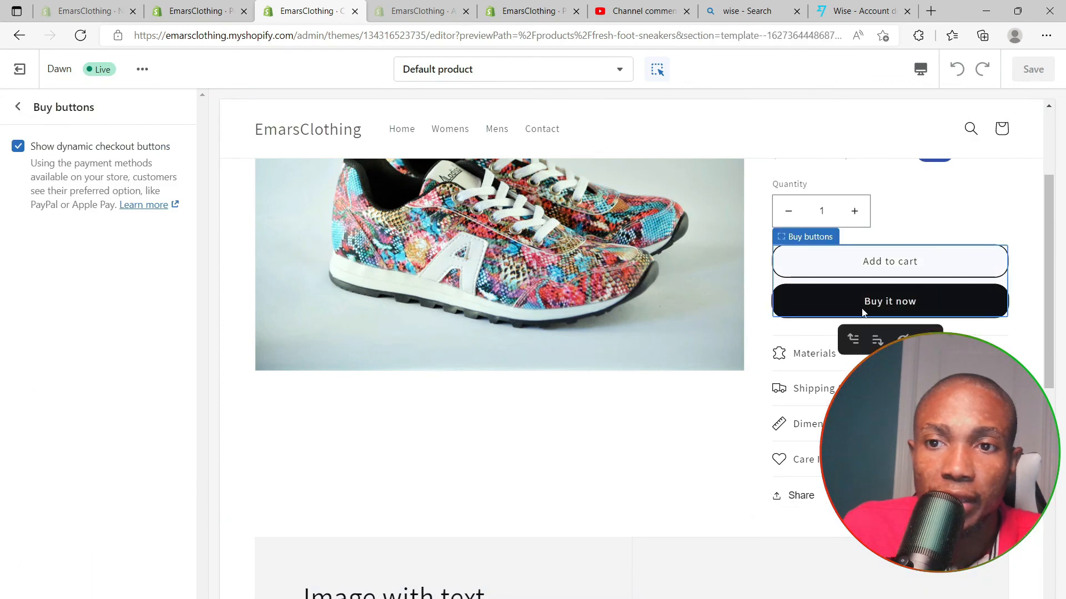
{"action": "left_click", "coordinate": [864, 314]}
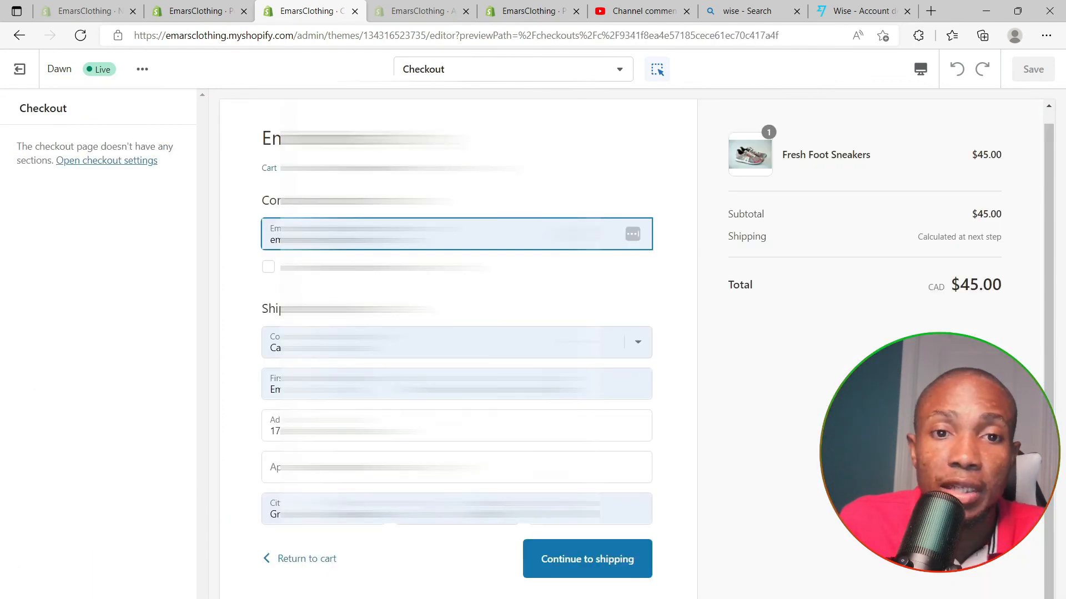
Proceed through the checkout with Standard shipping to the payment stage and review the payment and billing address options.
{"action": "left_click", "coordinate": [579, 569]}
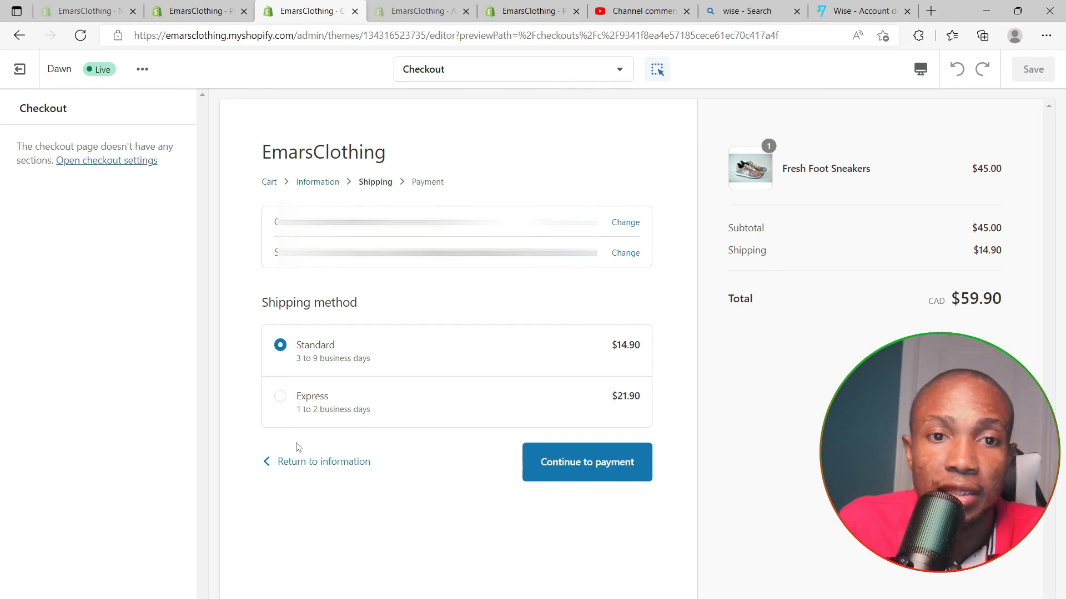
{"action": "left_click", "coordinate": [590, 463]}
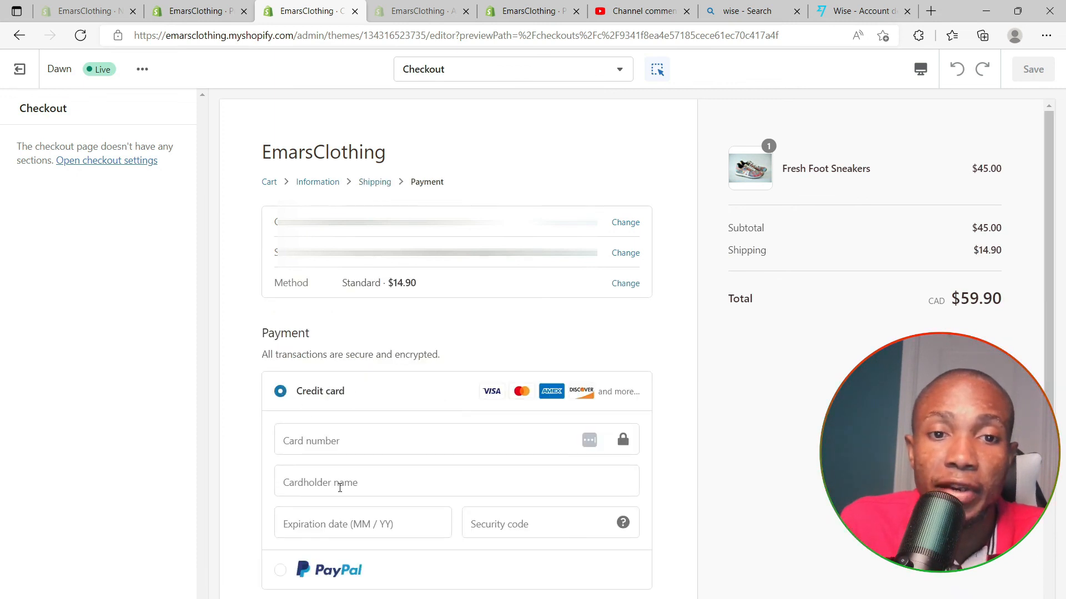
{"action": "scroll", "coordinate": [339, 487], "scroll_direction": "down", "scroll_amount": 5}
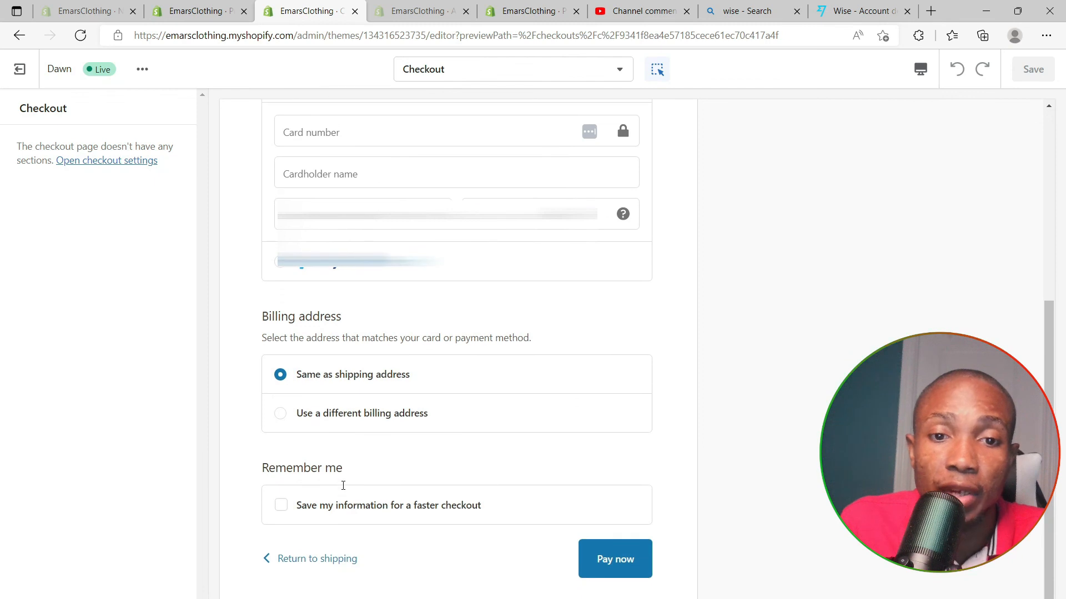
{"action": "scroll", "coordinate": [343, 490], "scroll_direction": "up", "scroll_amount": 5}
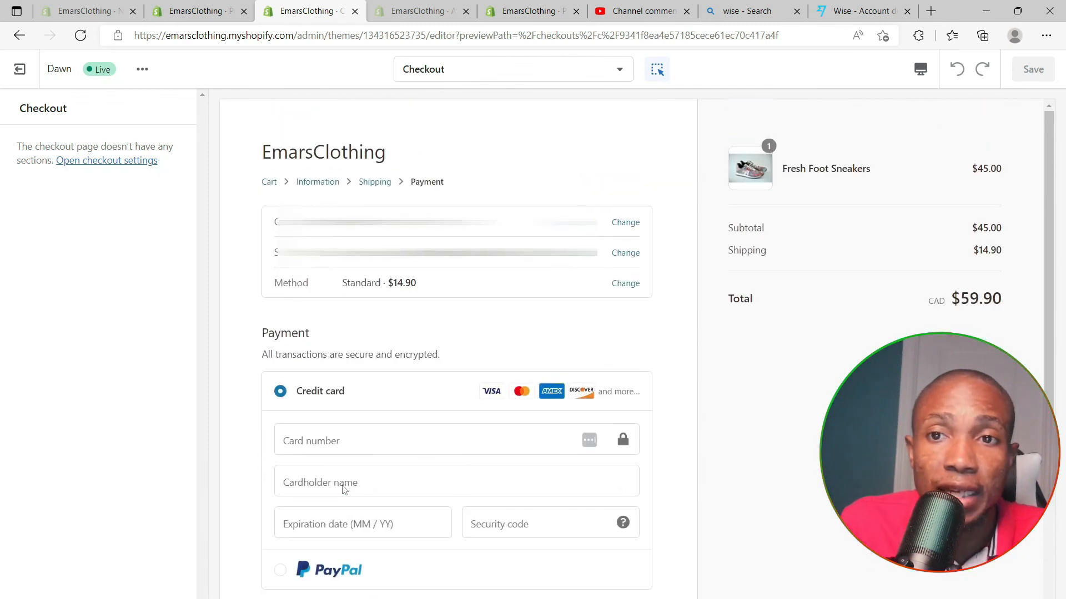